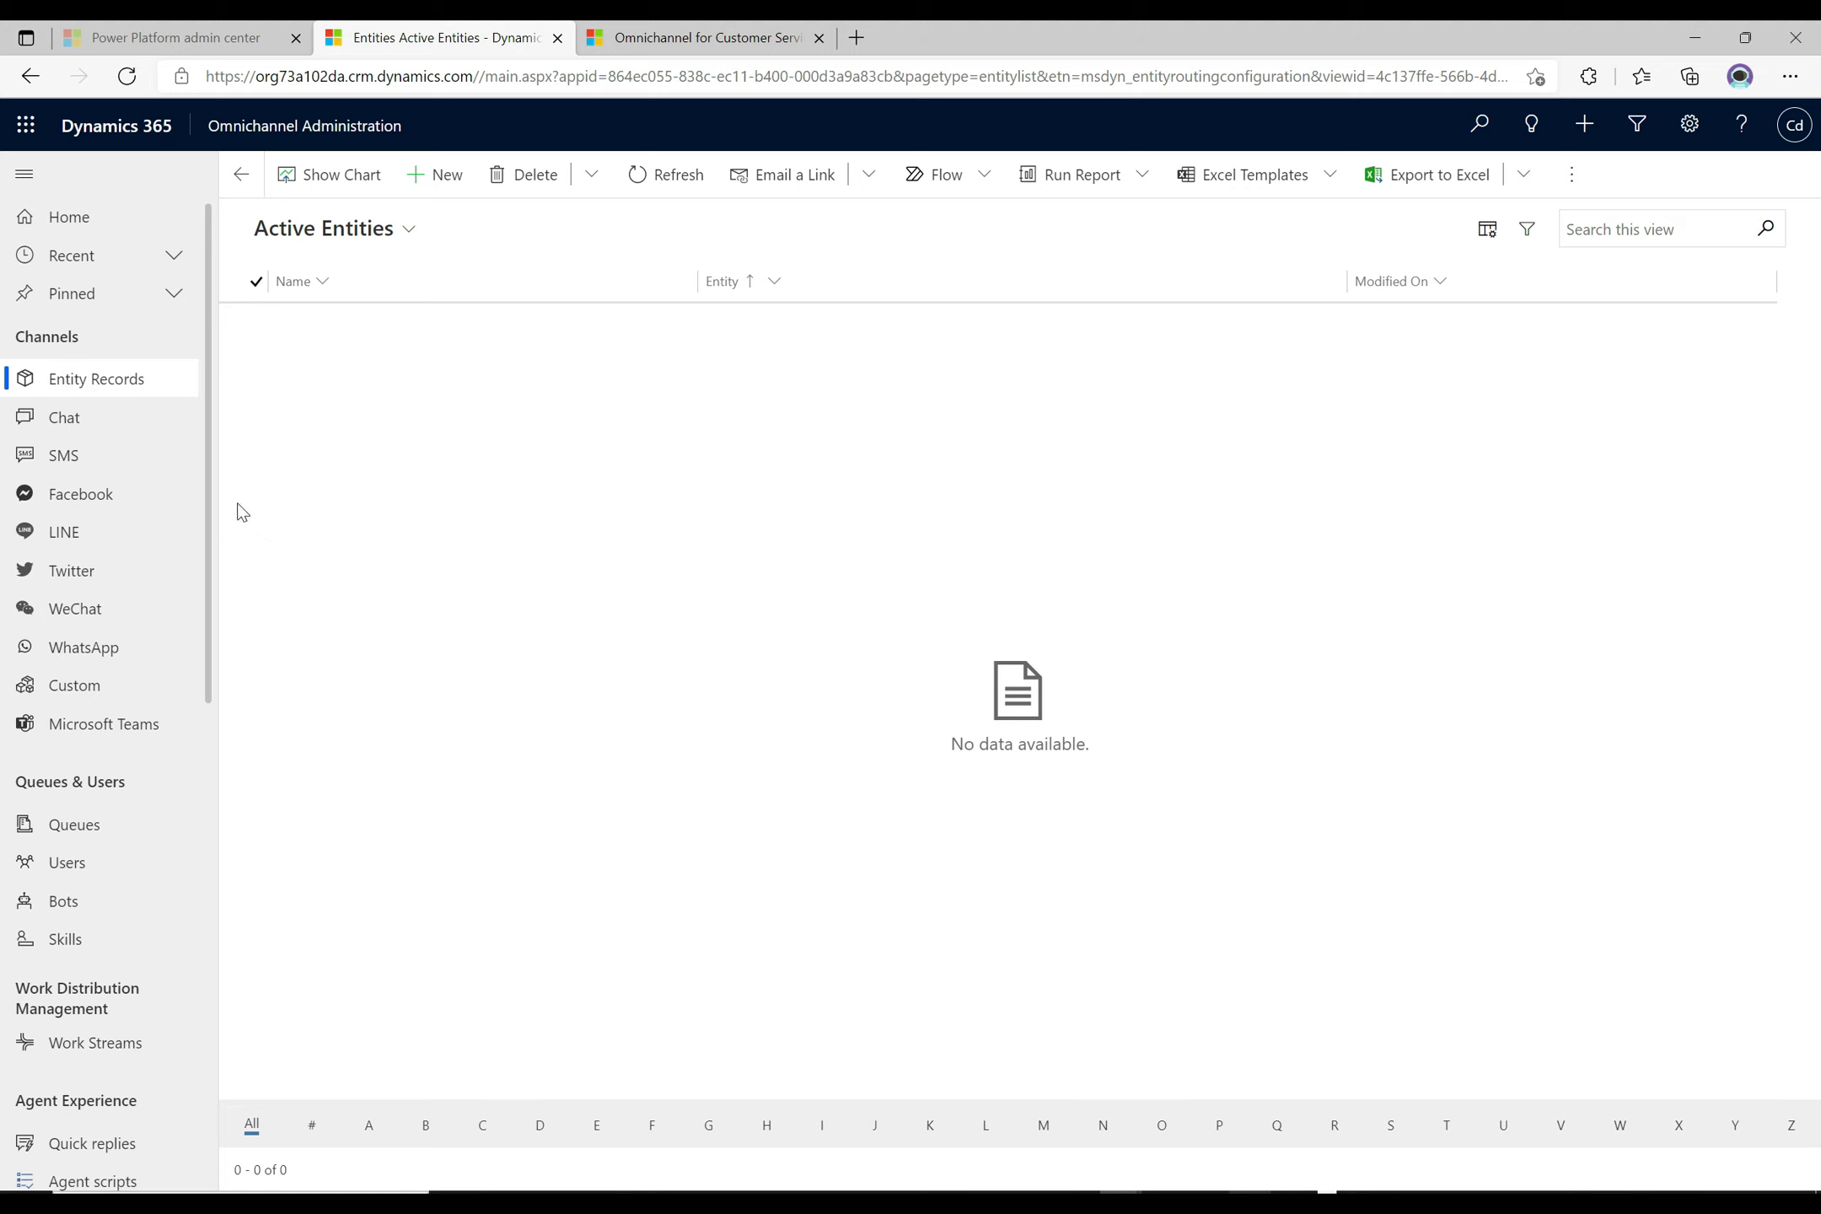
Scroll the sitemap down to Settings and open Skill Based Routing
left_click_drag(210, 498, 213, 1020)
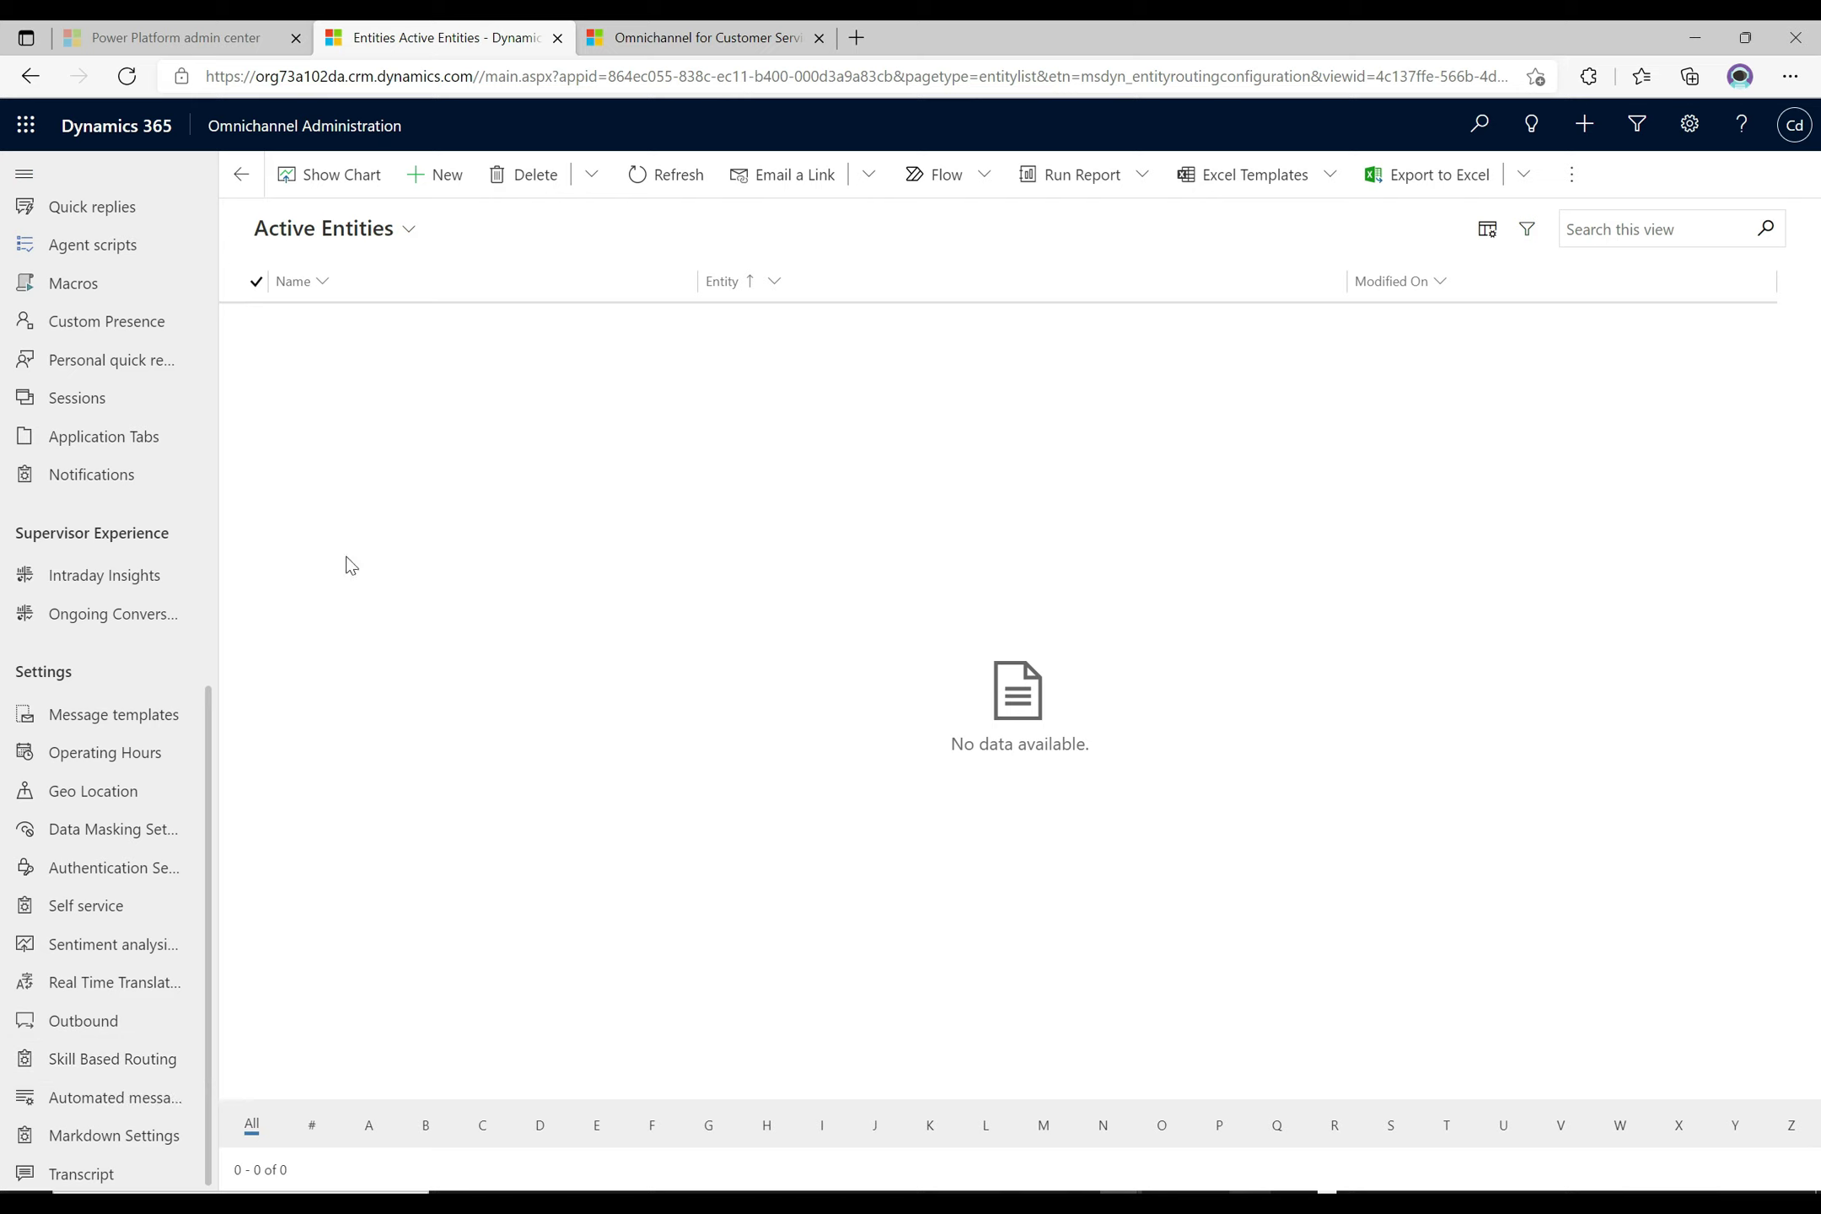
left_click(78, 1078)
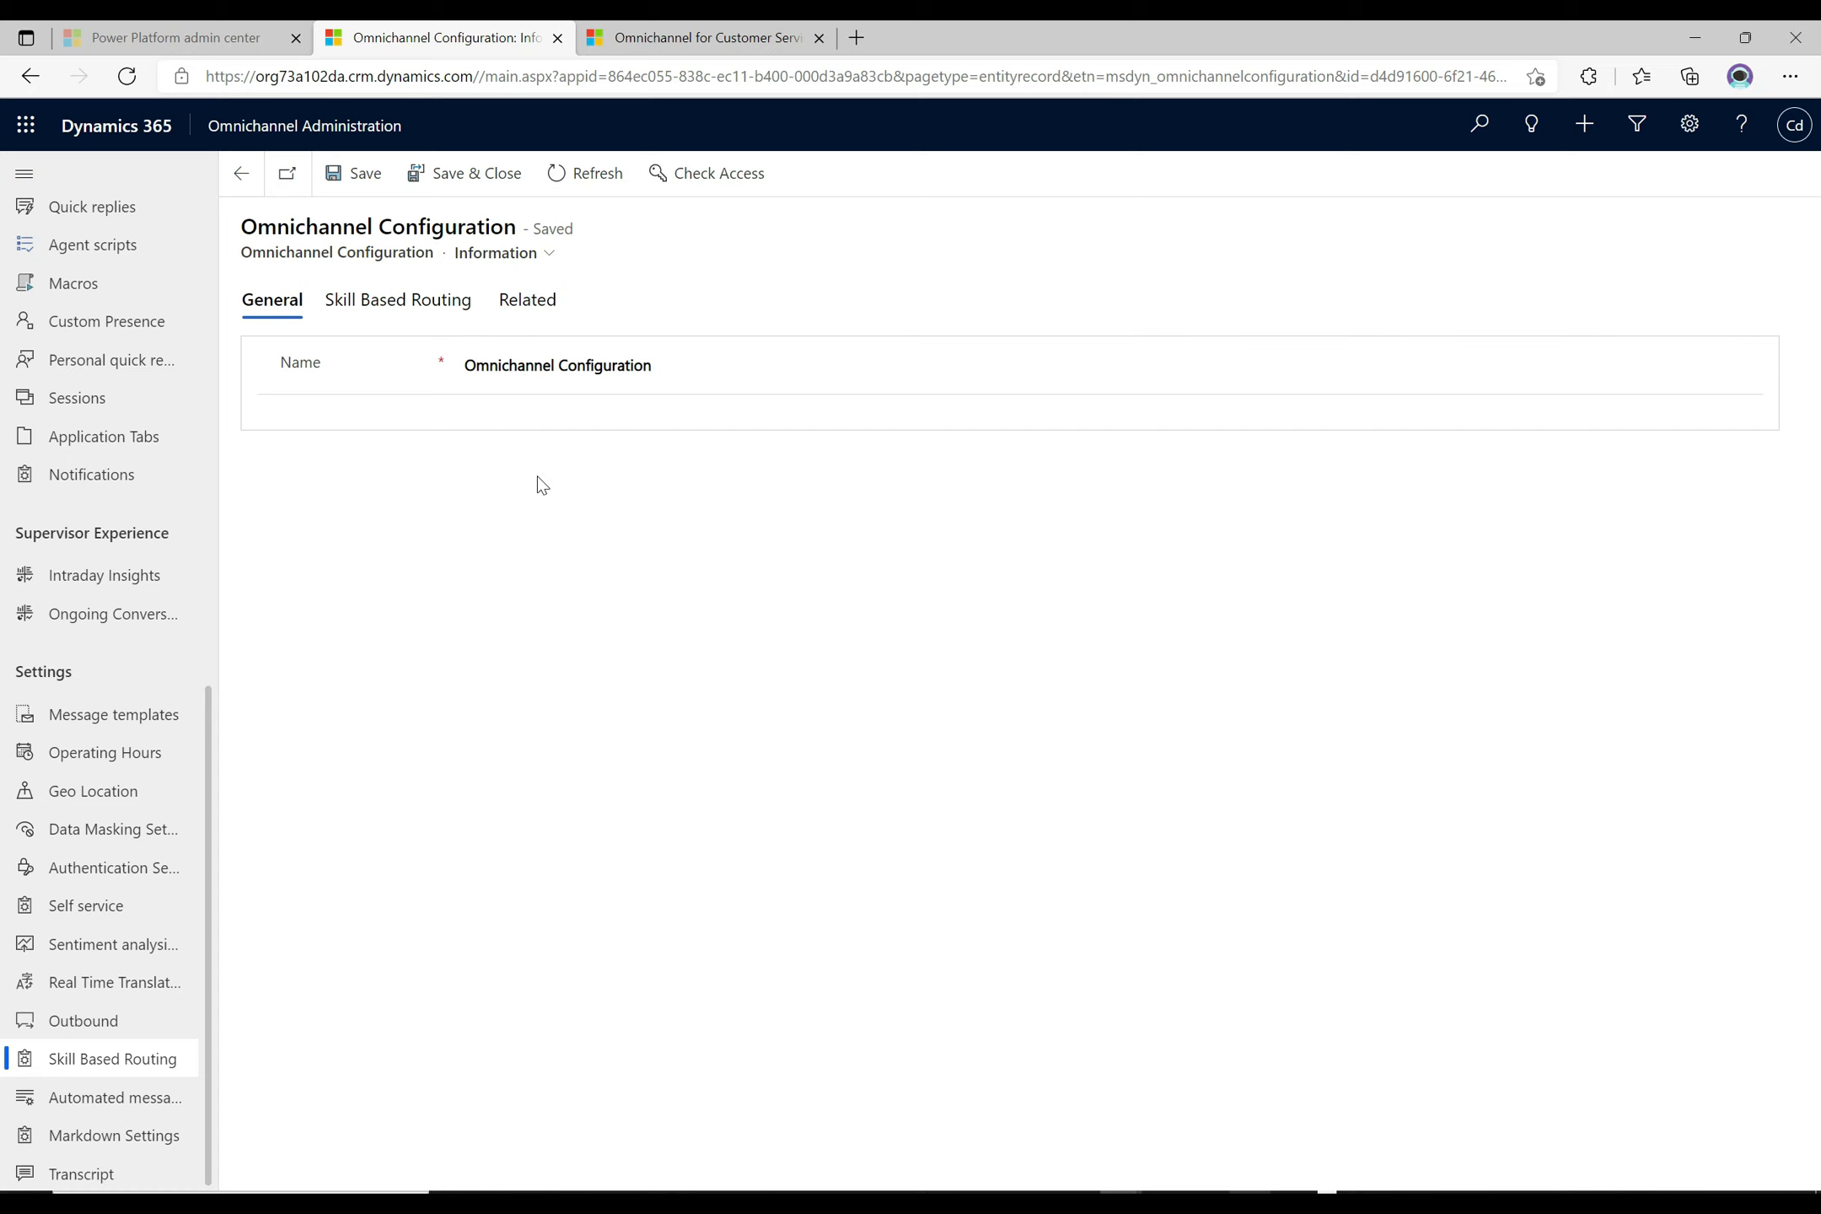
Set Enable Skill Based Routing to Yes, save the configuration, and open the Default Rating Model
left_click(384, 309)
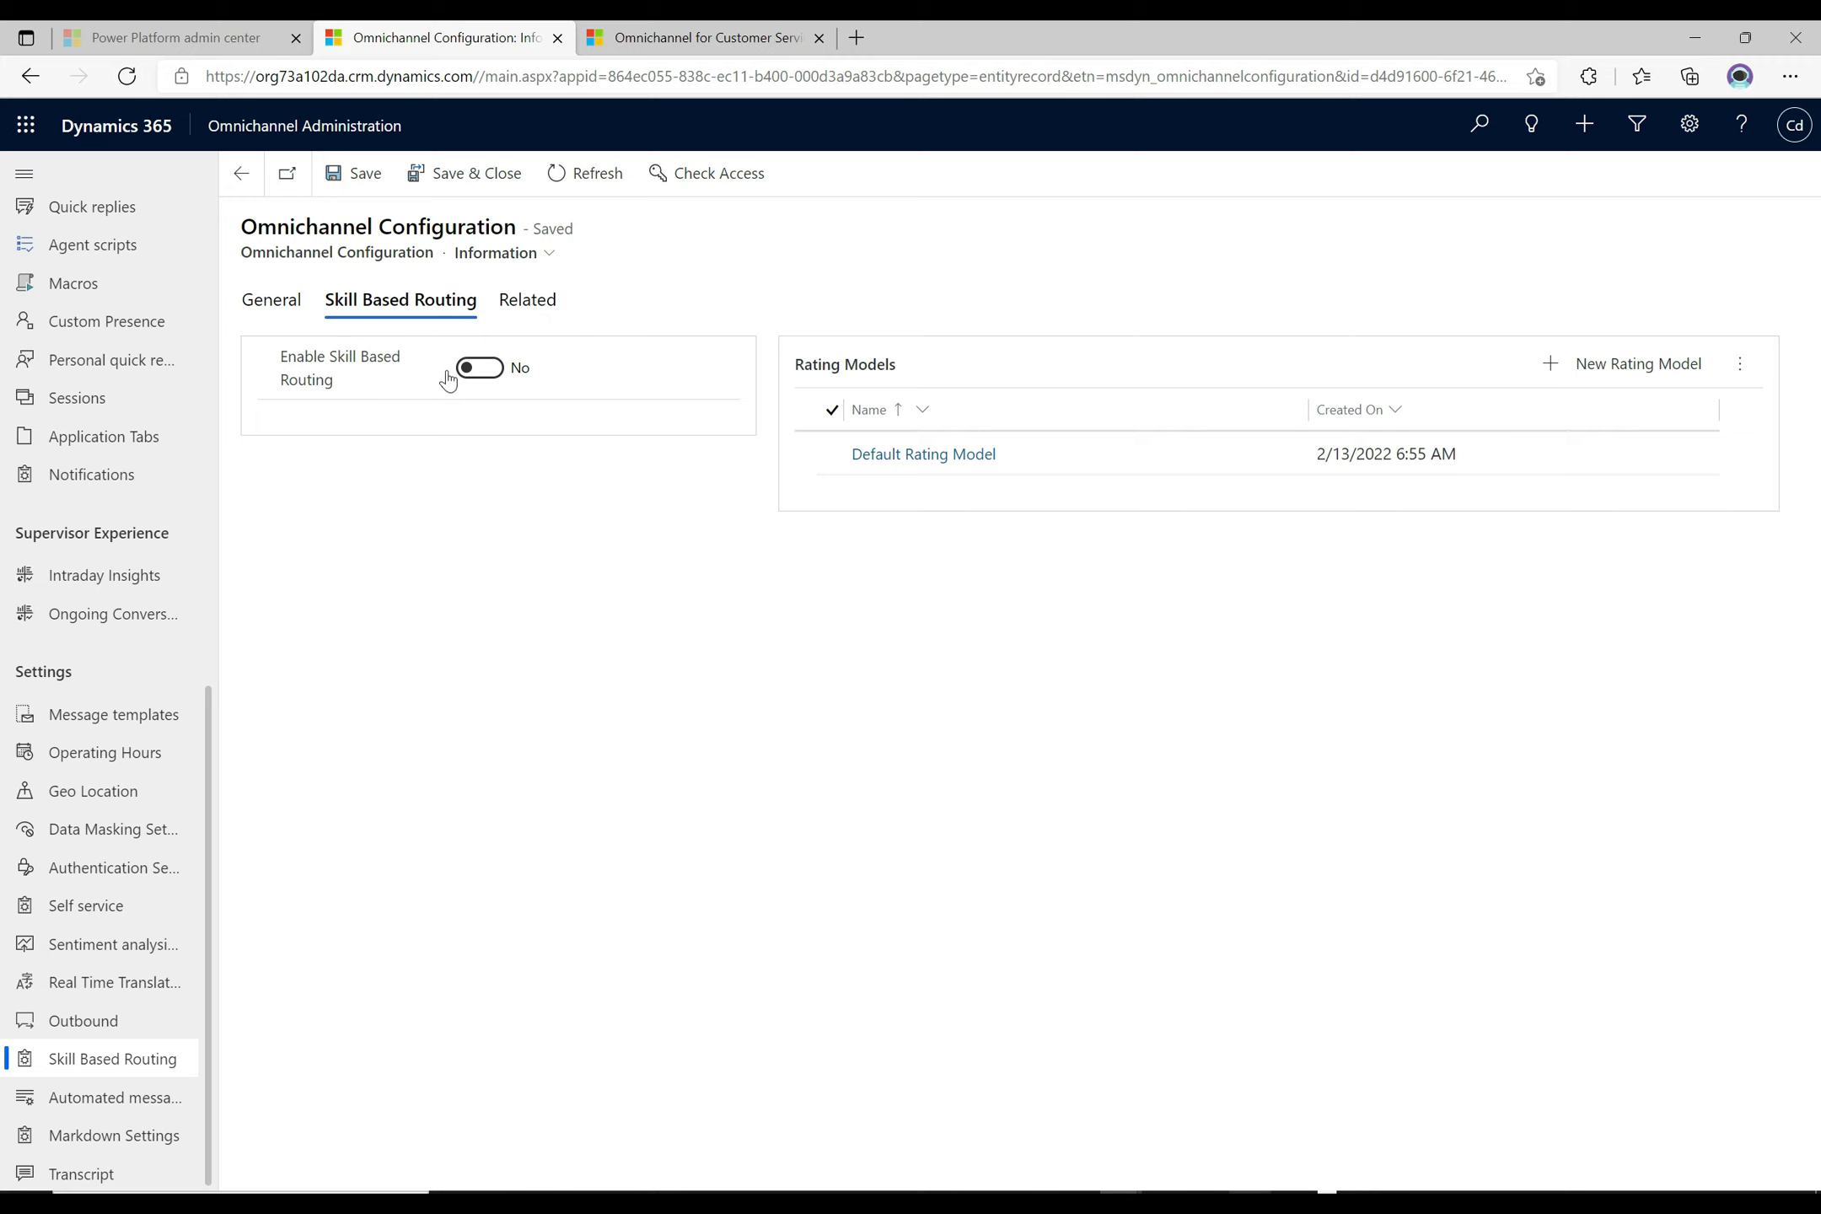
left_click(487, 378)
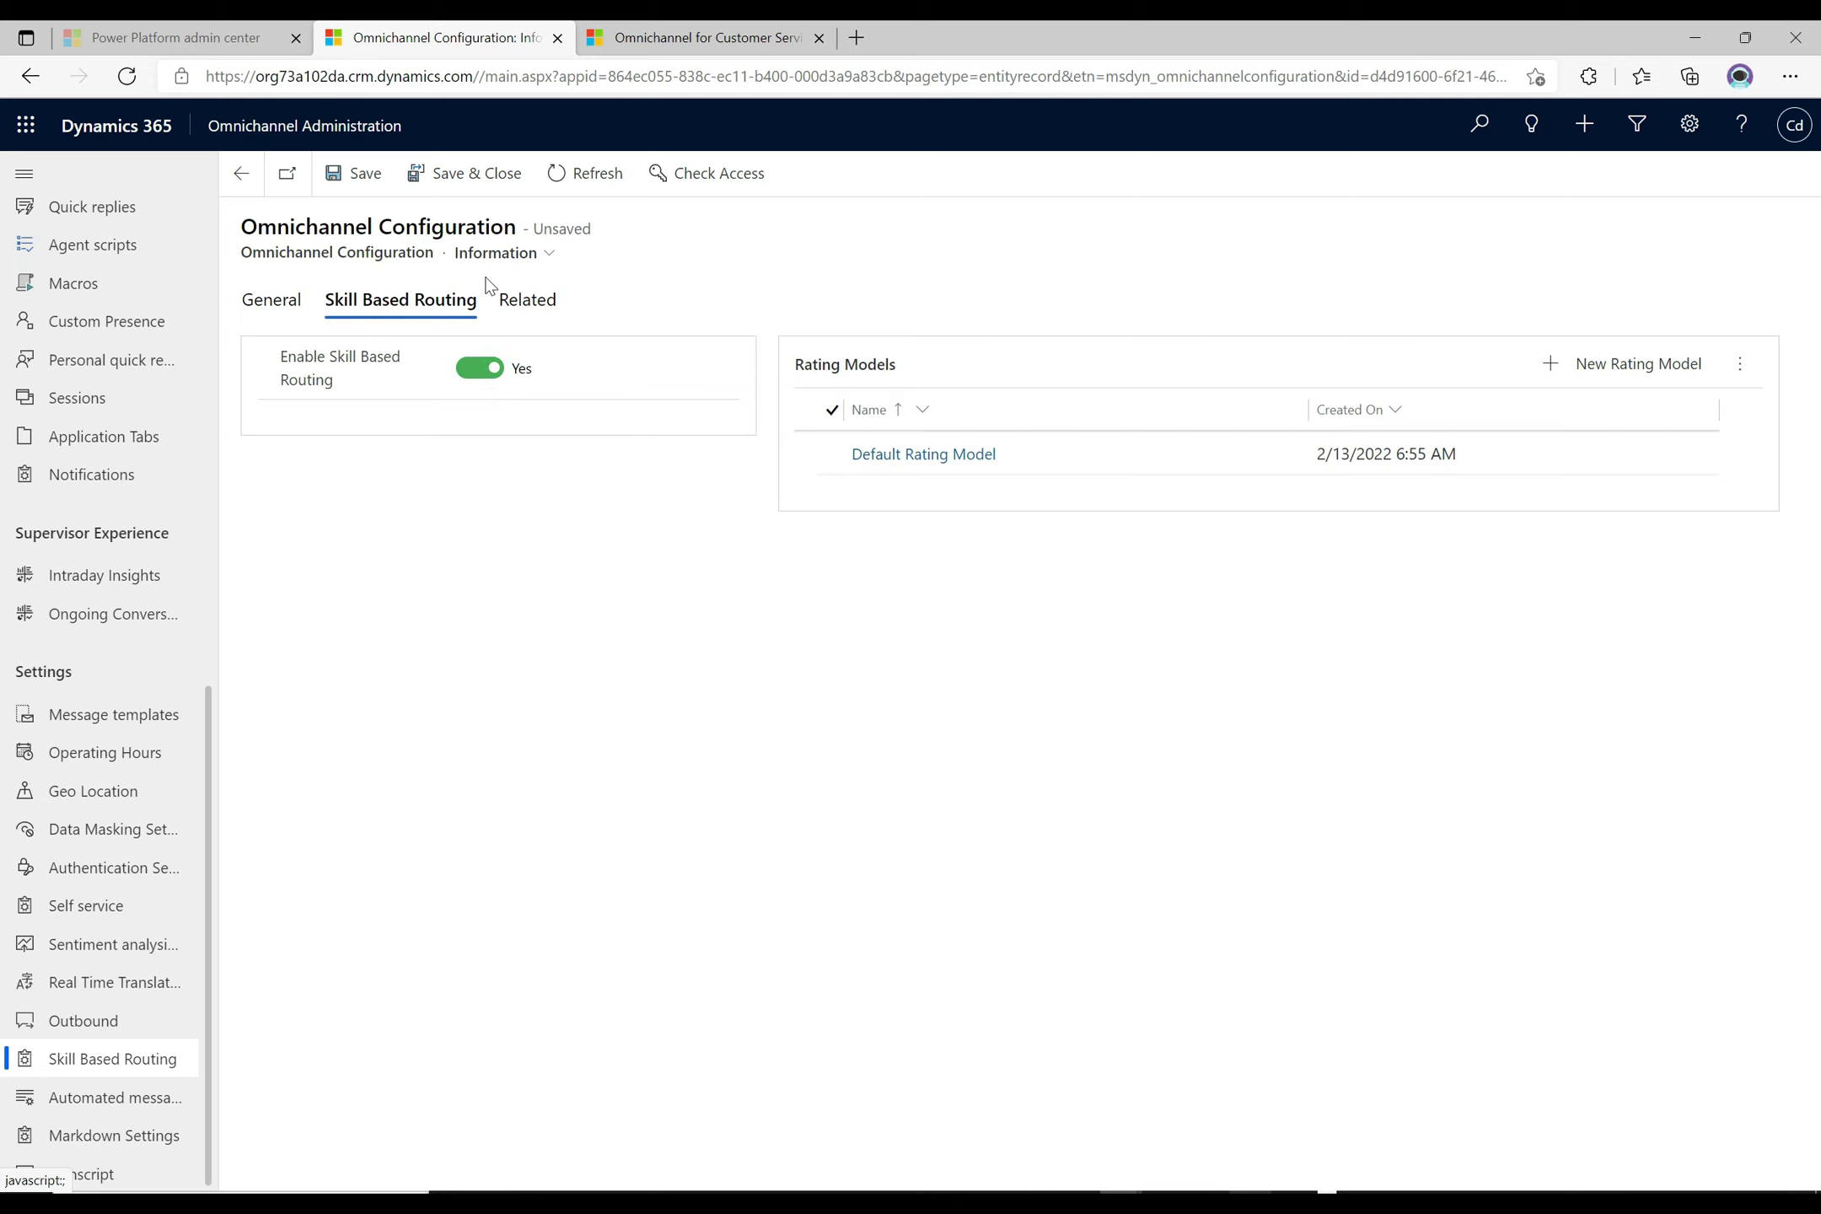
left_click(360, 174)
left_click(910, 455)
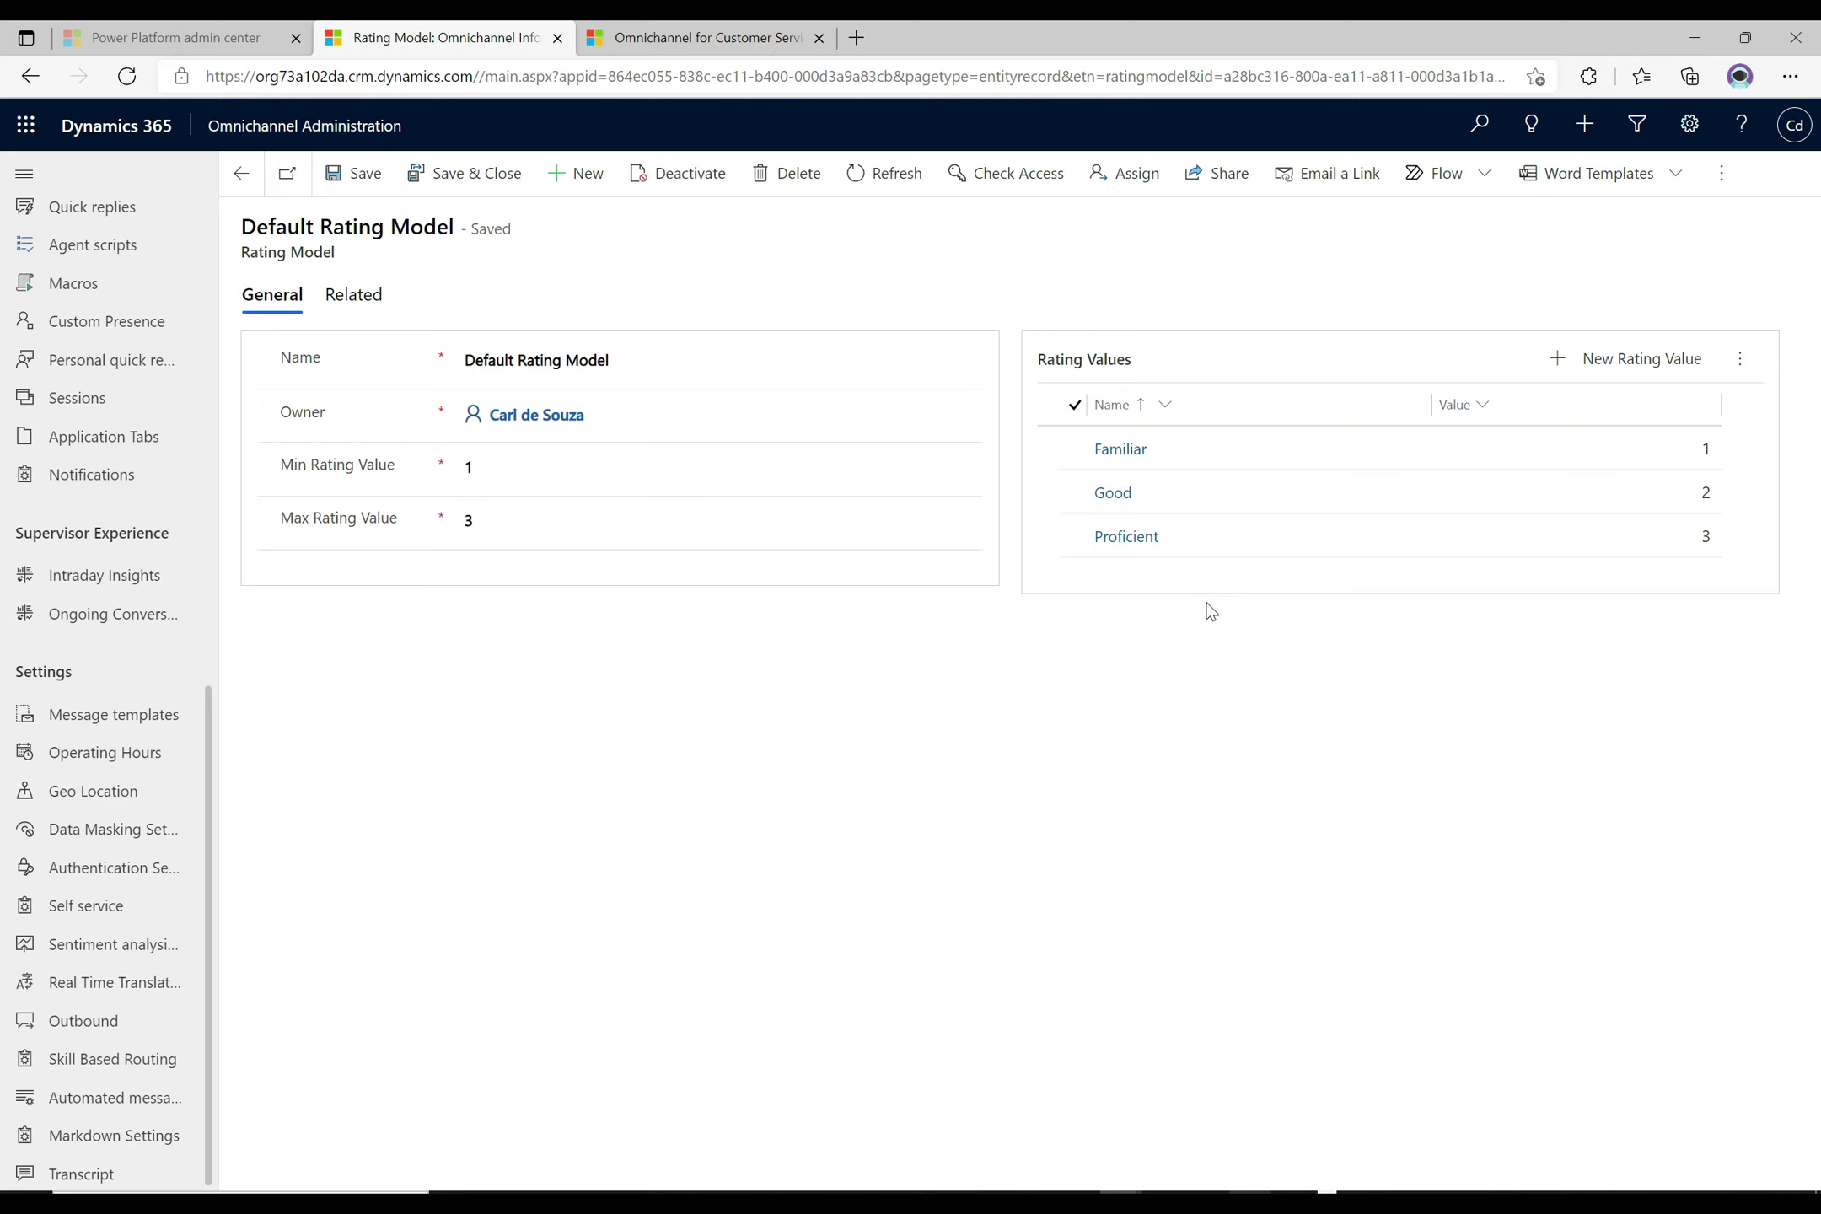
left_click(1138, 543)
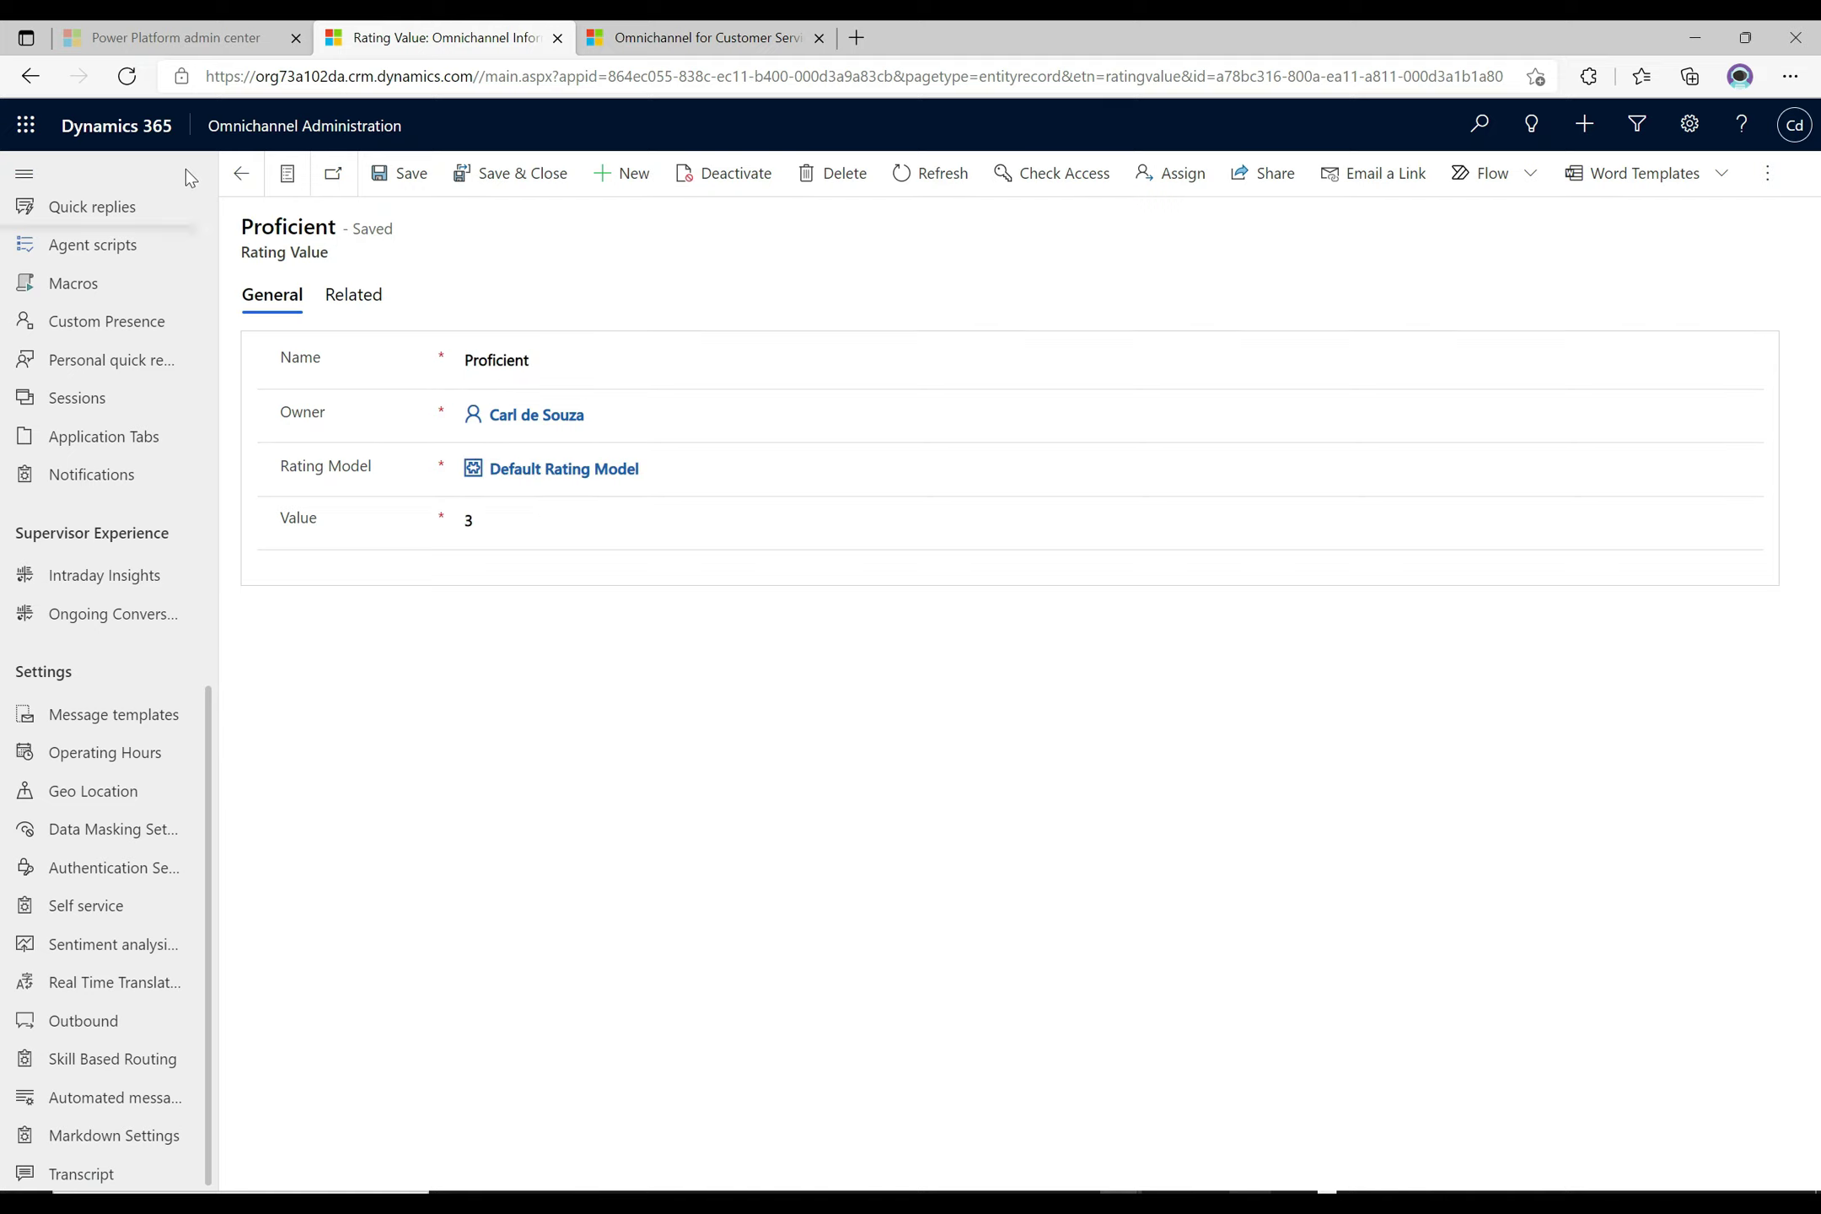
left_click(243, 172)
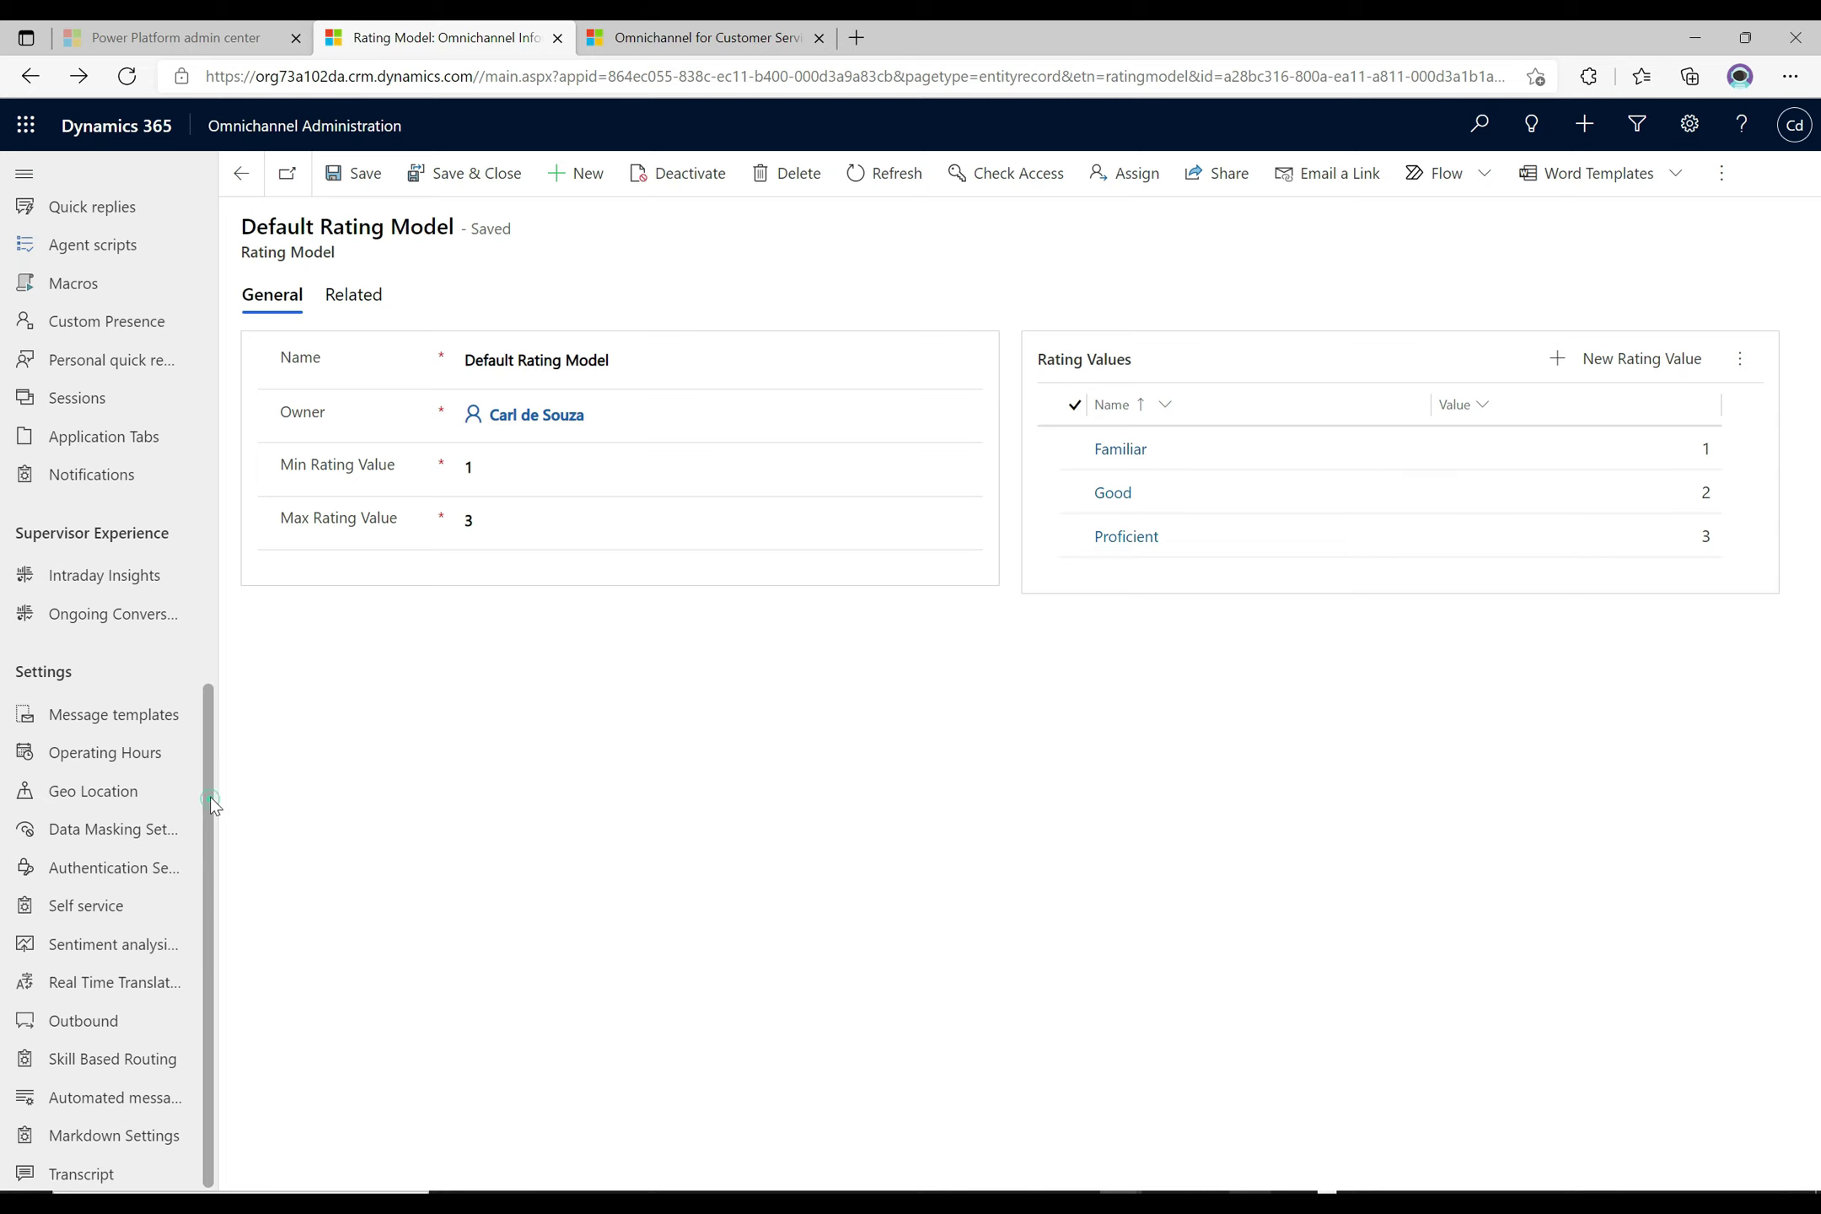
left_click_drag(210, 798, 217, 486)
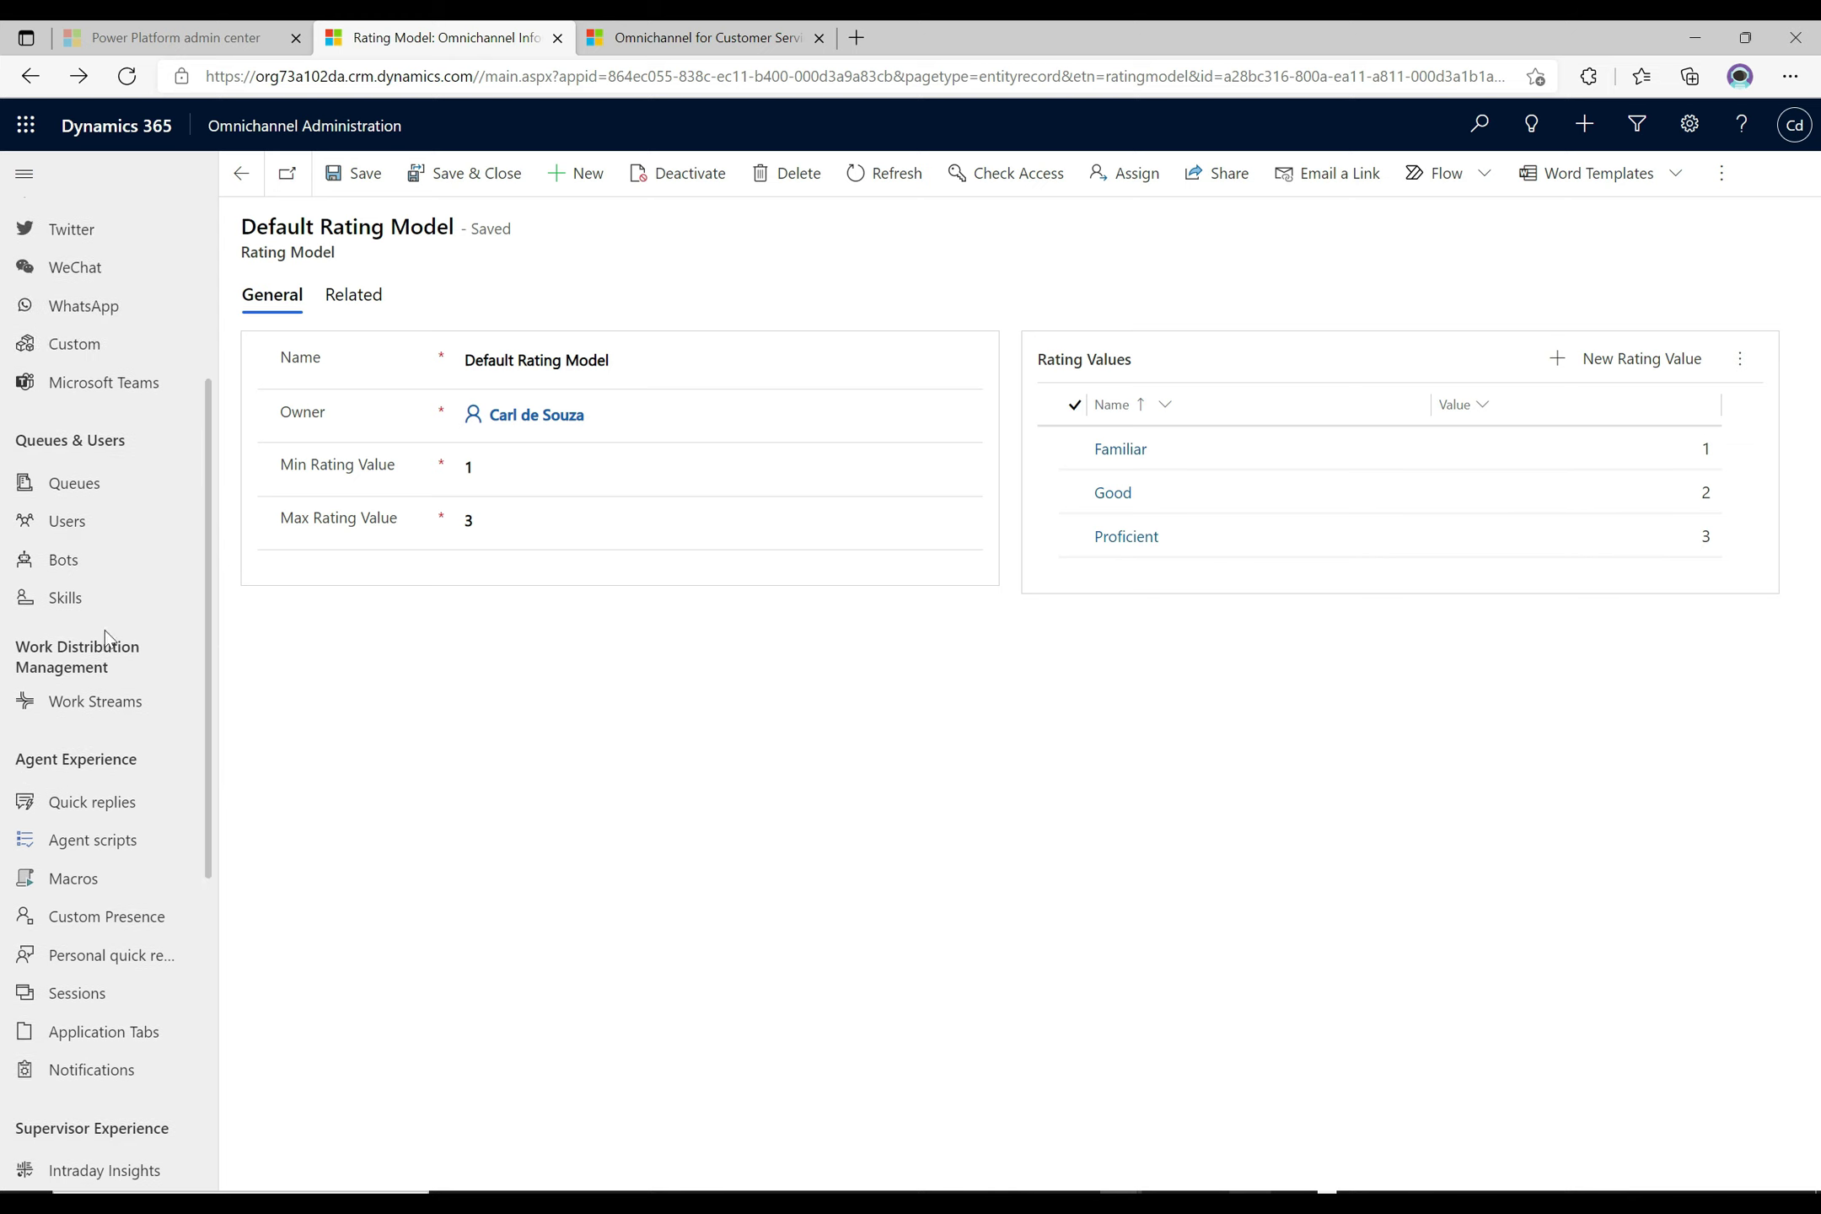
Create and save a new skill named Sales, type Skill, description 'Sales'
left_click(74, 600)
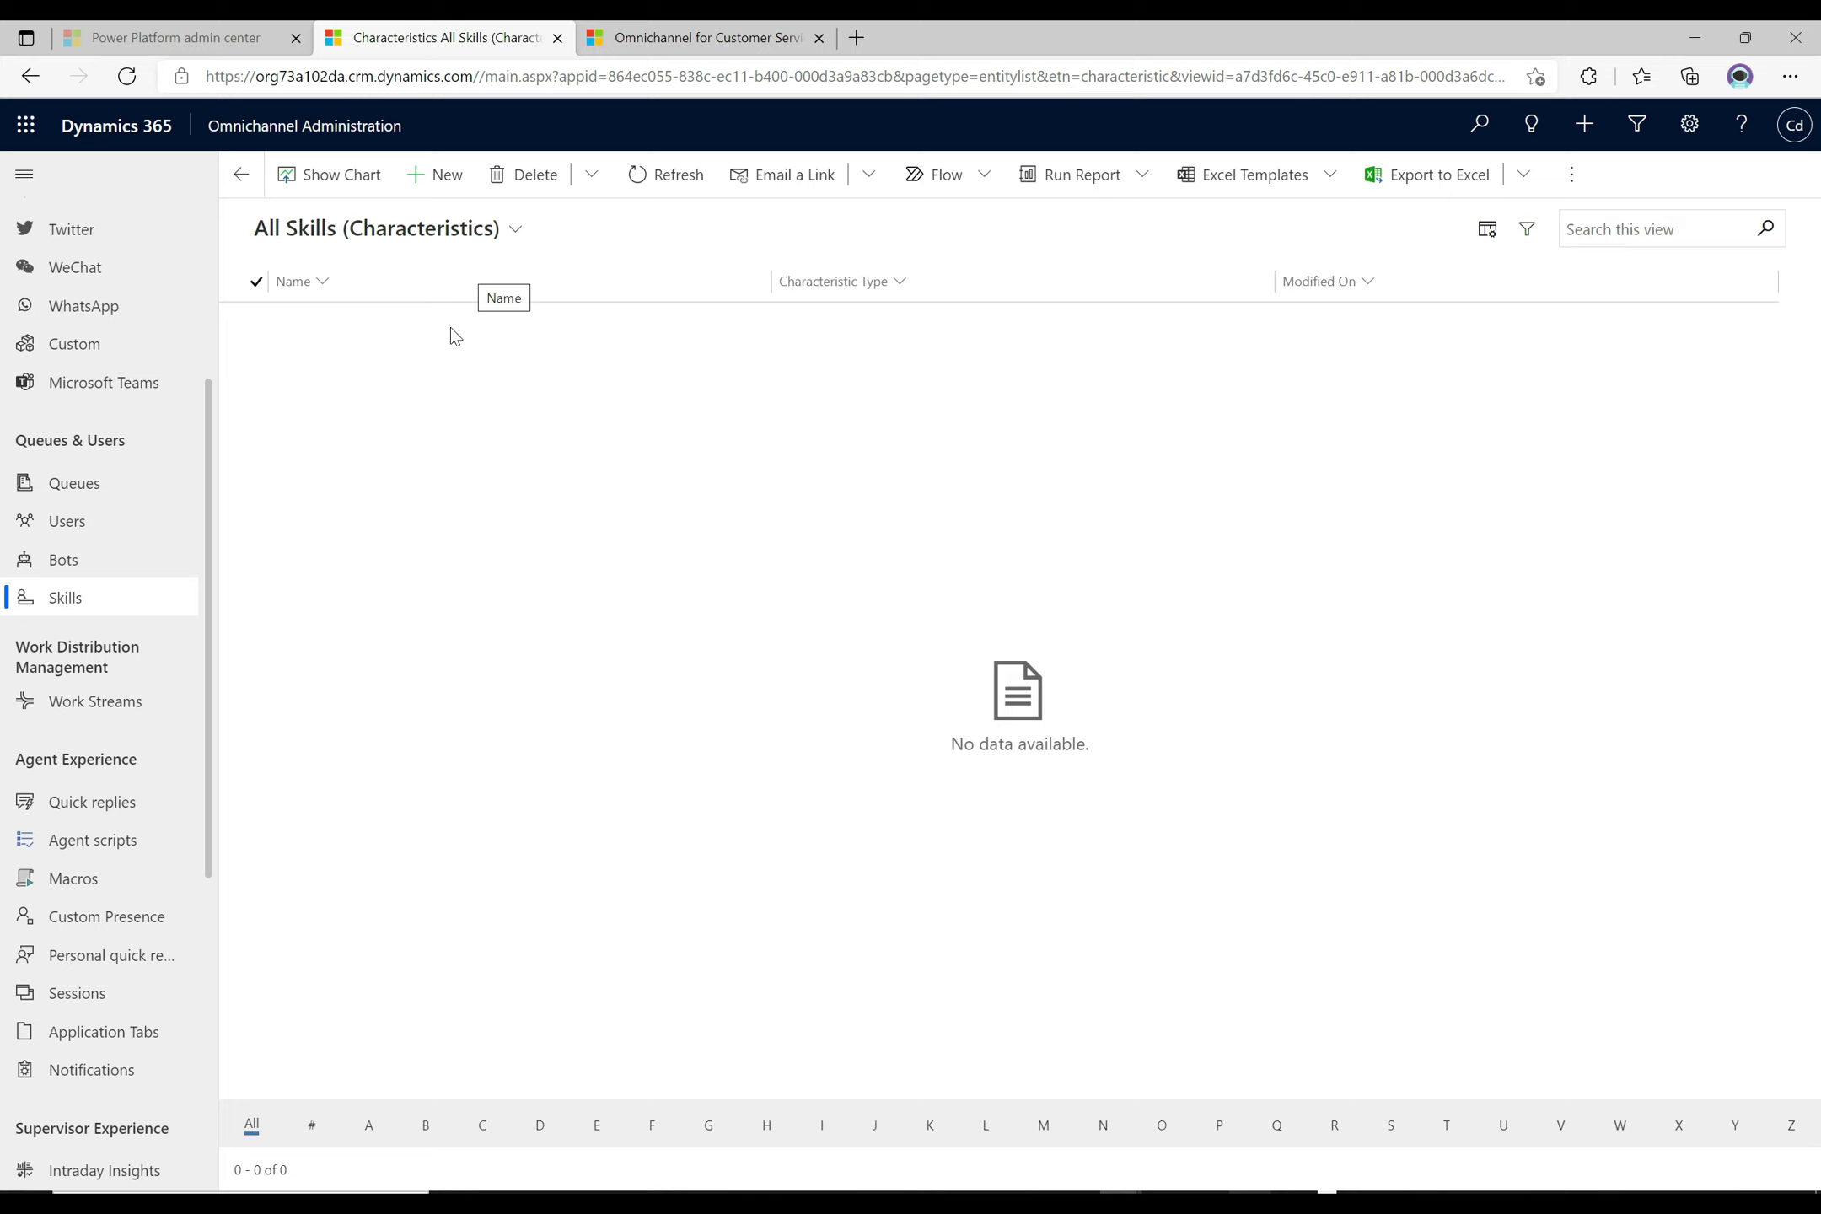
left_click(441, 177)
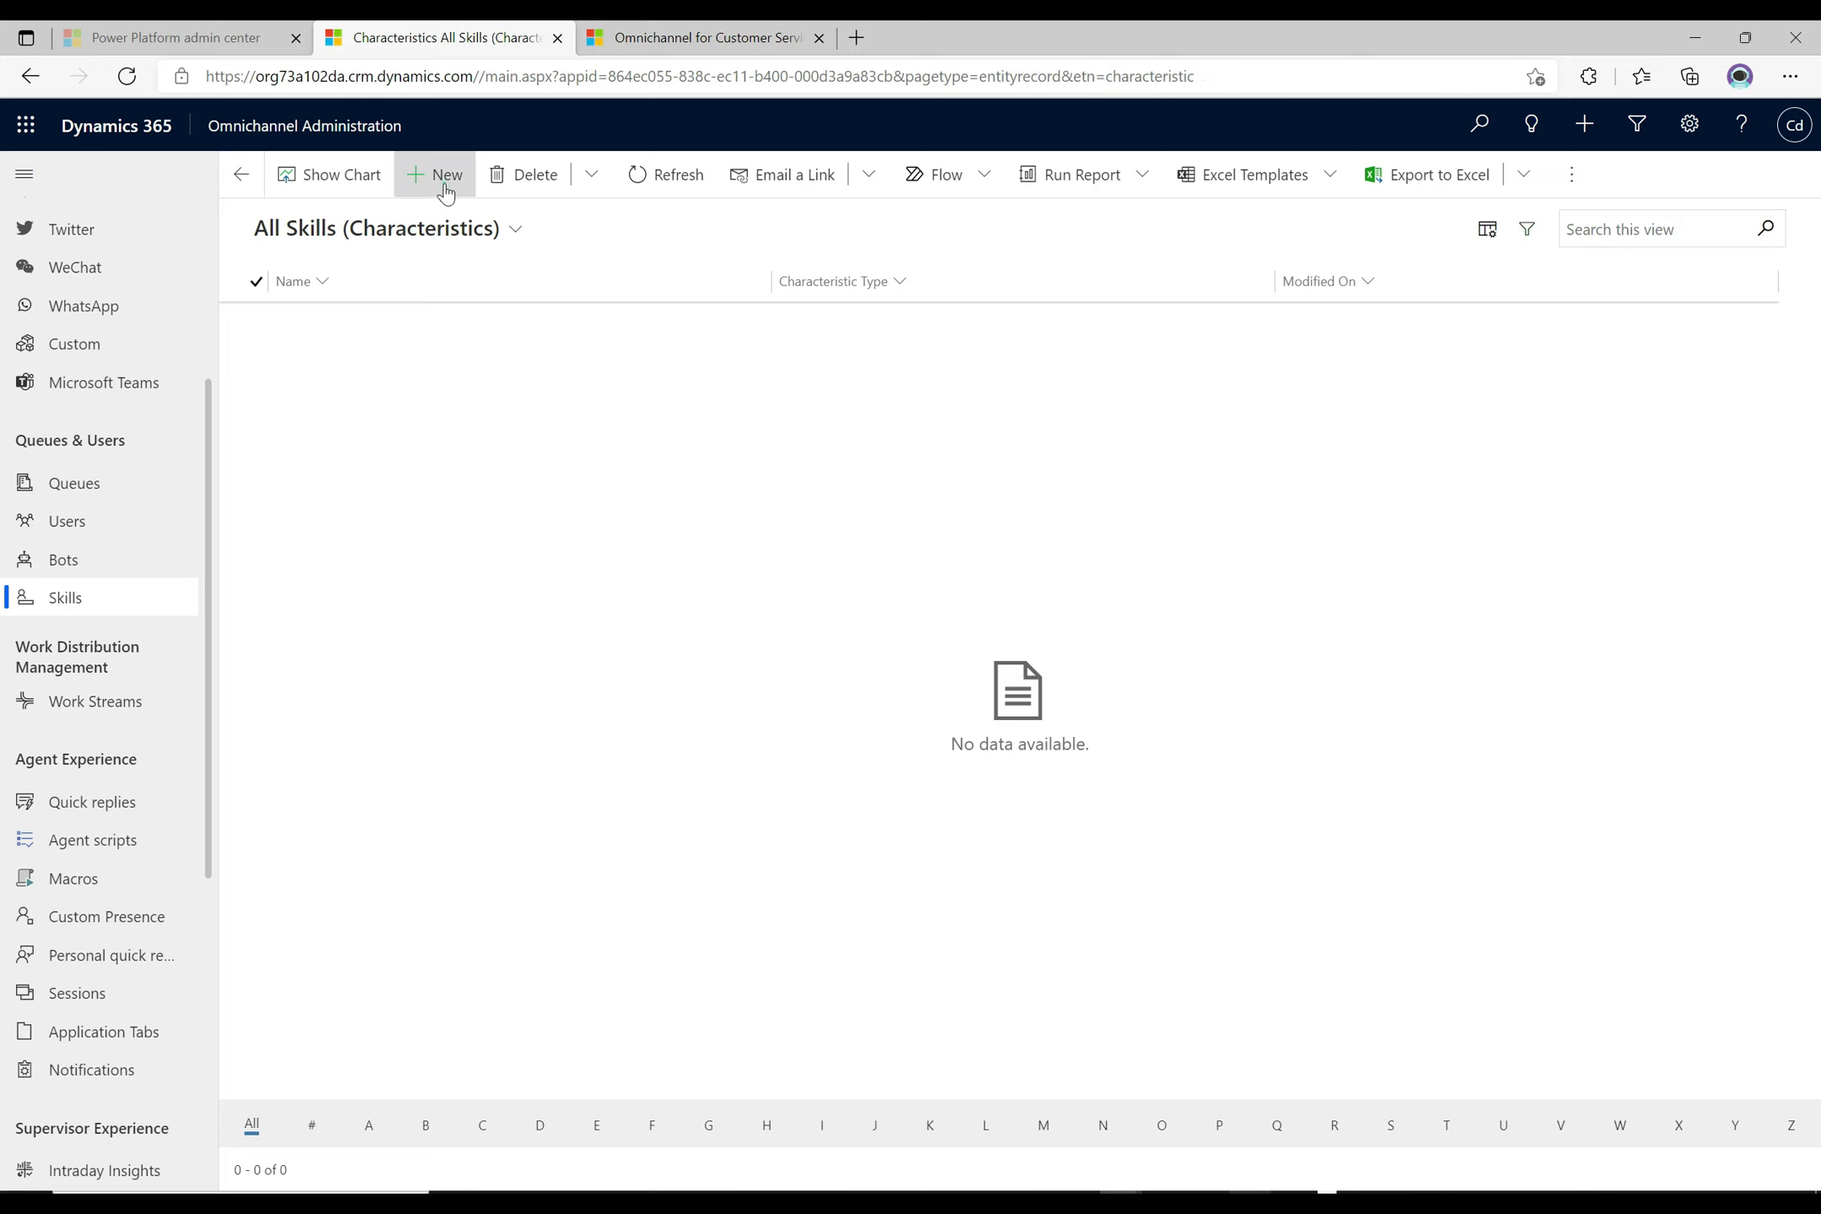
left_click(539, 452)
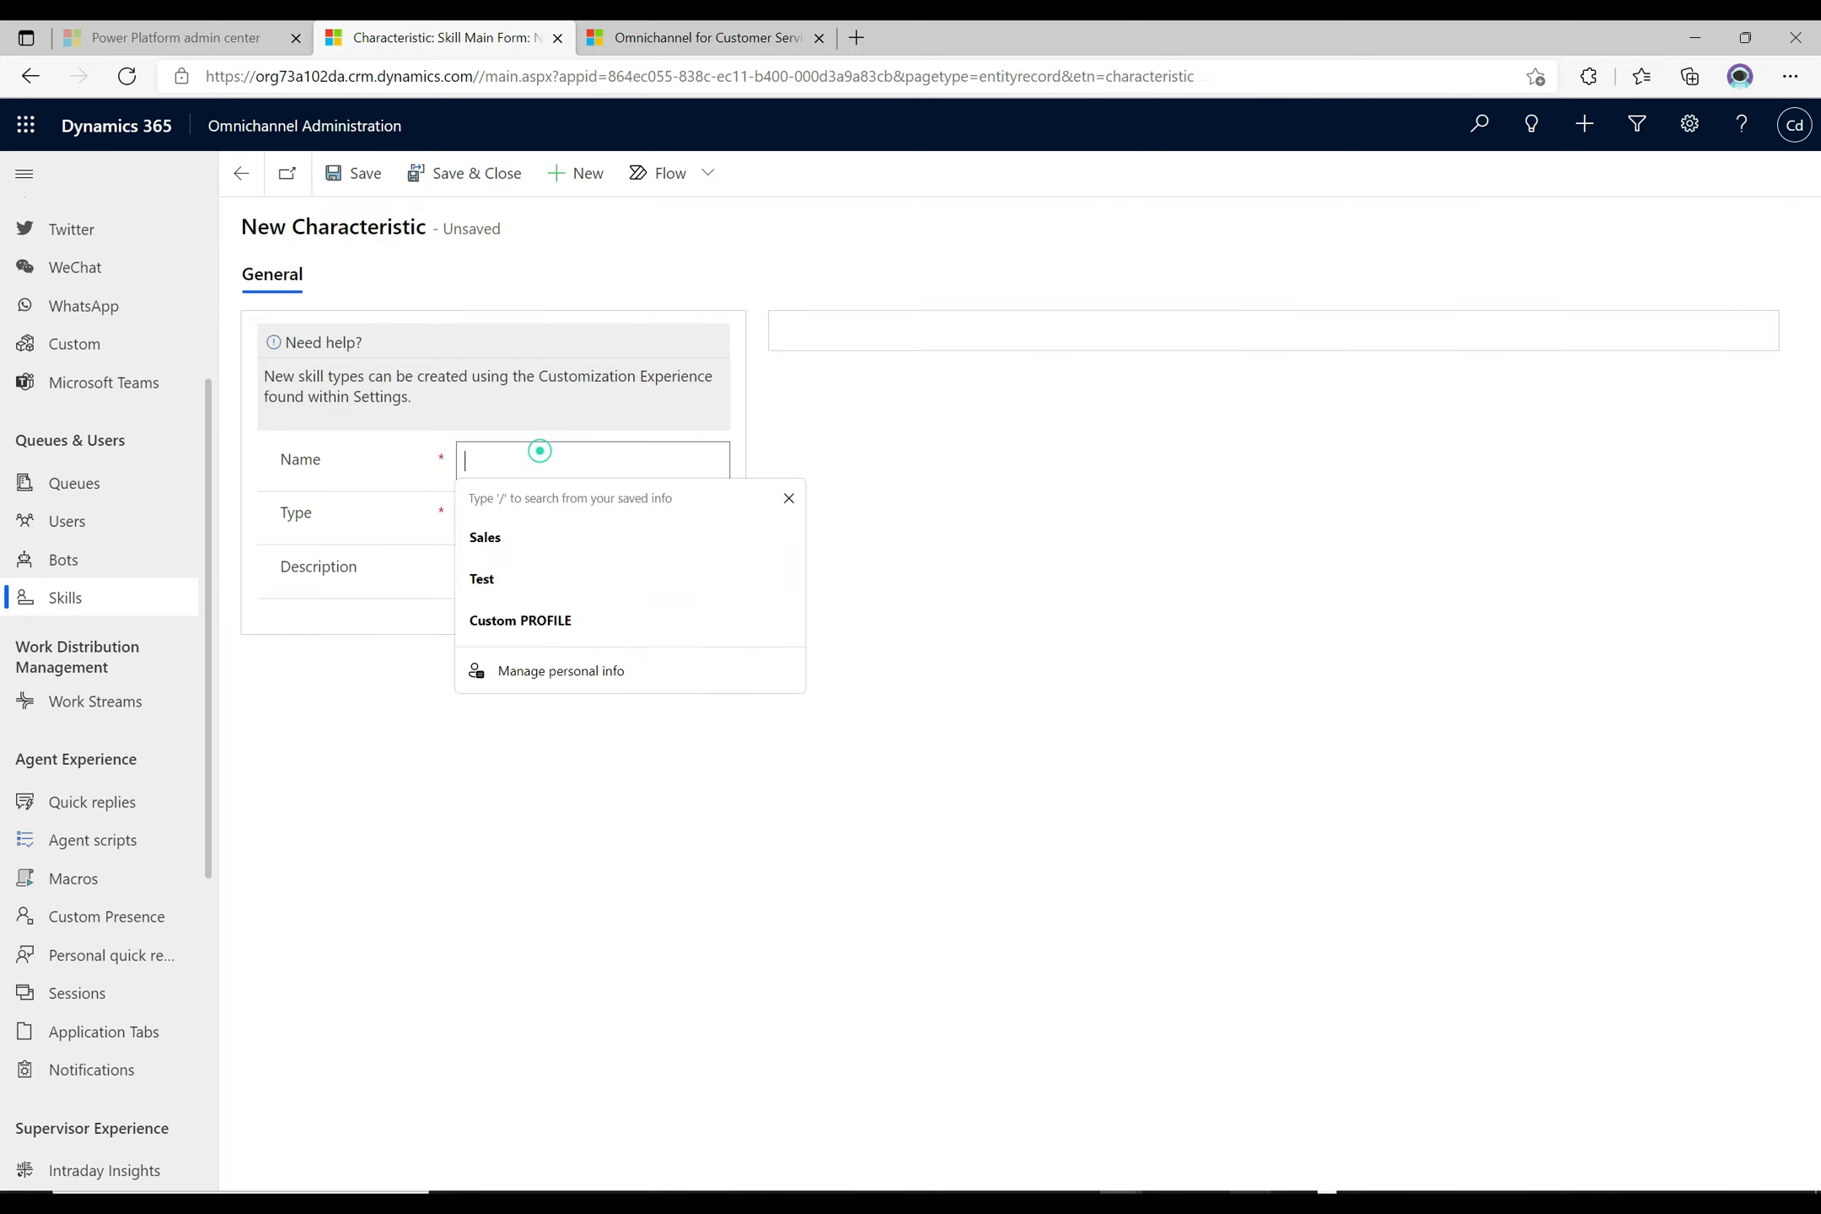
left_click(489, 538)
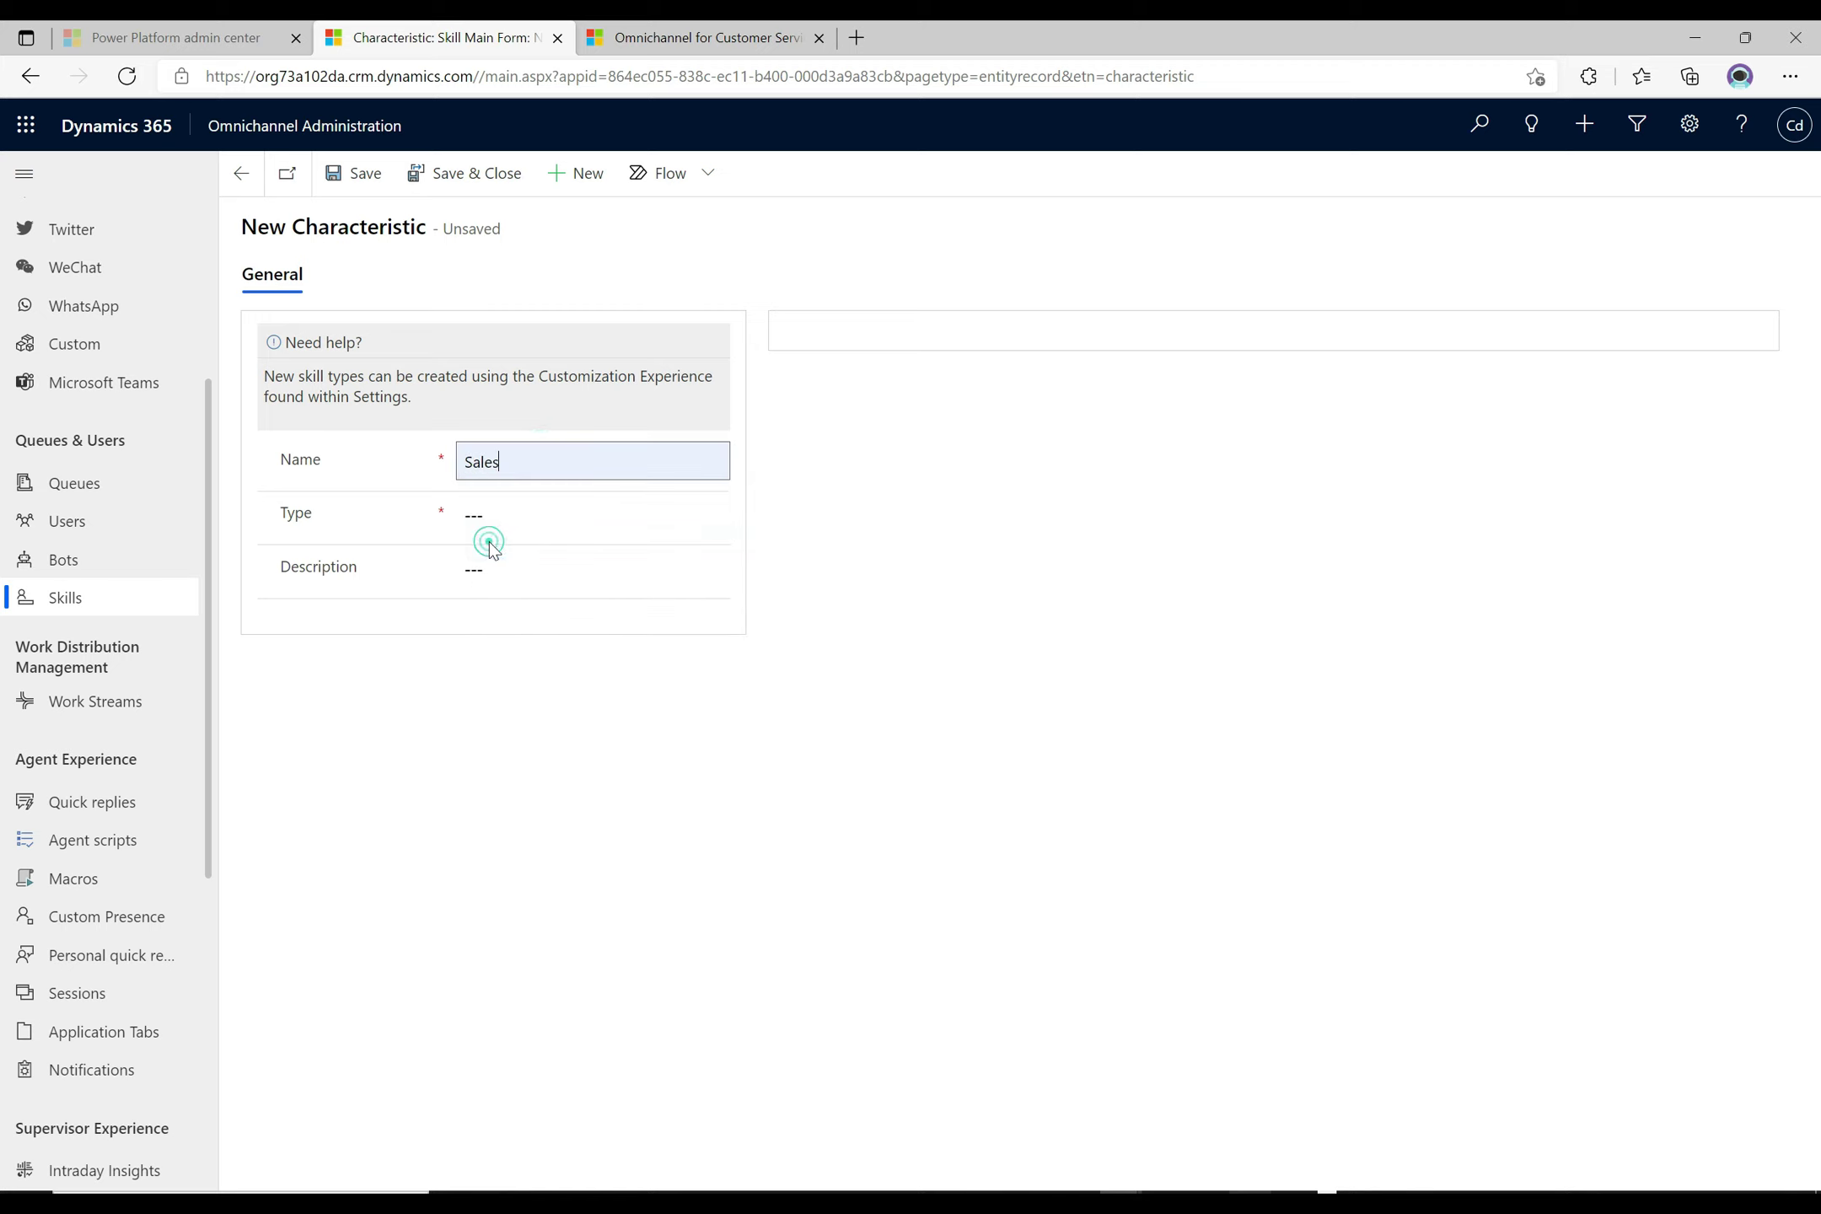
left_click(880, 505)
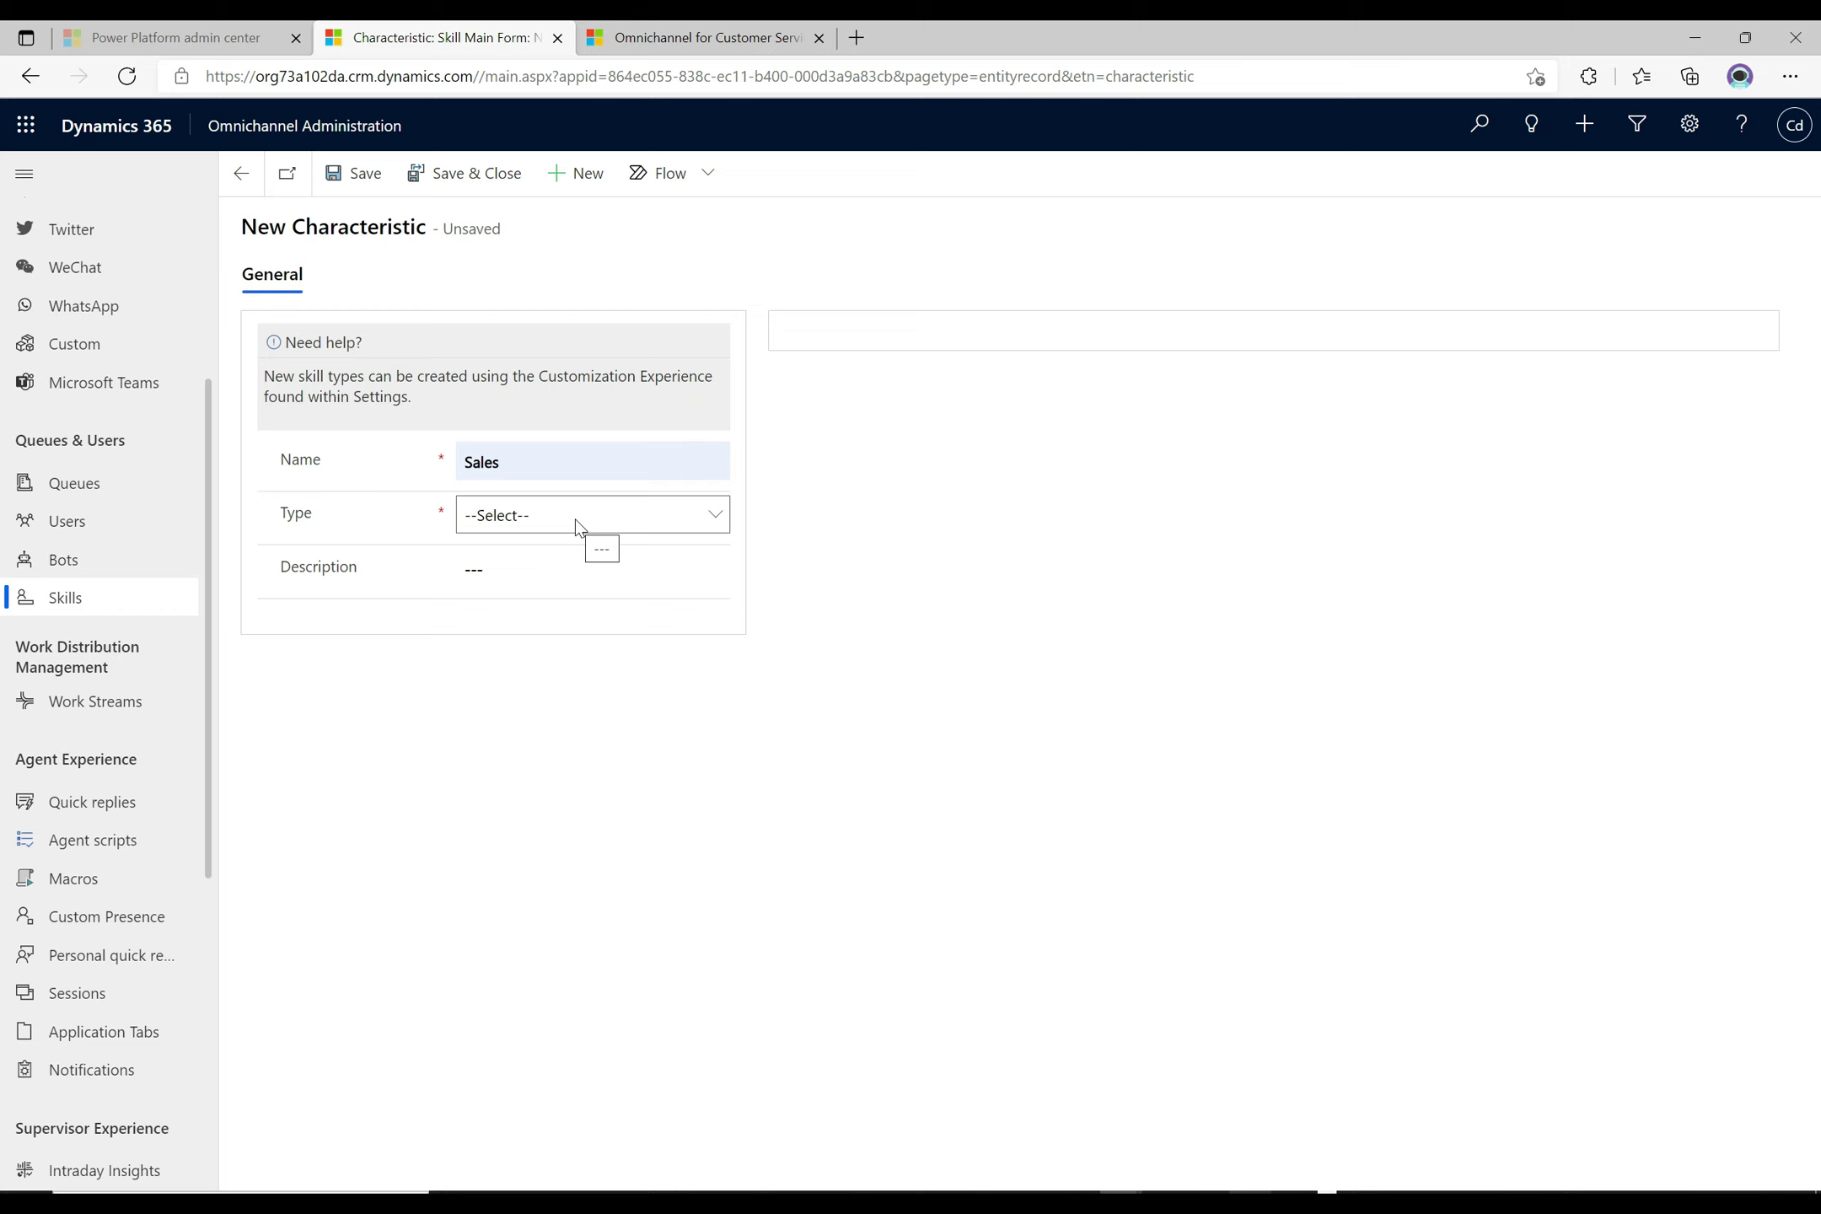
left_click(576, 524)
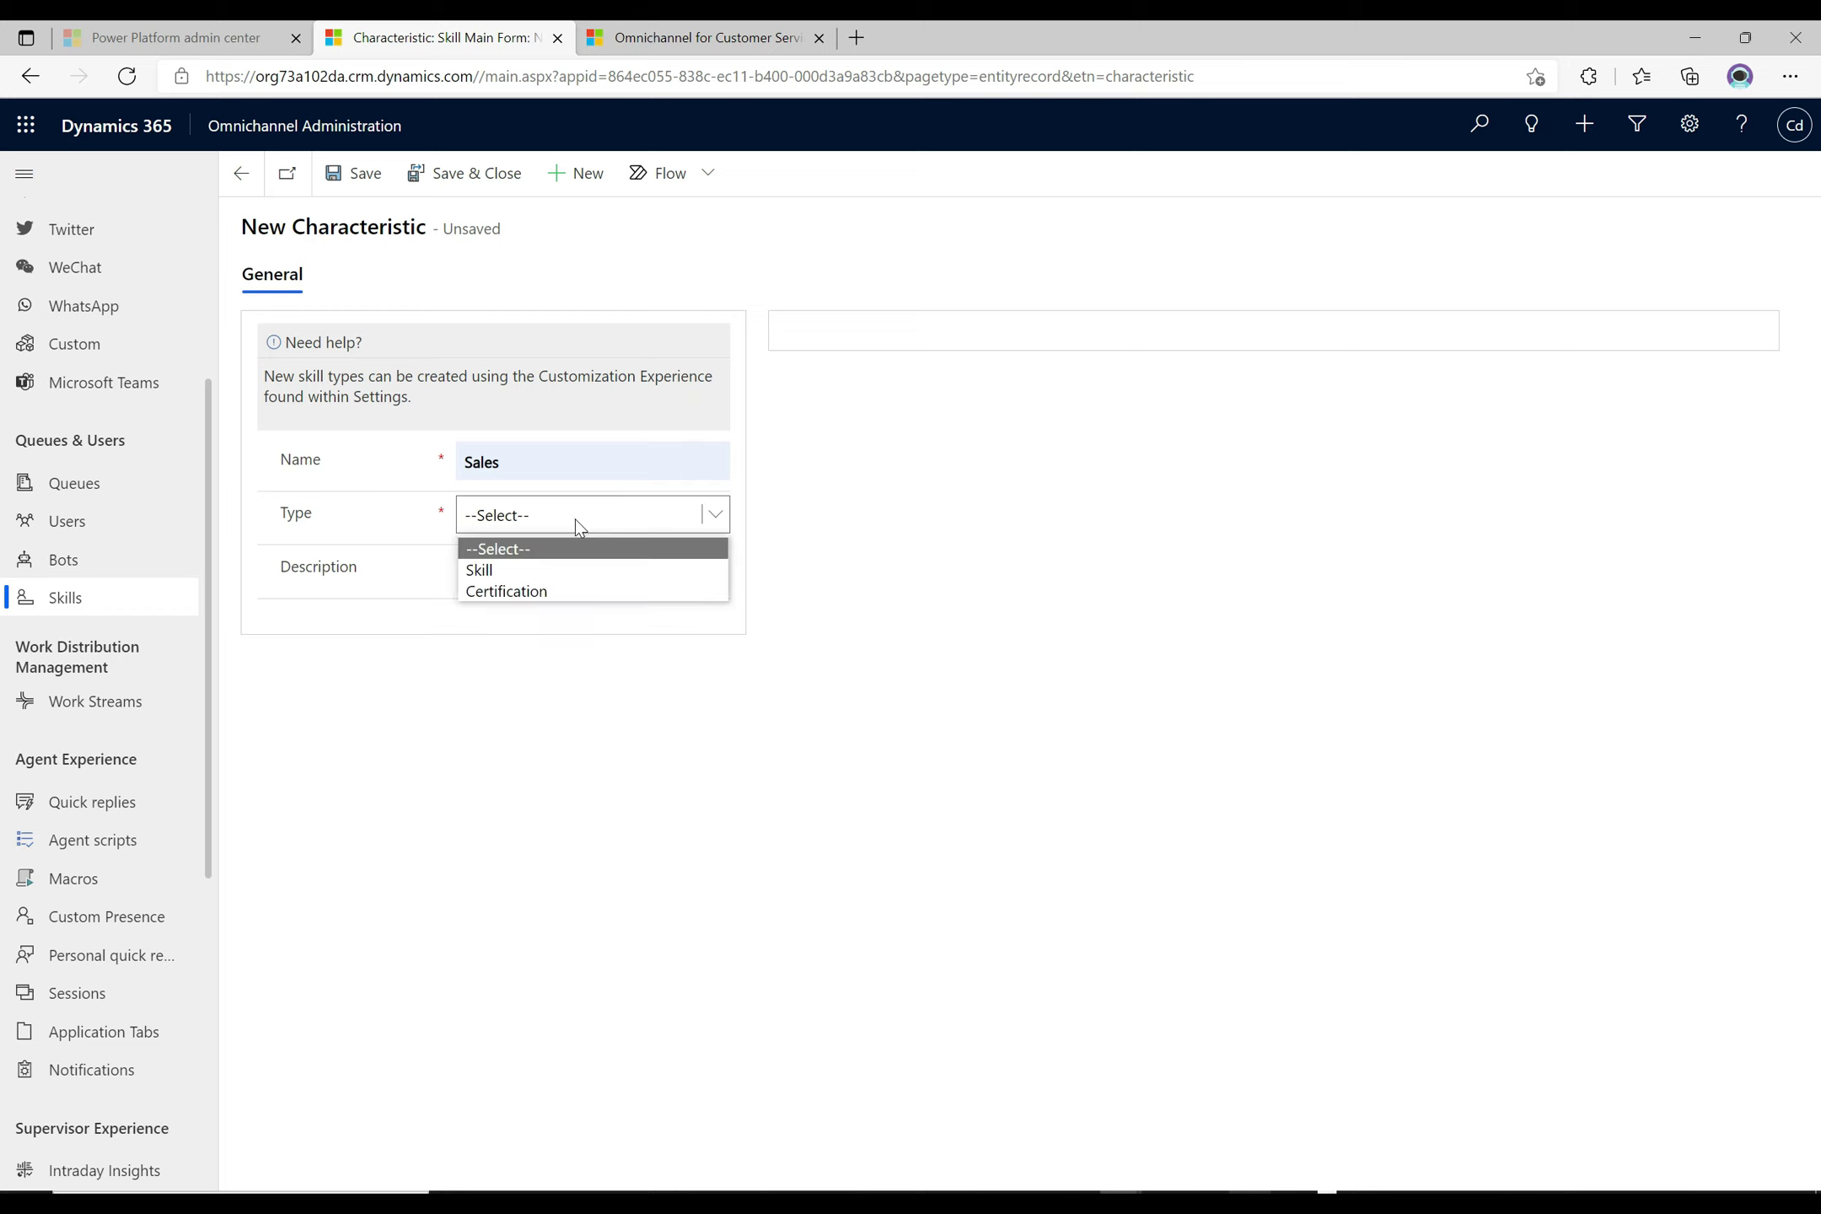
left_click(503, 576)
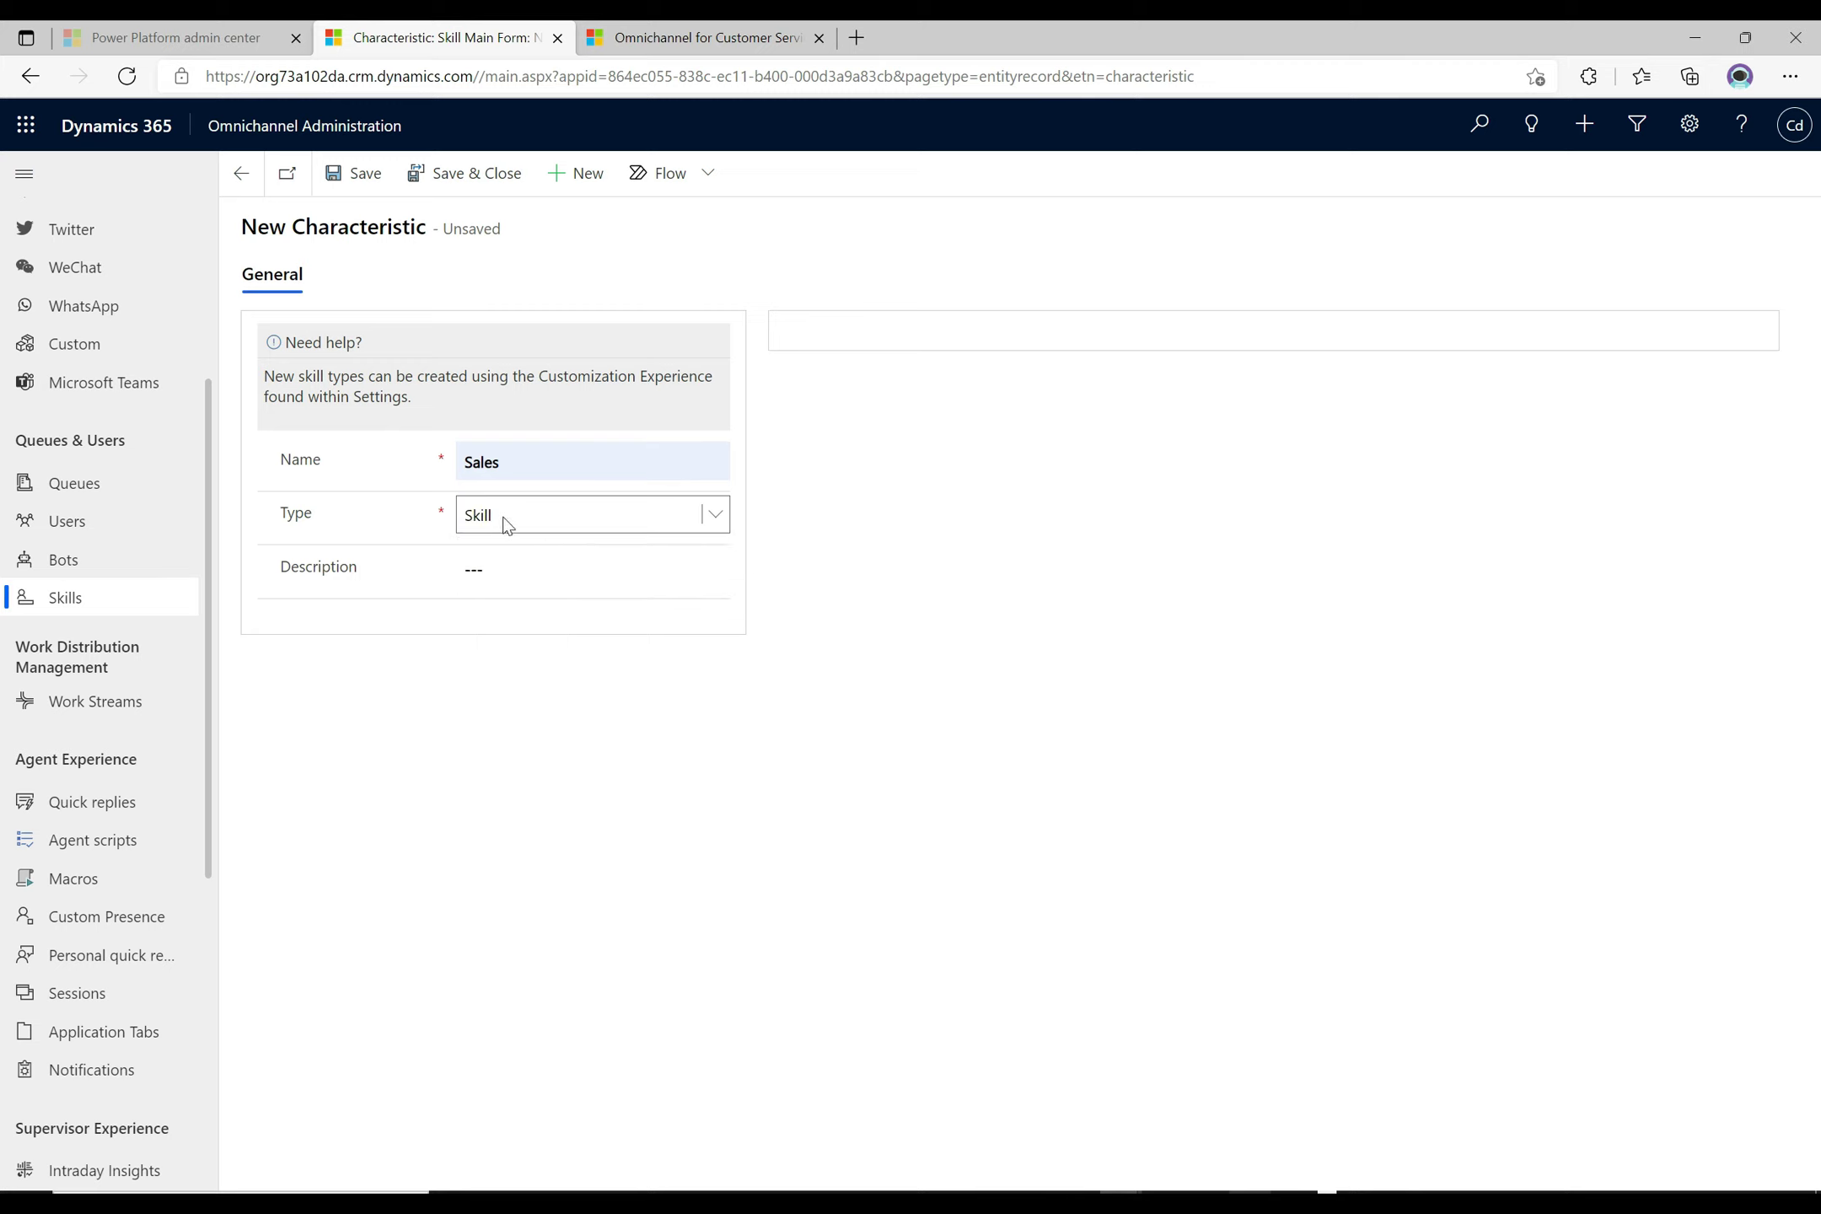
left_click(521, 572)
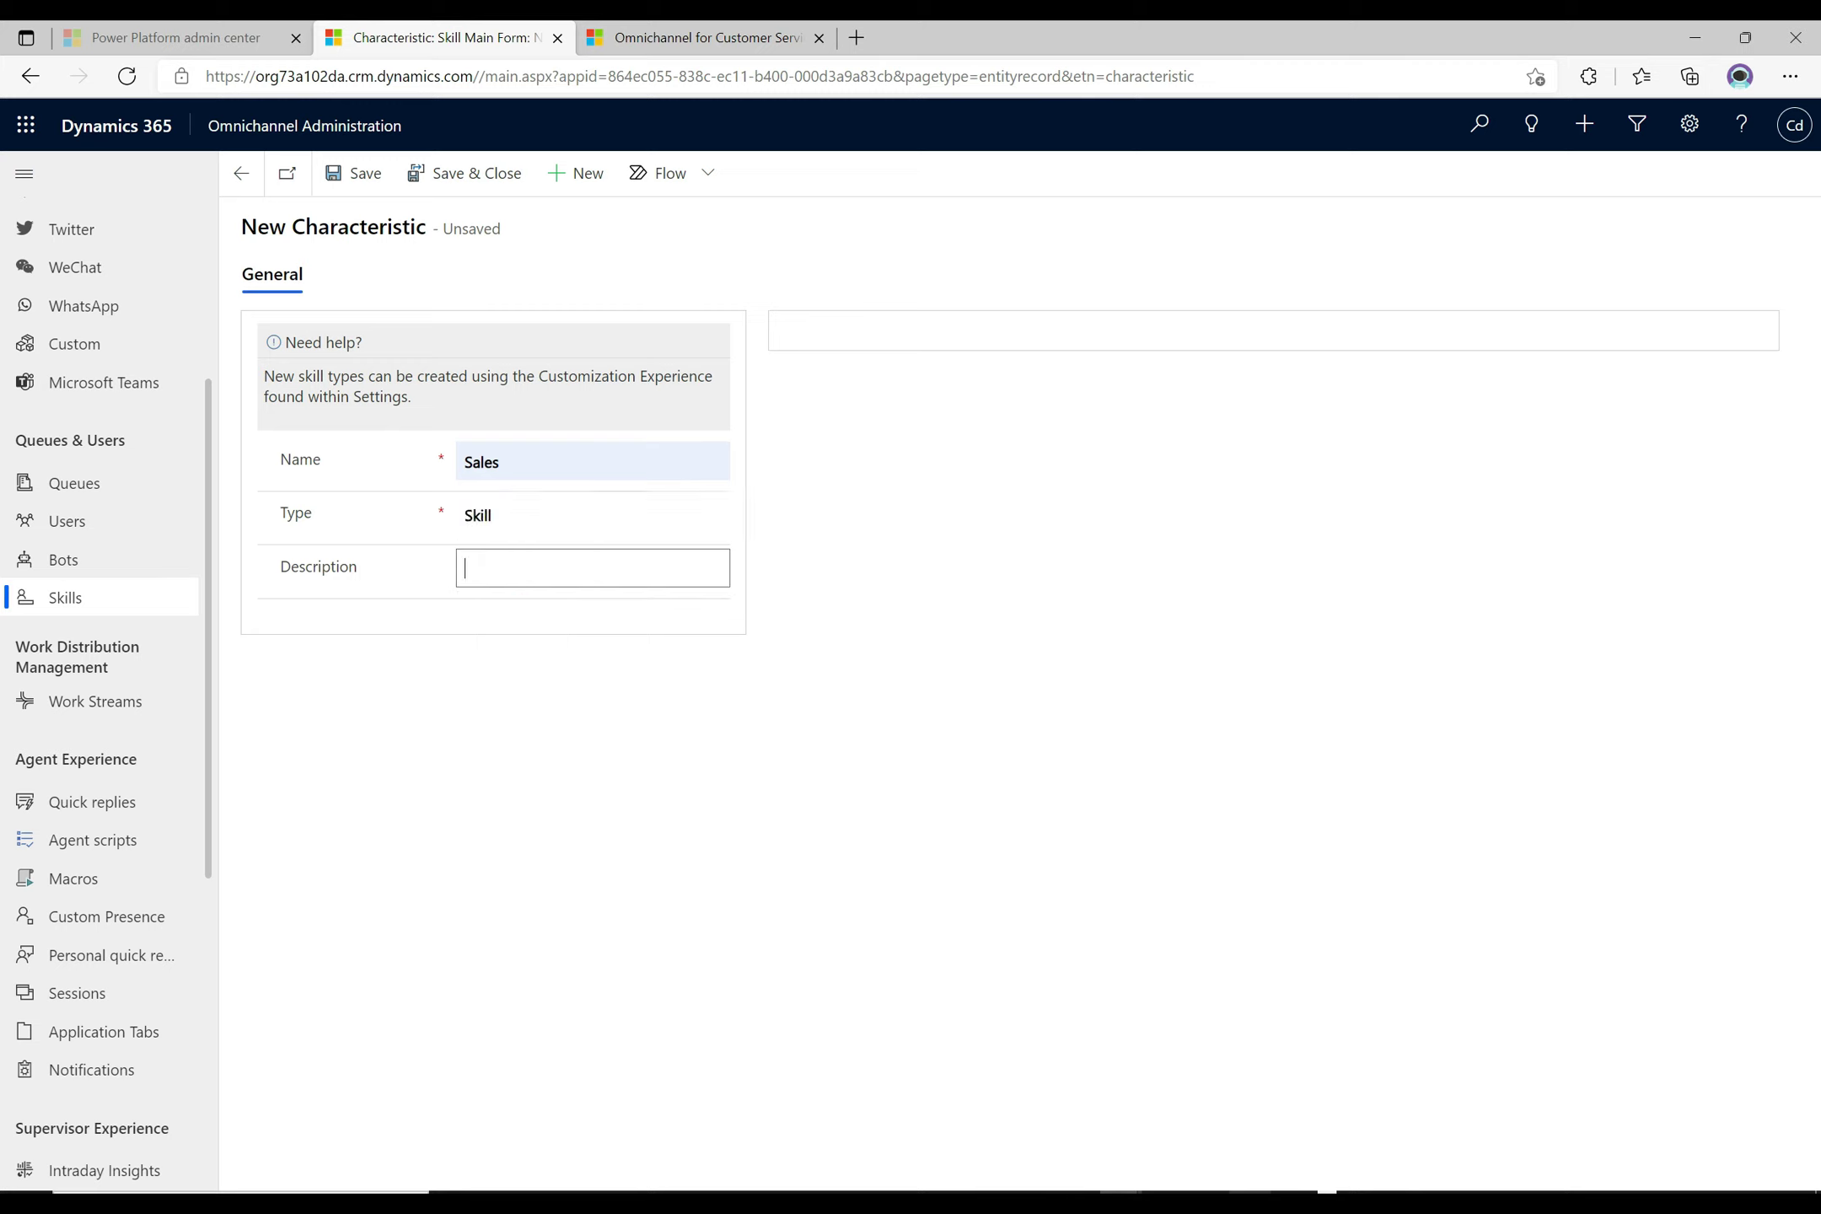
type("Sales")
left_click(476, 650)
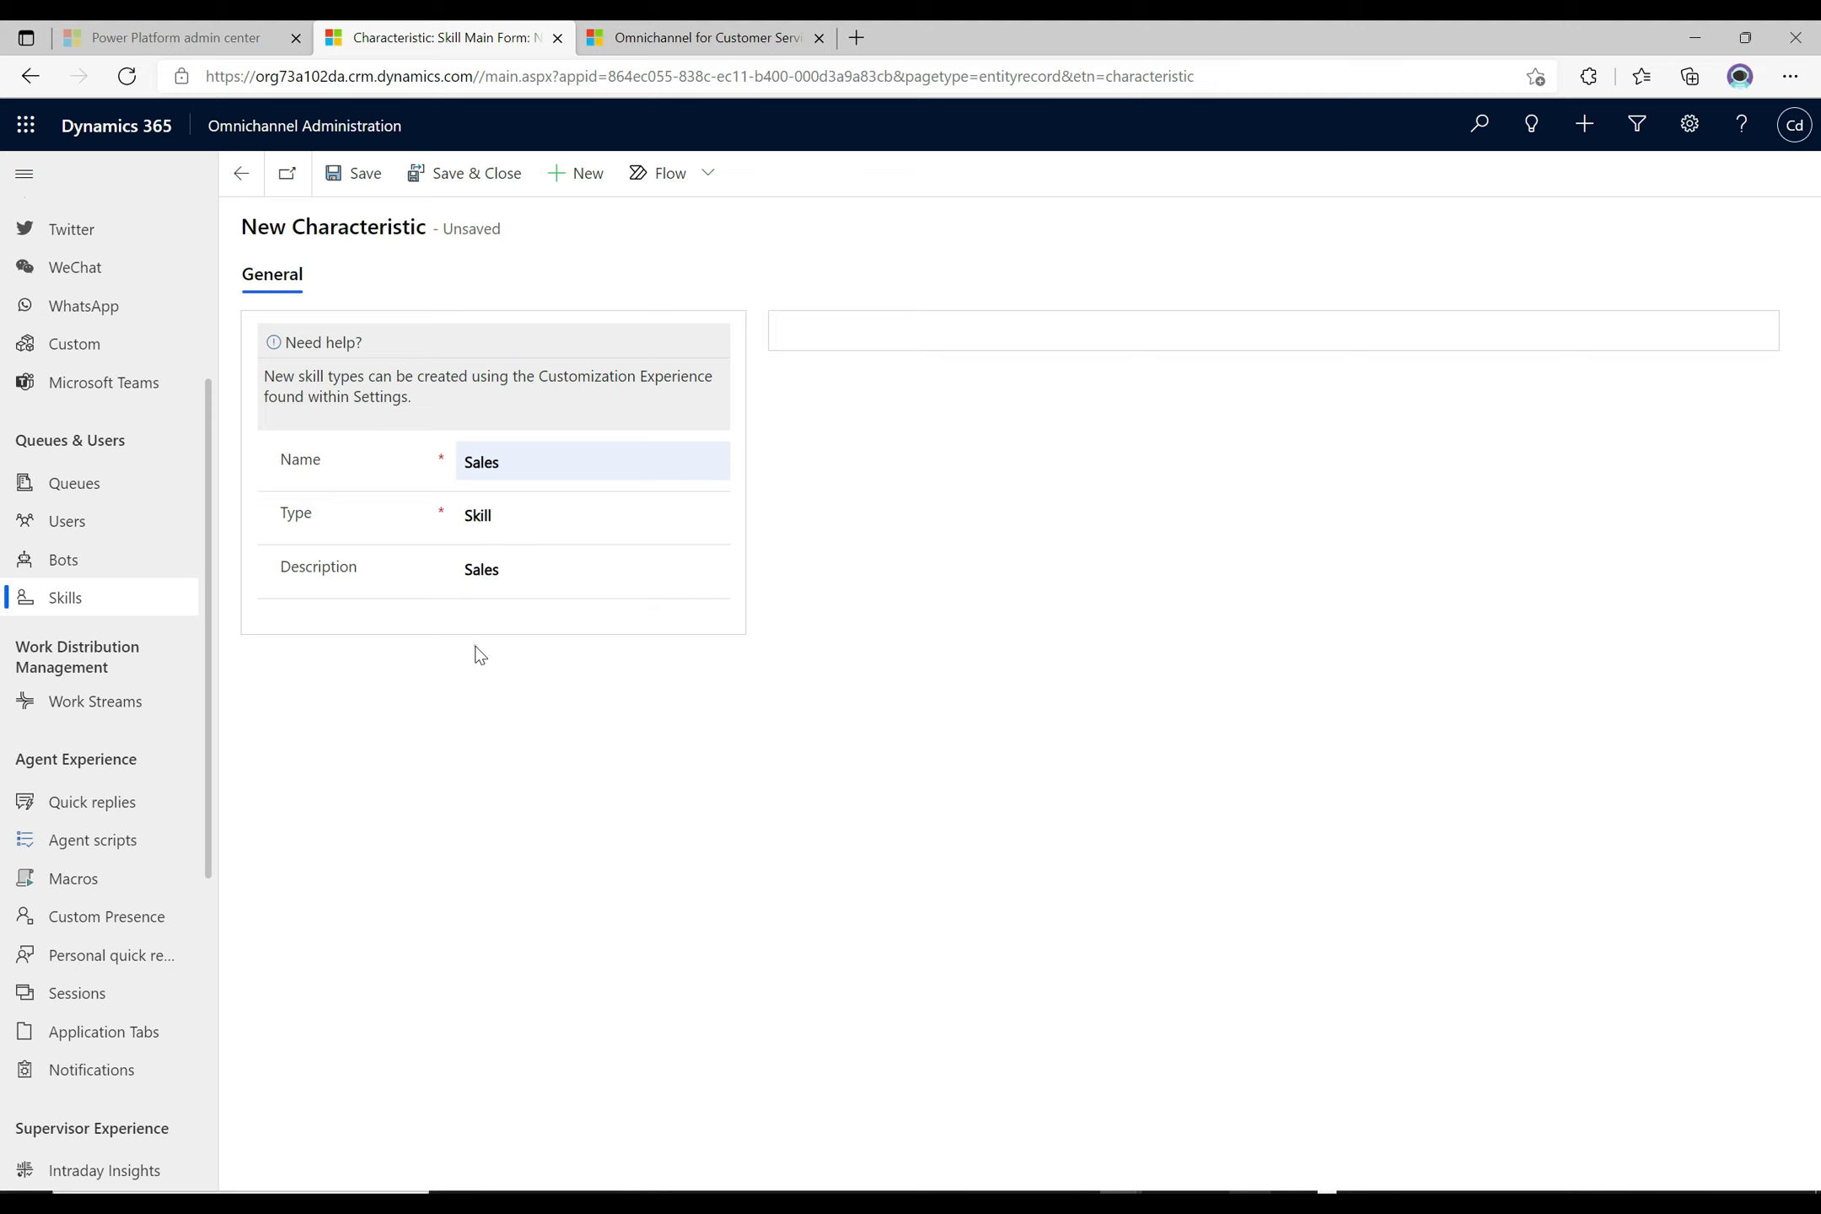
left_click(357, 192)
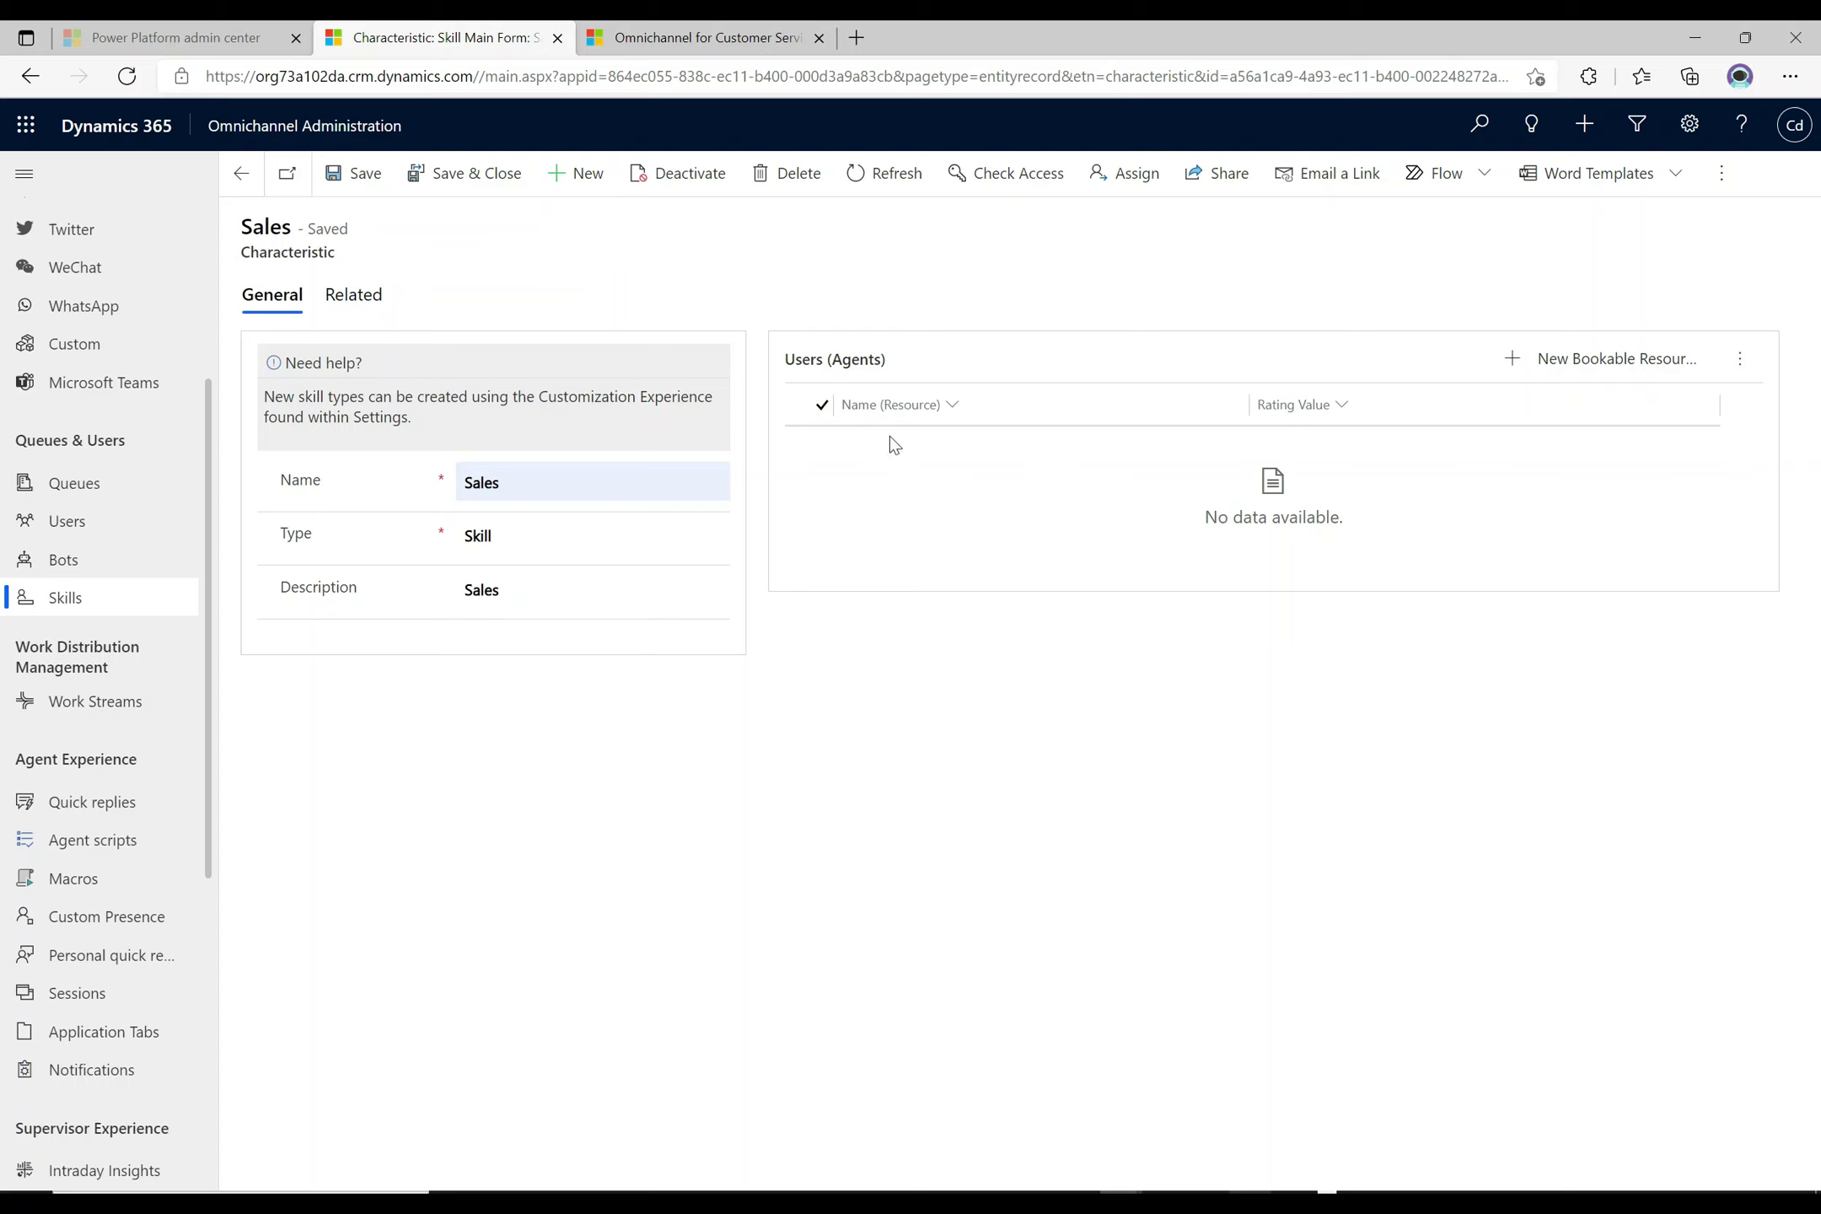
Create and save the Support skill, type Skill, description 'Support', then return to All Skills
left_click(582, 175)
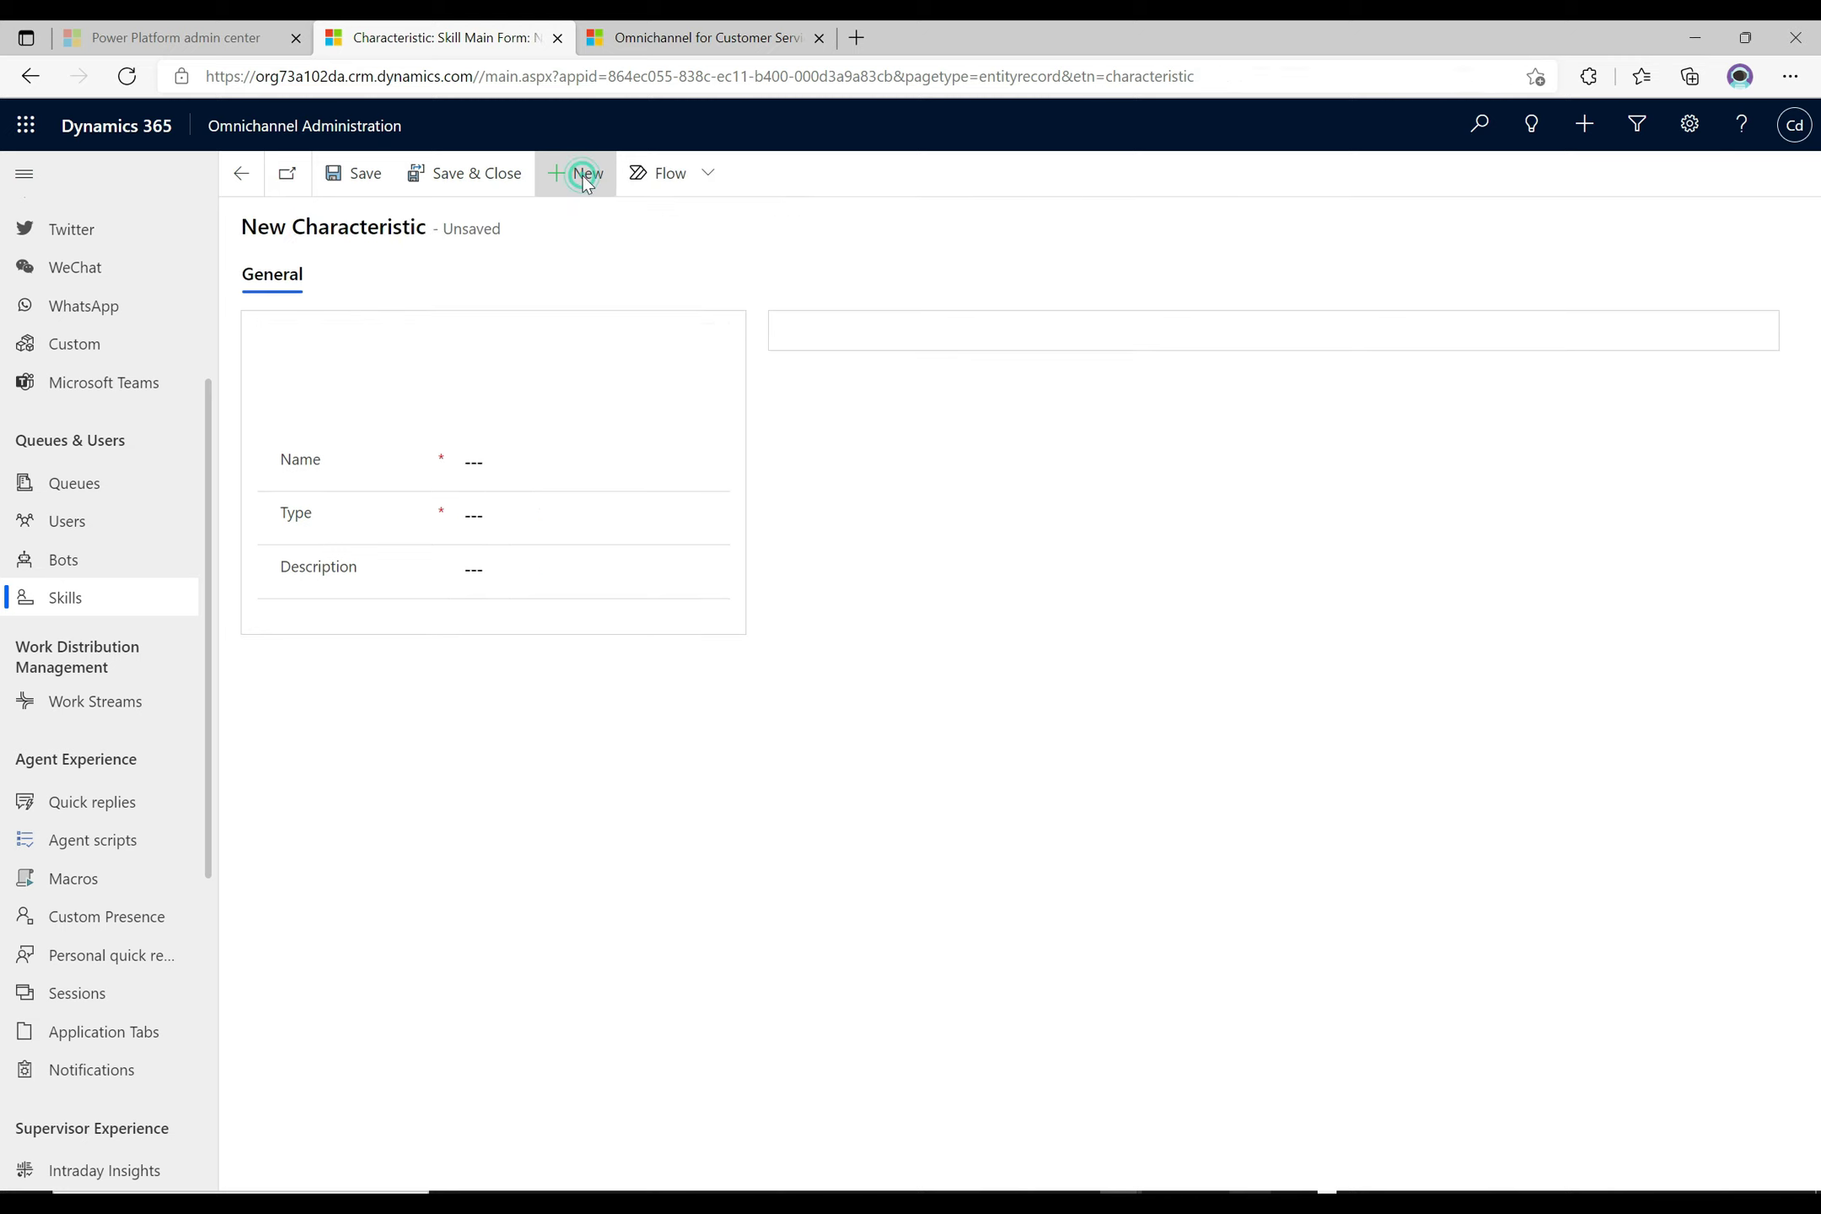
type("Suppott")
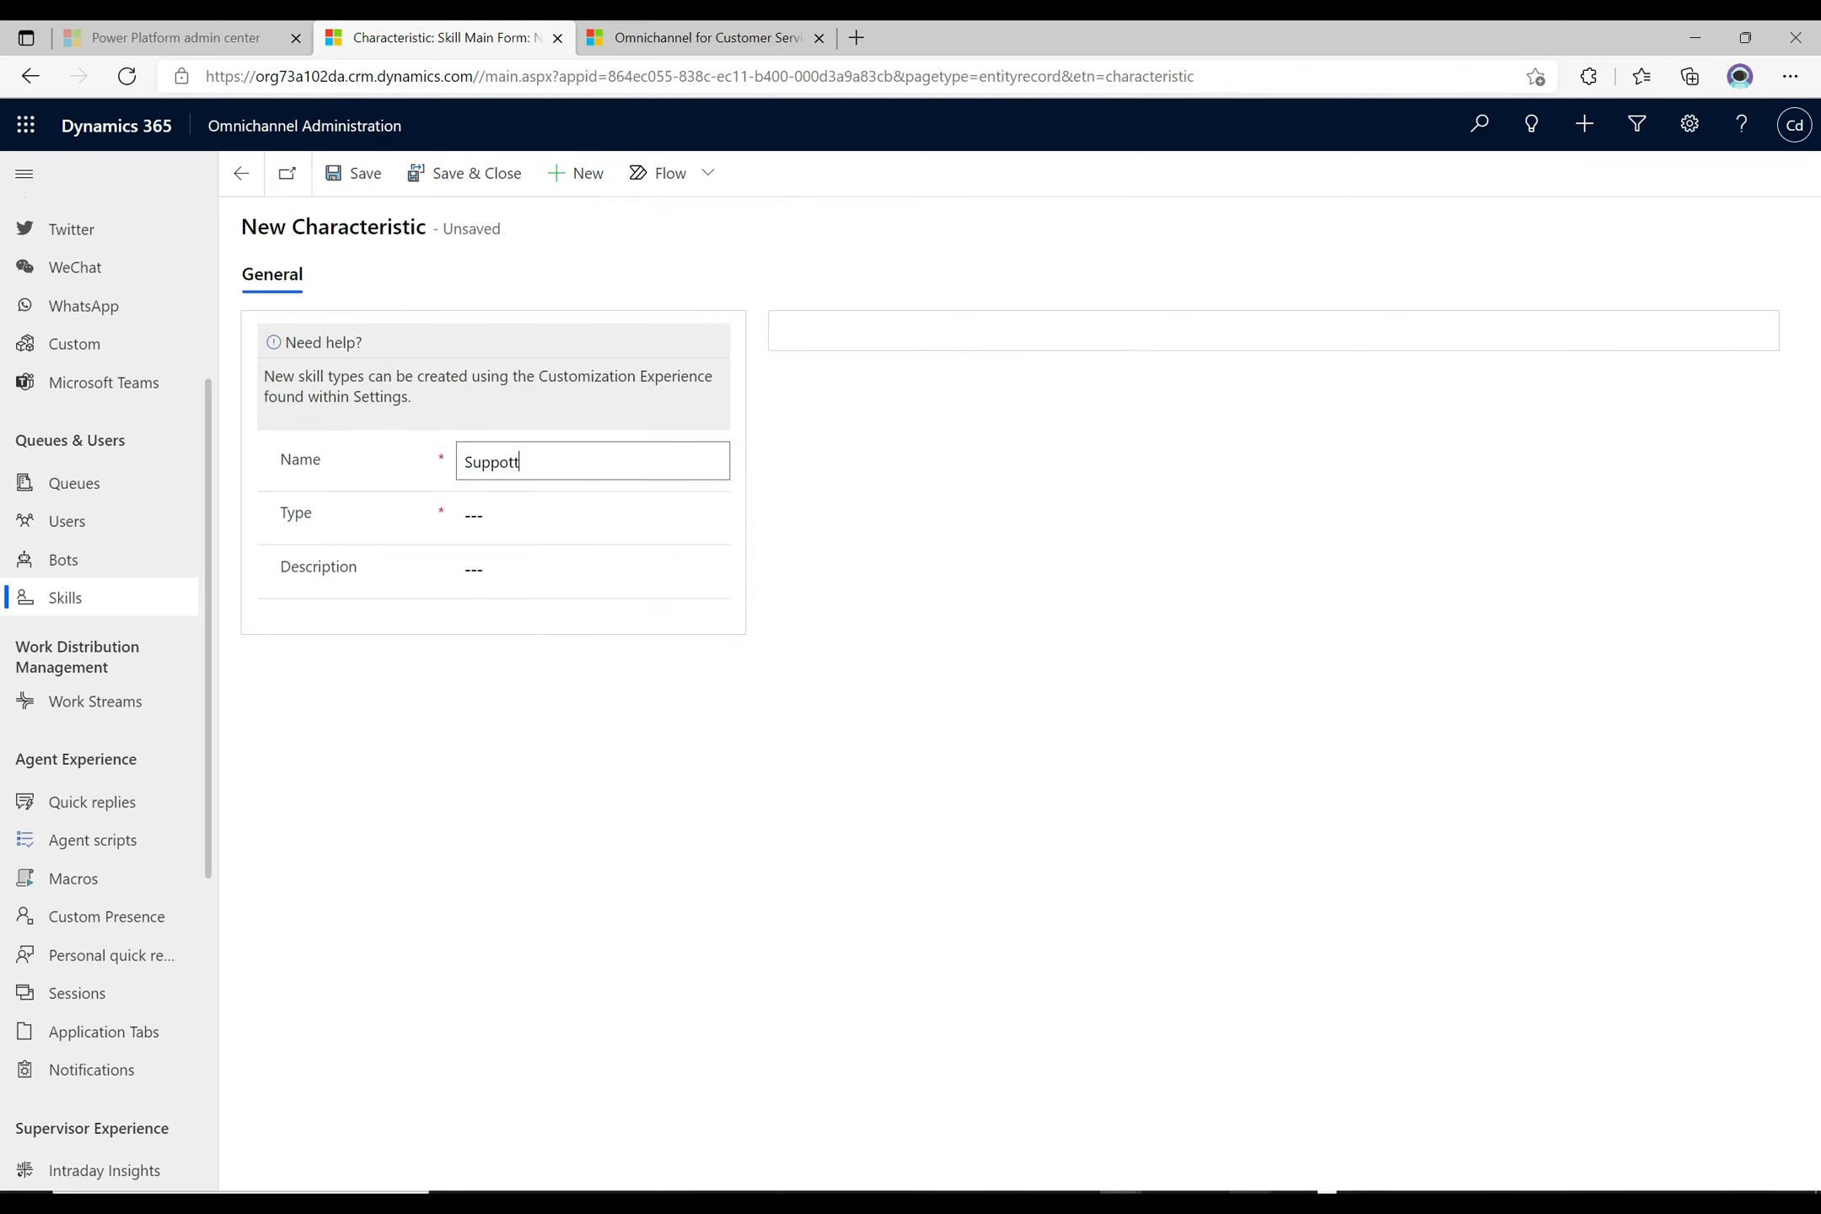
key("Tab")
key("Down")
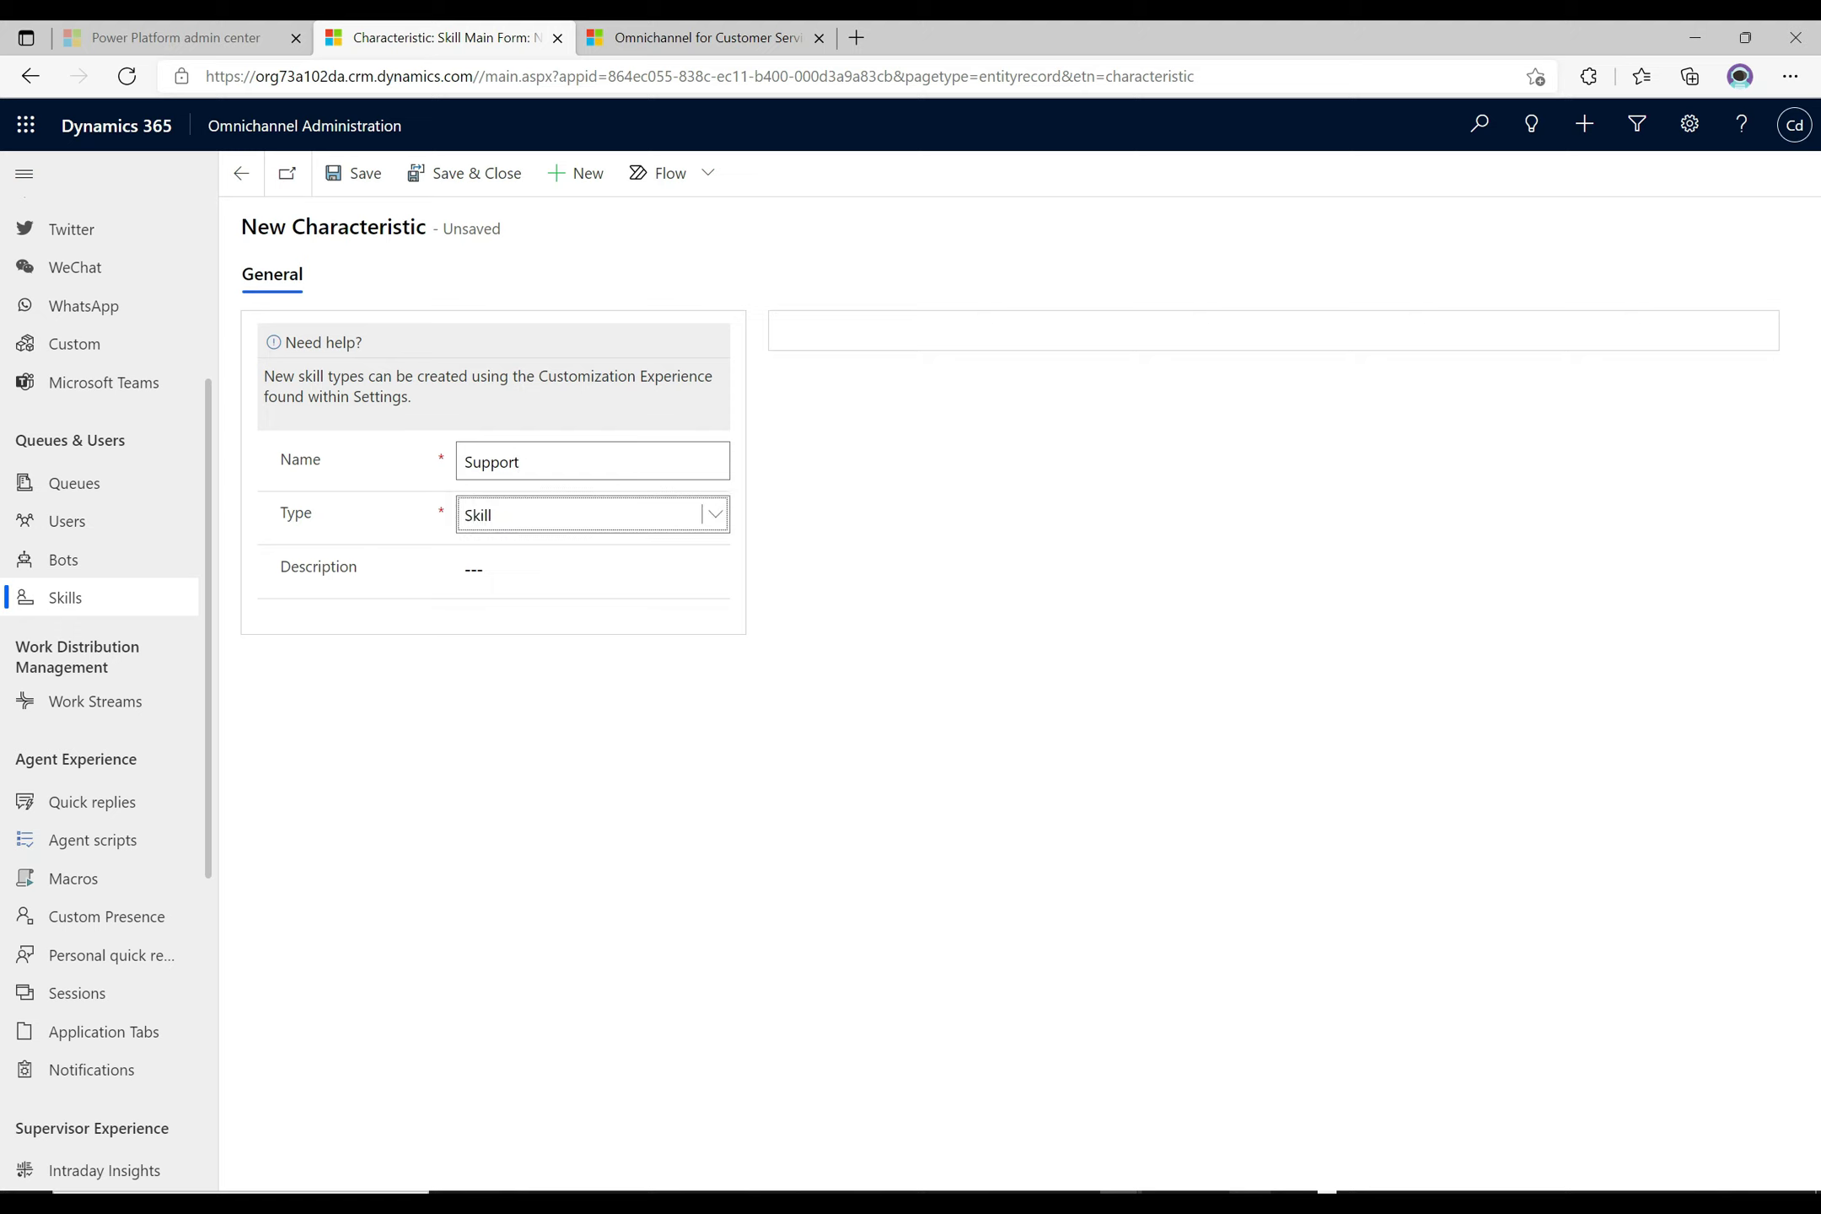
key("Tab")
type("Support")
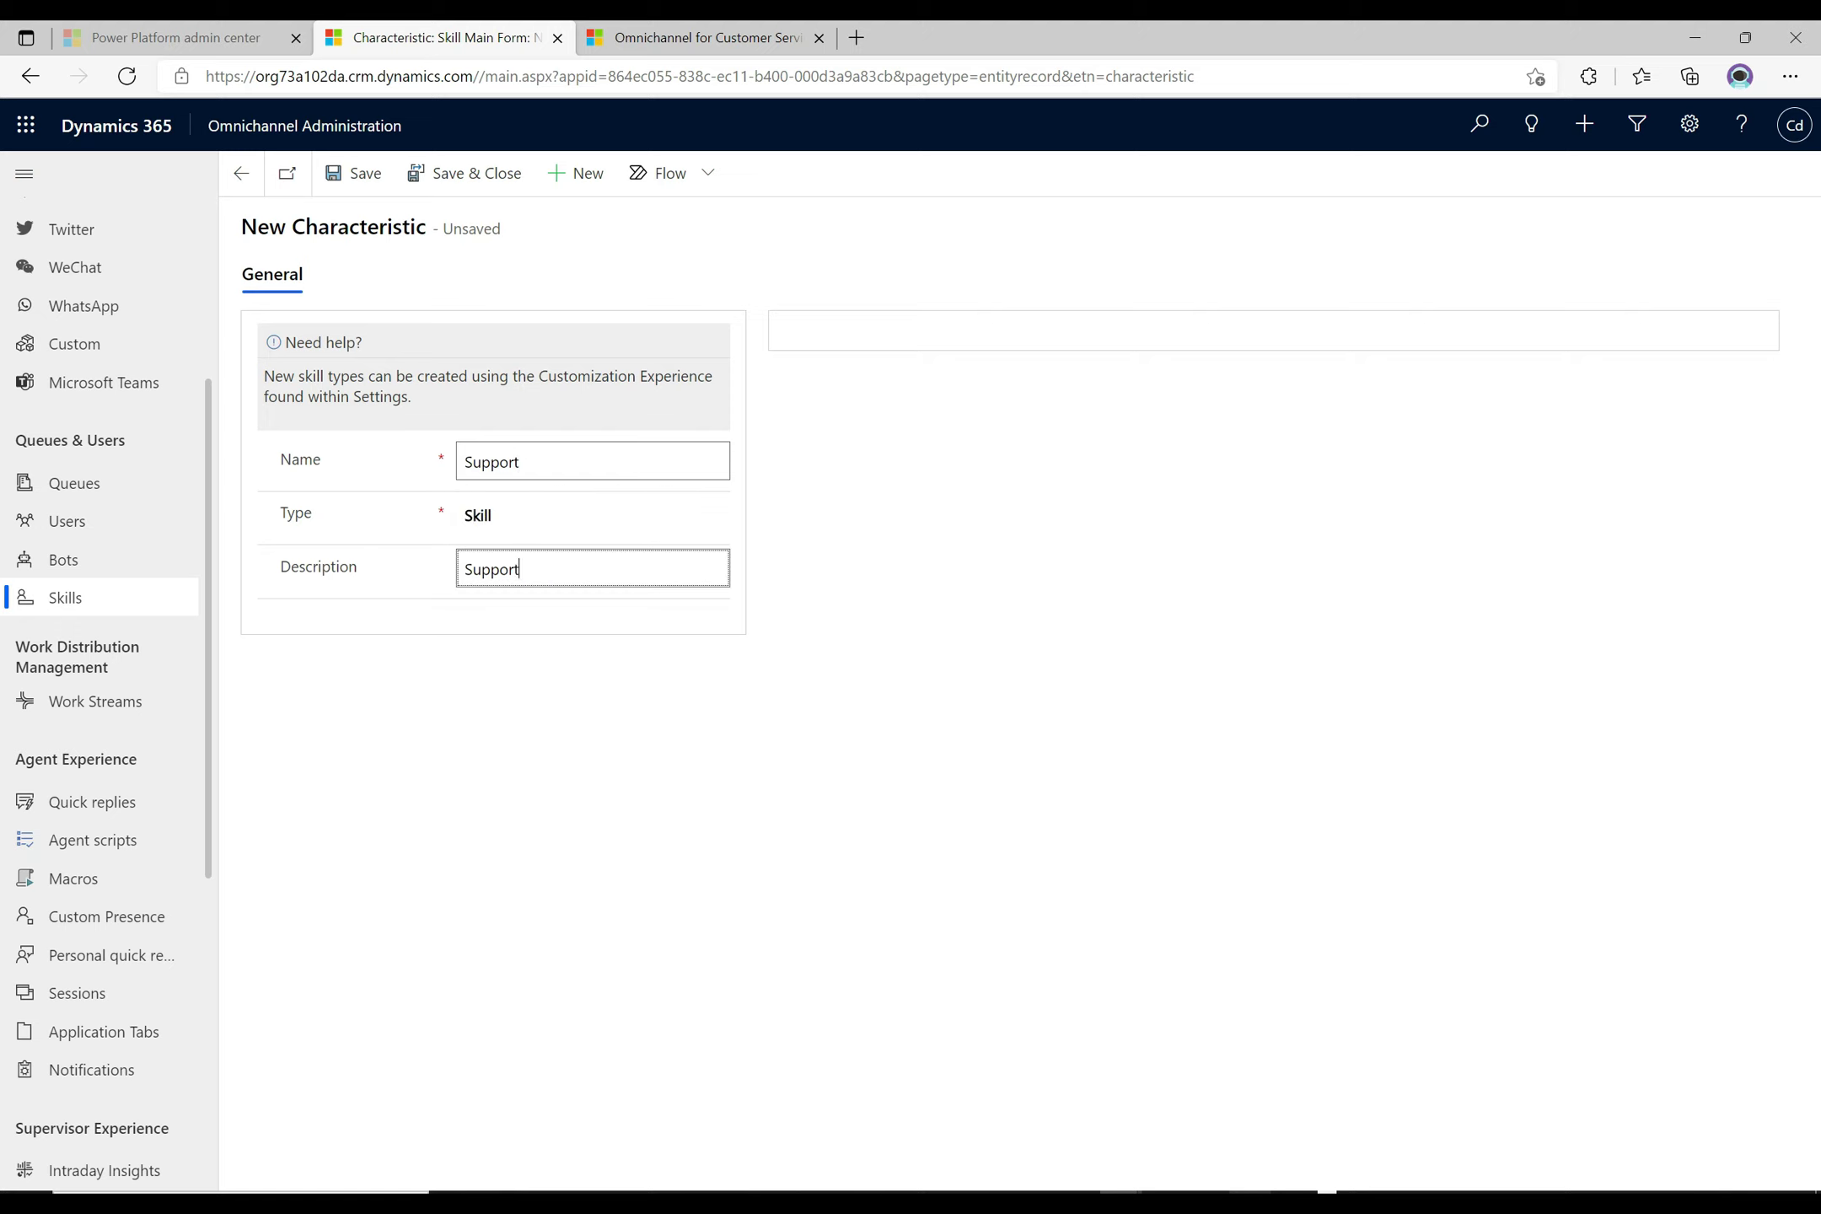
left_click(361, 166)
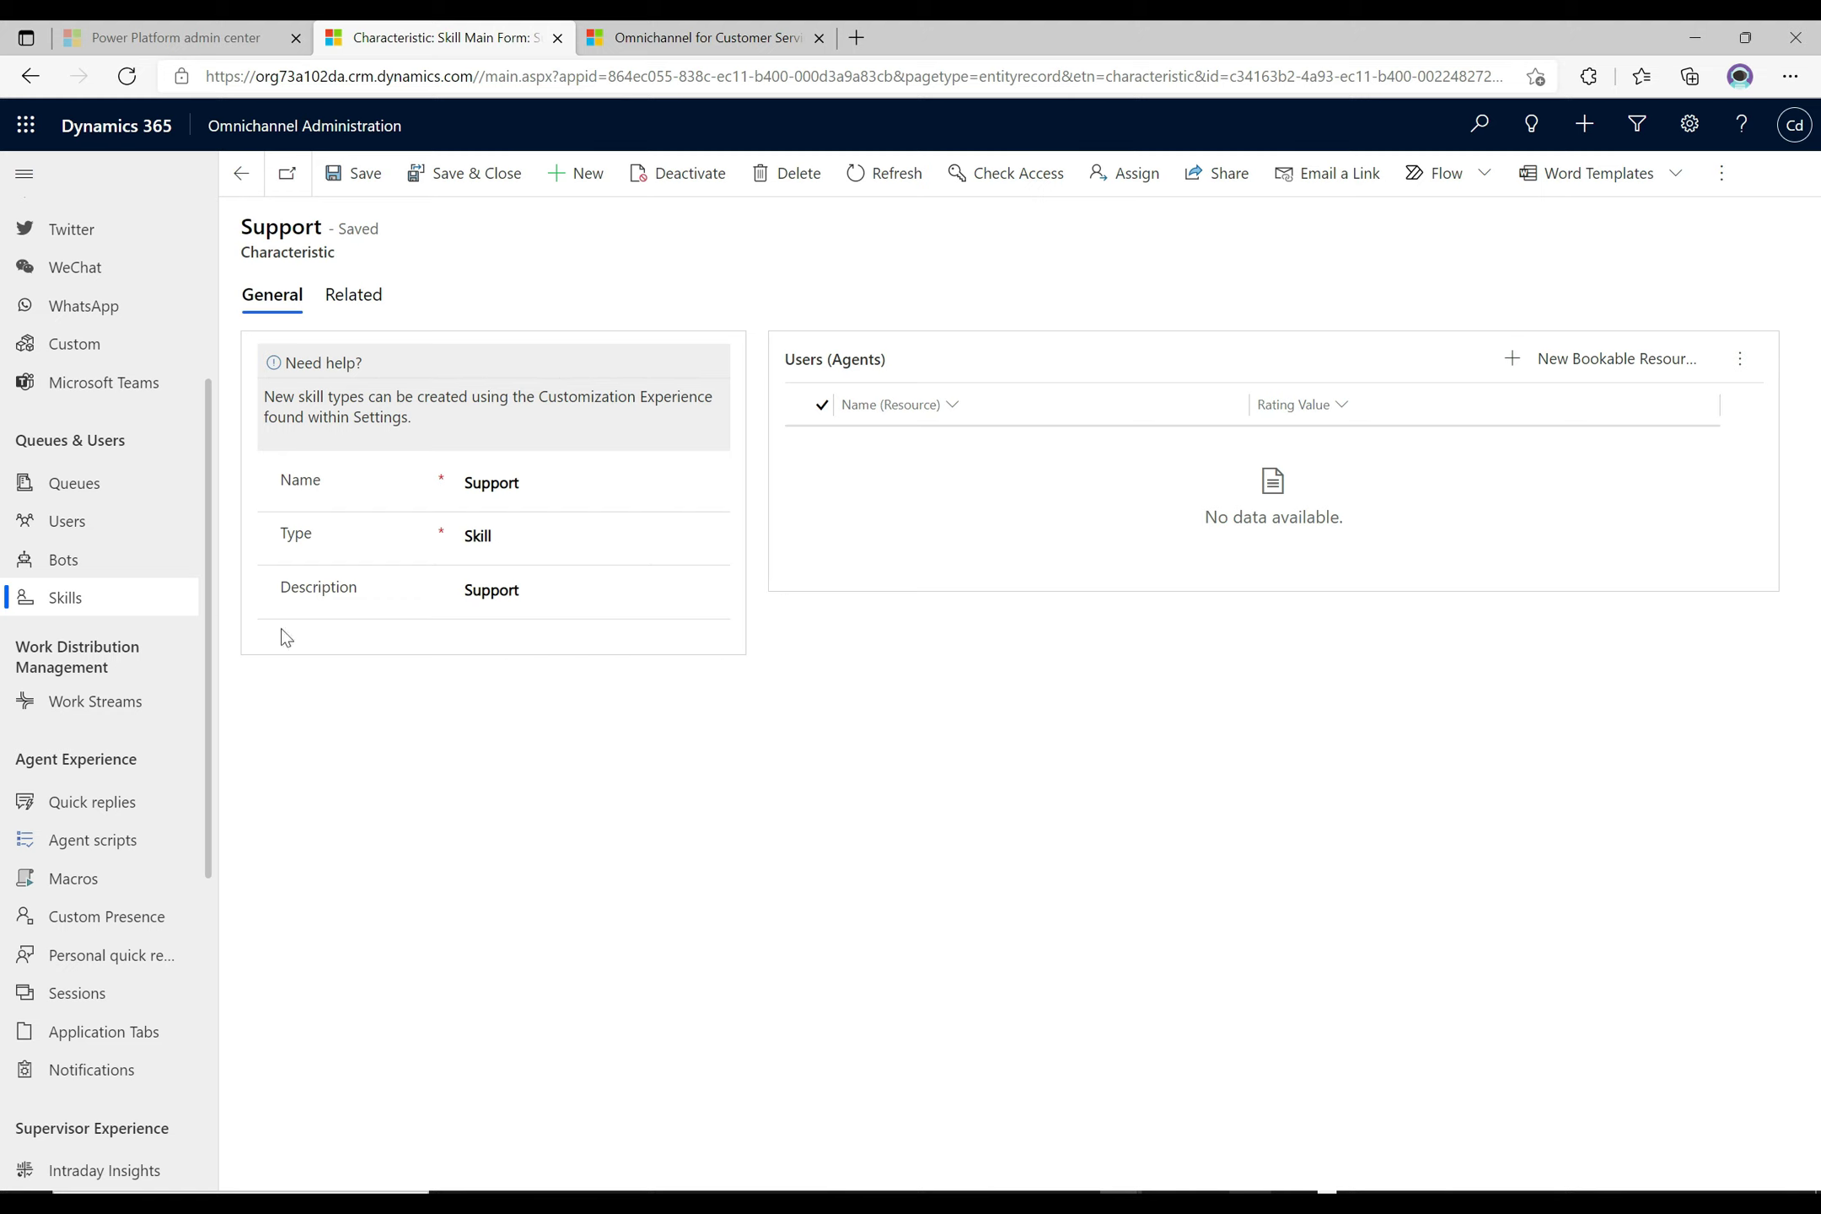
left_click(81, 608)
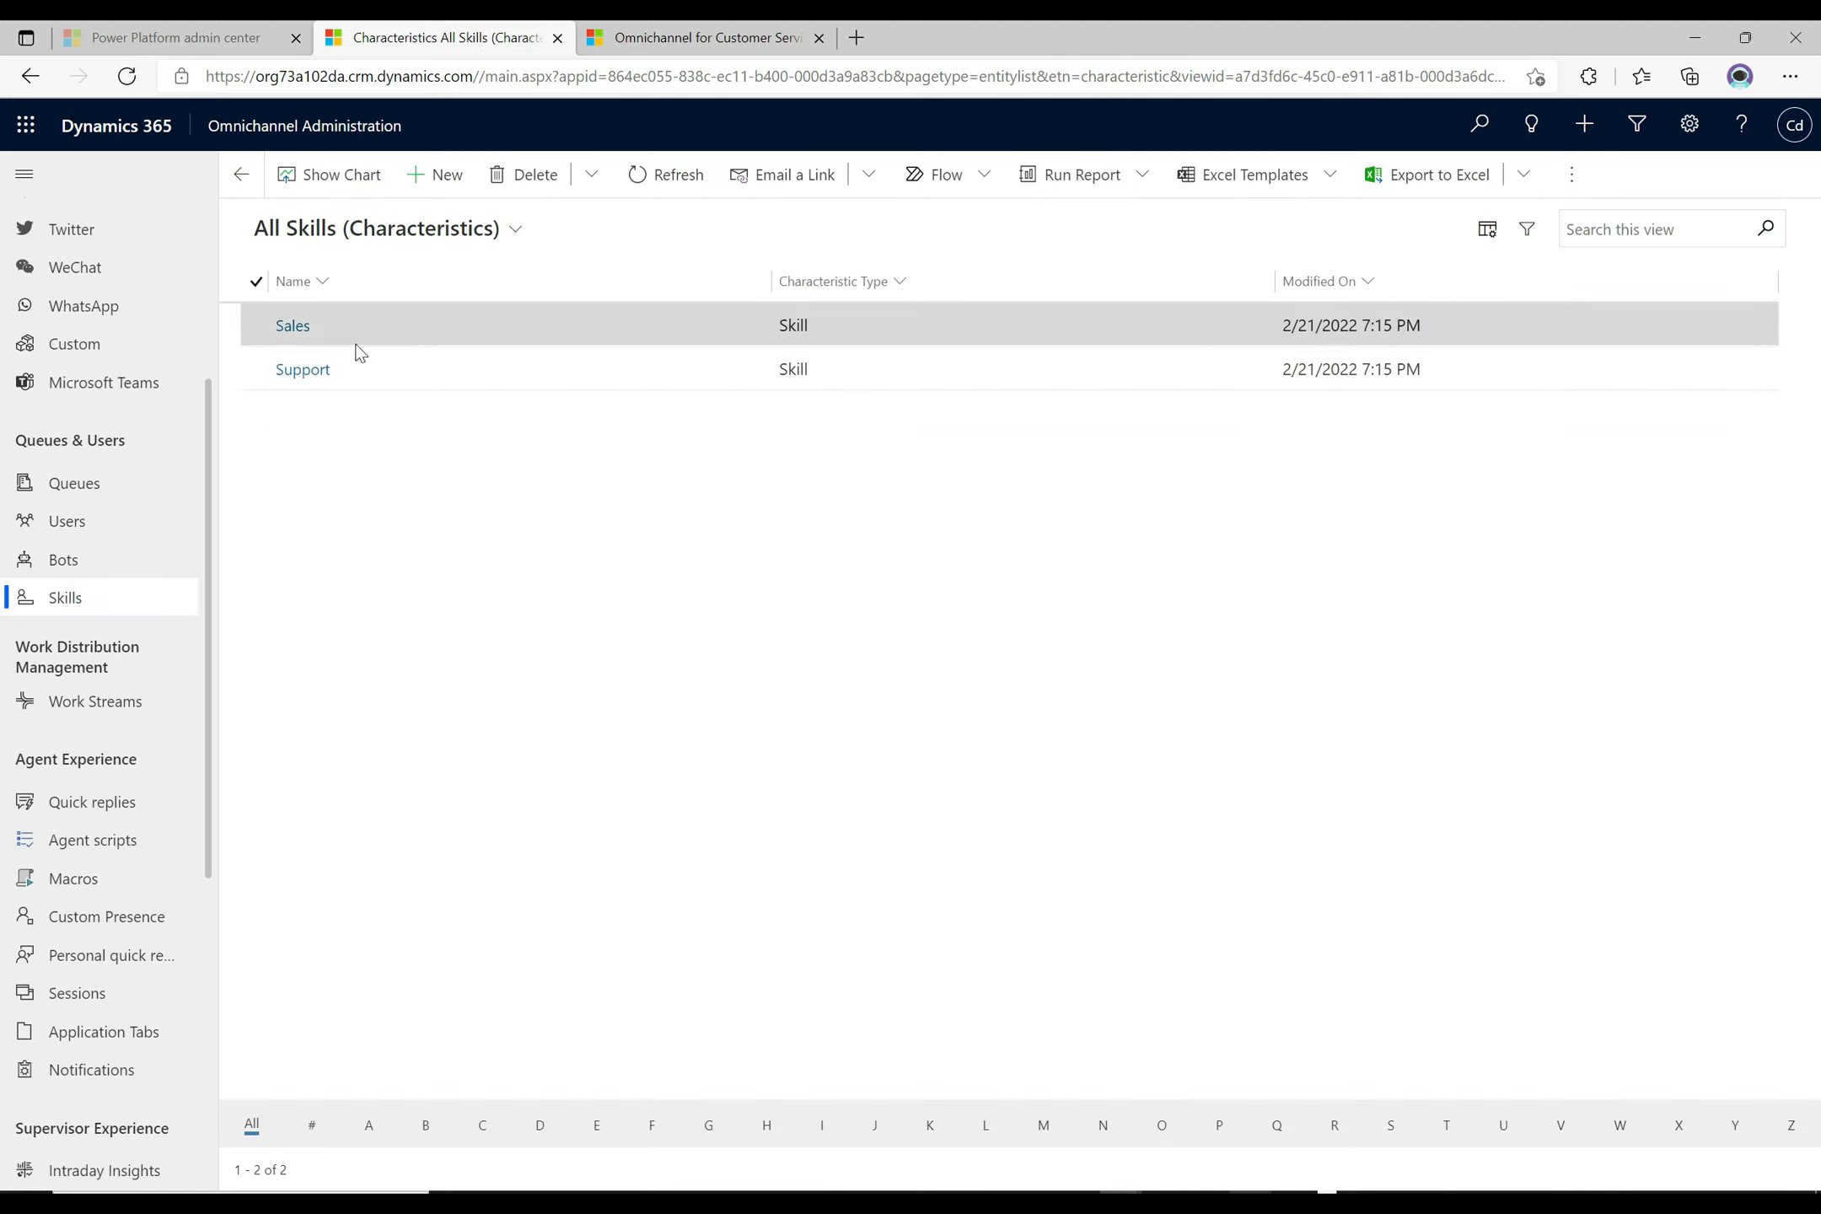
From the Sales skill's agent lookup, search for the agent and choose New Bookable Resource
left_click(289, 326)
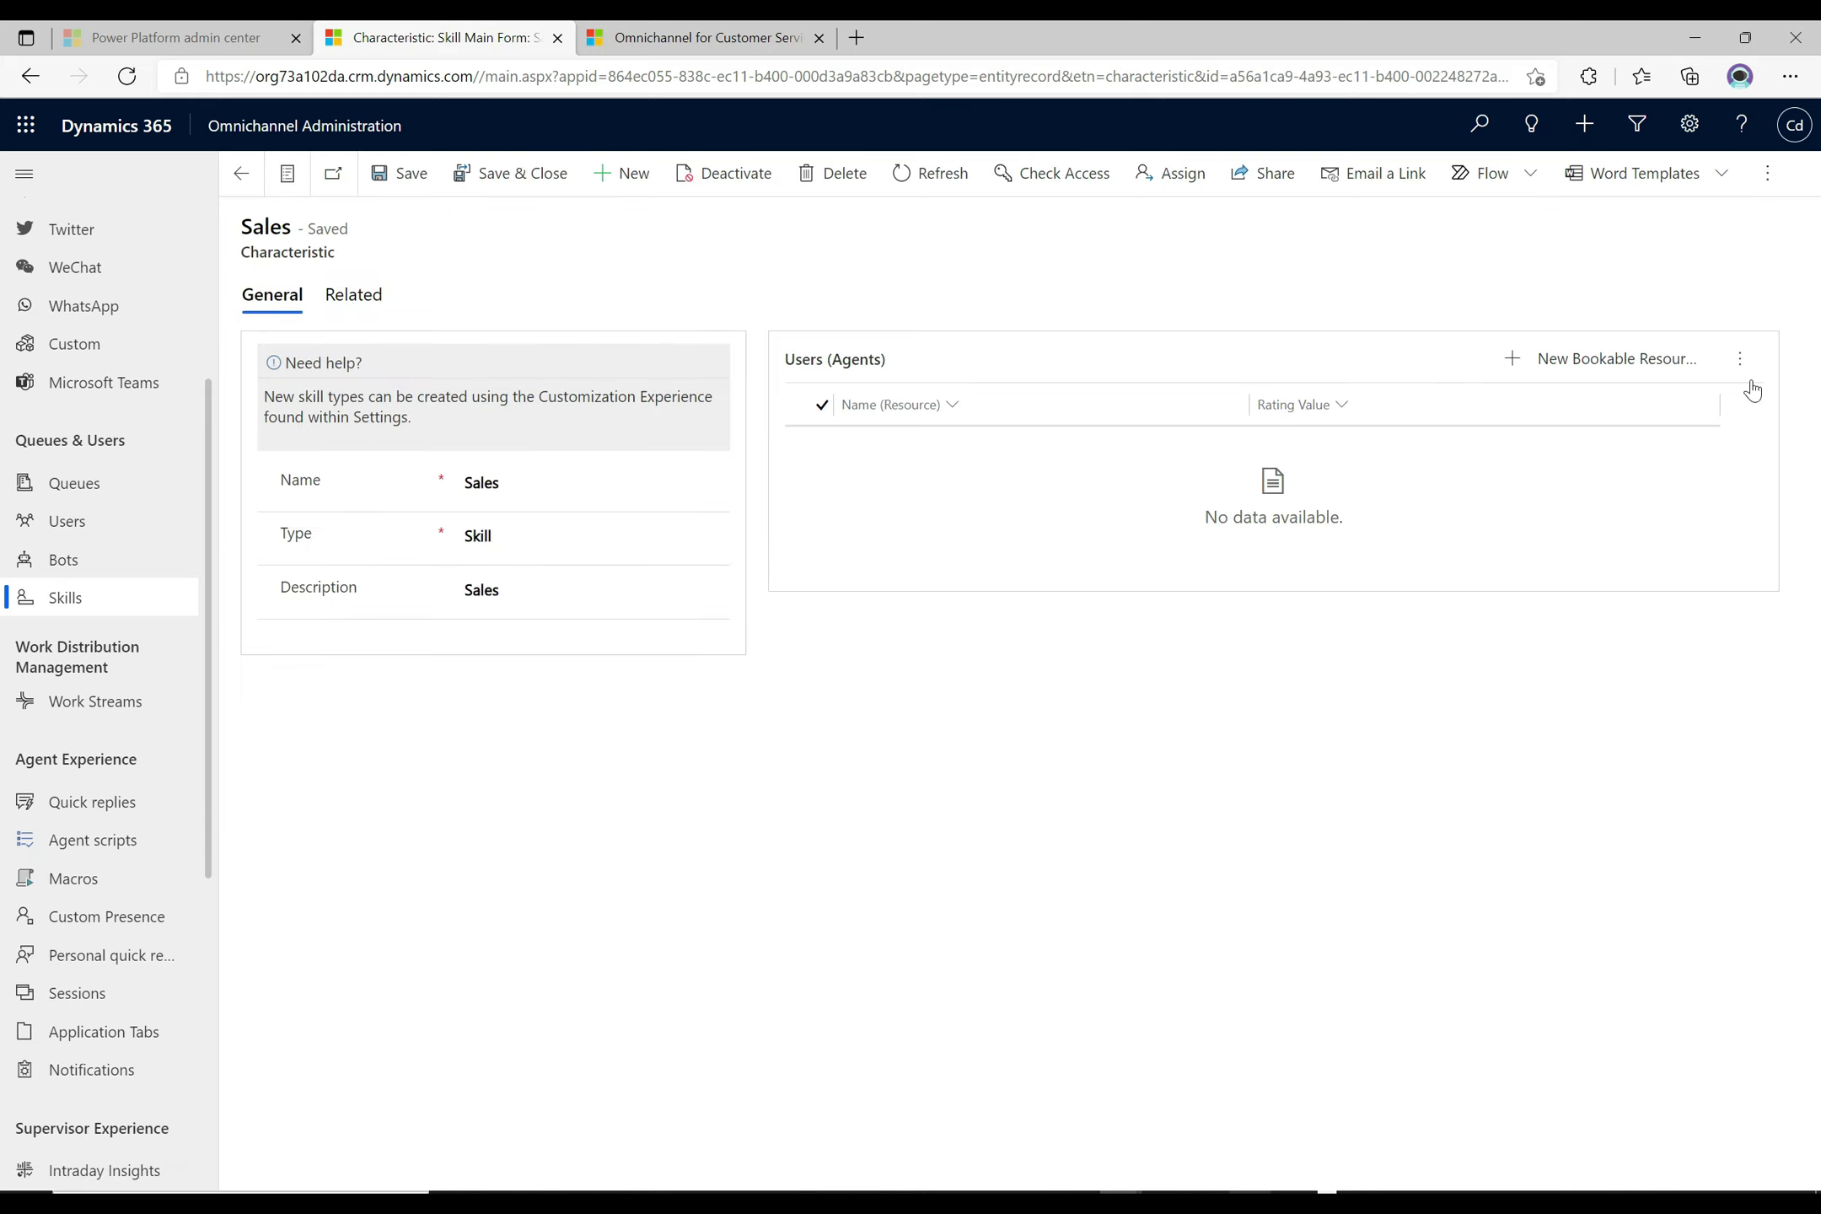
left_click(1654, 378)
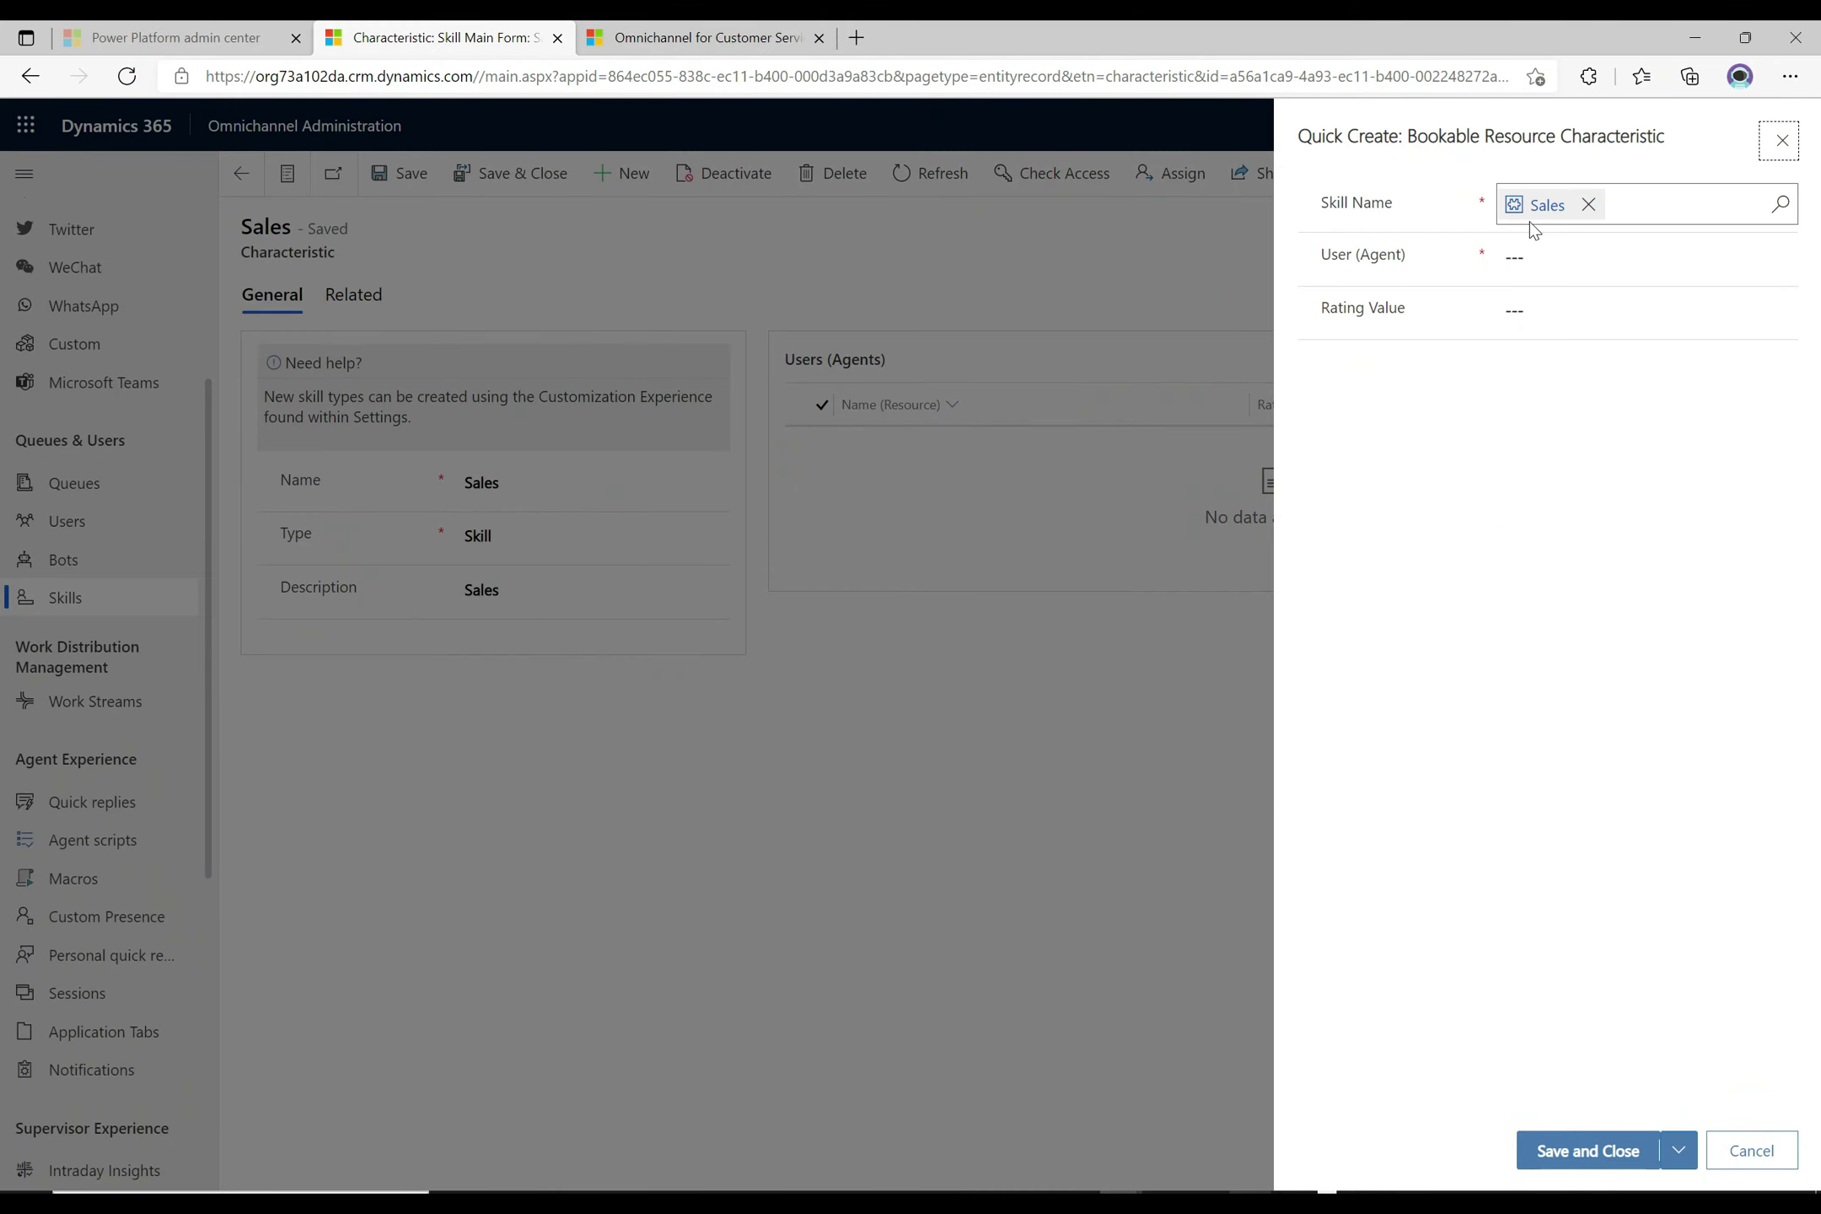
left_click(1525, 260)
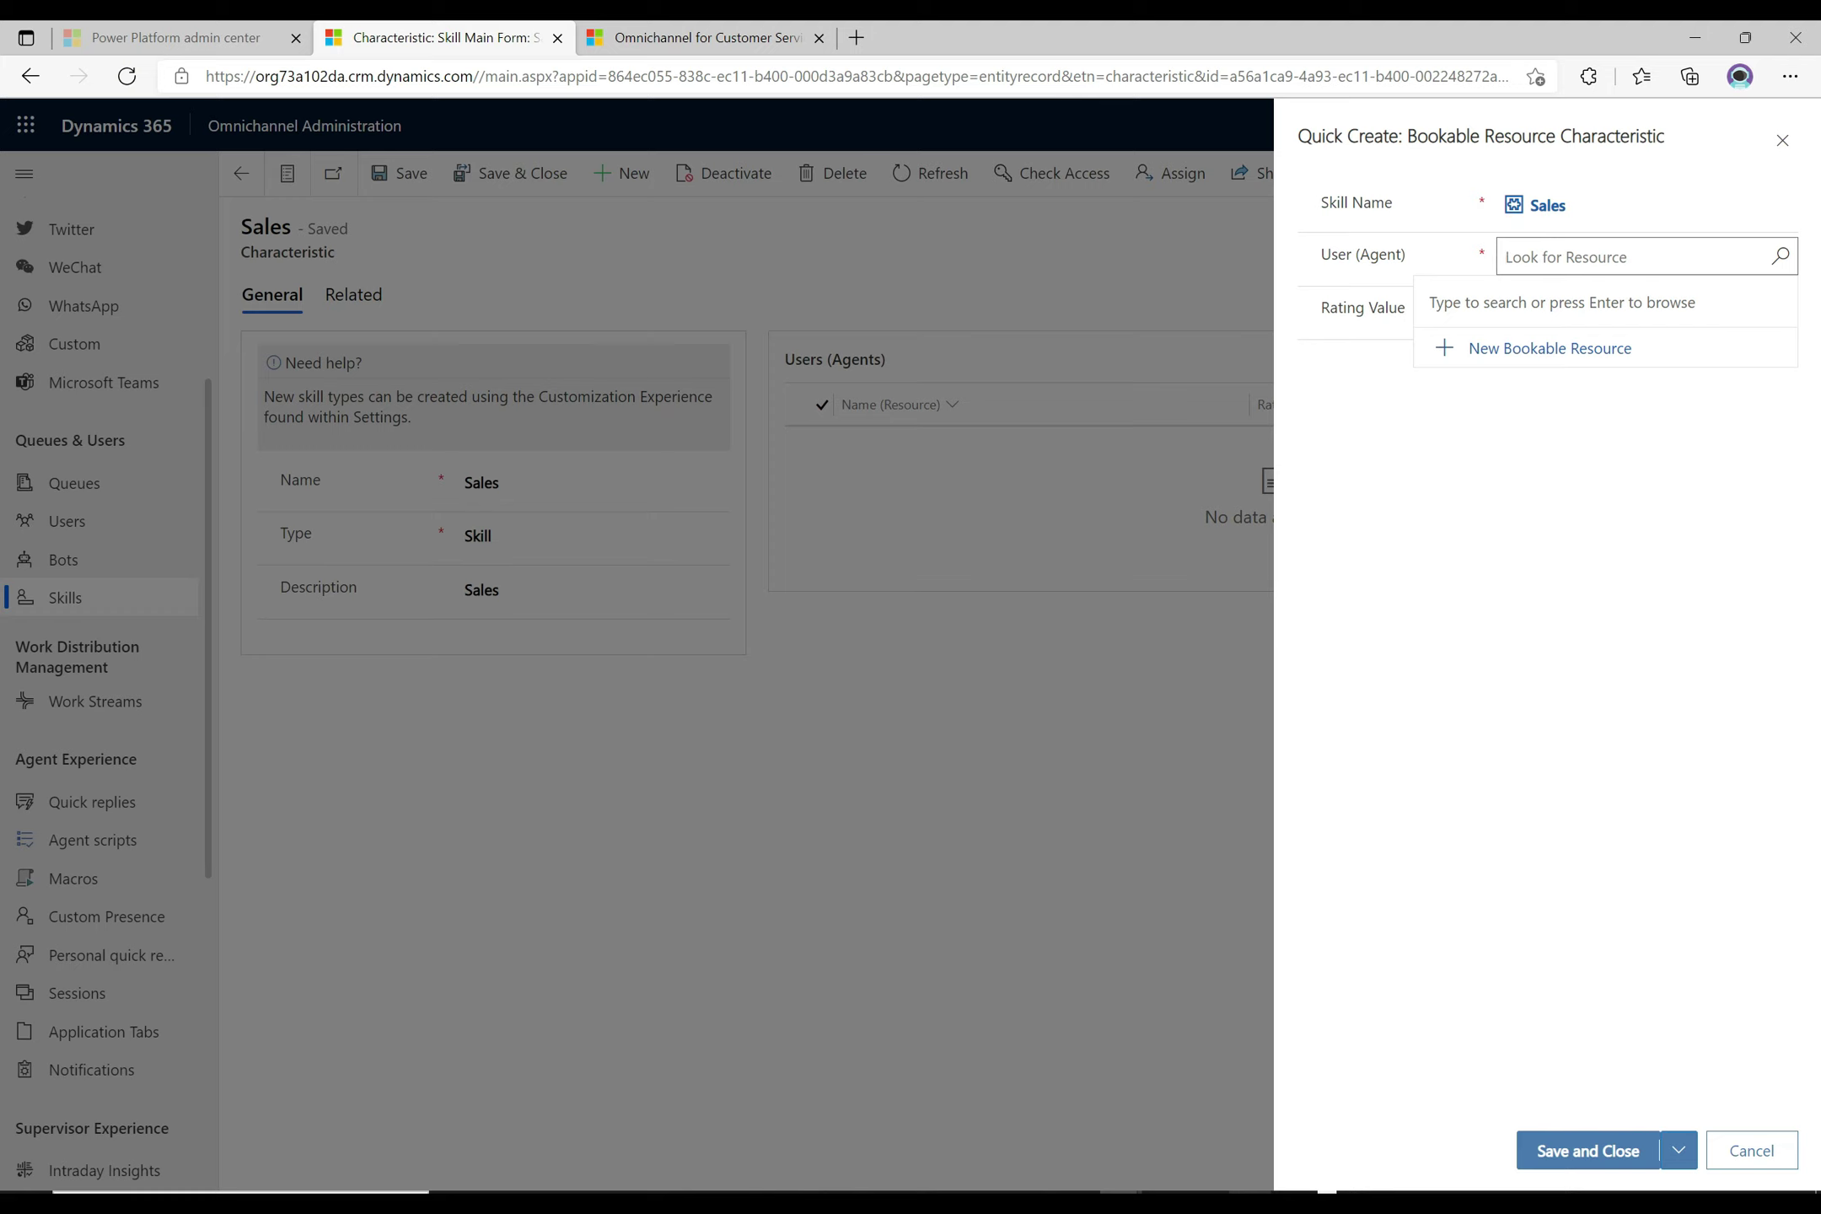
key("Return")
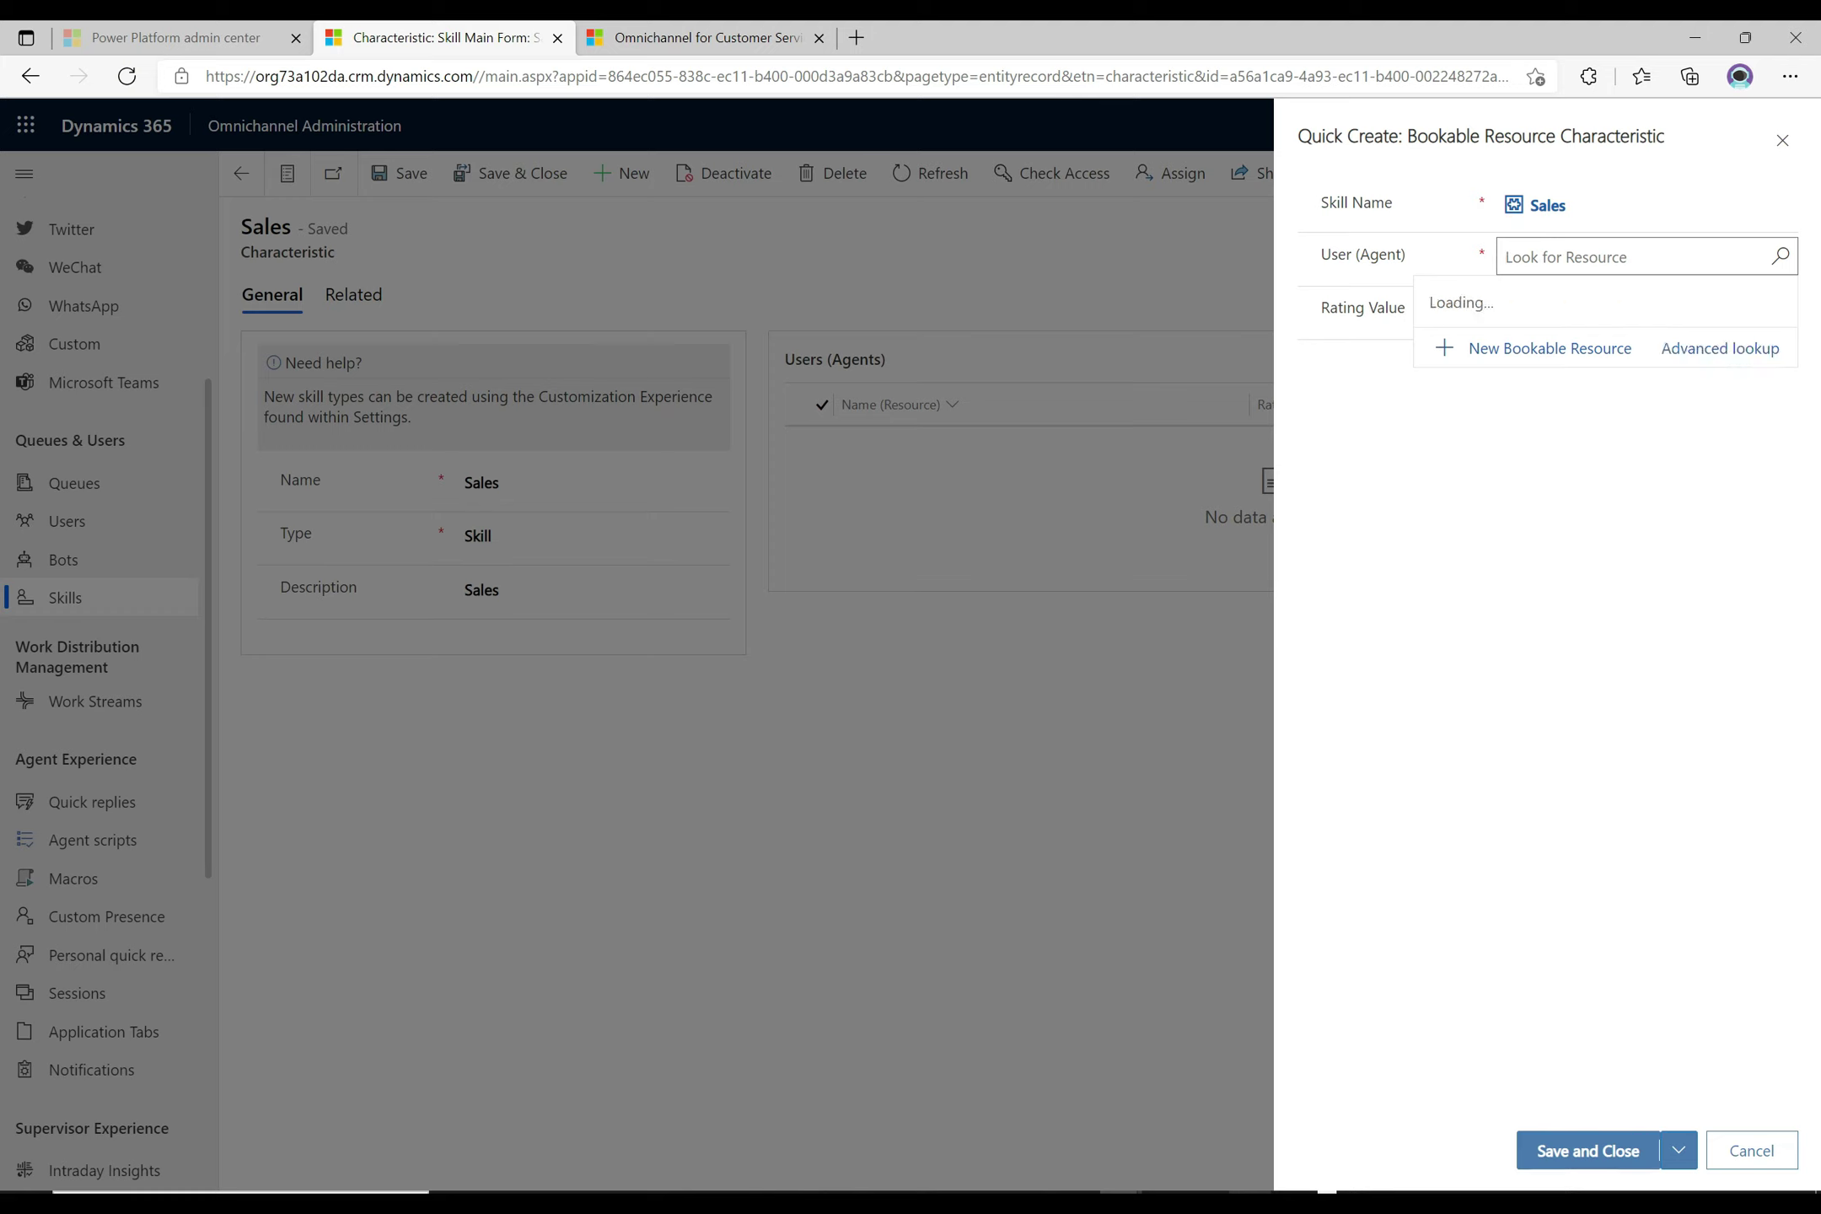
type("Car")
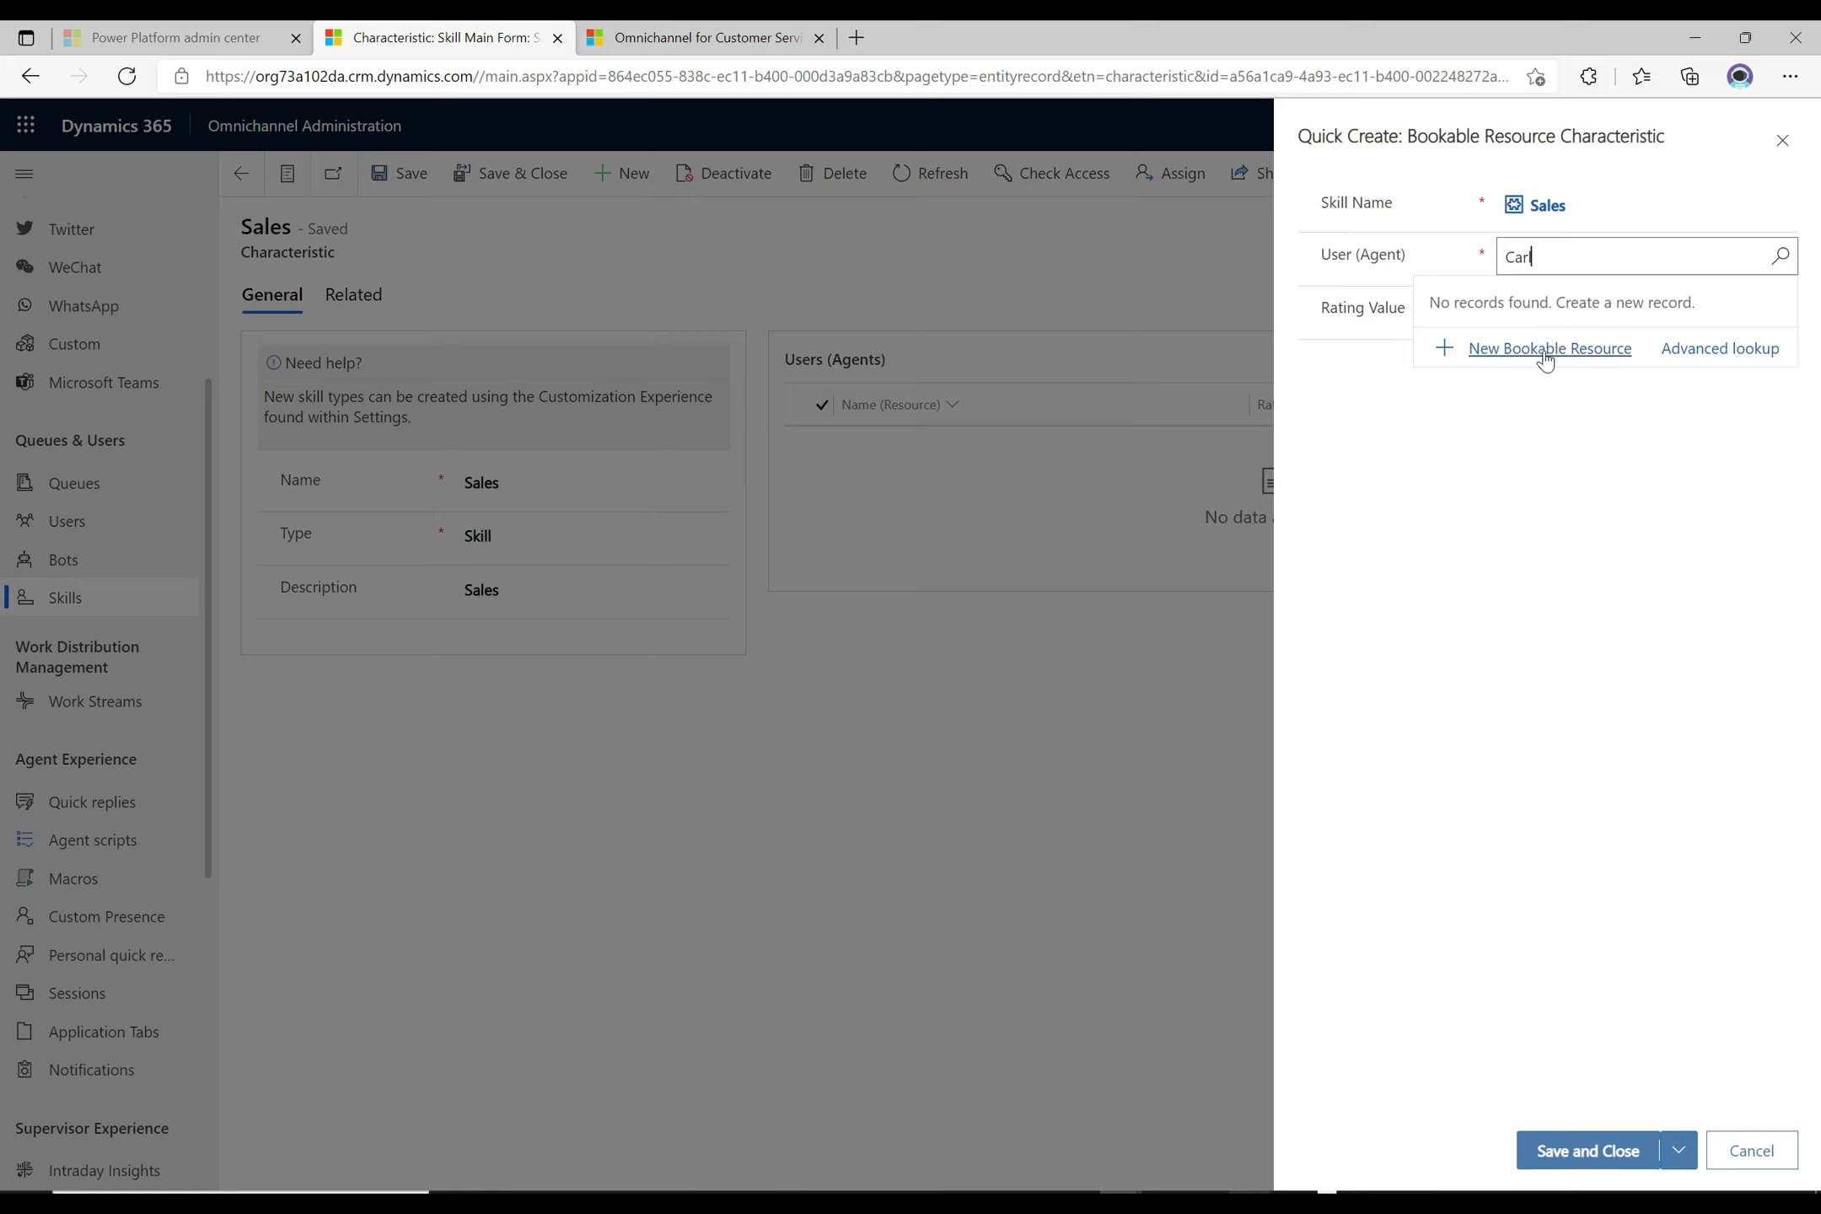
left_click(1544, 349)
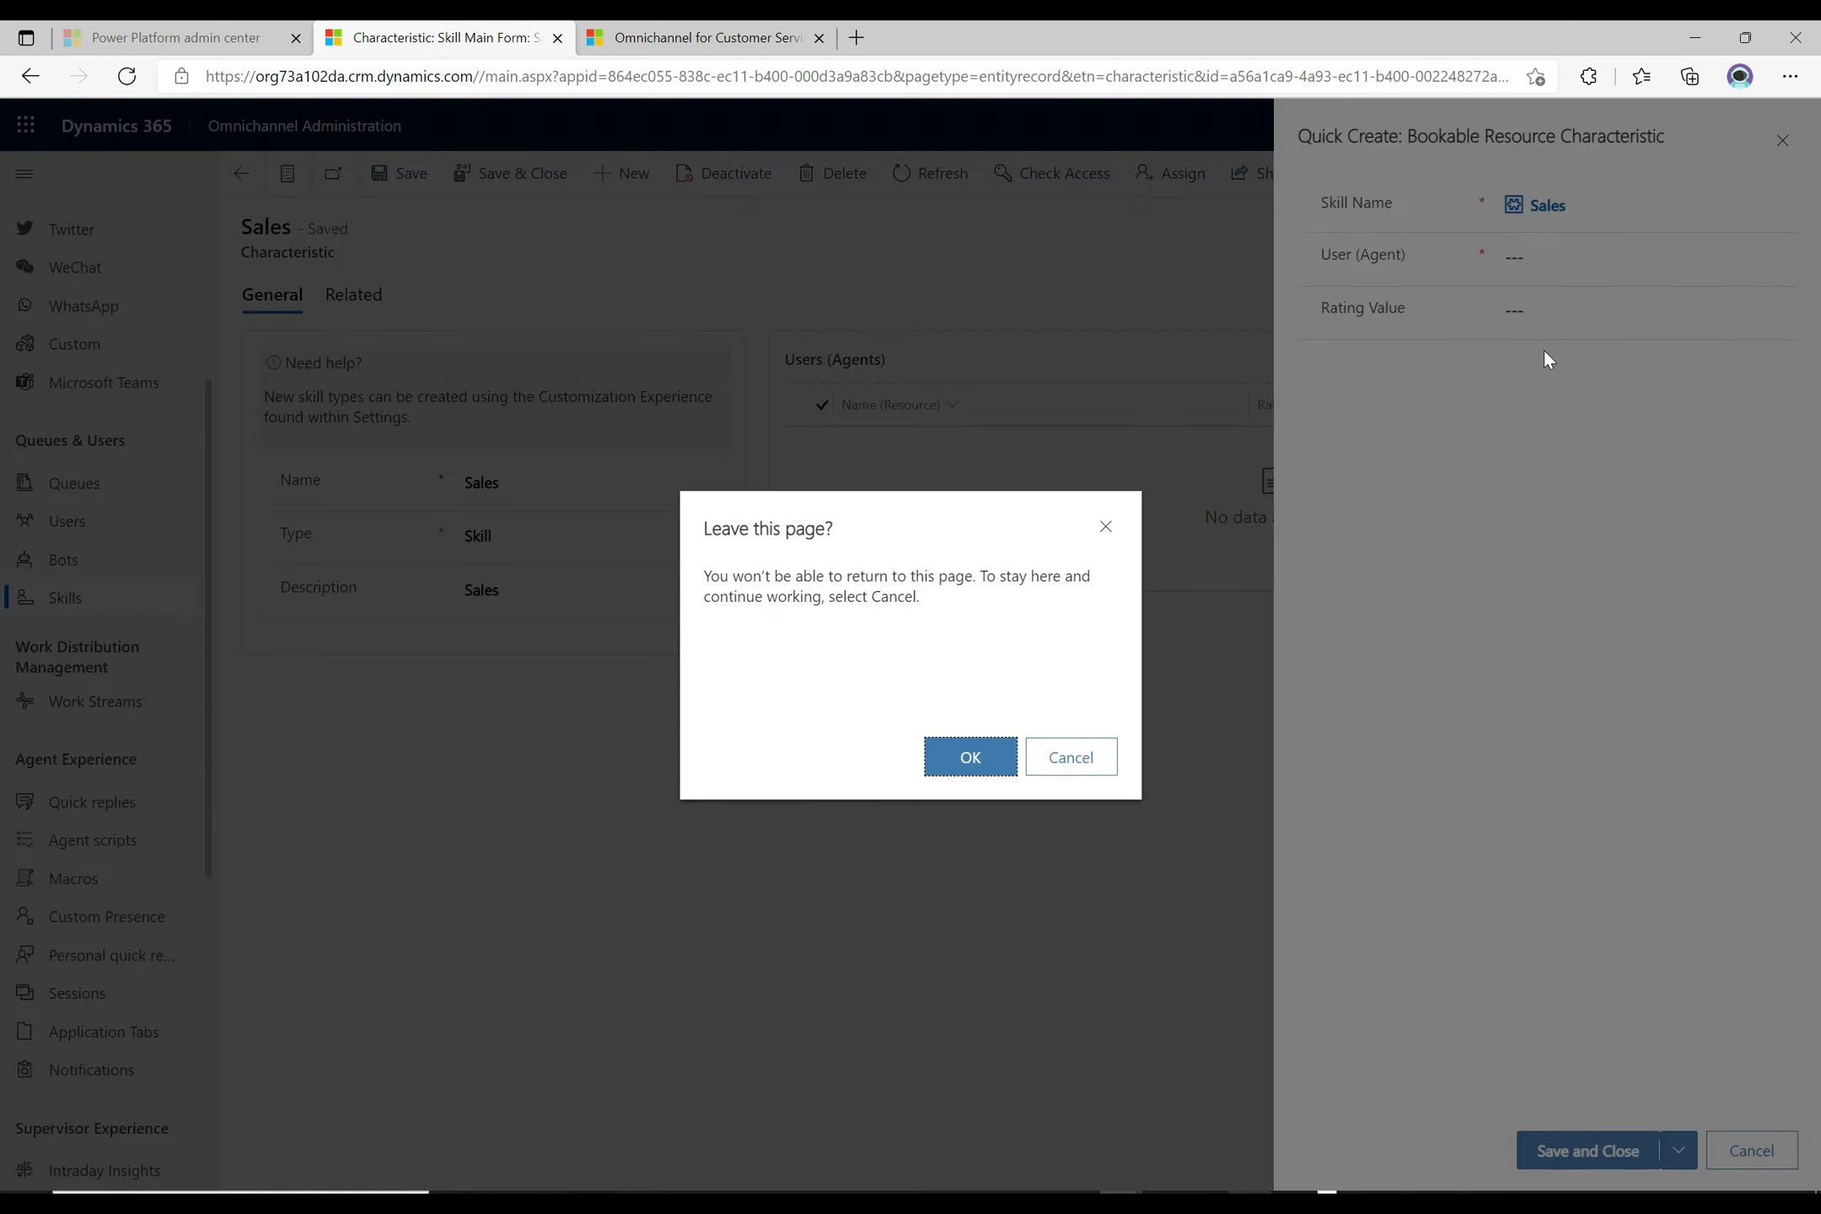
left_click(968, 758)
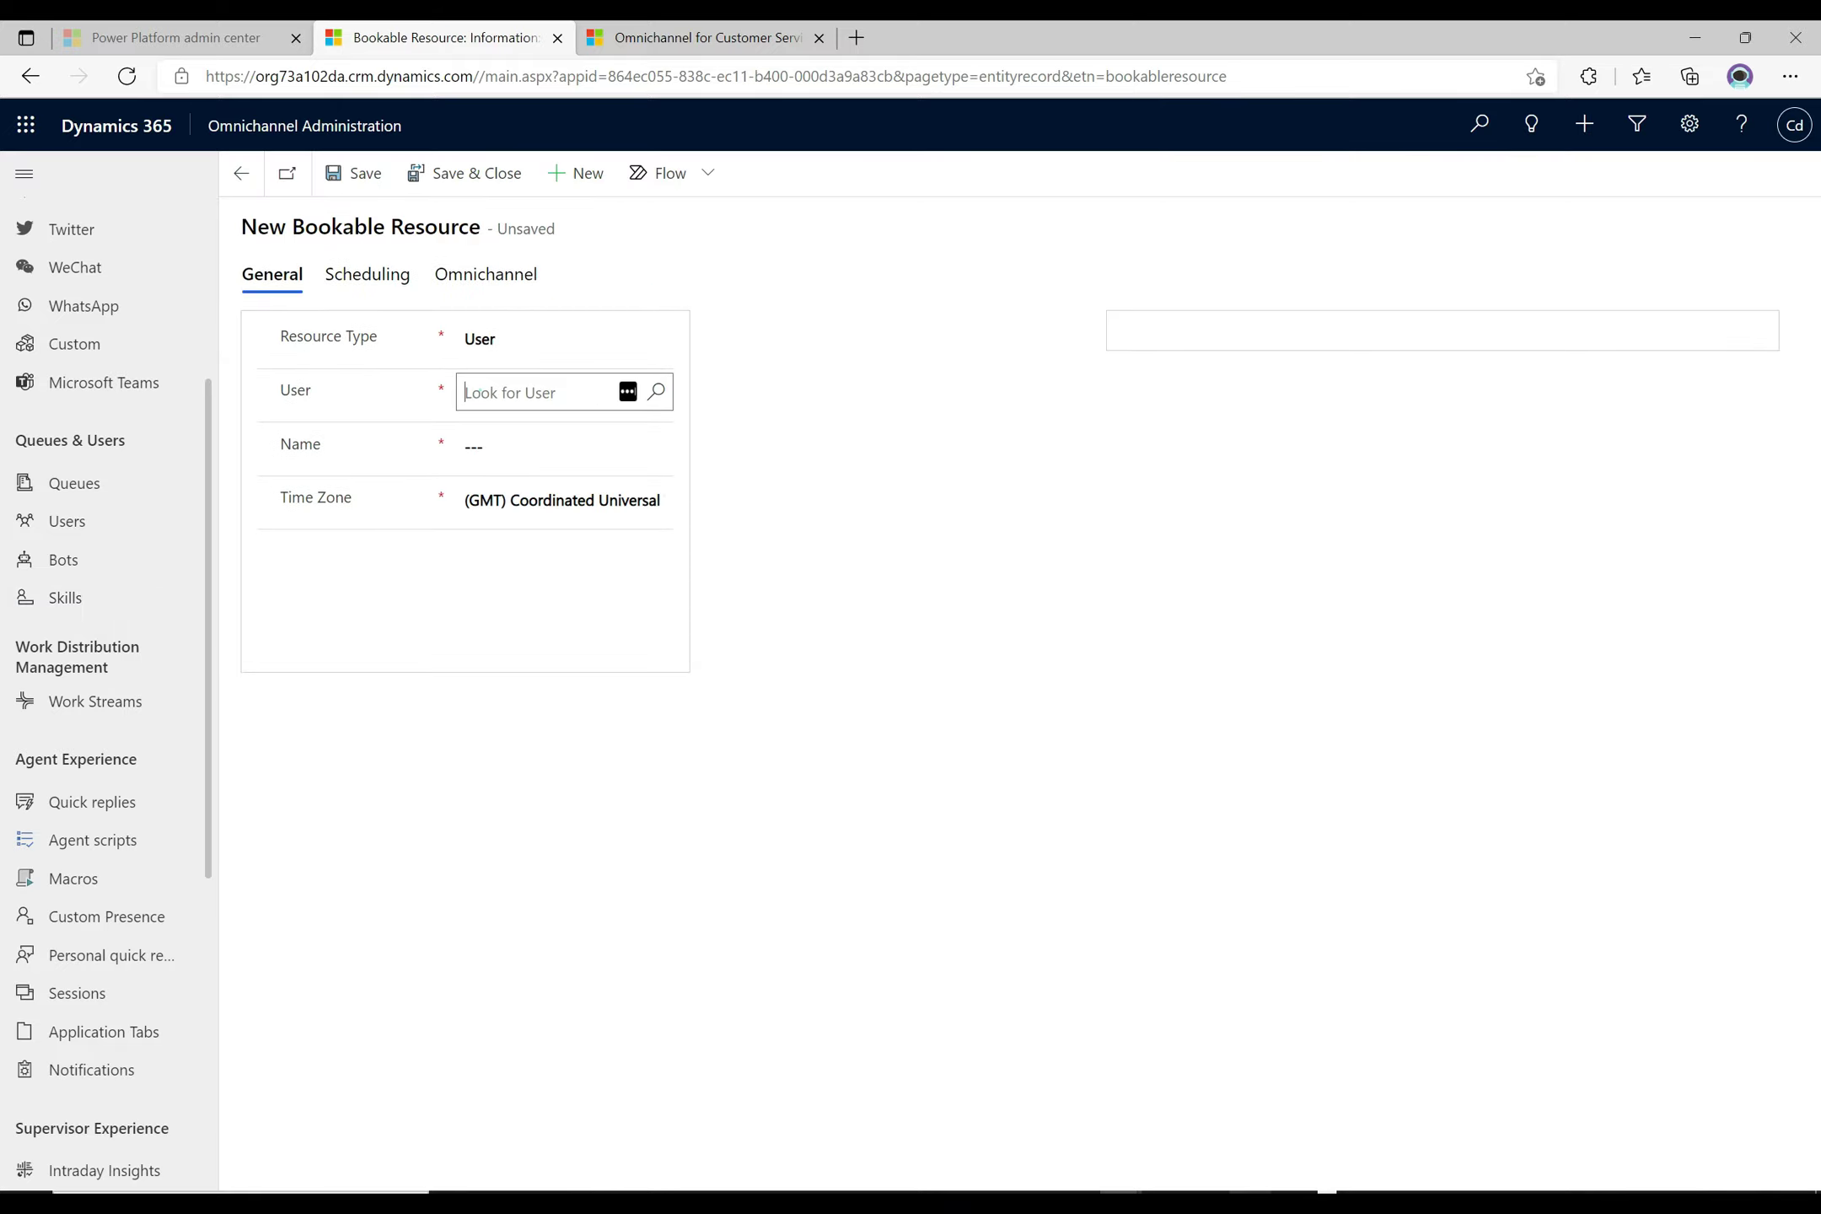
Pick the agent from Recent Users, save the resource, and start a New Bookable Resource Characteristic
left_click(479, 391)
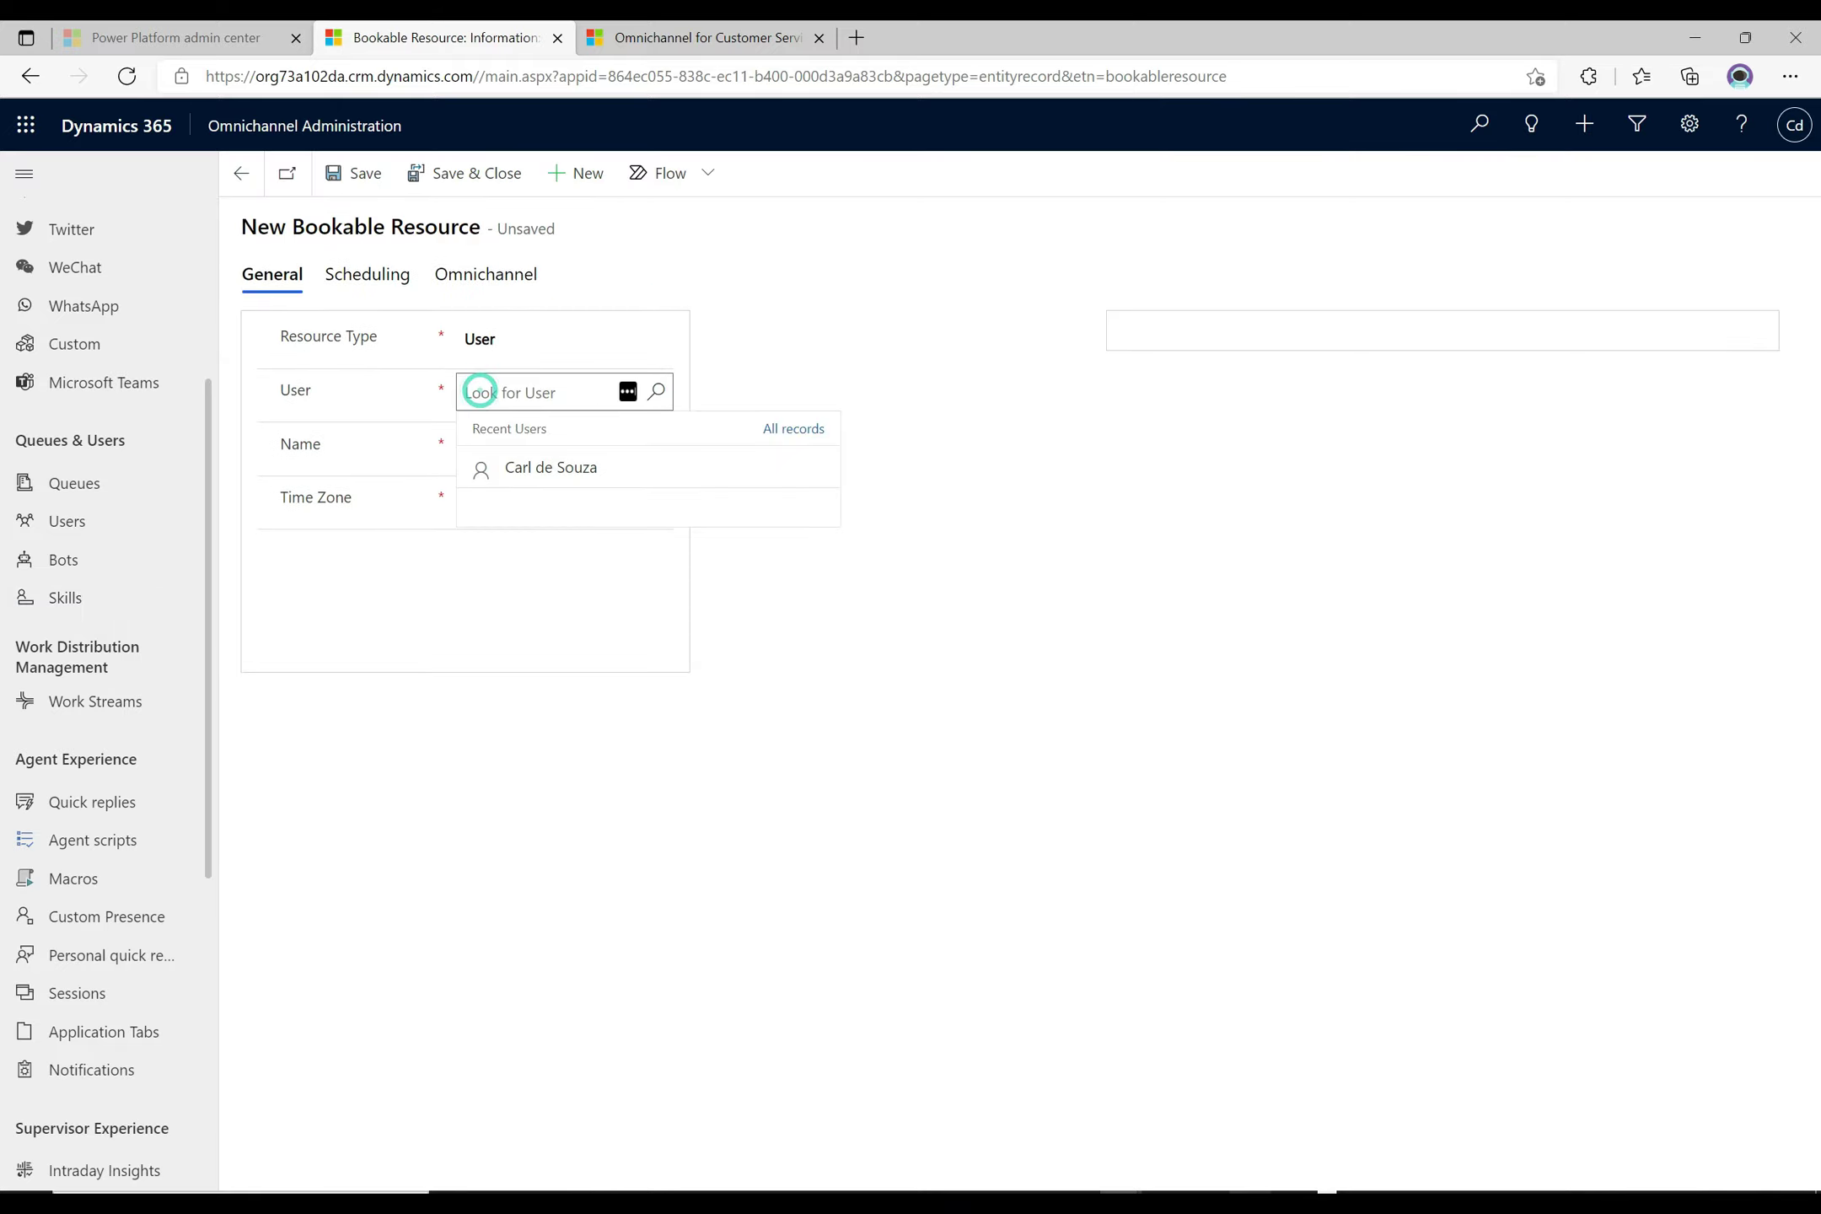
left_click(508, 467)
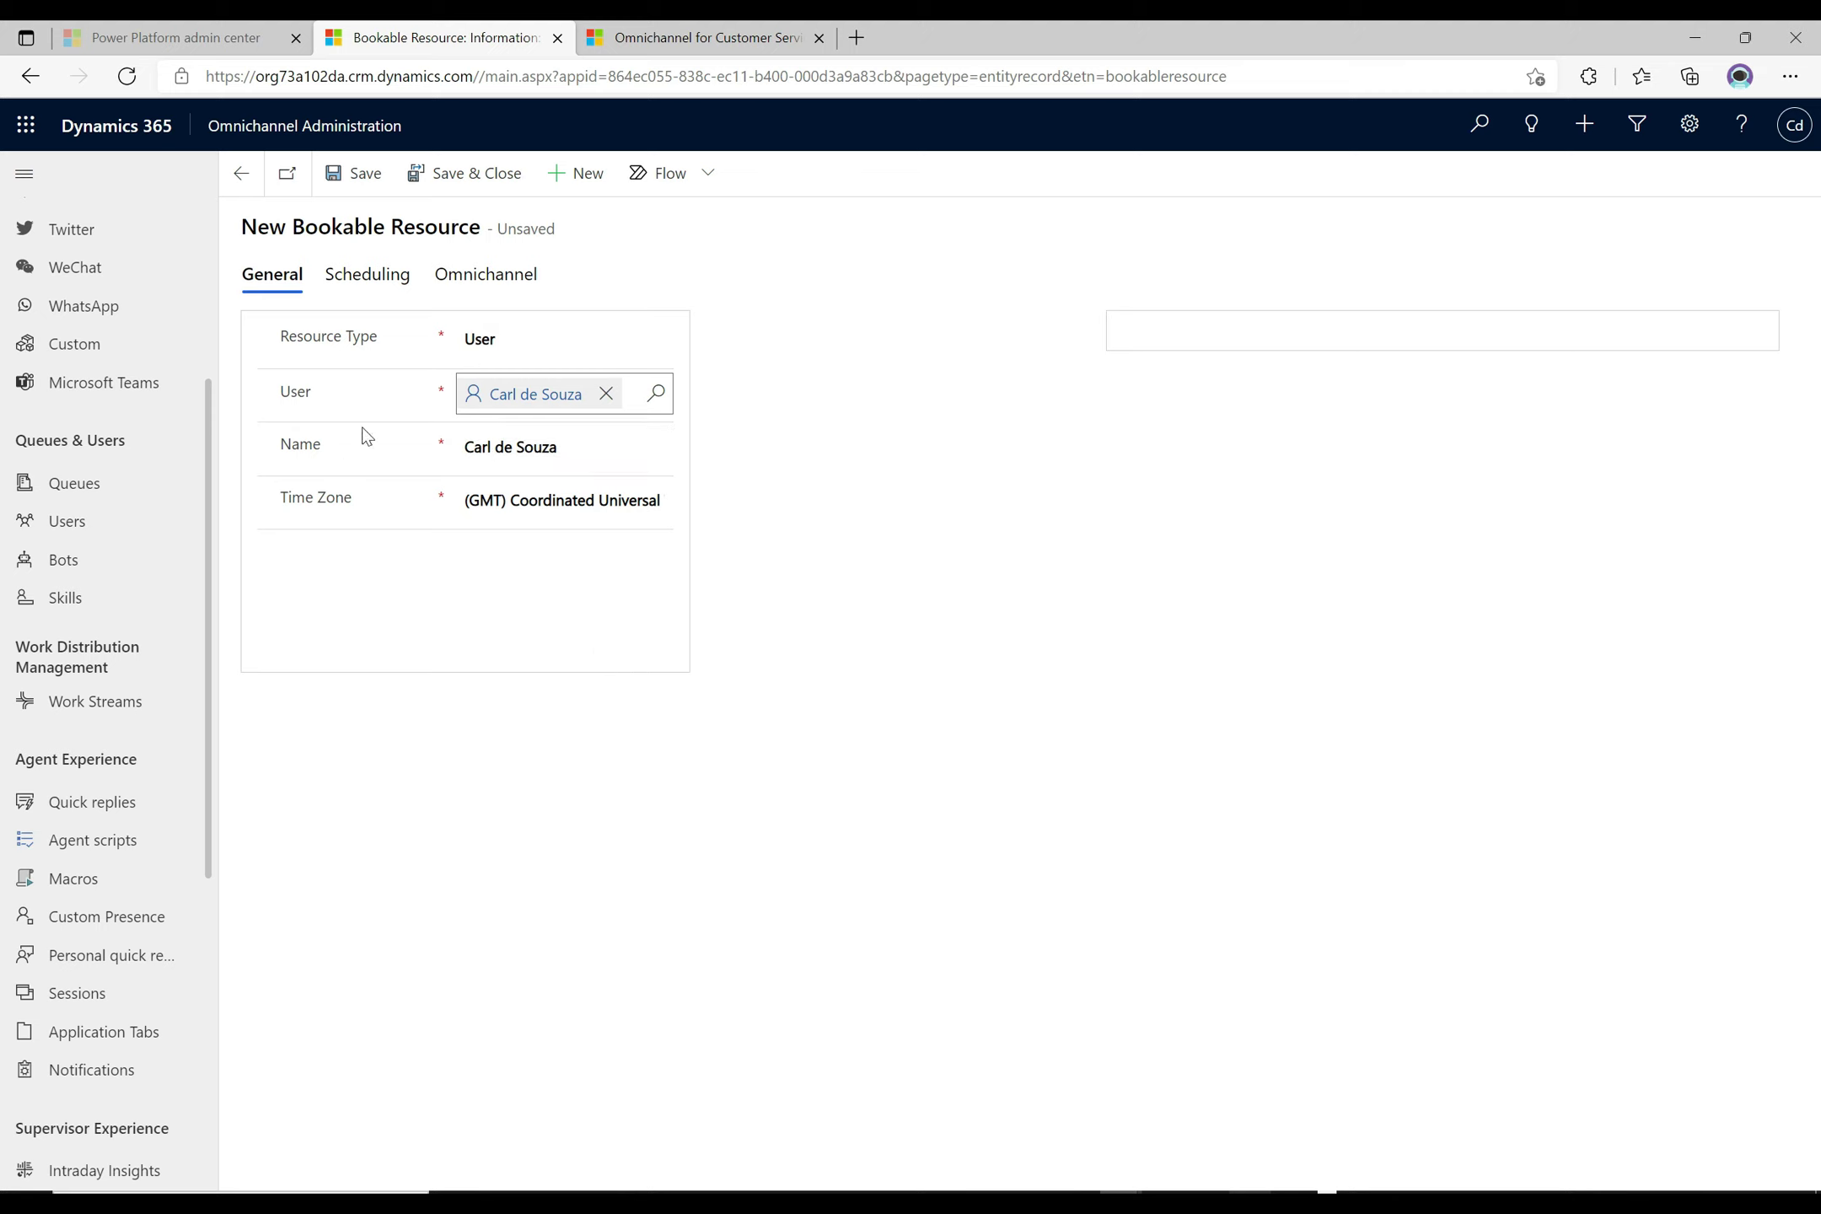
left_click(359, 175)
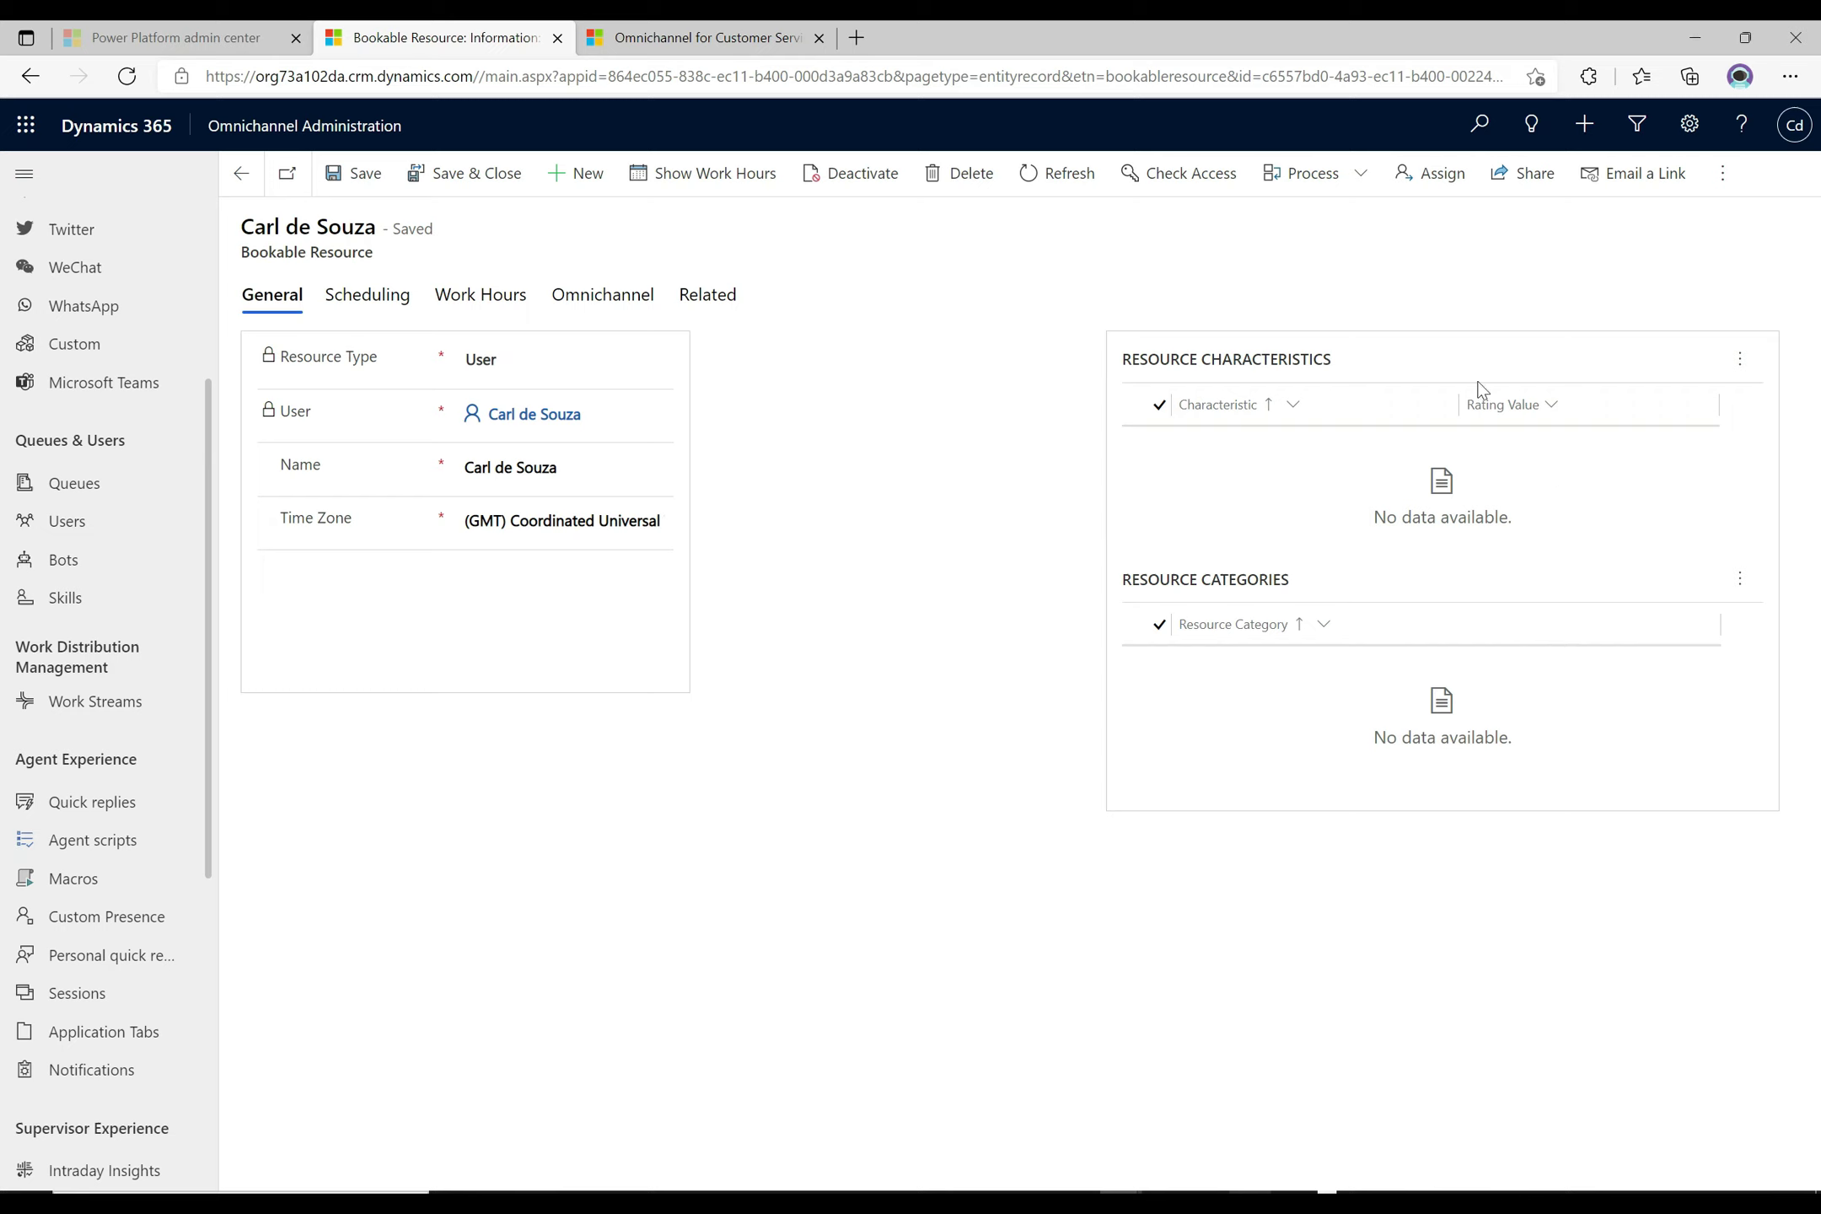
left_click(1734, 377)
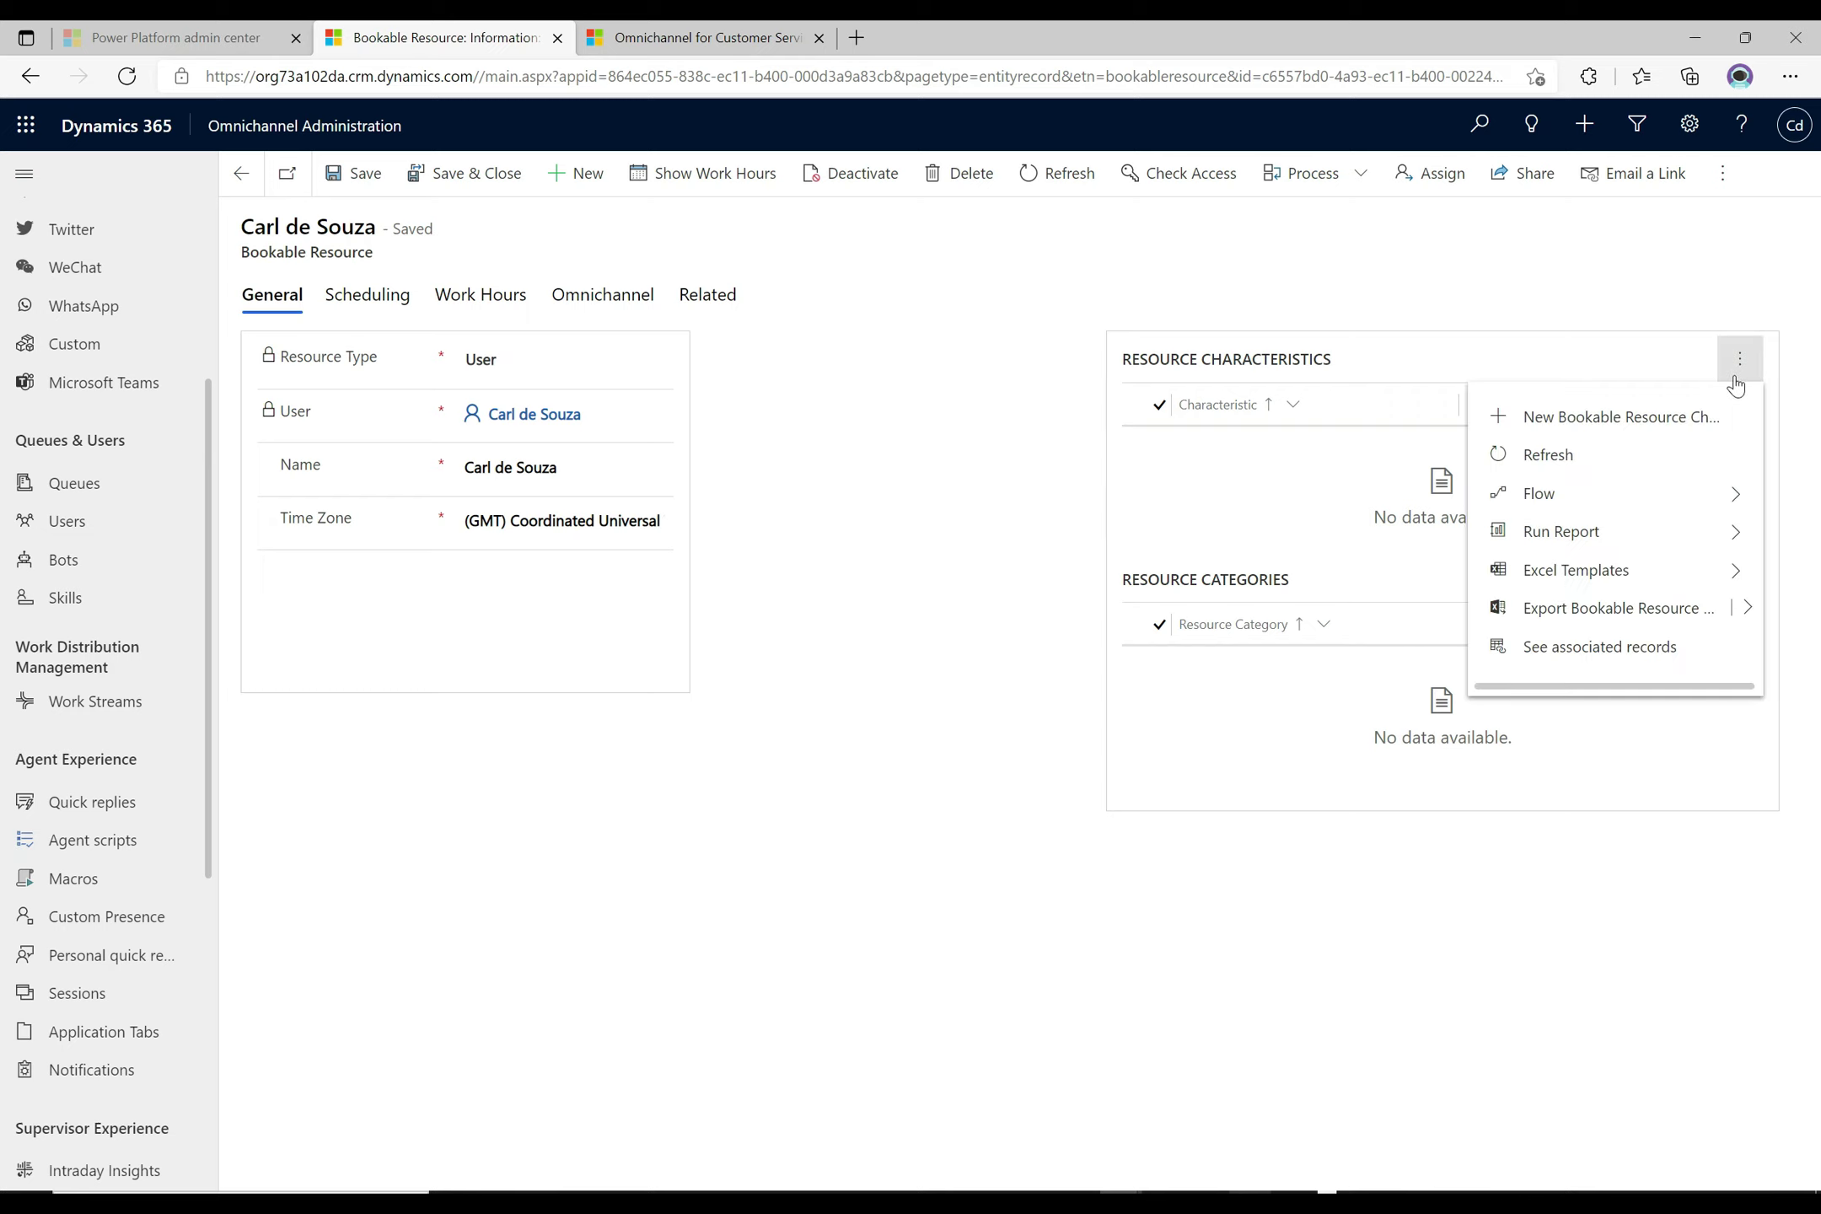
left_click(1638, 426)
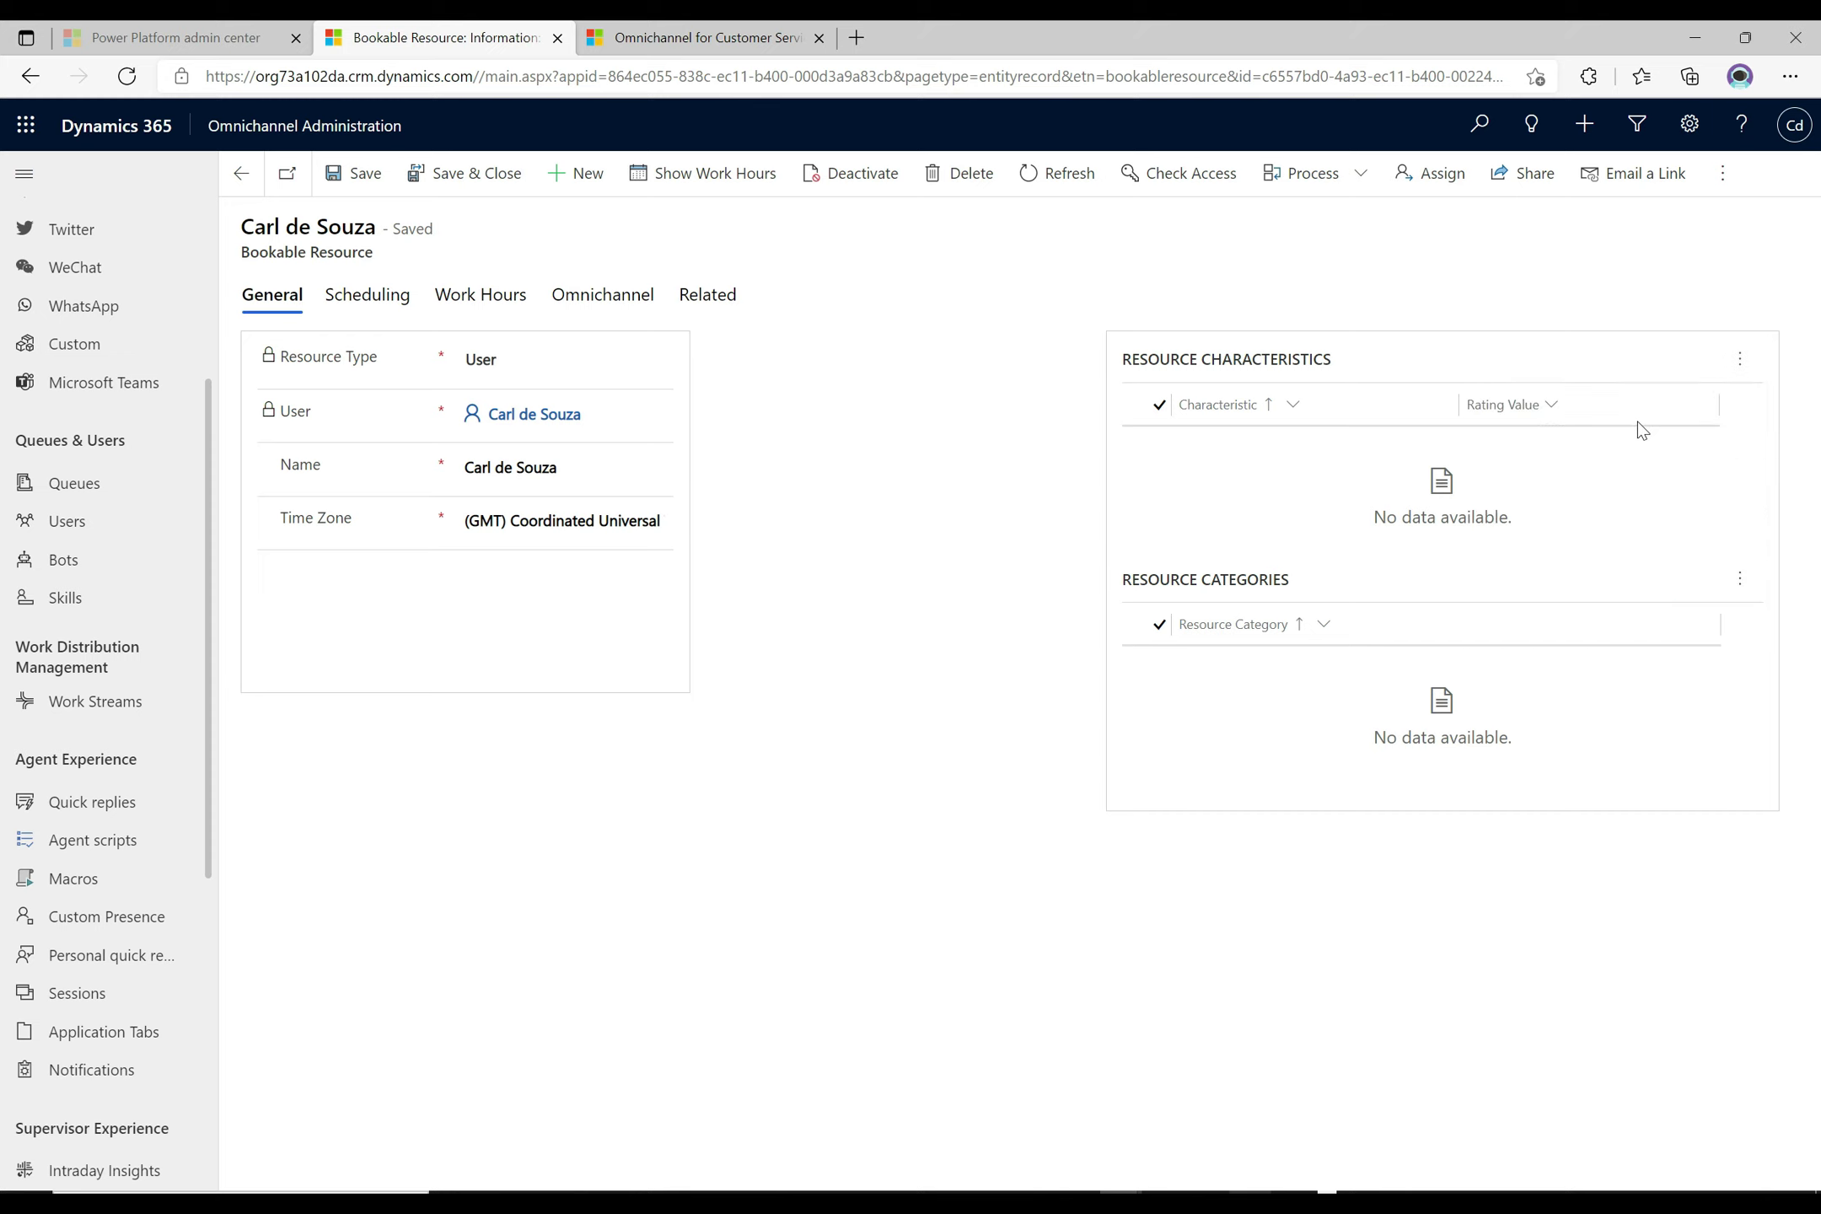
Set Skill Name Sales and Rating Value Proficient in Quick Create, save, and return to Skills
left_click(1568, 202)
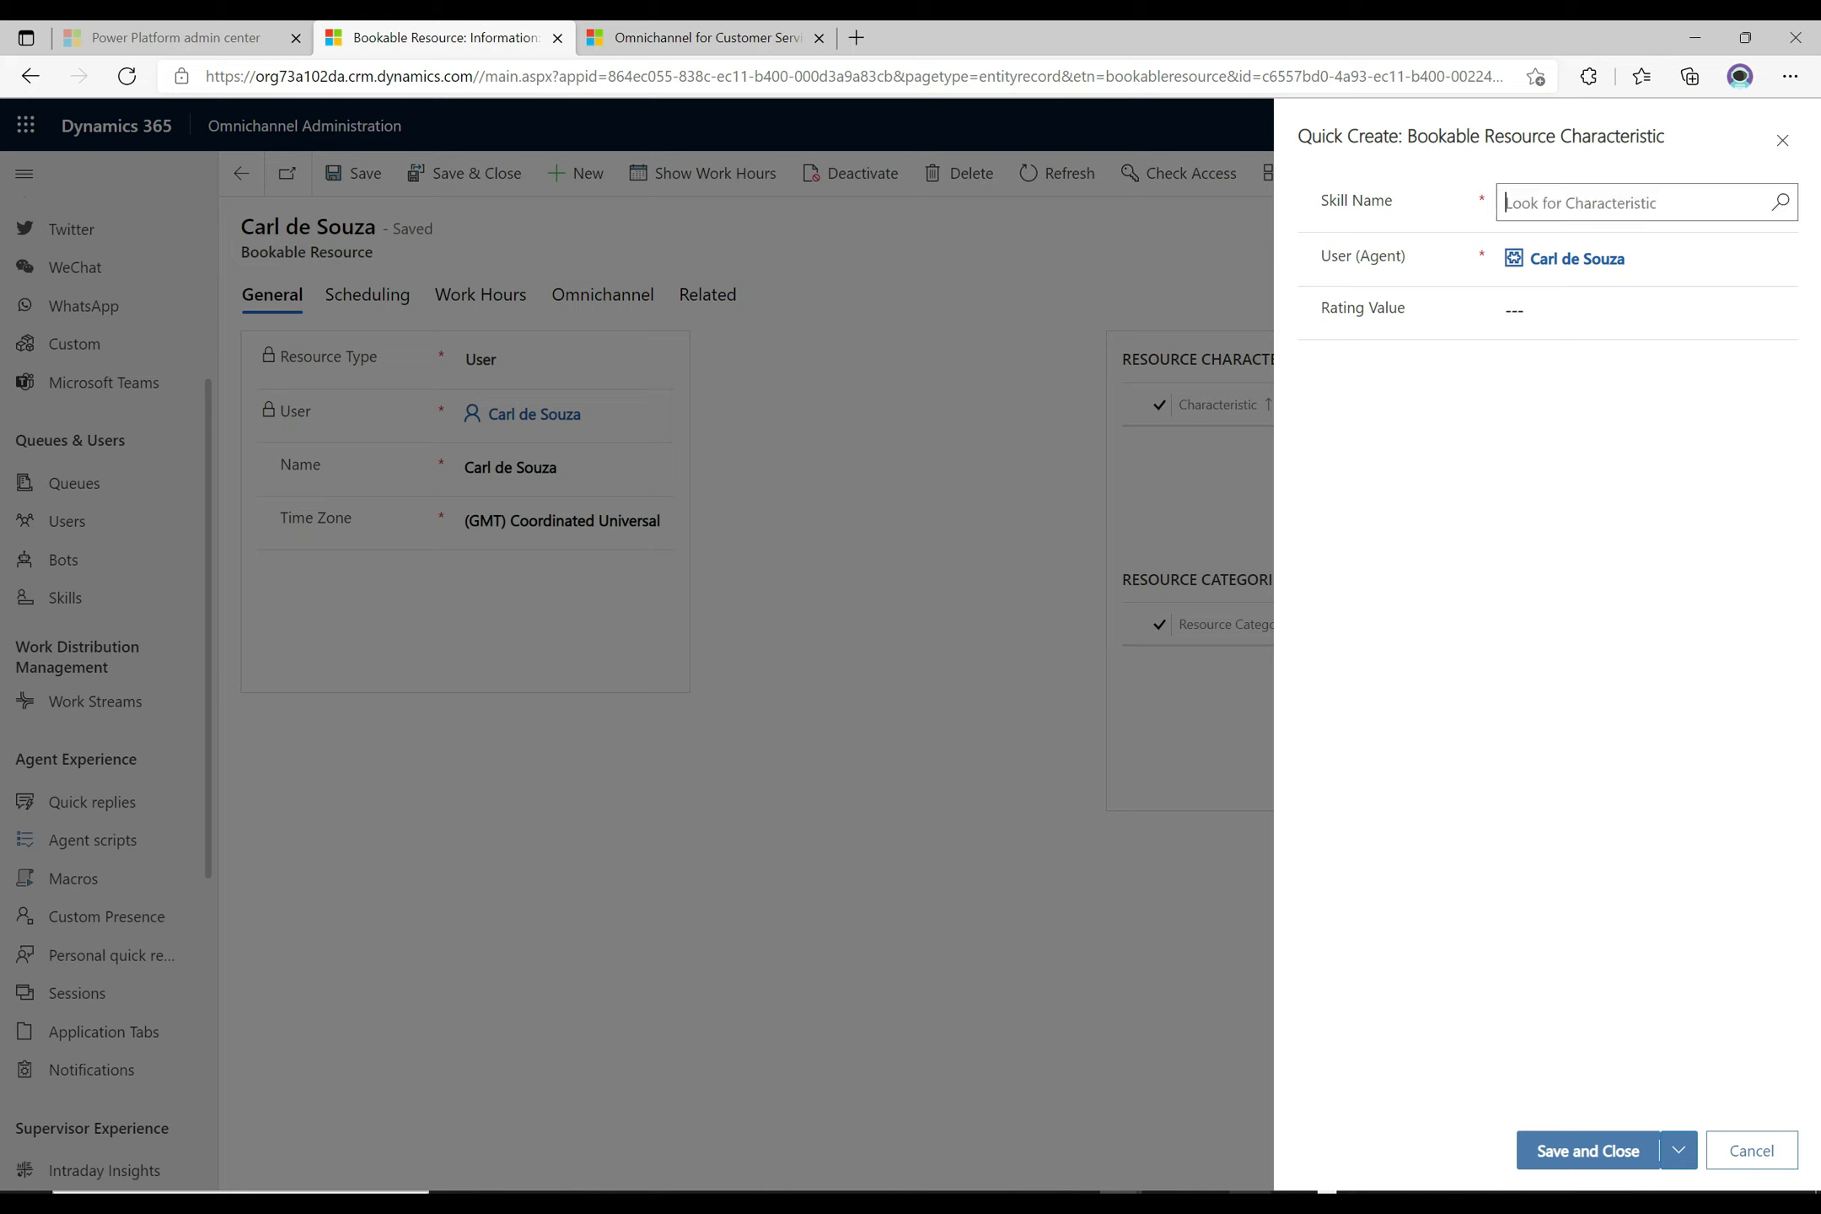
left_click(1479, 280)
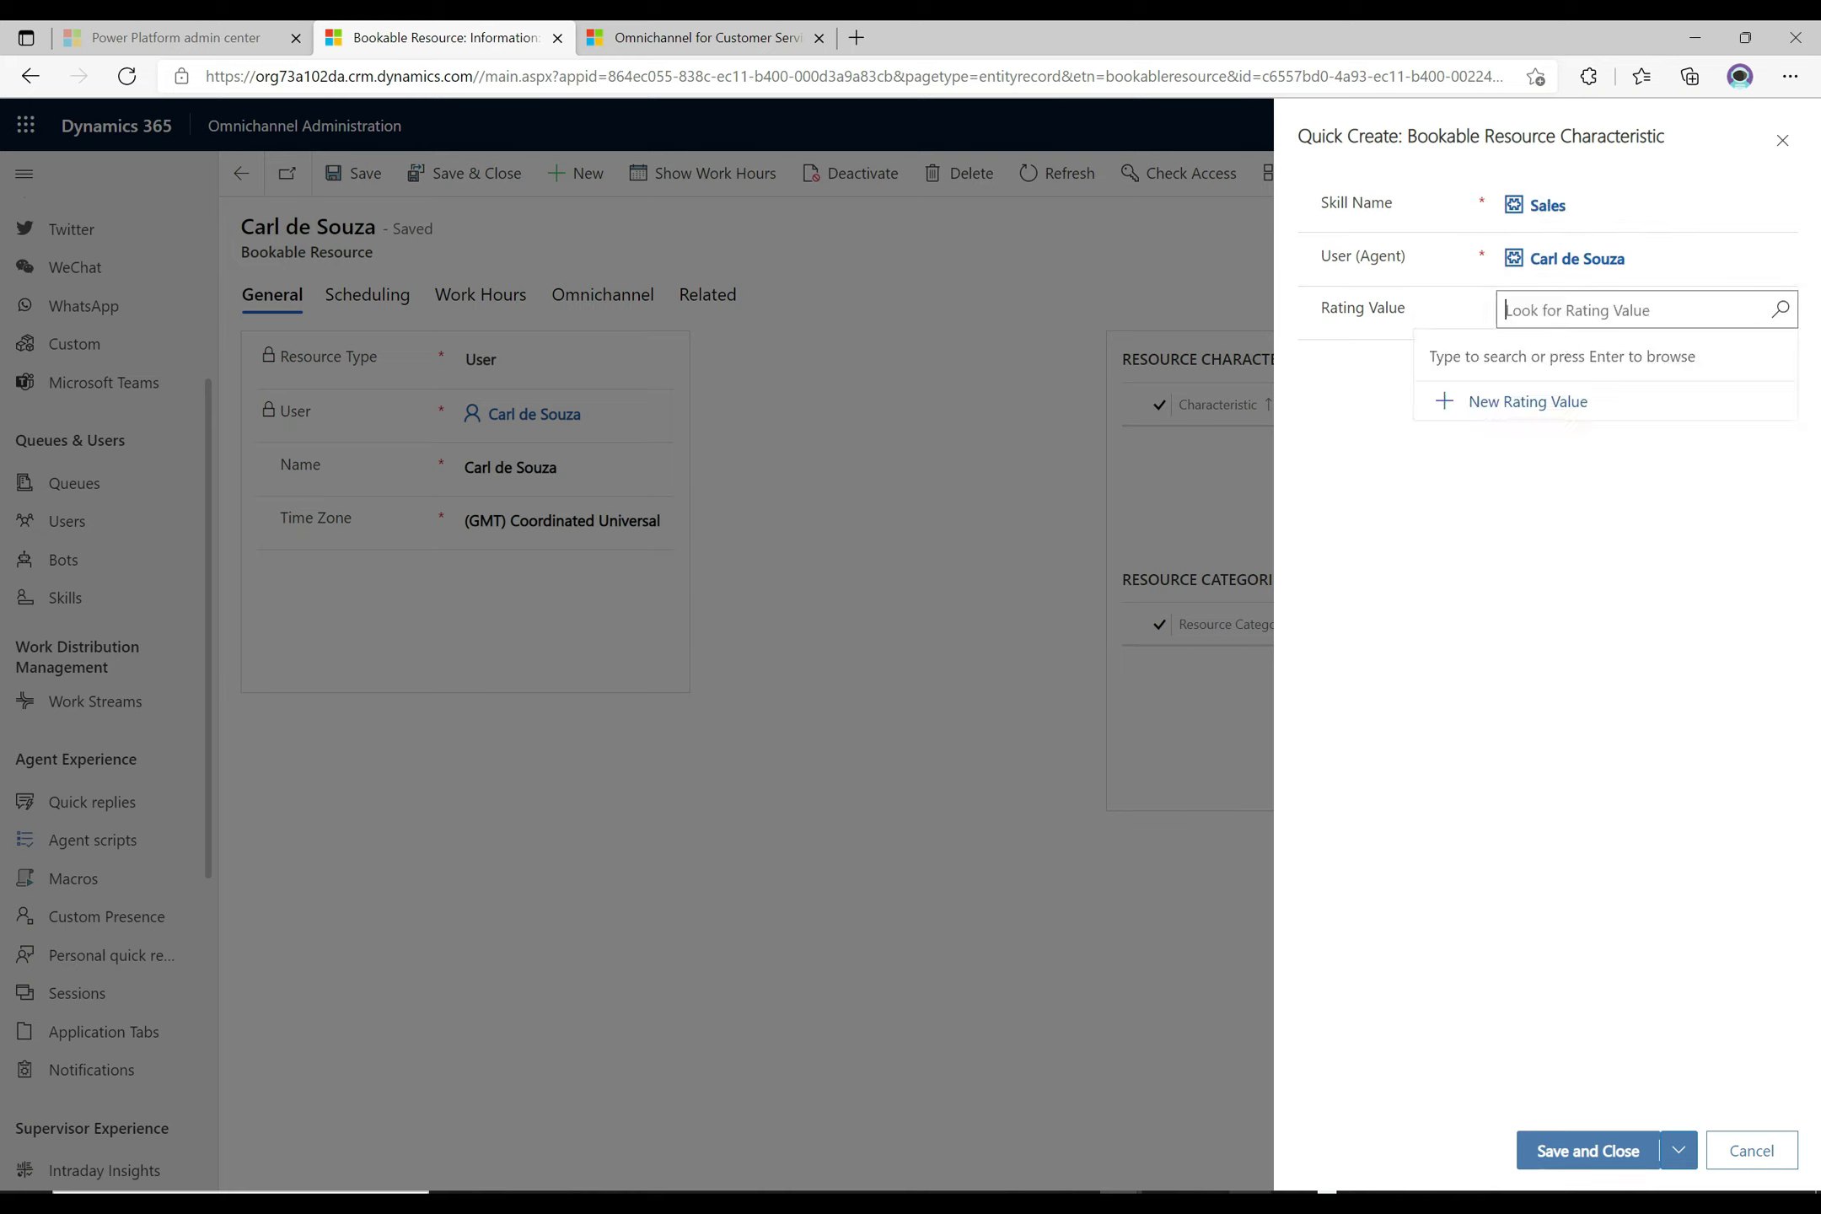
left_click(1779, 309)
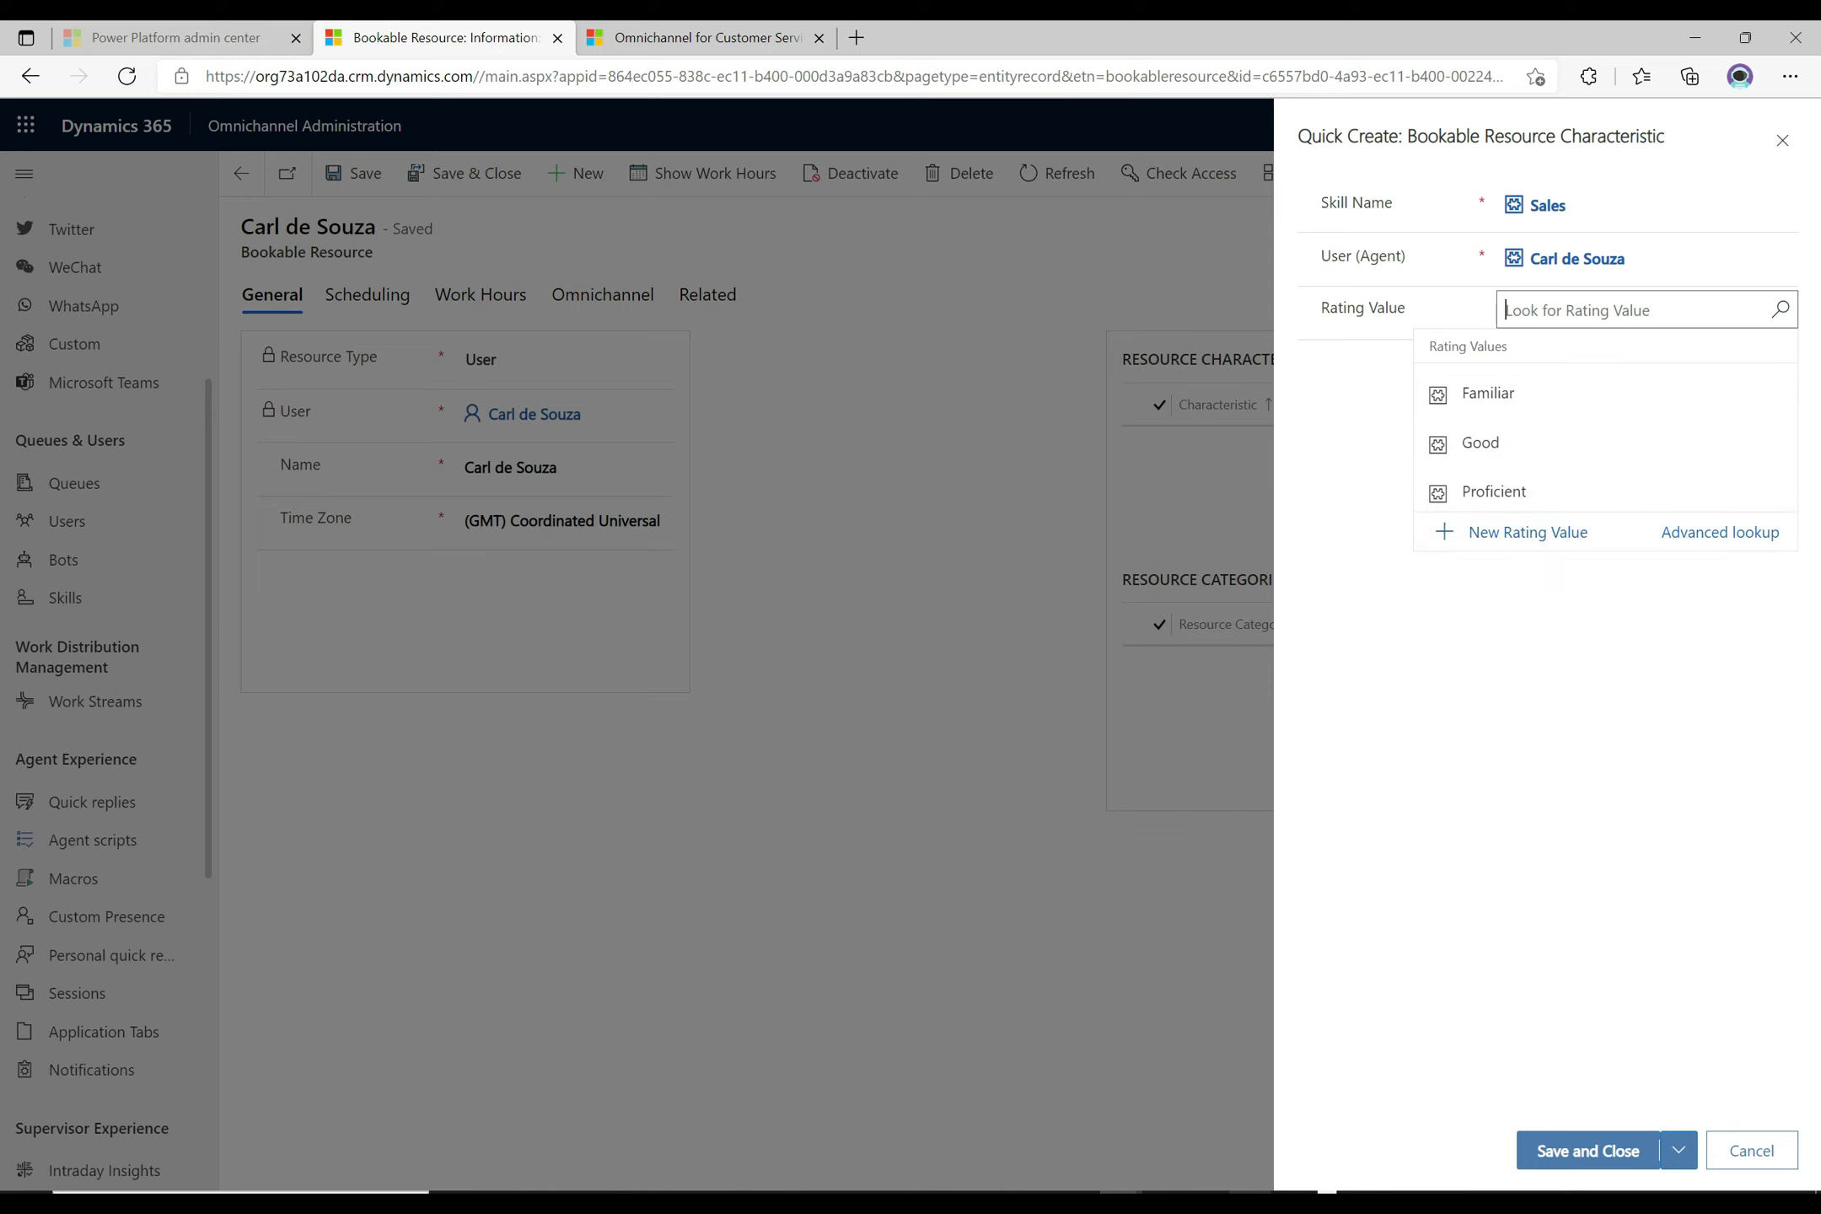
left_click(1490, 496)
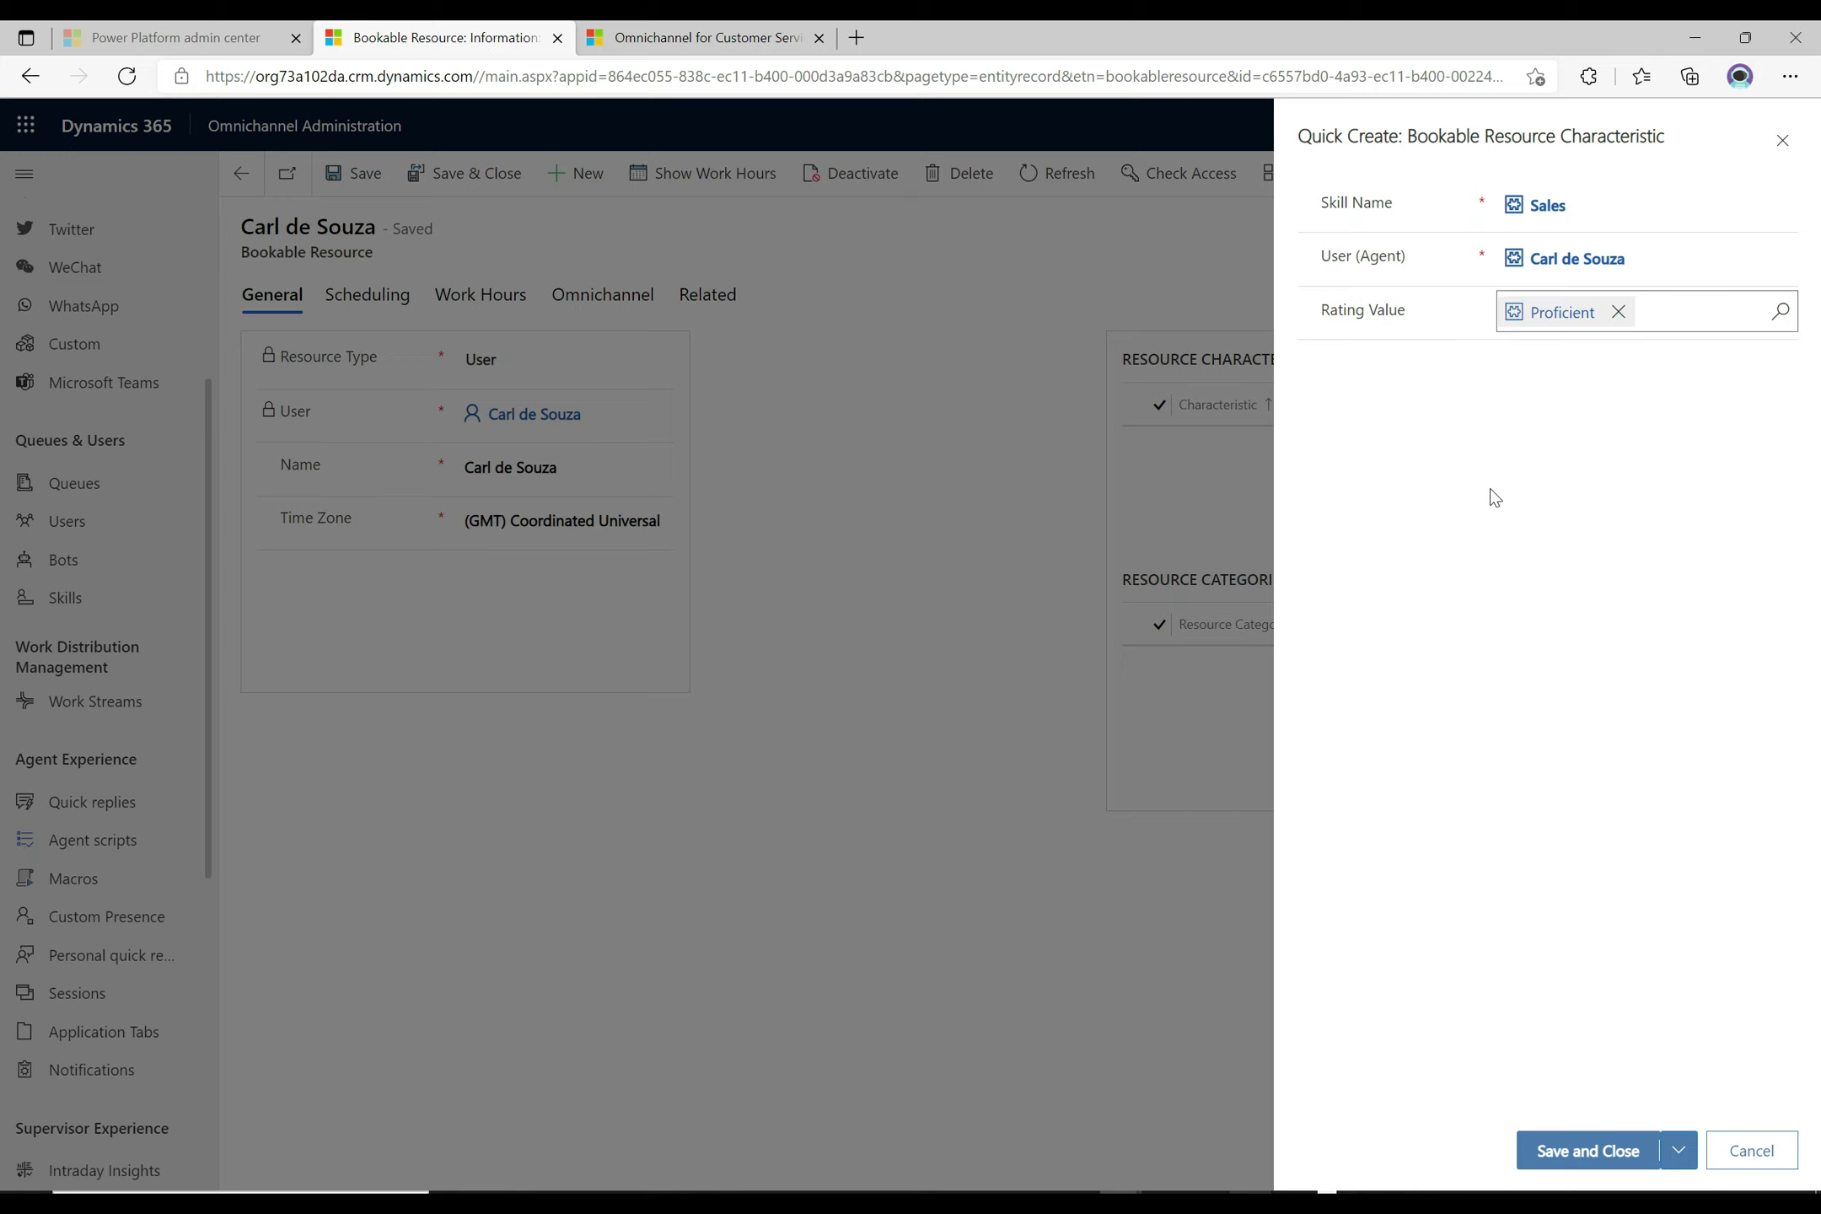
left_click(1566, 1152)
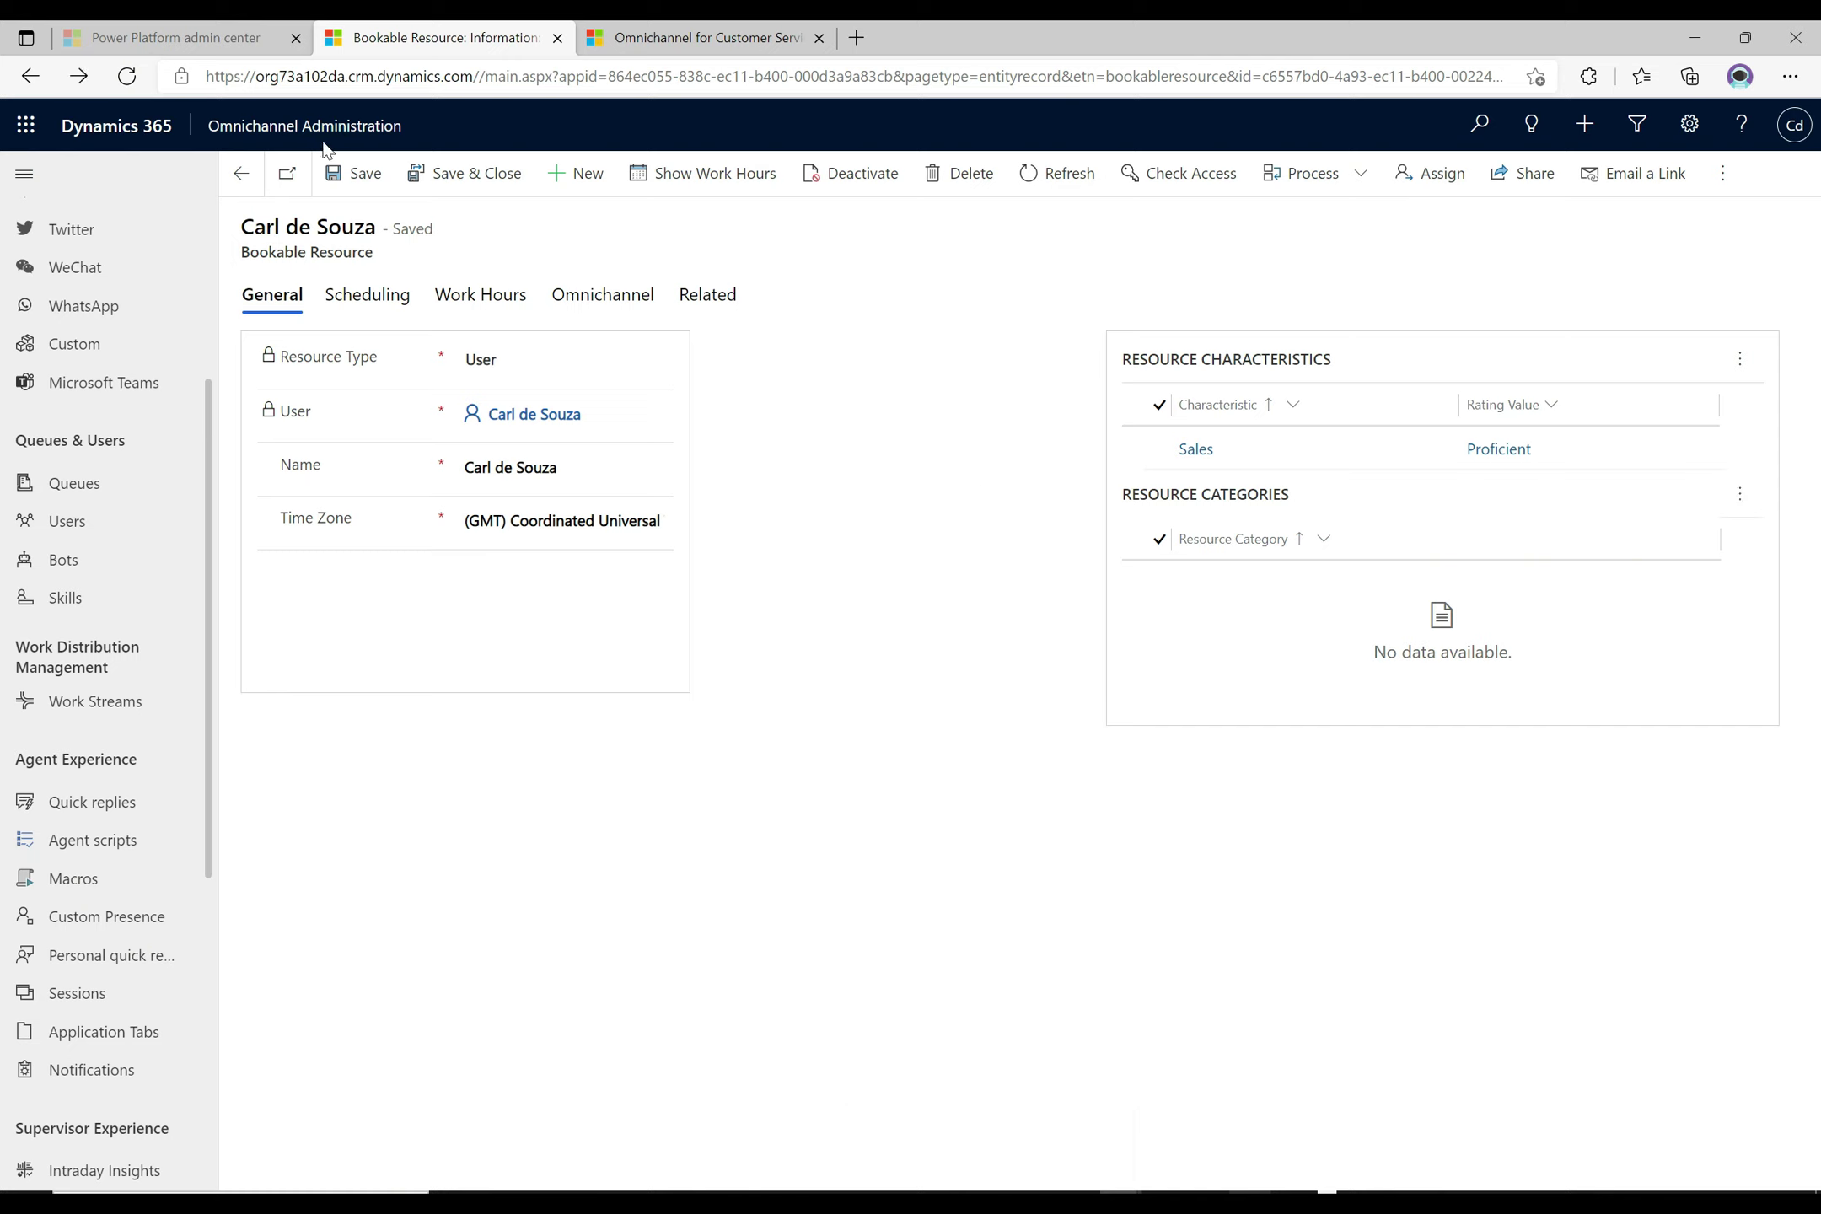
left_click(105, 602)
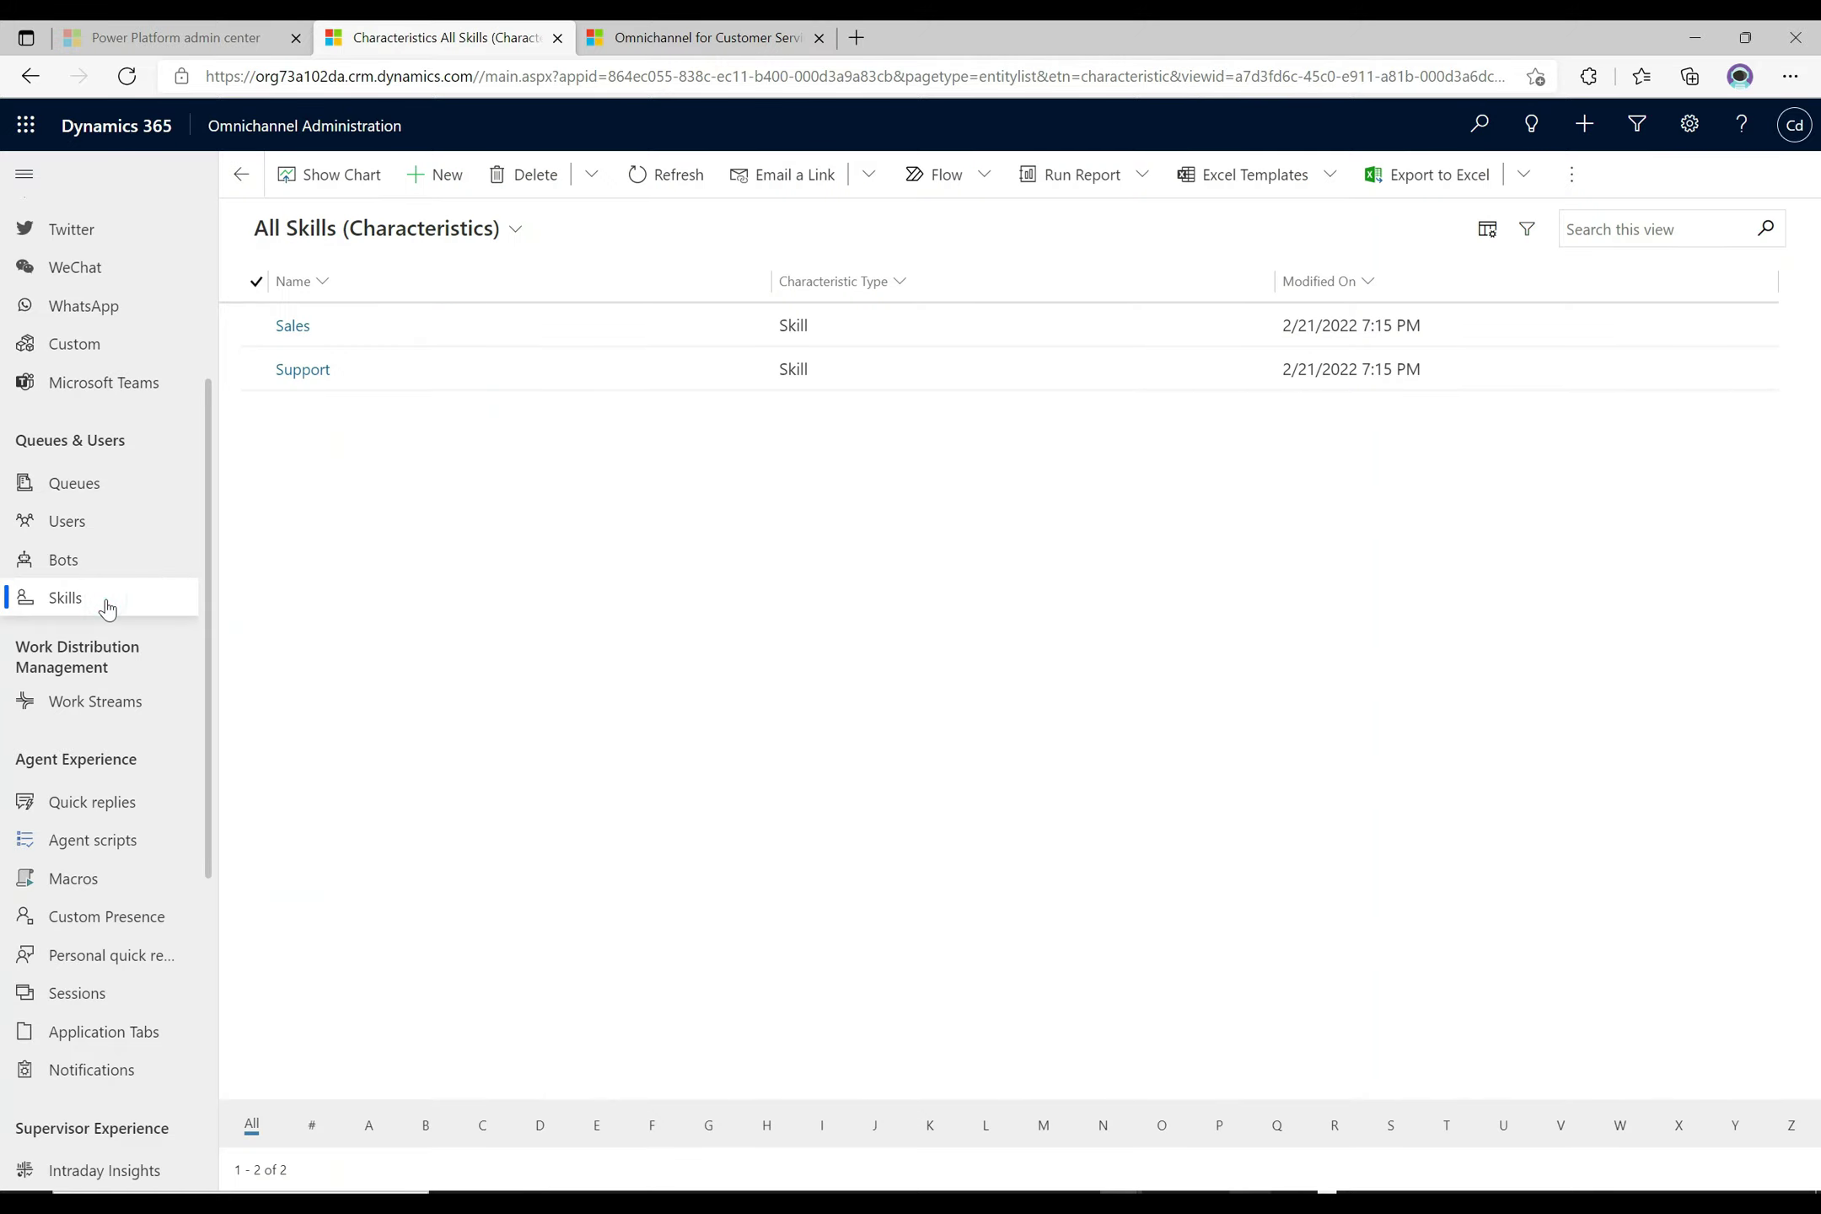
From the Support skill's agent lookup, choose New Bookable Resource and confirm leaving the page
left_click(321, 375)
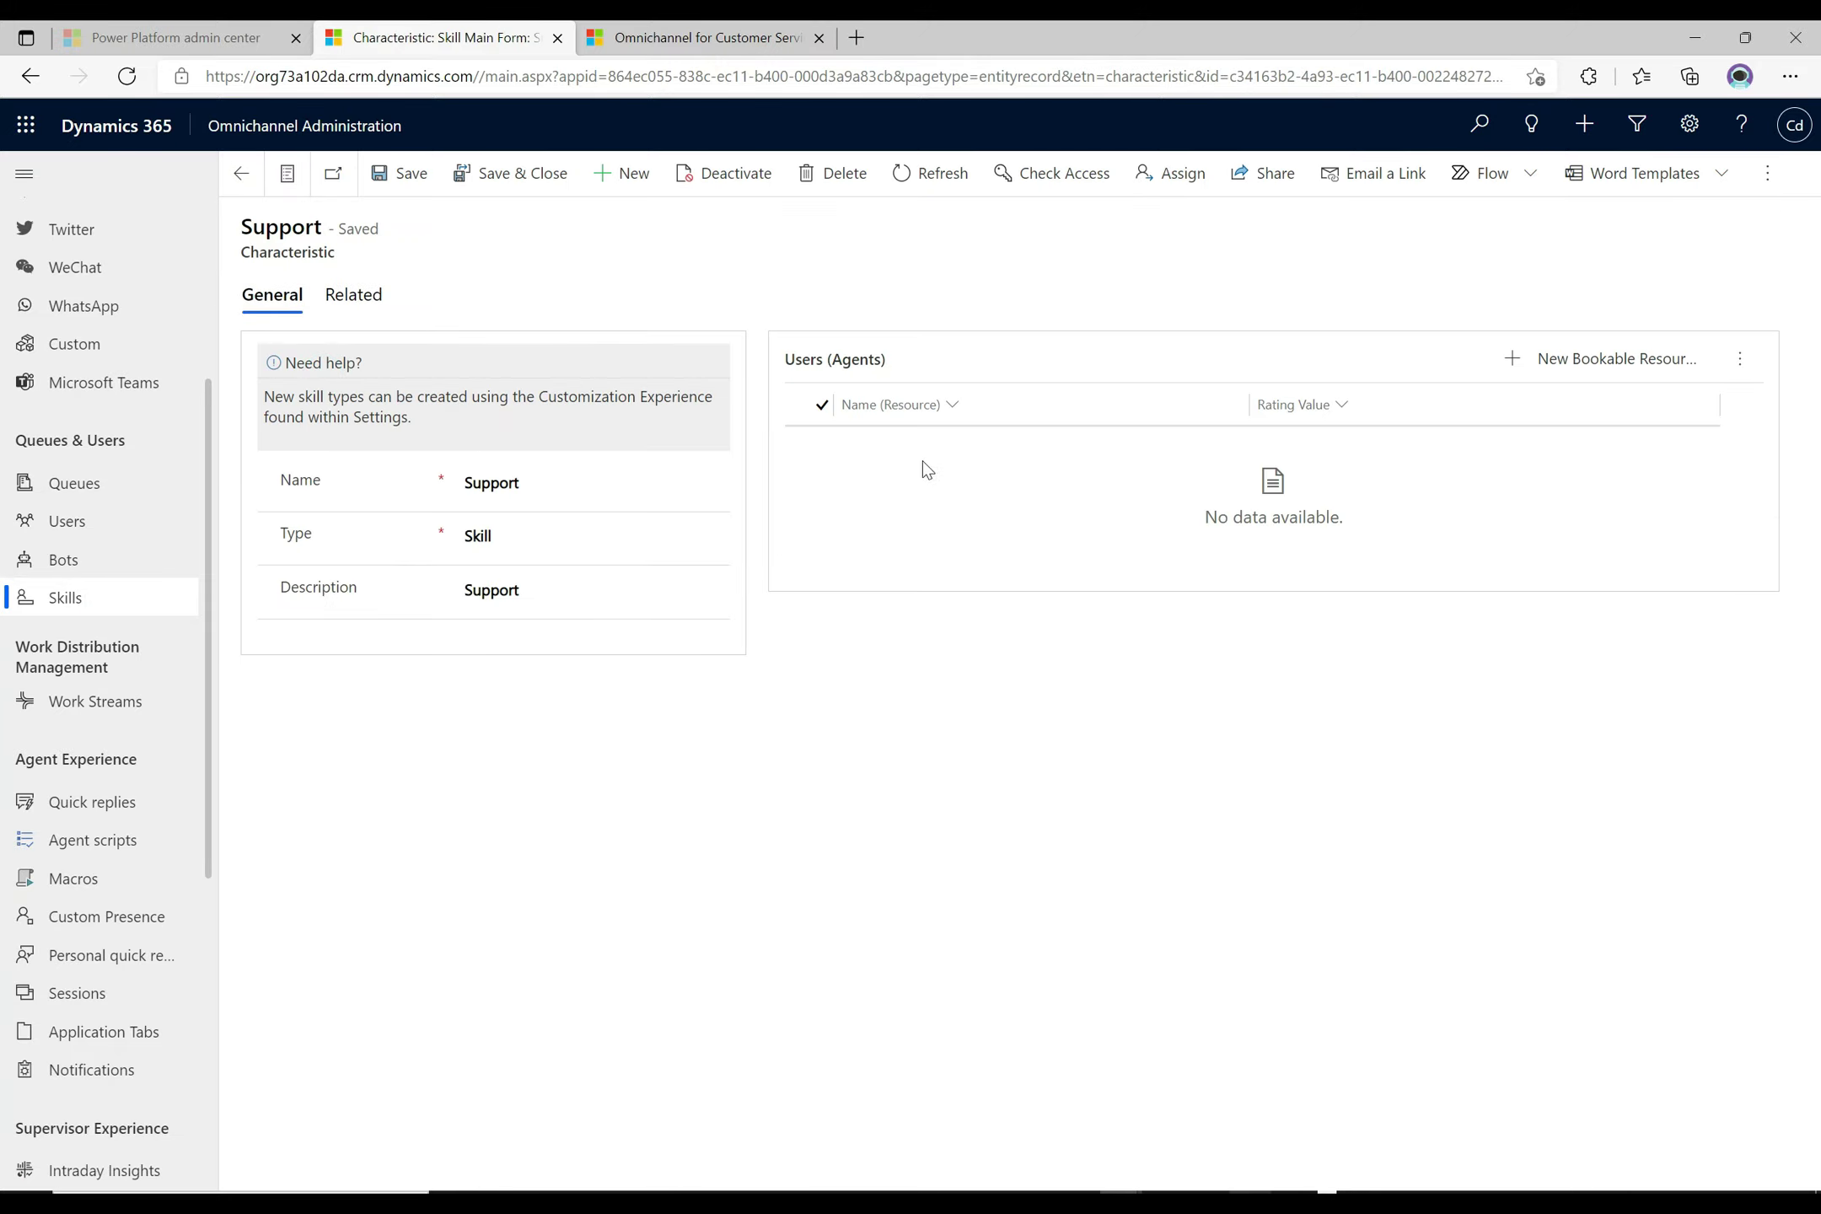
left_click(1686, 359)
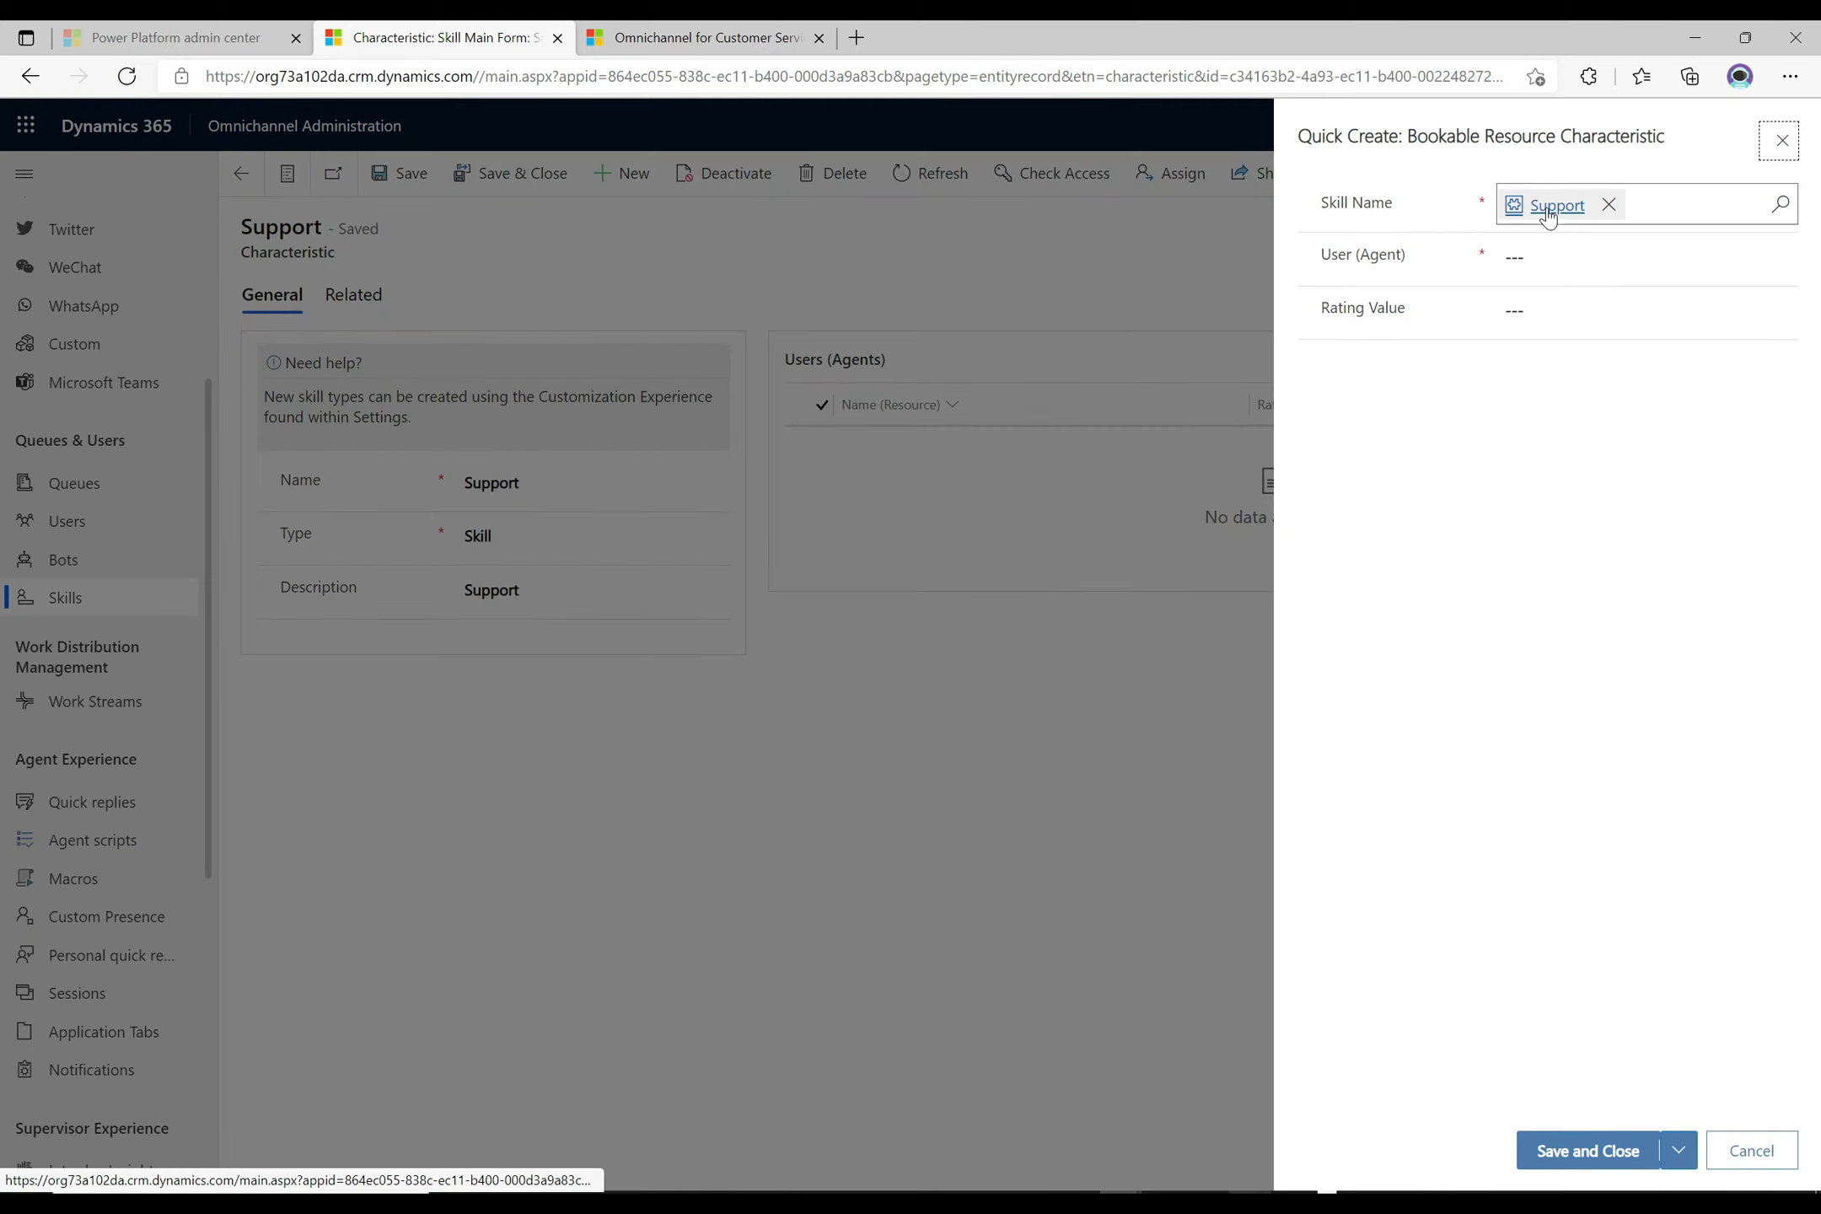
left_click(1635, 257)
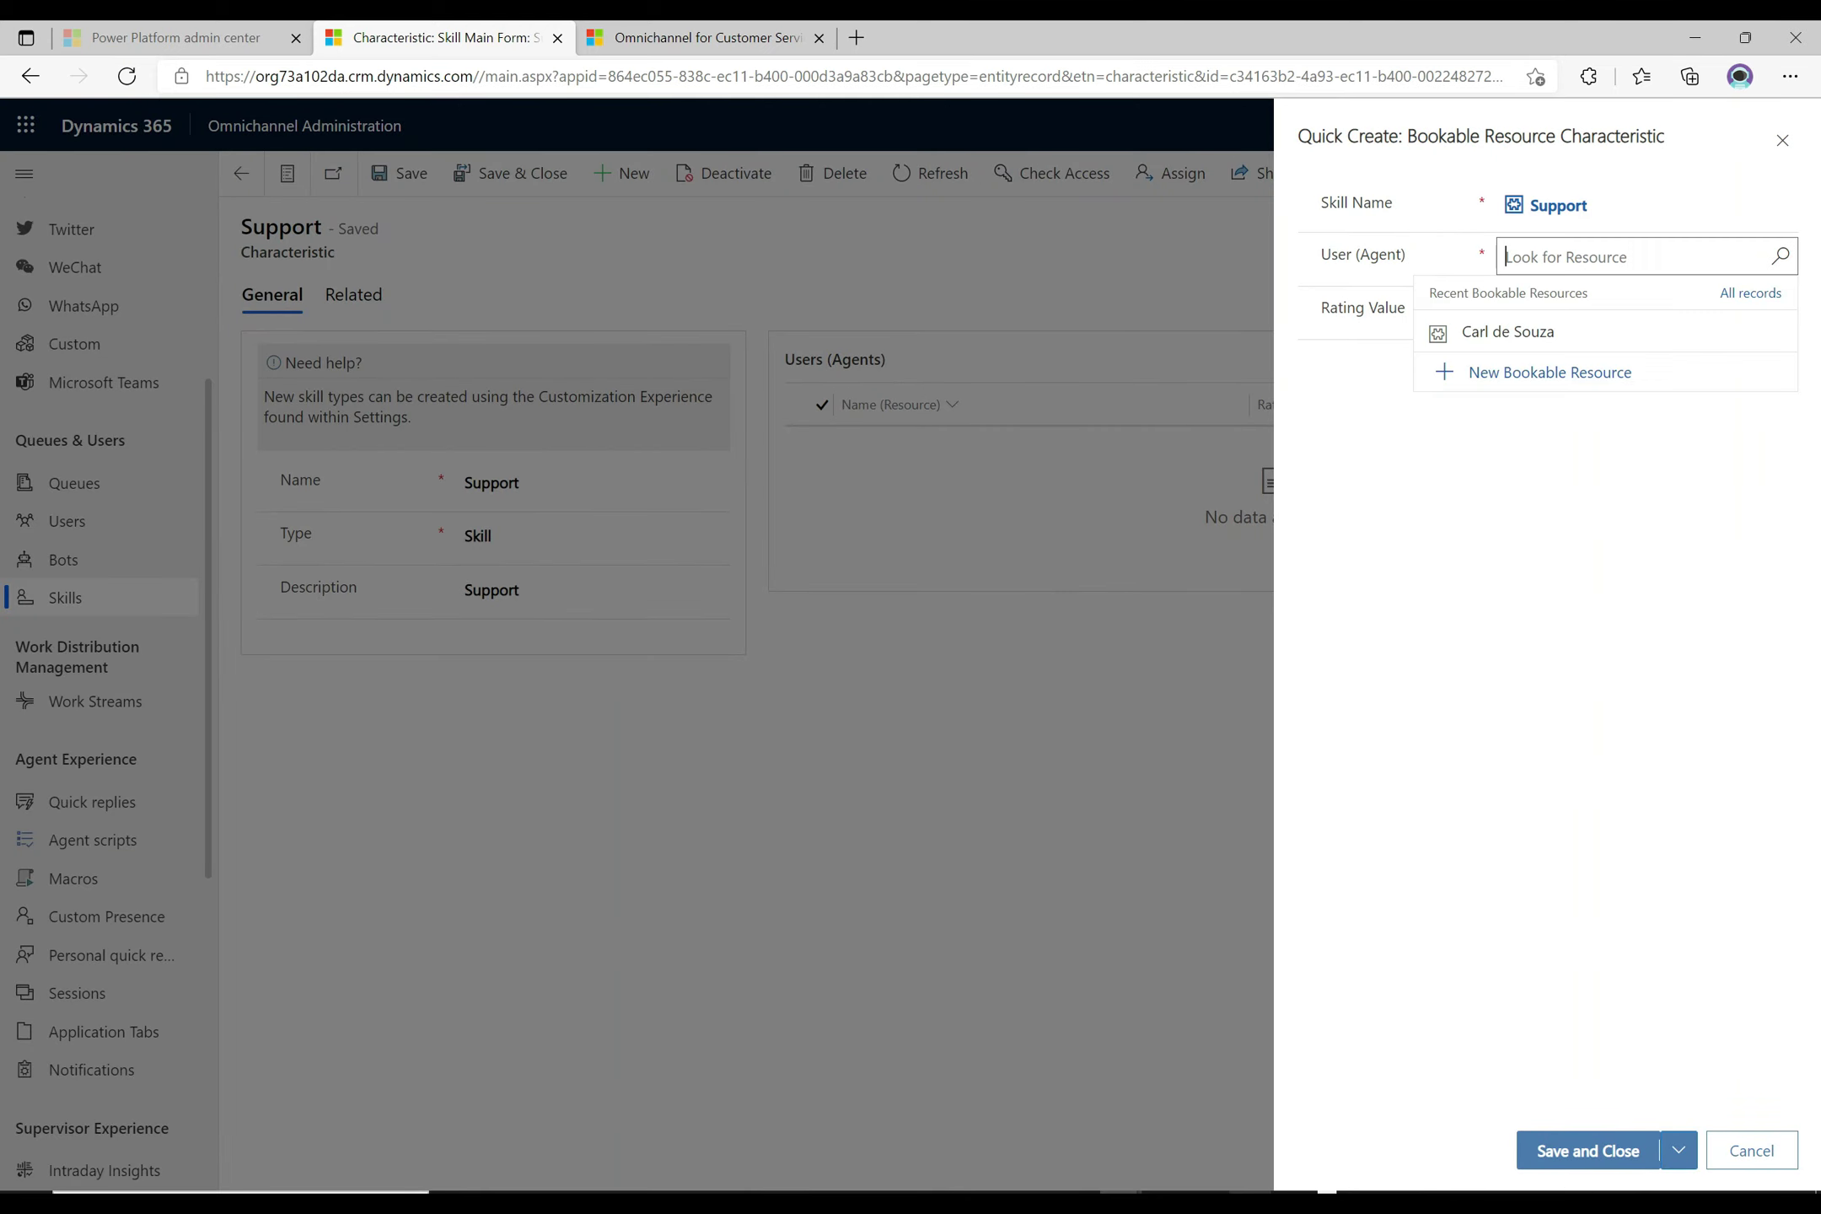
type("David")
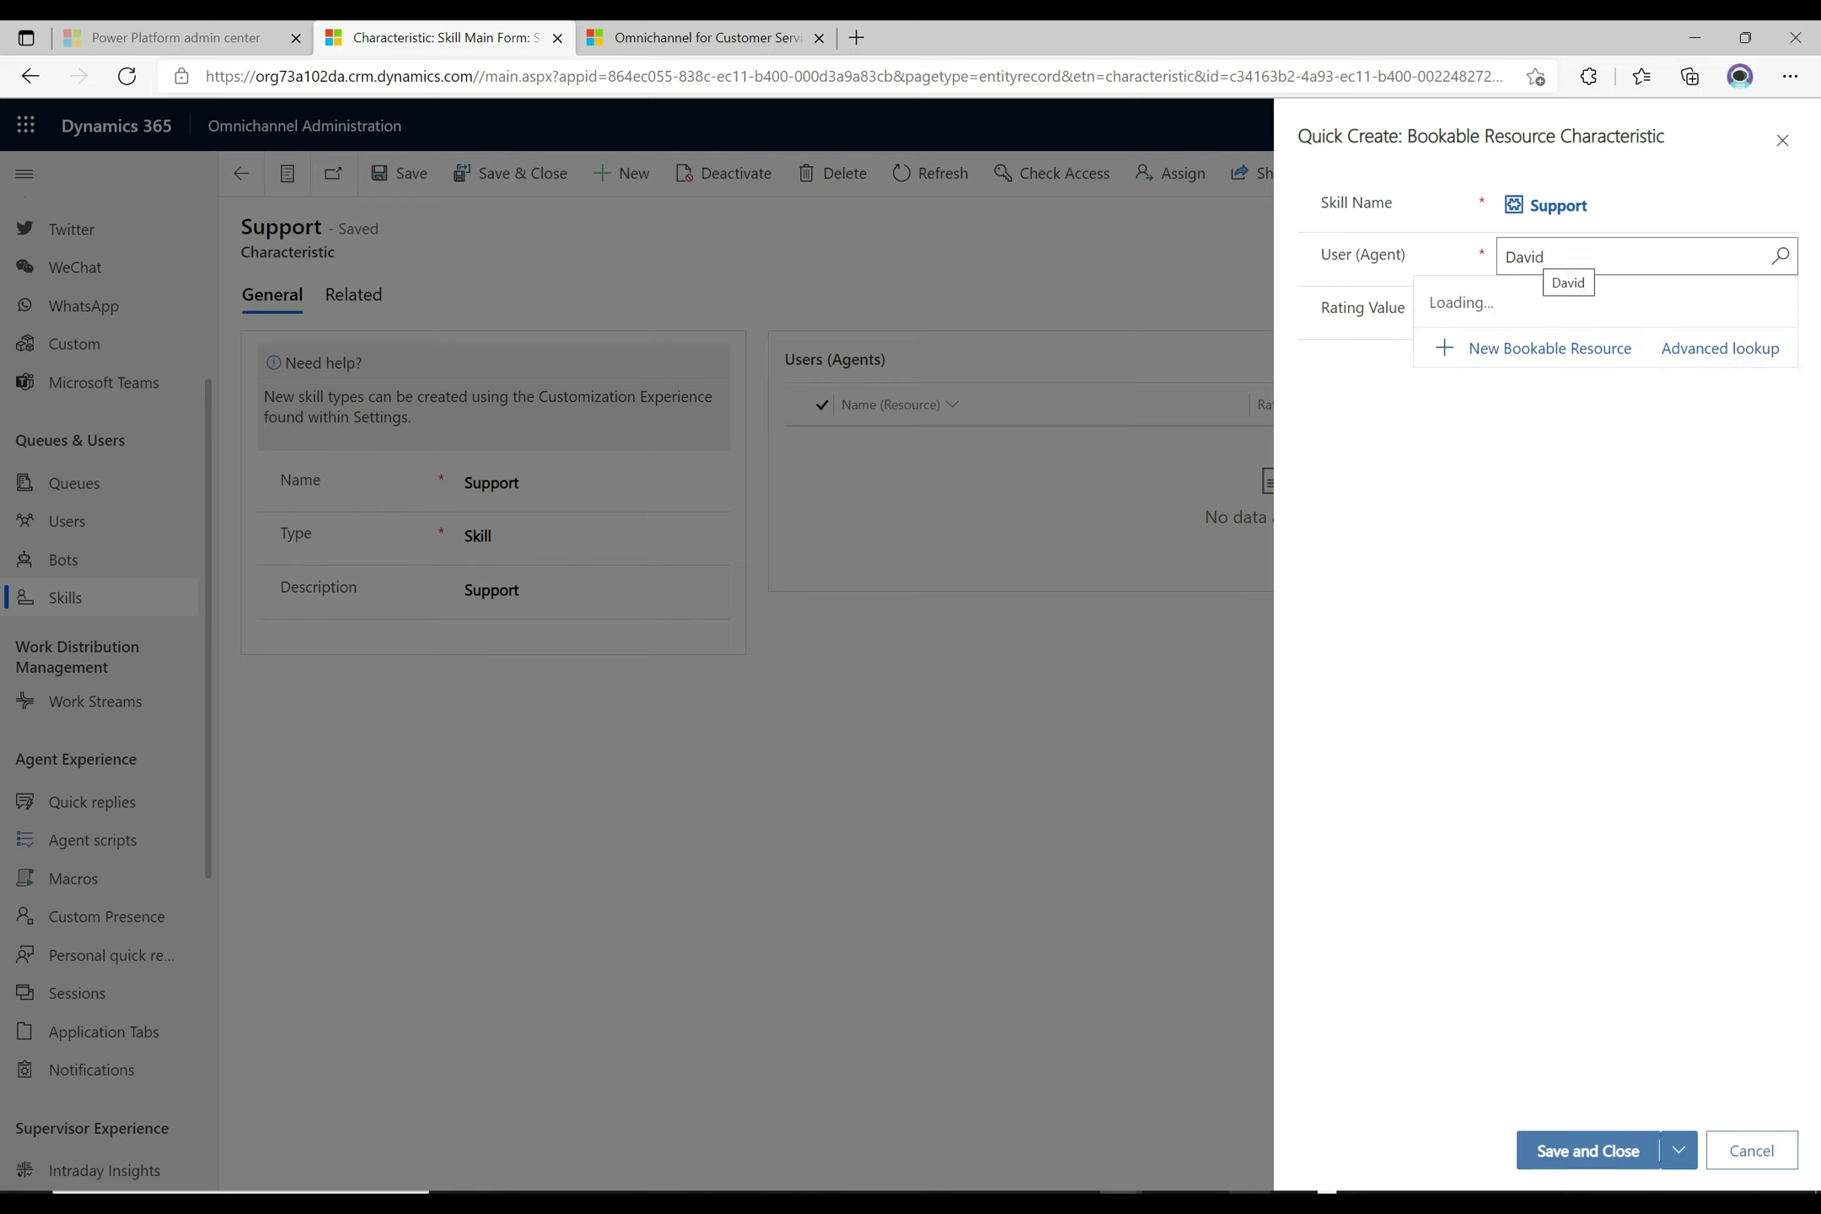
key("ctrl+a")
key("BackSpace")
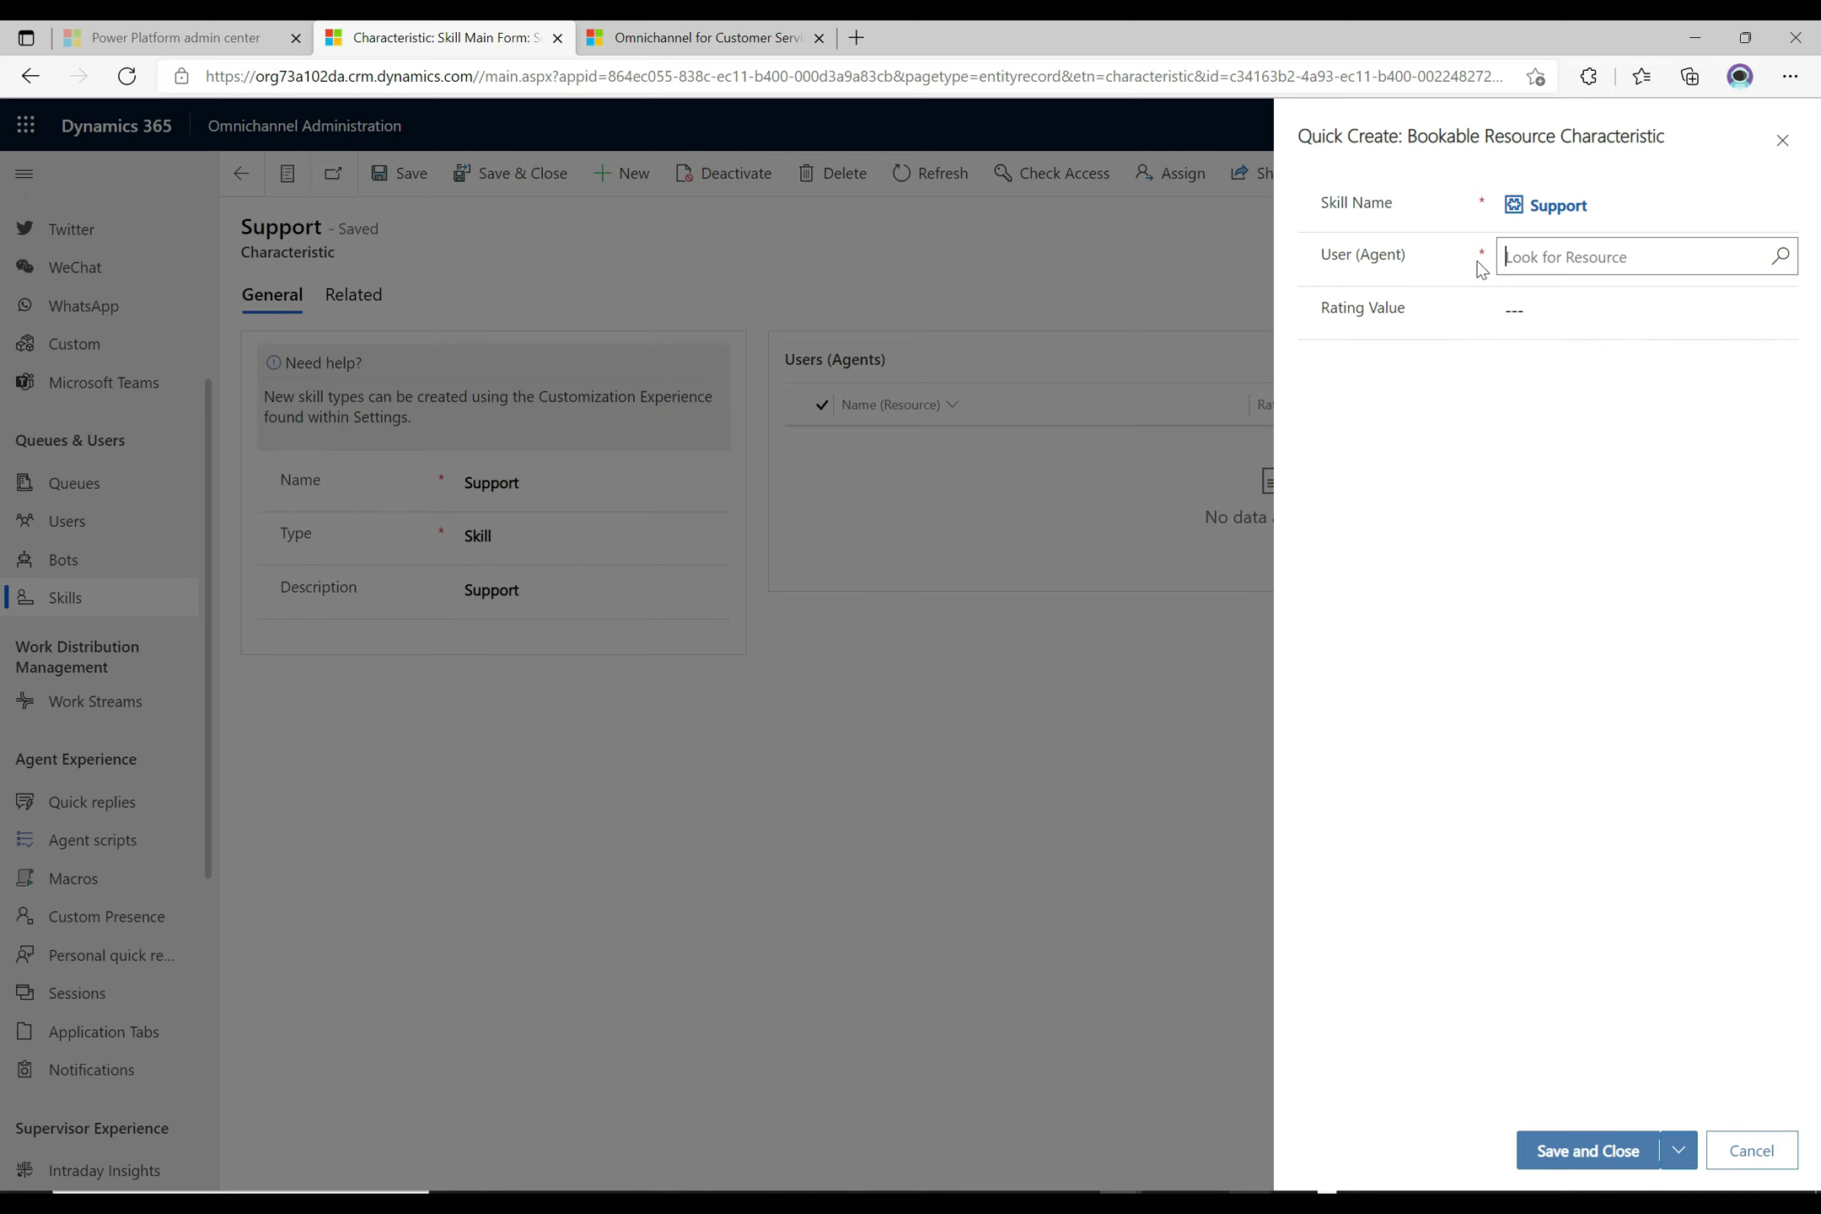
key("Tab")
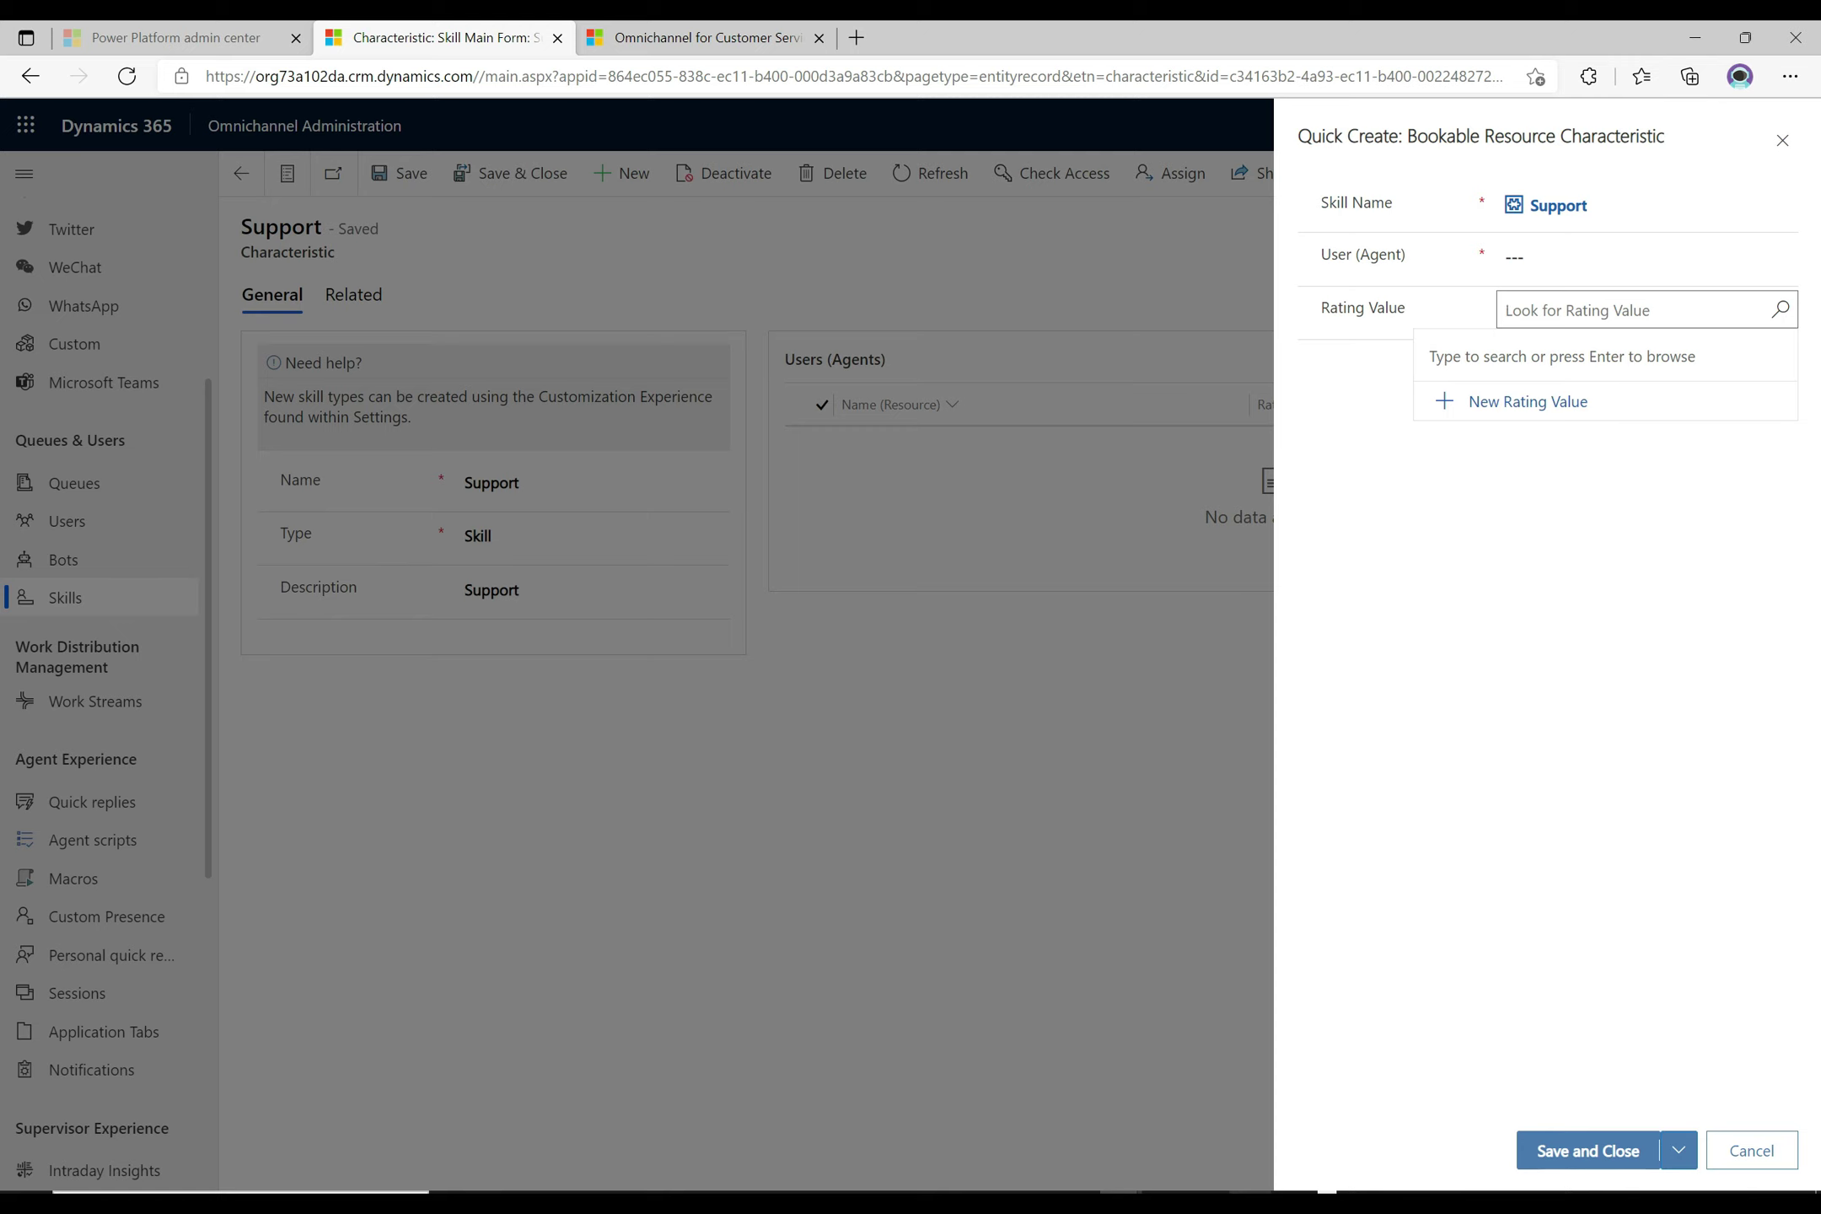
left_click(1517, 256)
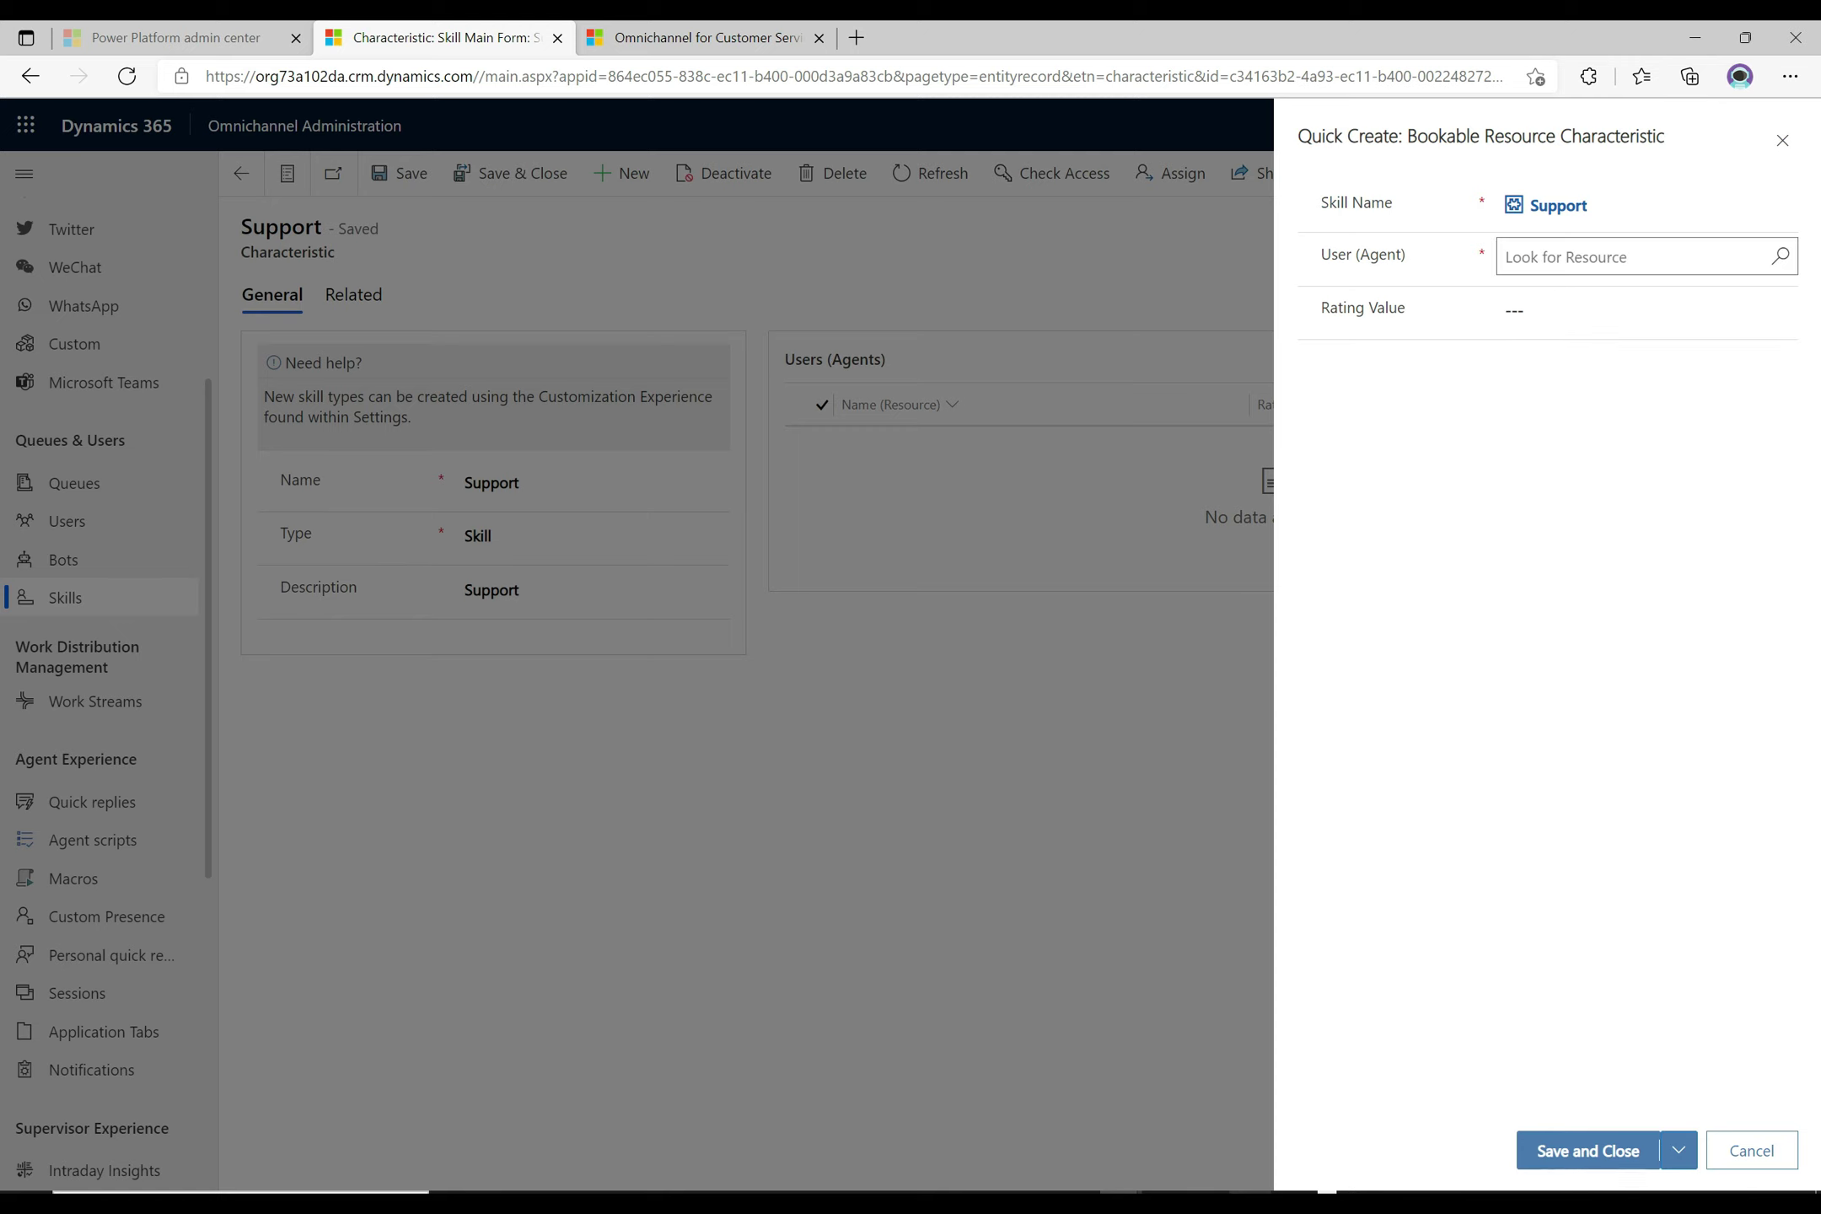
left_click(1536, 376)
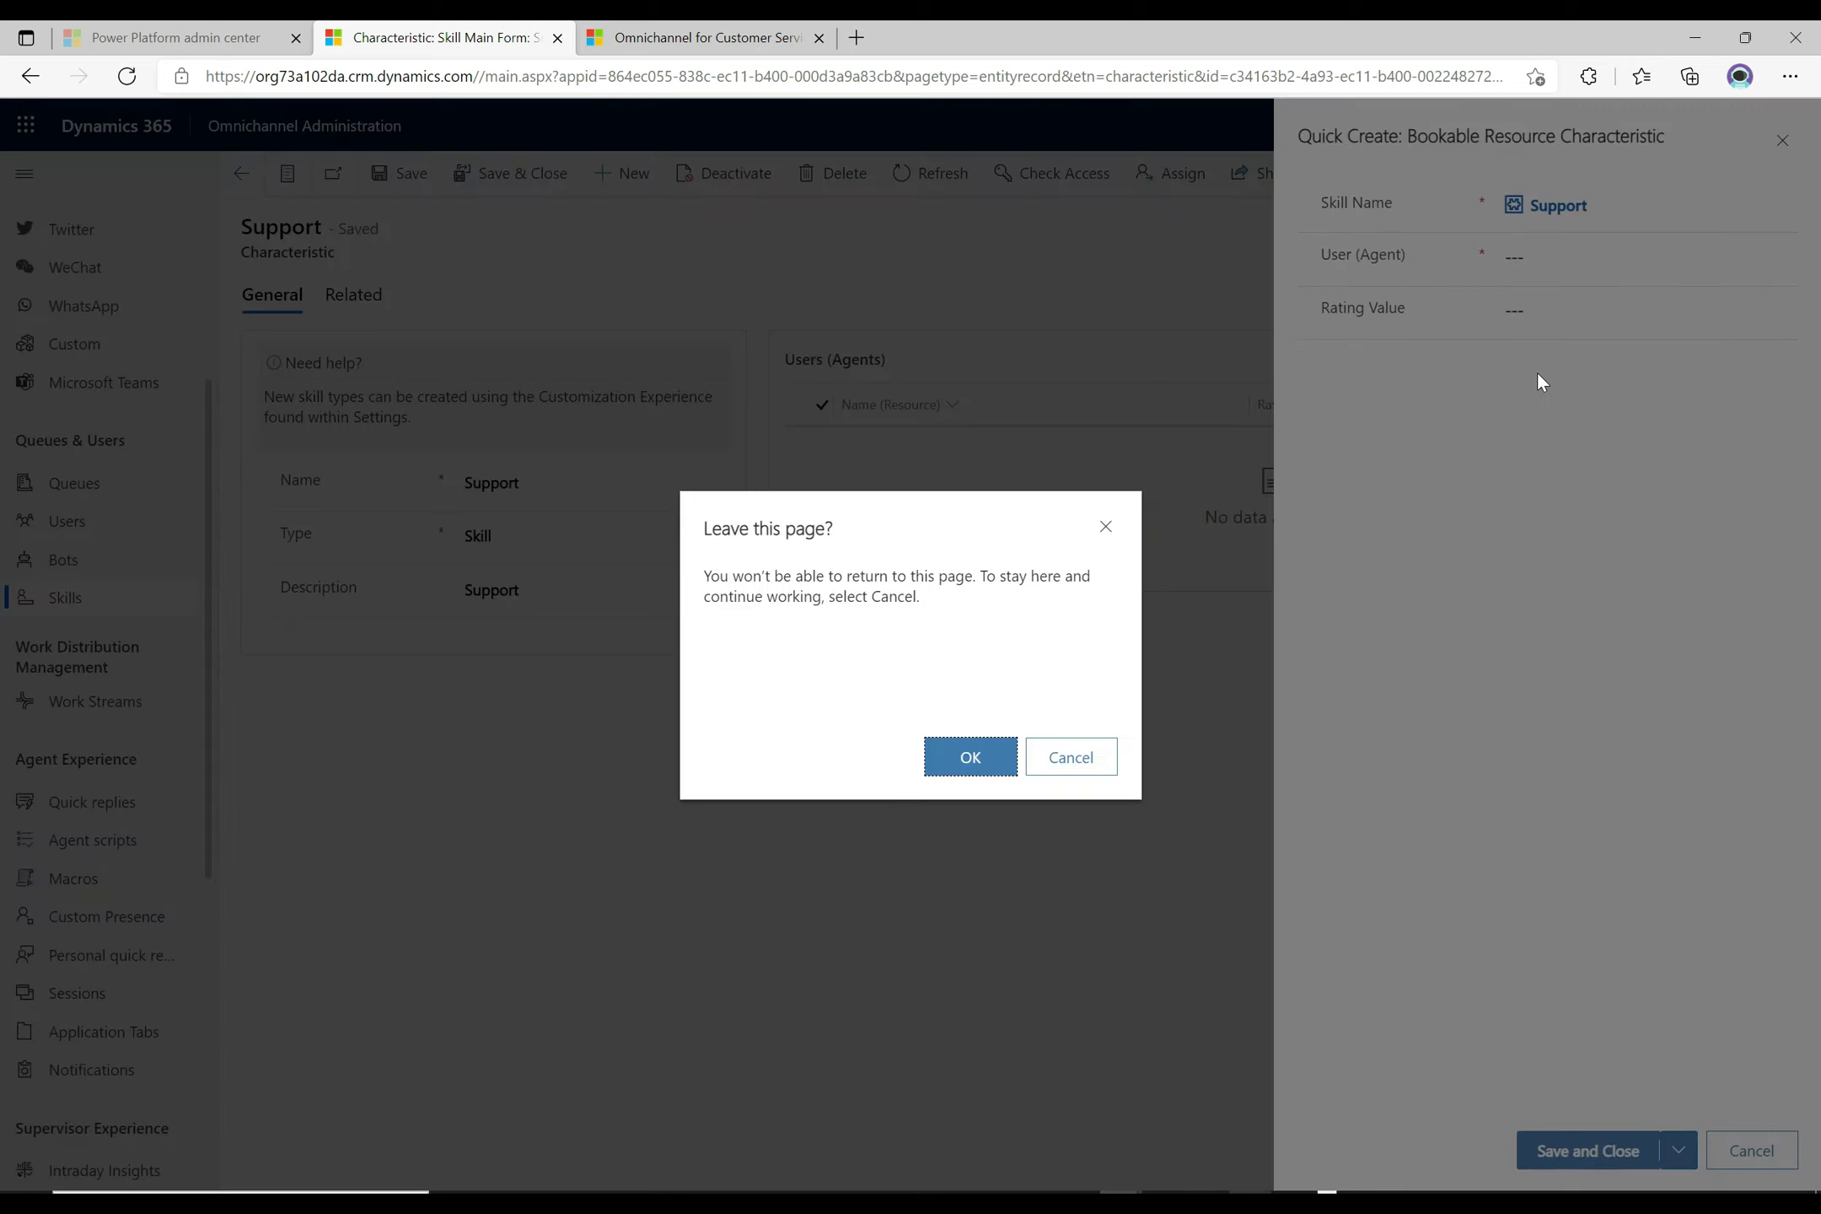
left_click(970, 757)
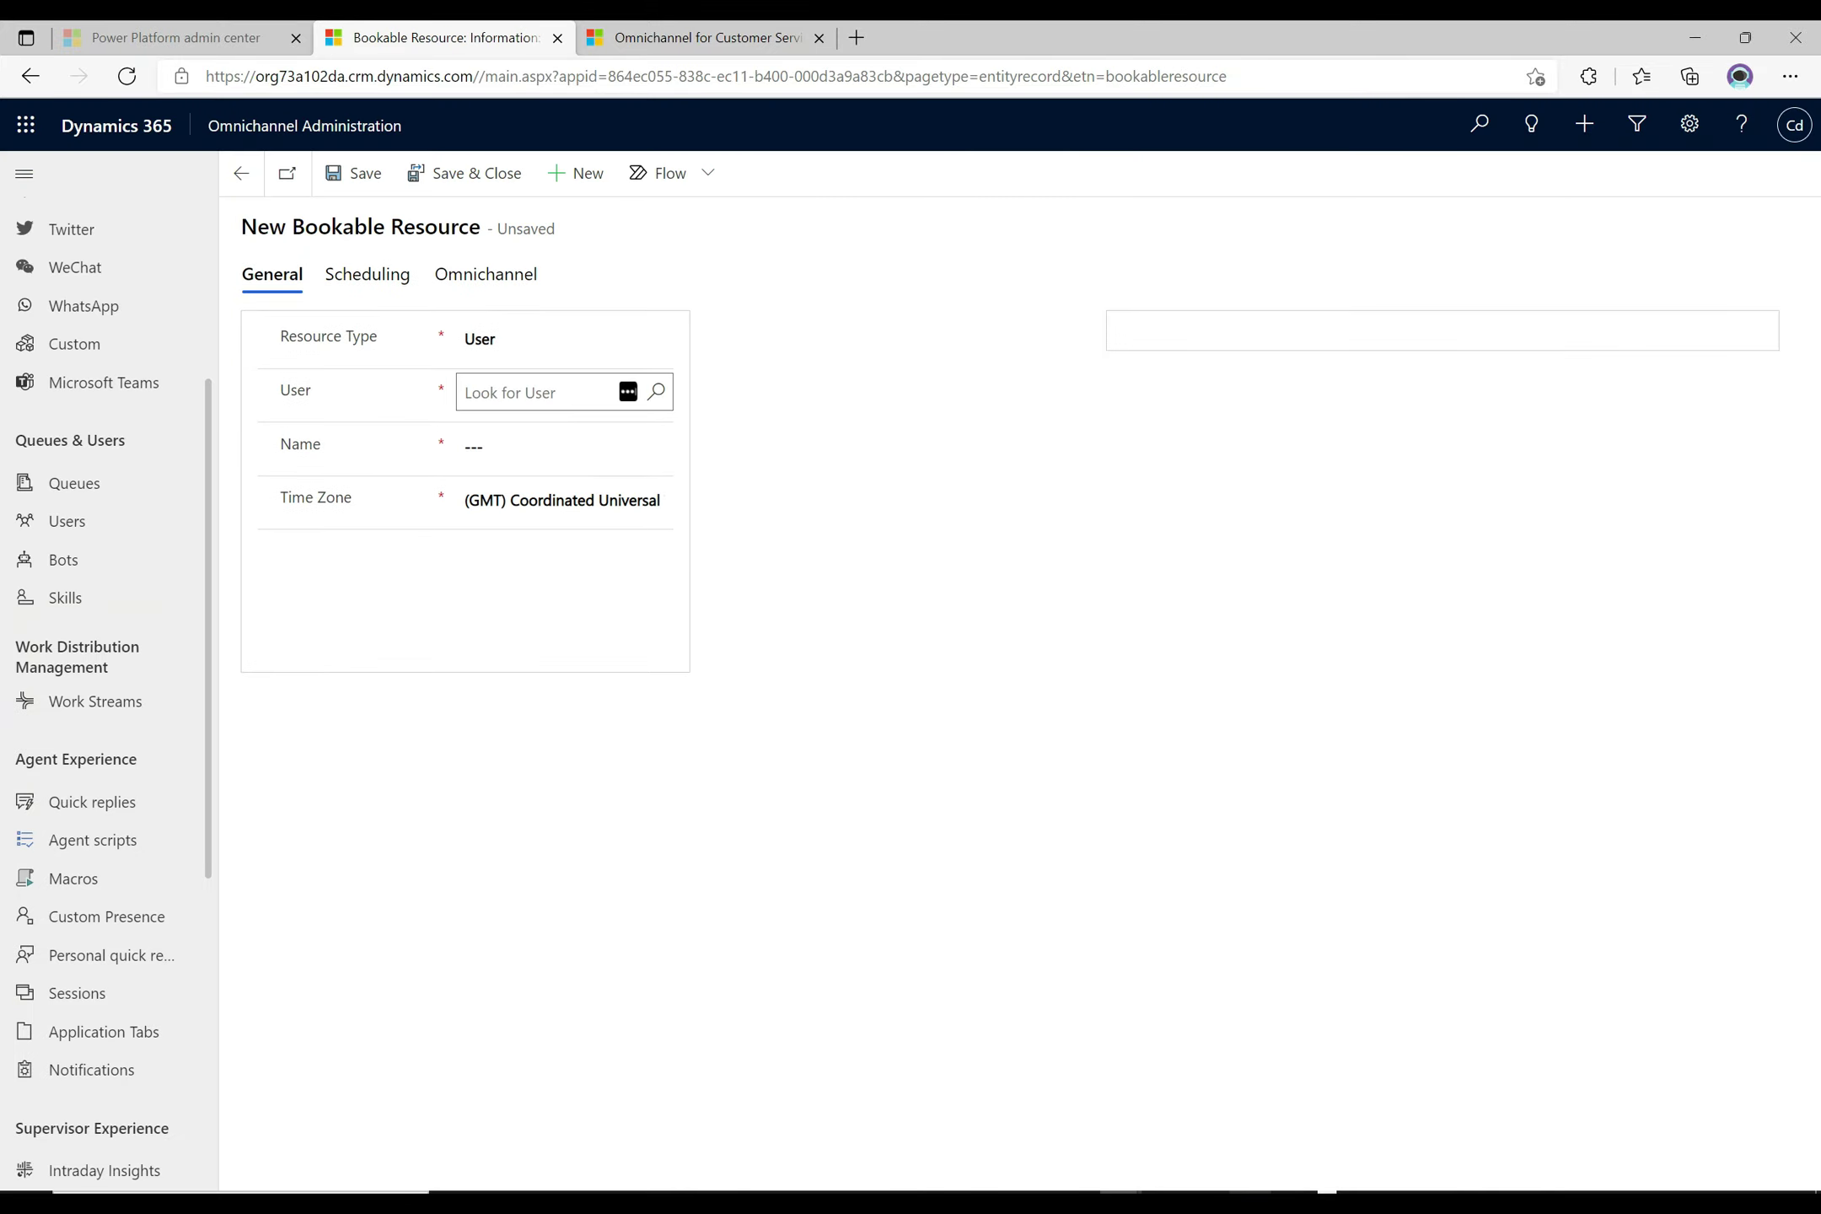
Look up the second agent as the resource's user and save the bookable resource
left_click(504, 394)
type("David")
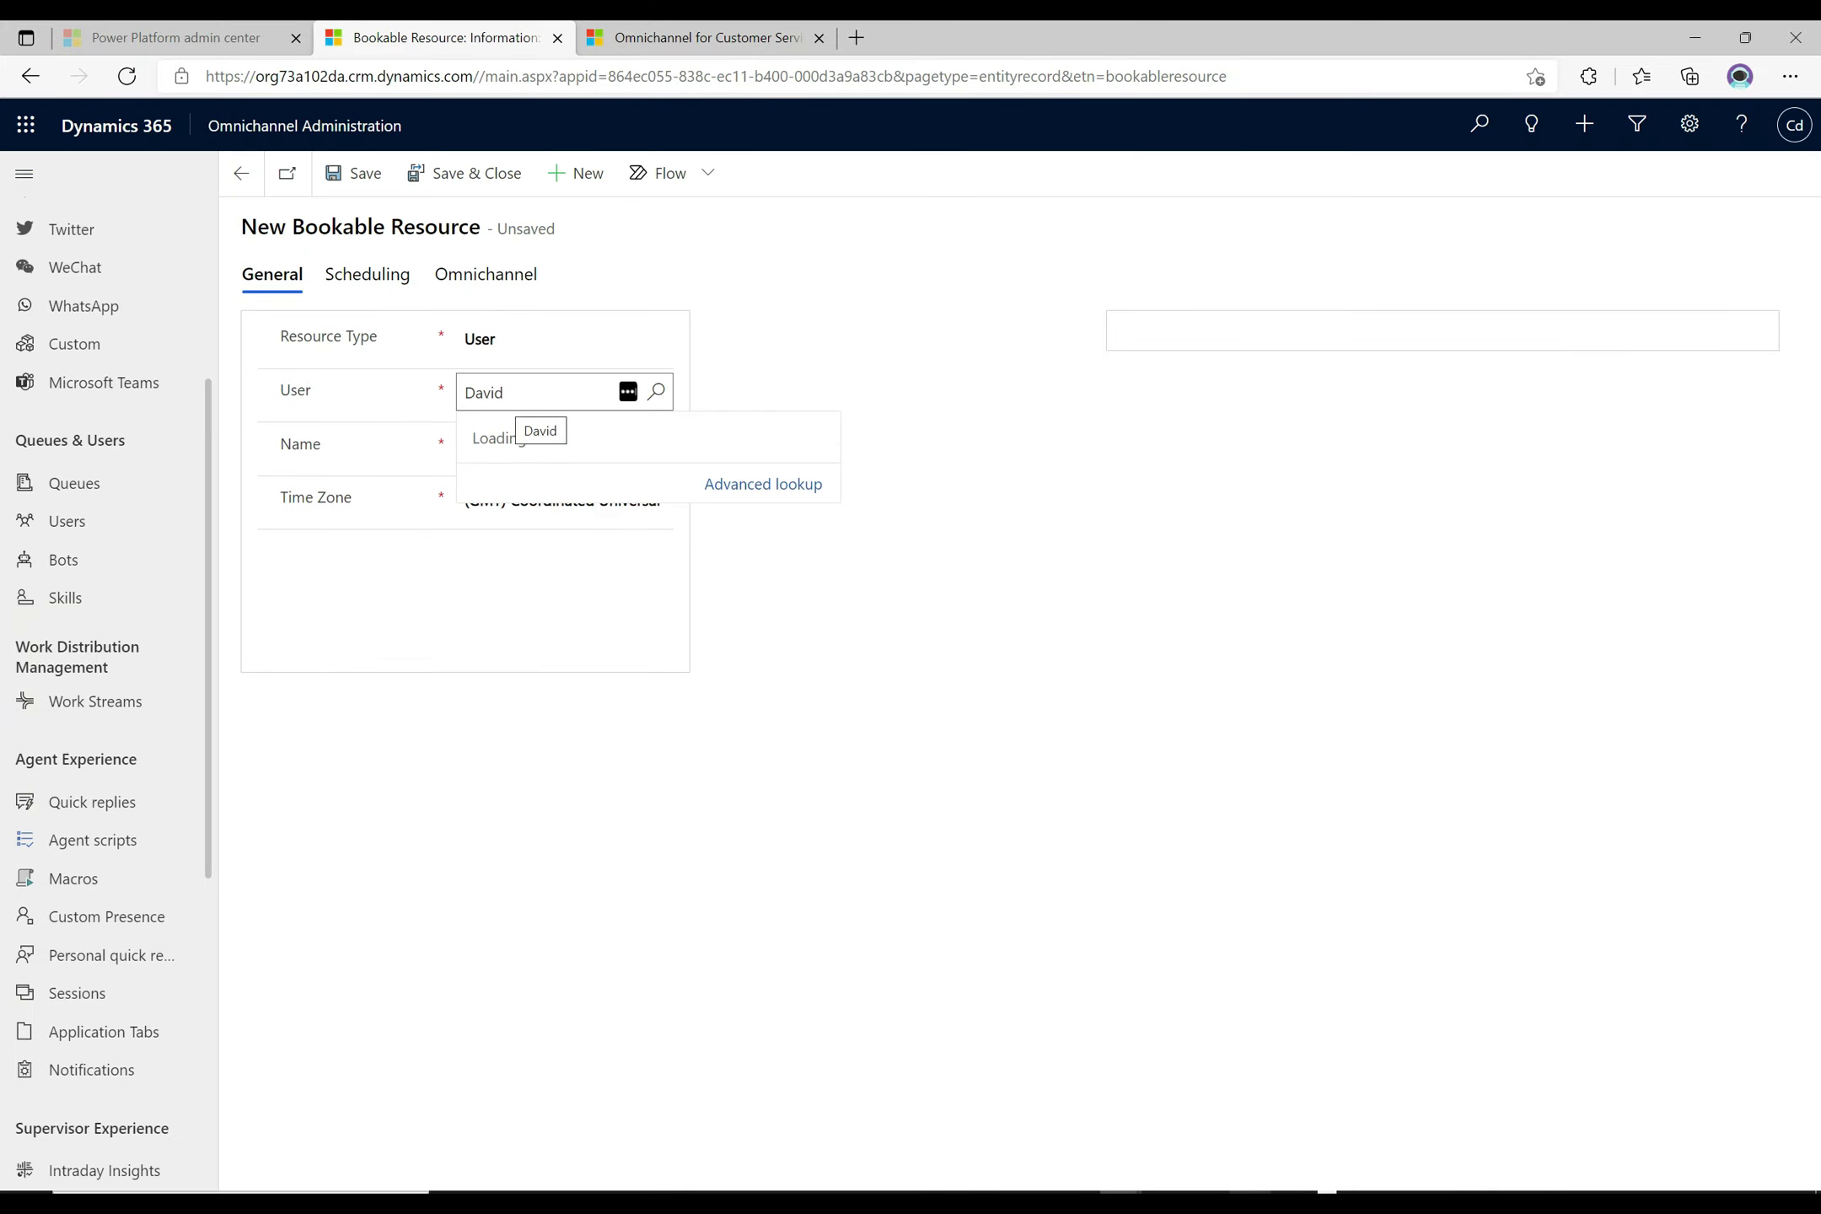
left_click(605, 481)
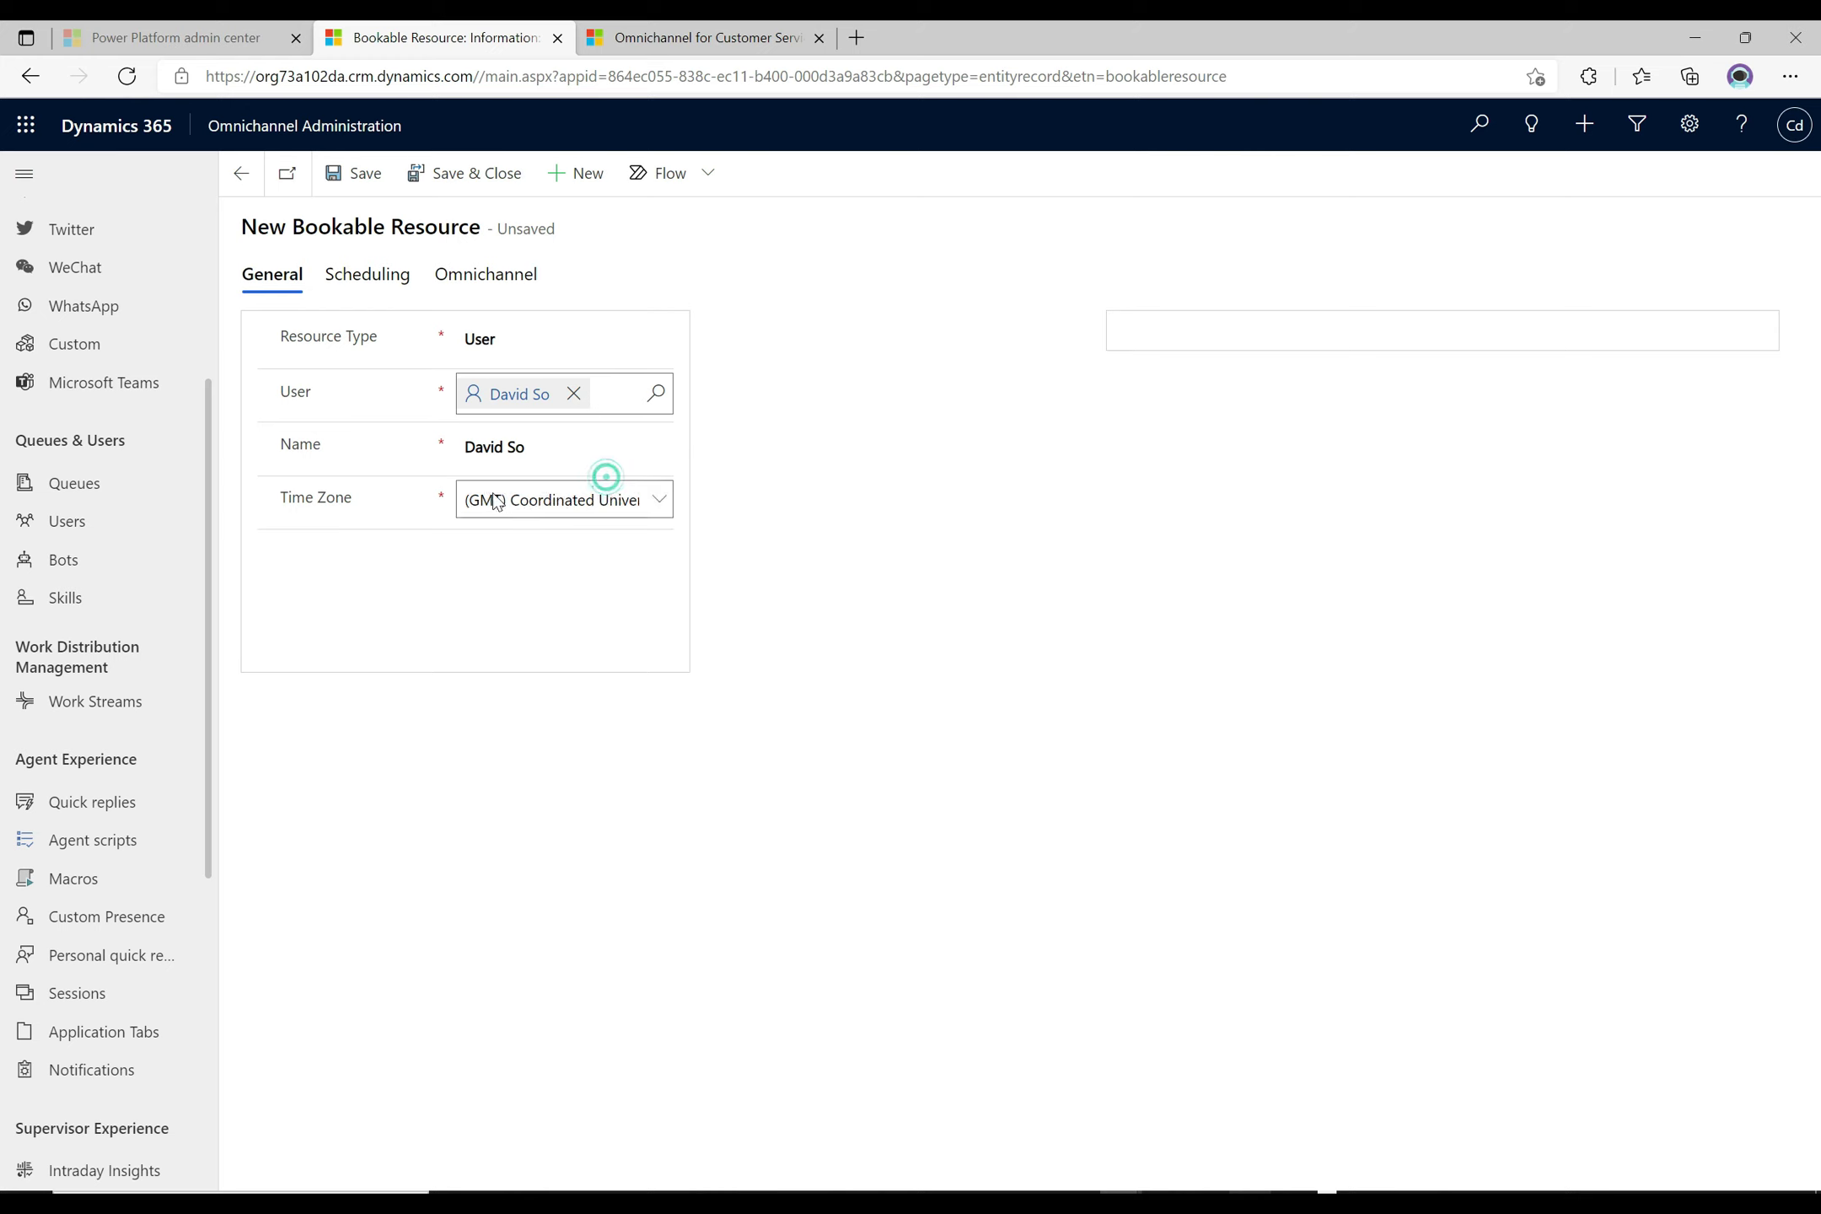
left_click(349, 187)
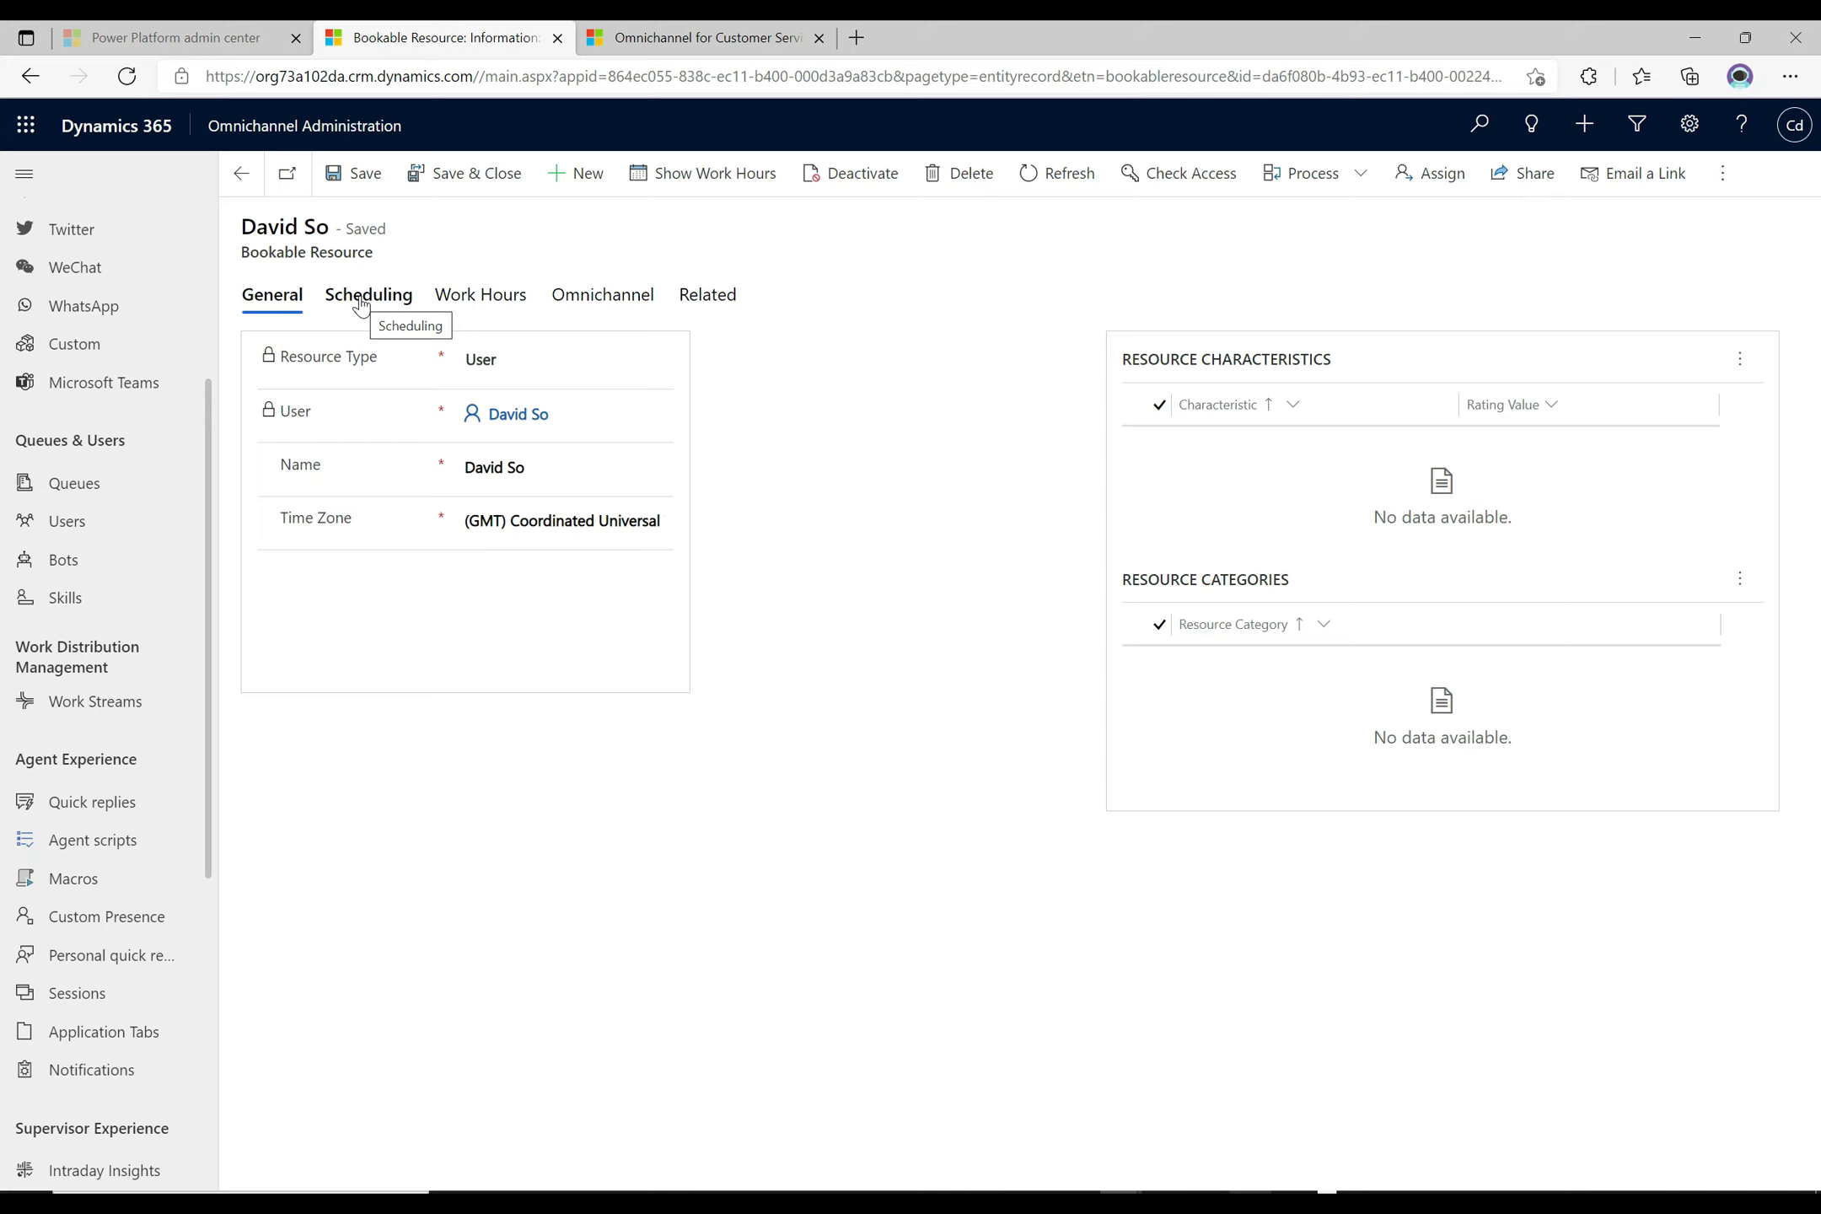
Add a resource characteristic with Skill Support and Rating Value Proficient, then save and close
left_click(1739, 359)
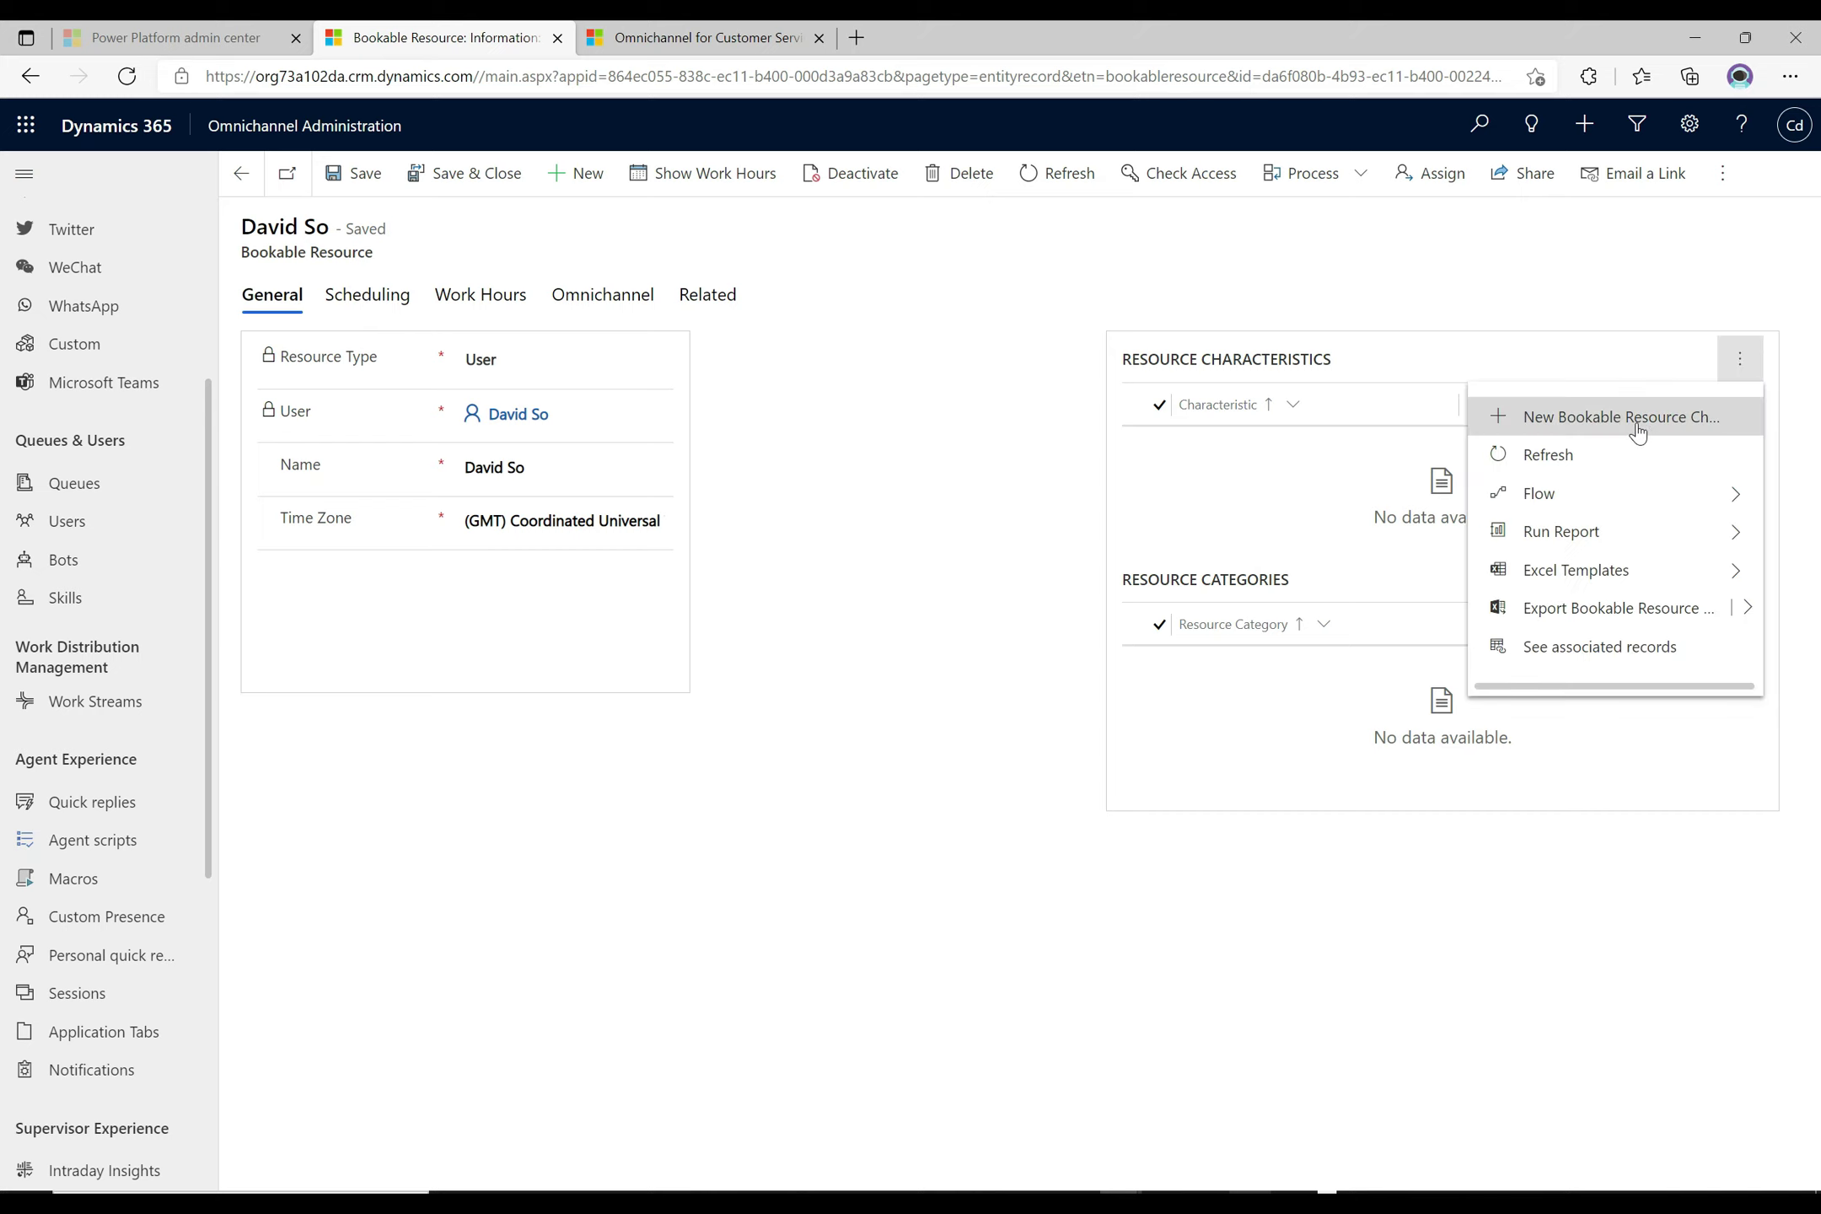
left_click(1636, 430)
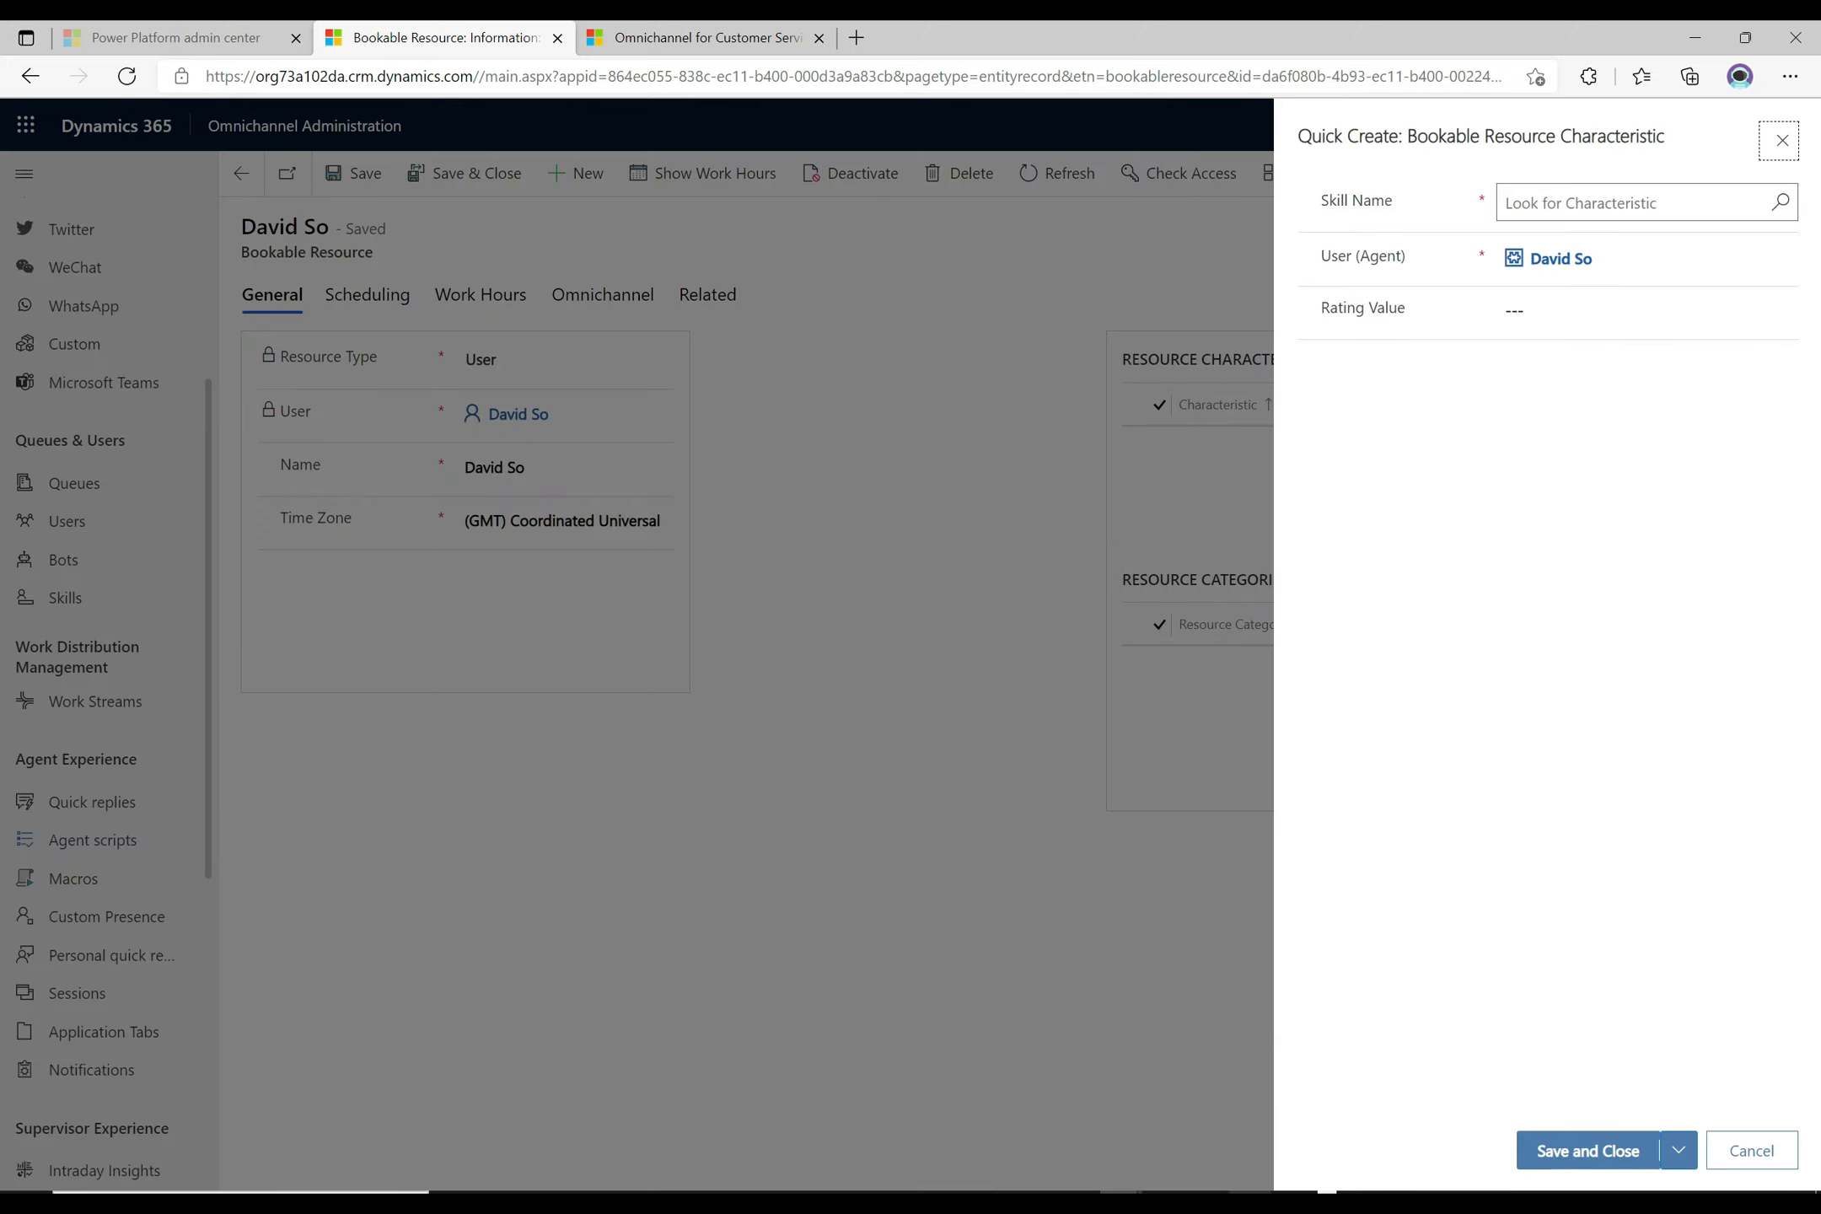
left_click(1559, 203)
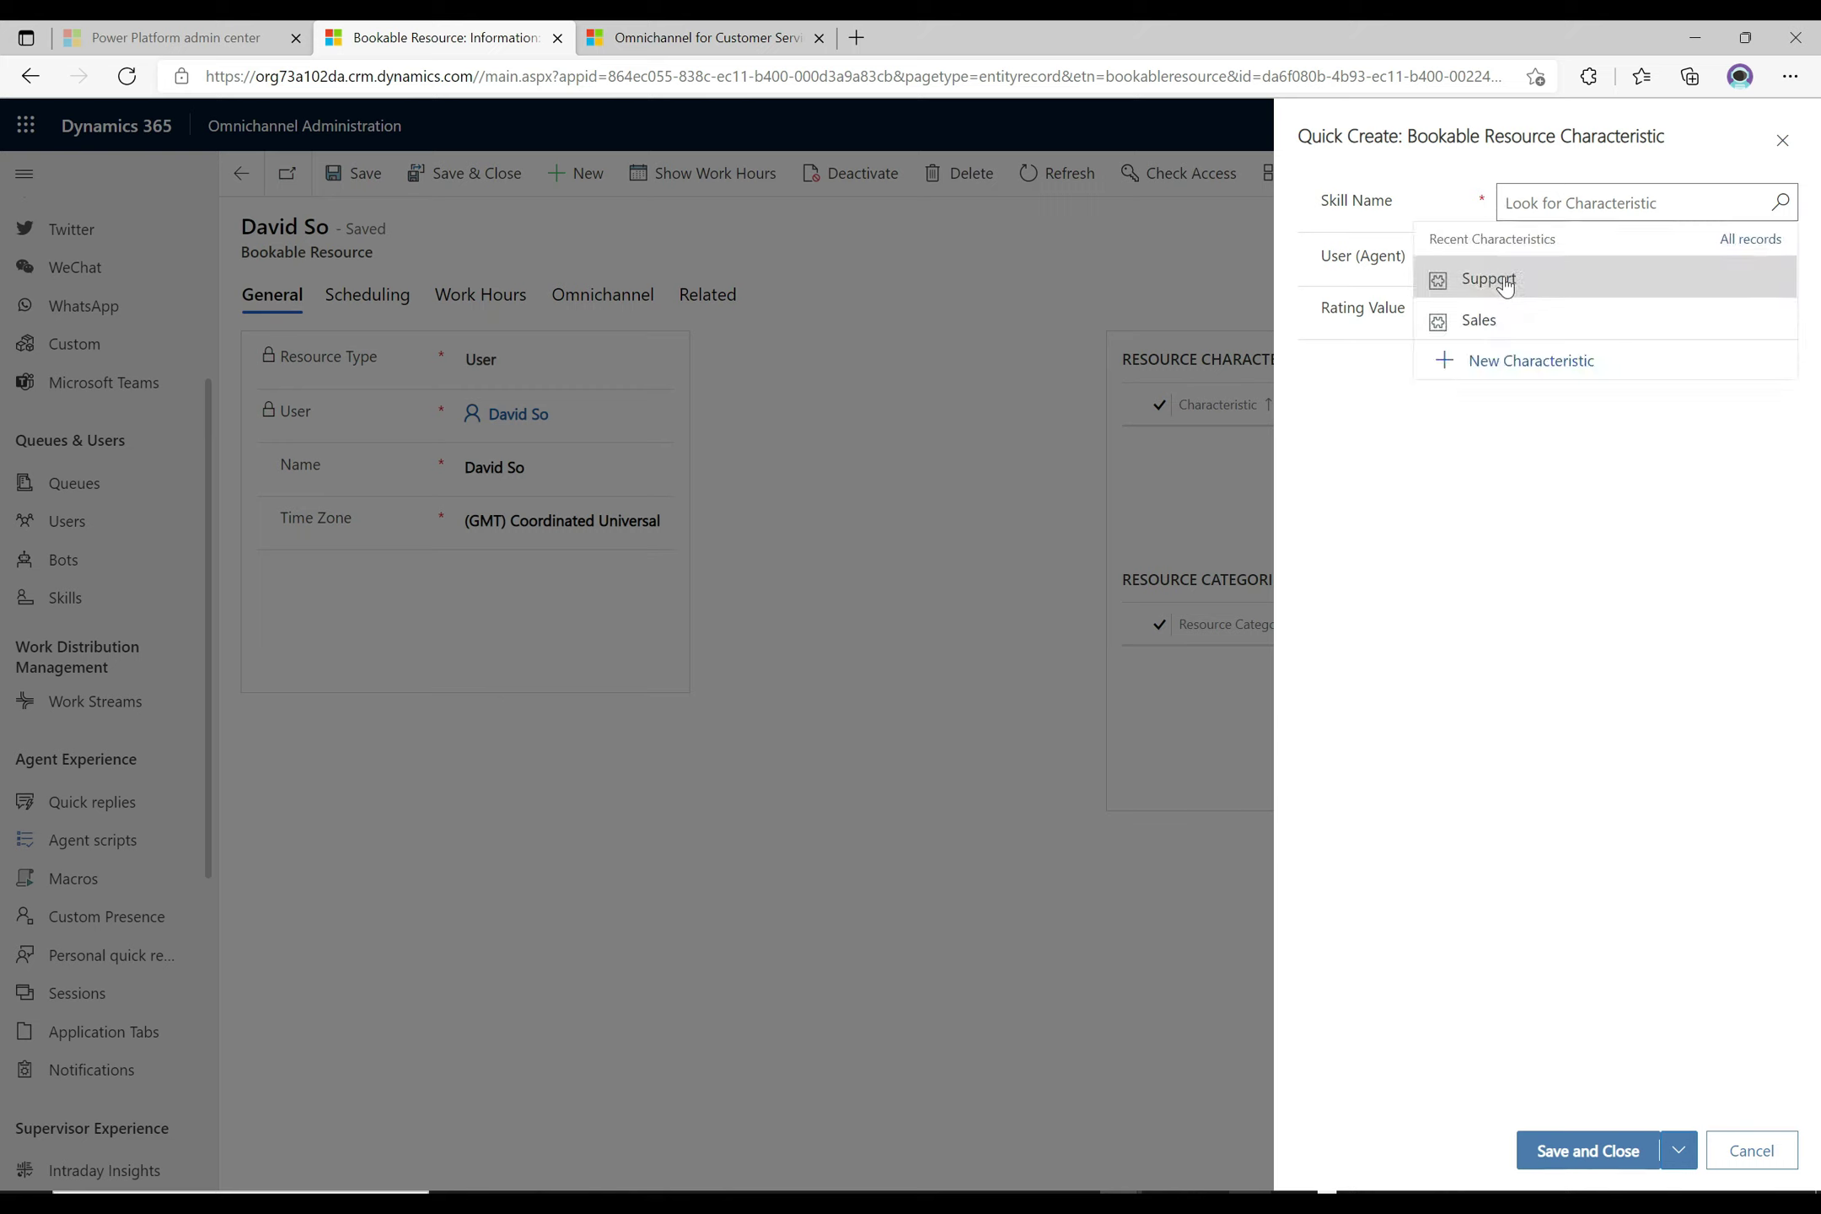
left_click(1506, 281)
left_click(1559, 310)
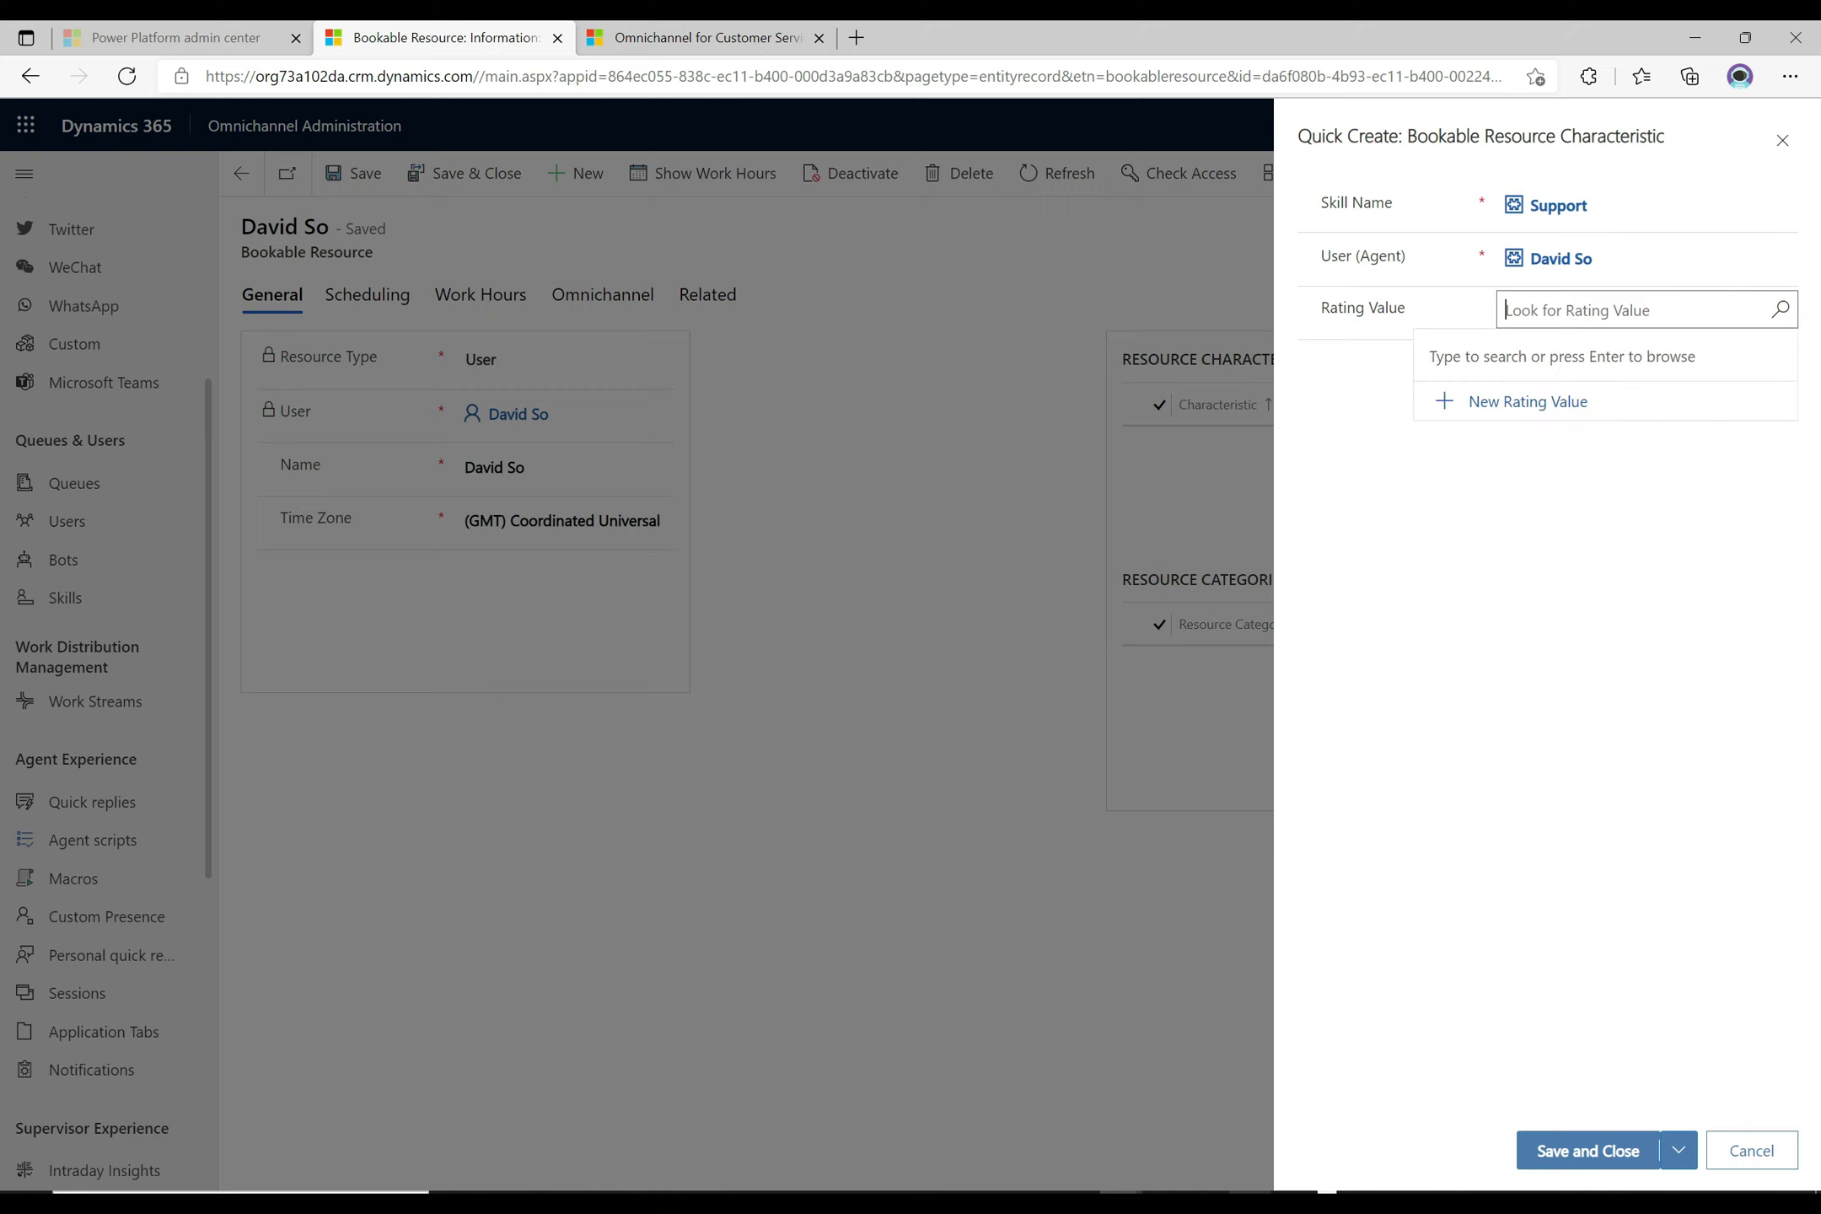
left_click(1511, 493)
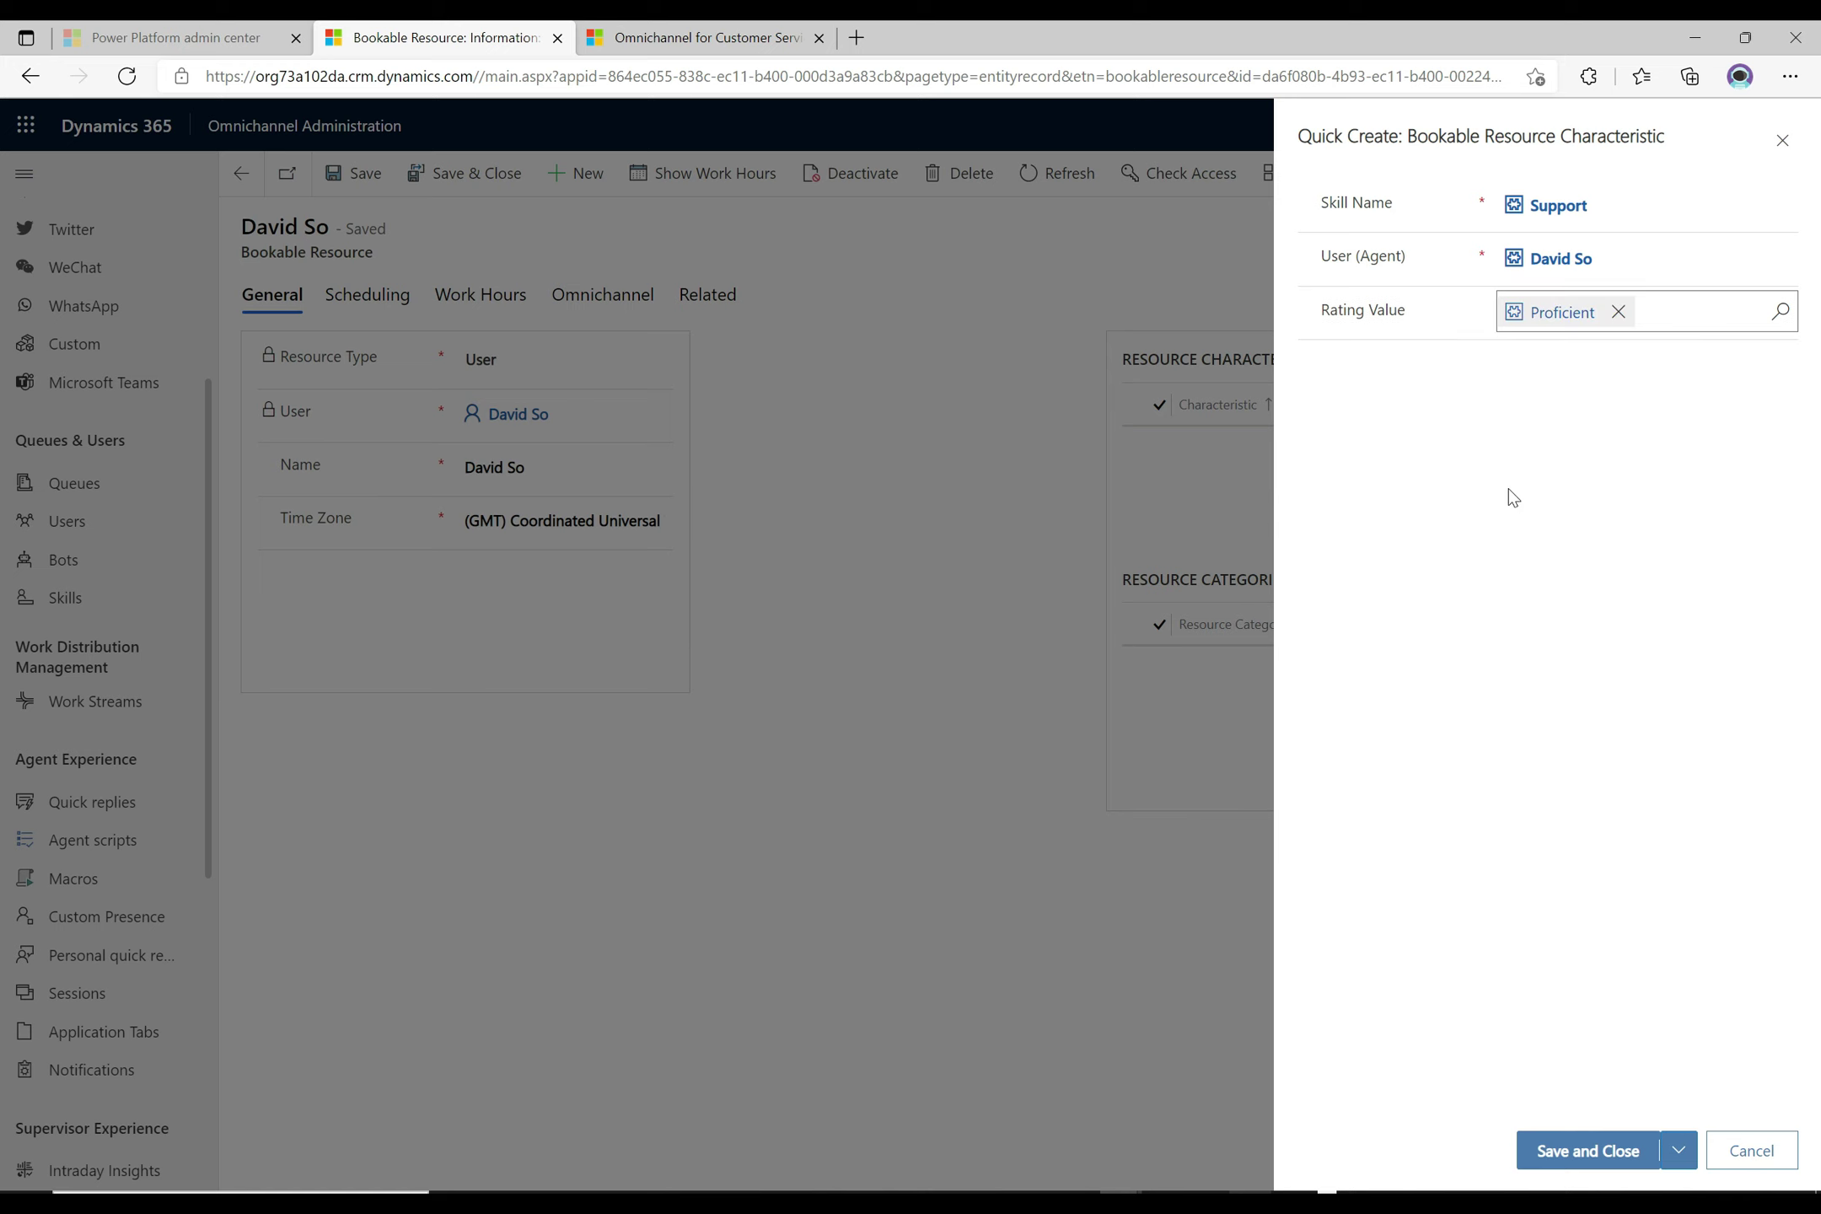
left_click(1595, 1139)
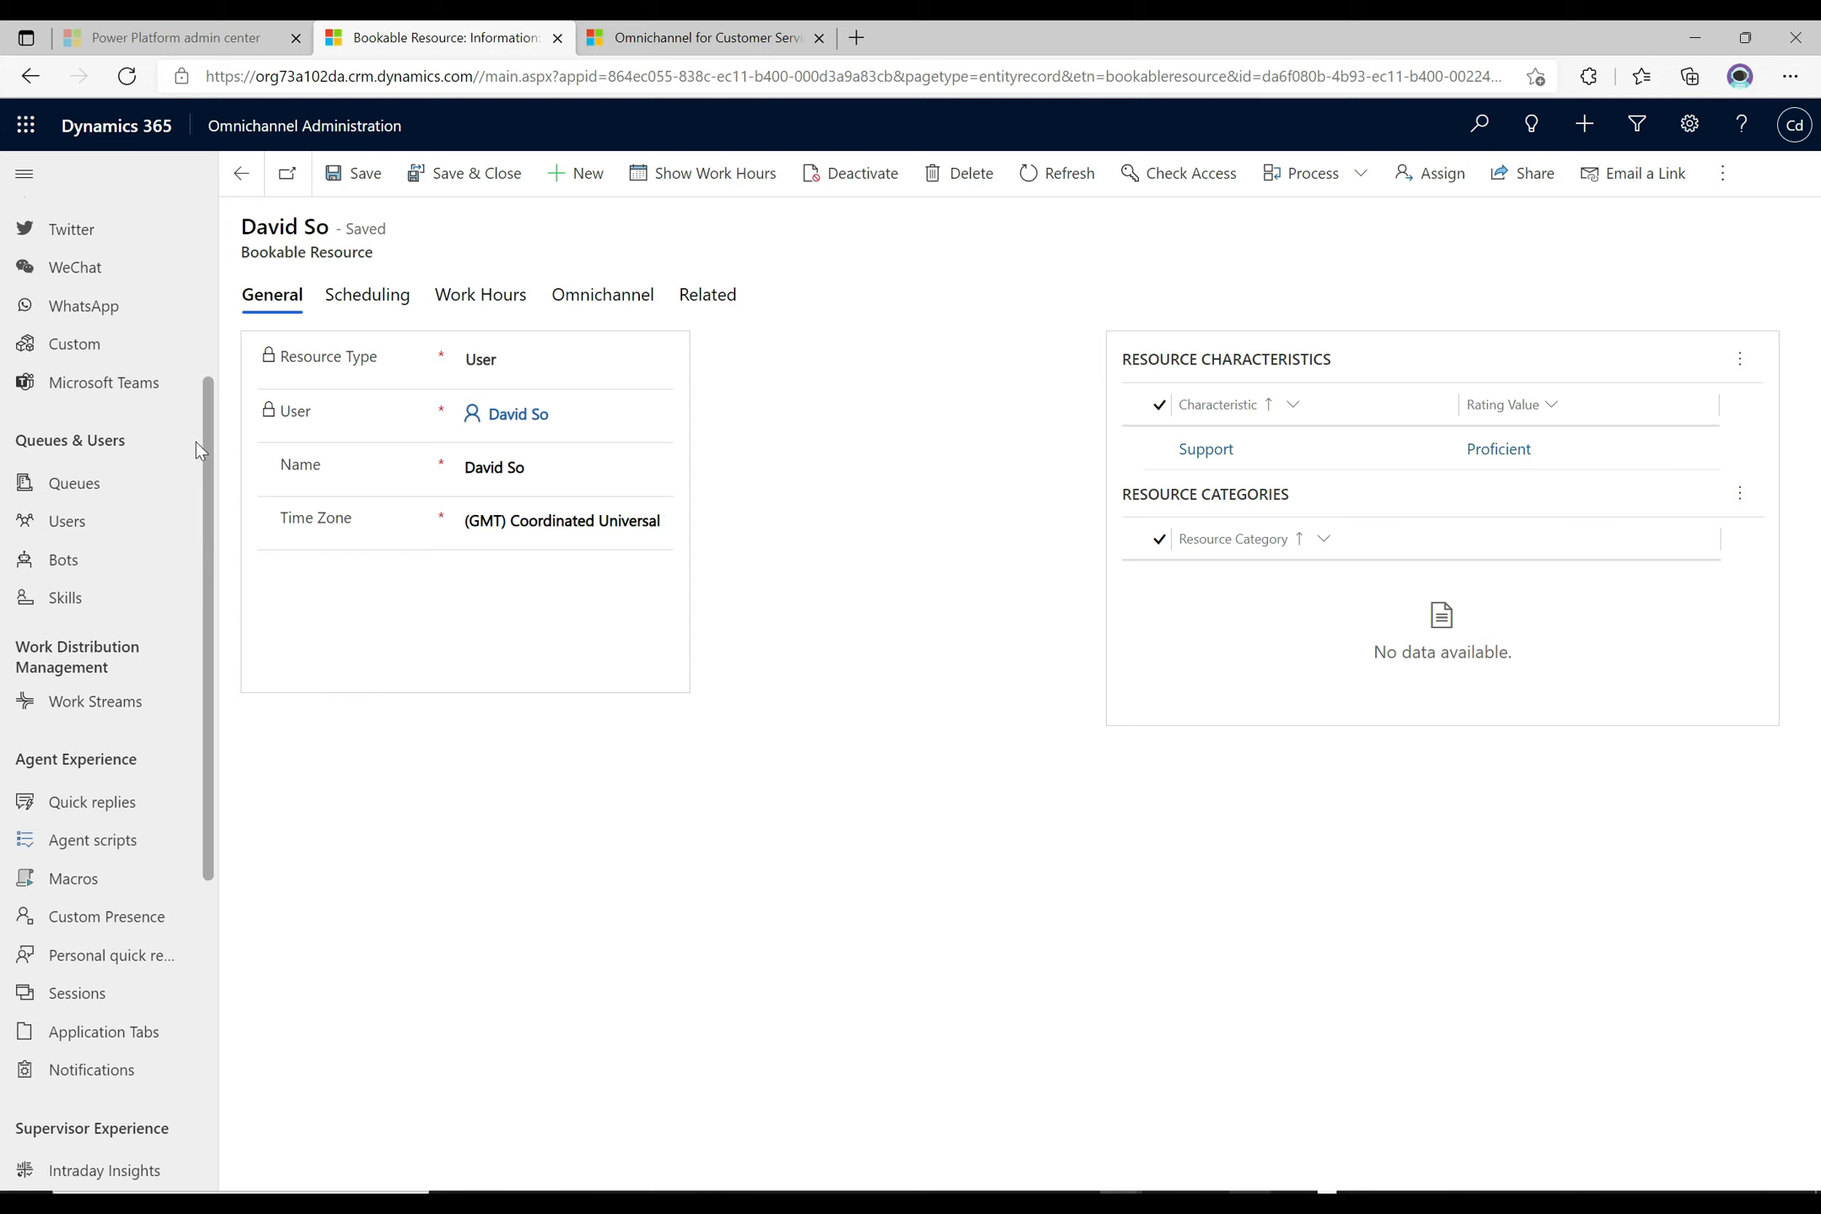
In Website Chat's Surveys tab, delete all four pre-chat questions and begin adding a question
left_click_drag(203, 517, 195, 348)
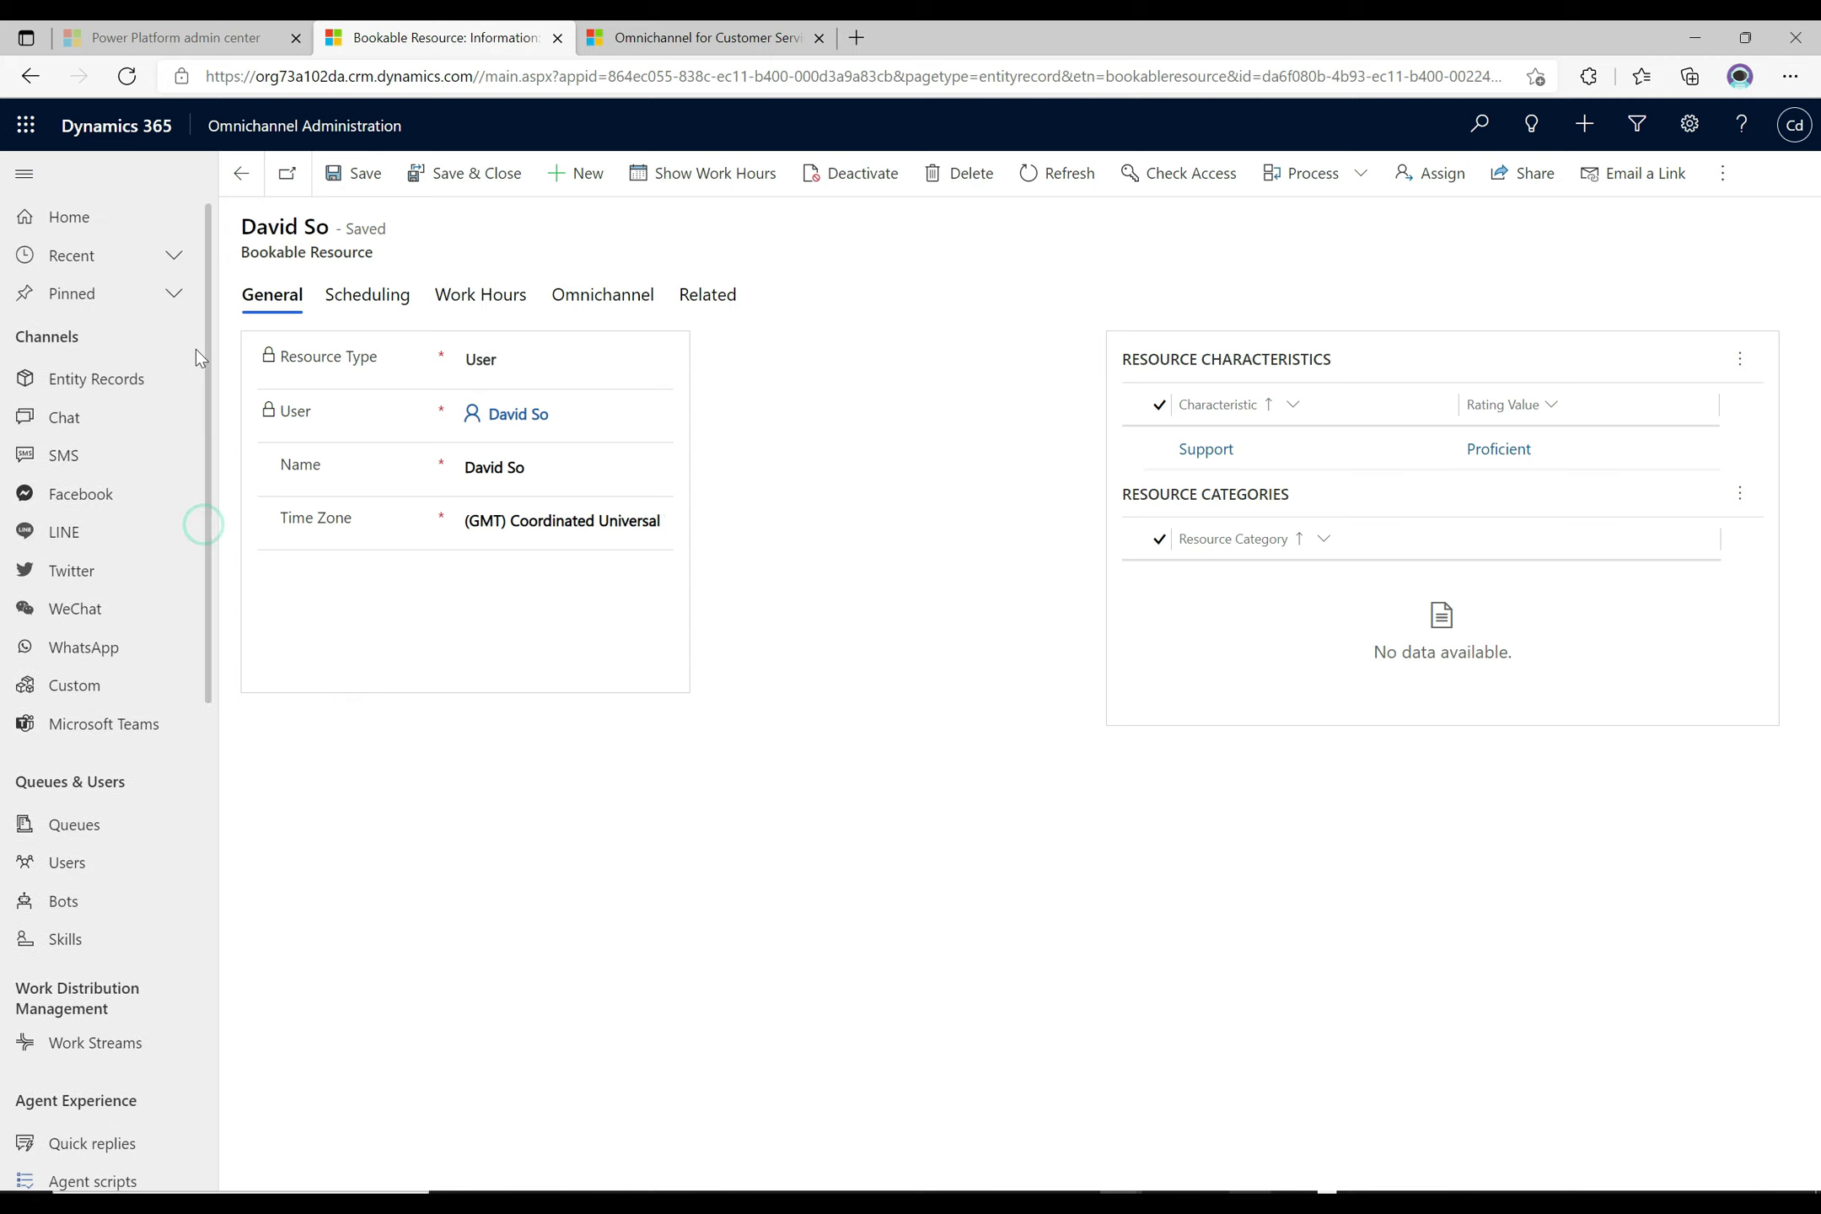
left_click(106, 434)
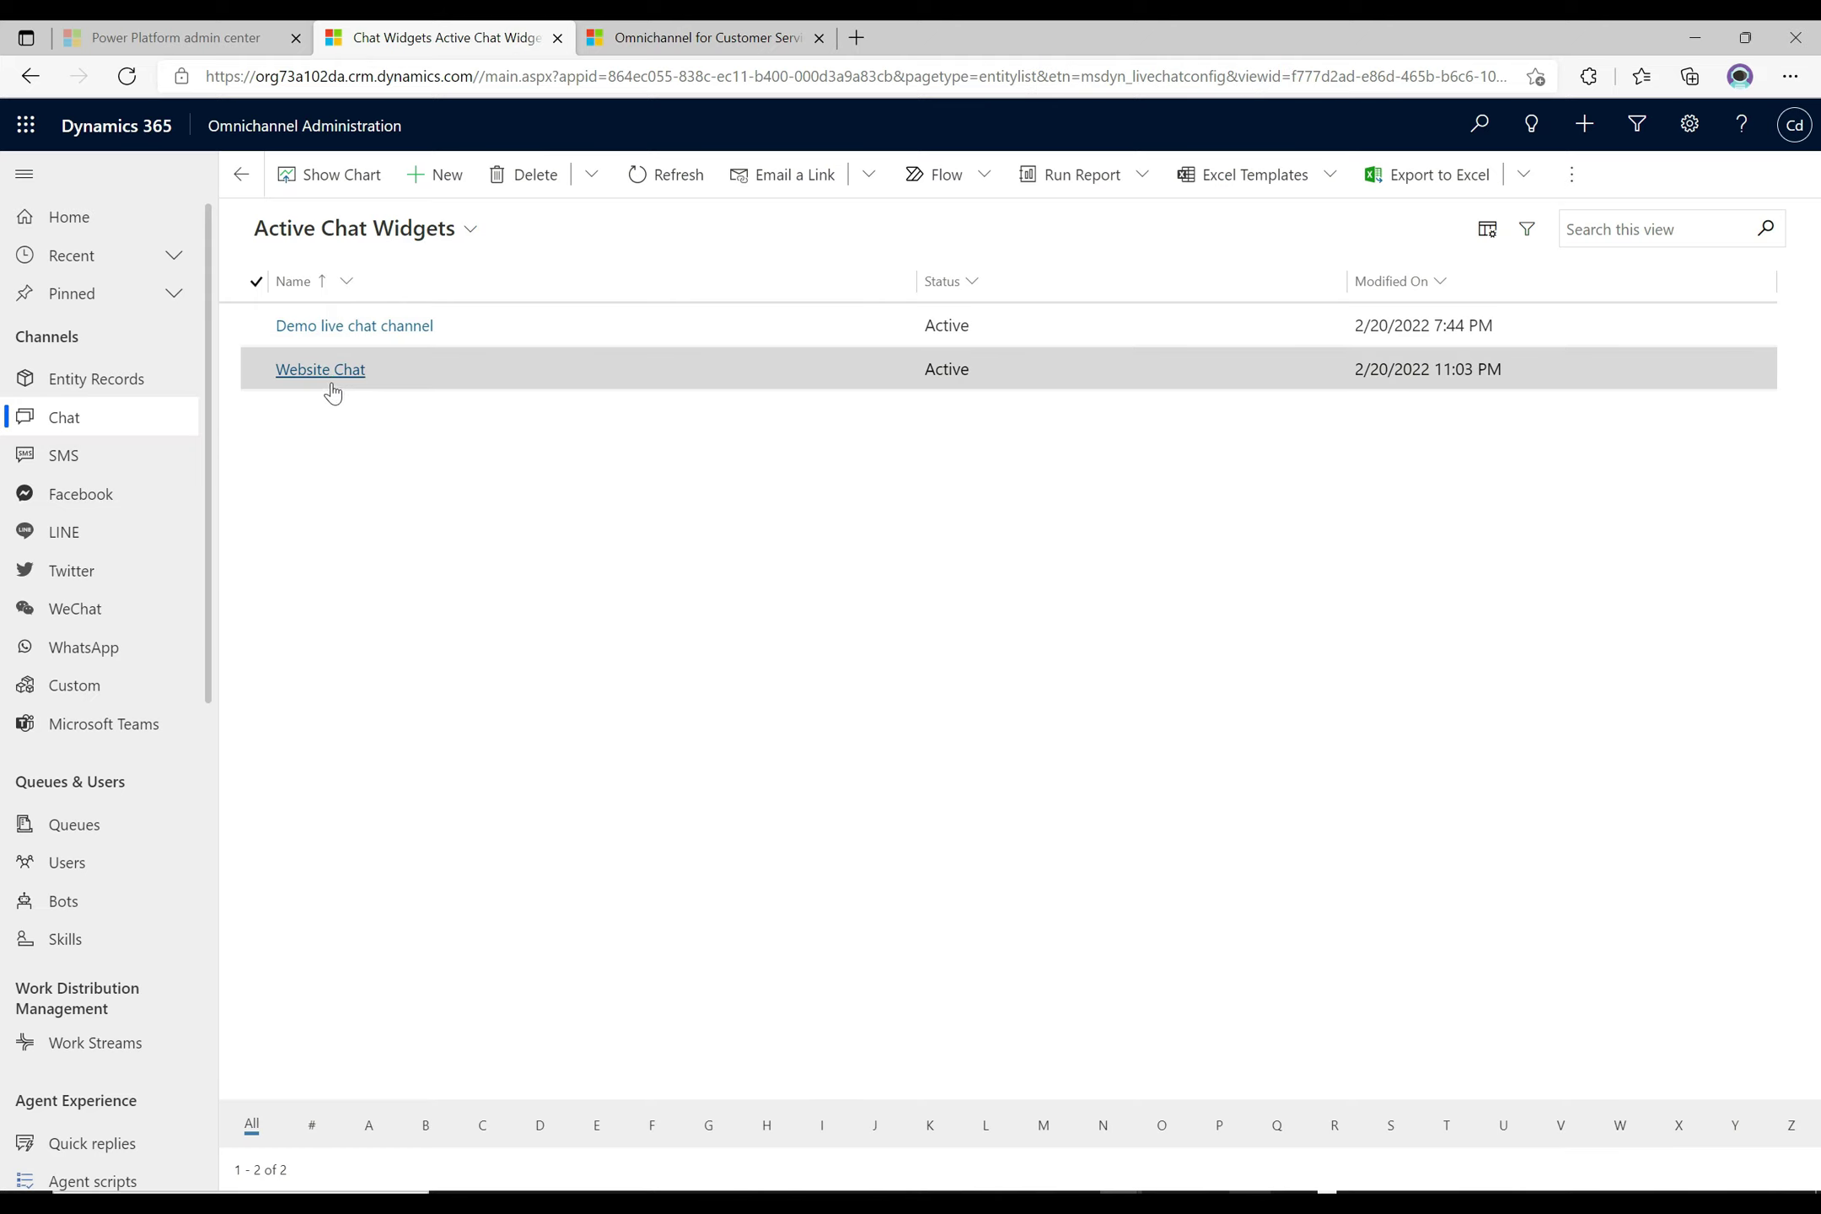
left_click(331, 370)
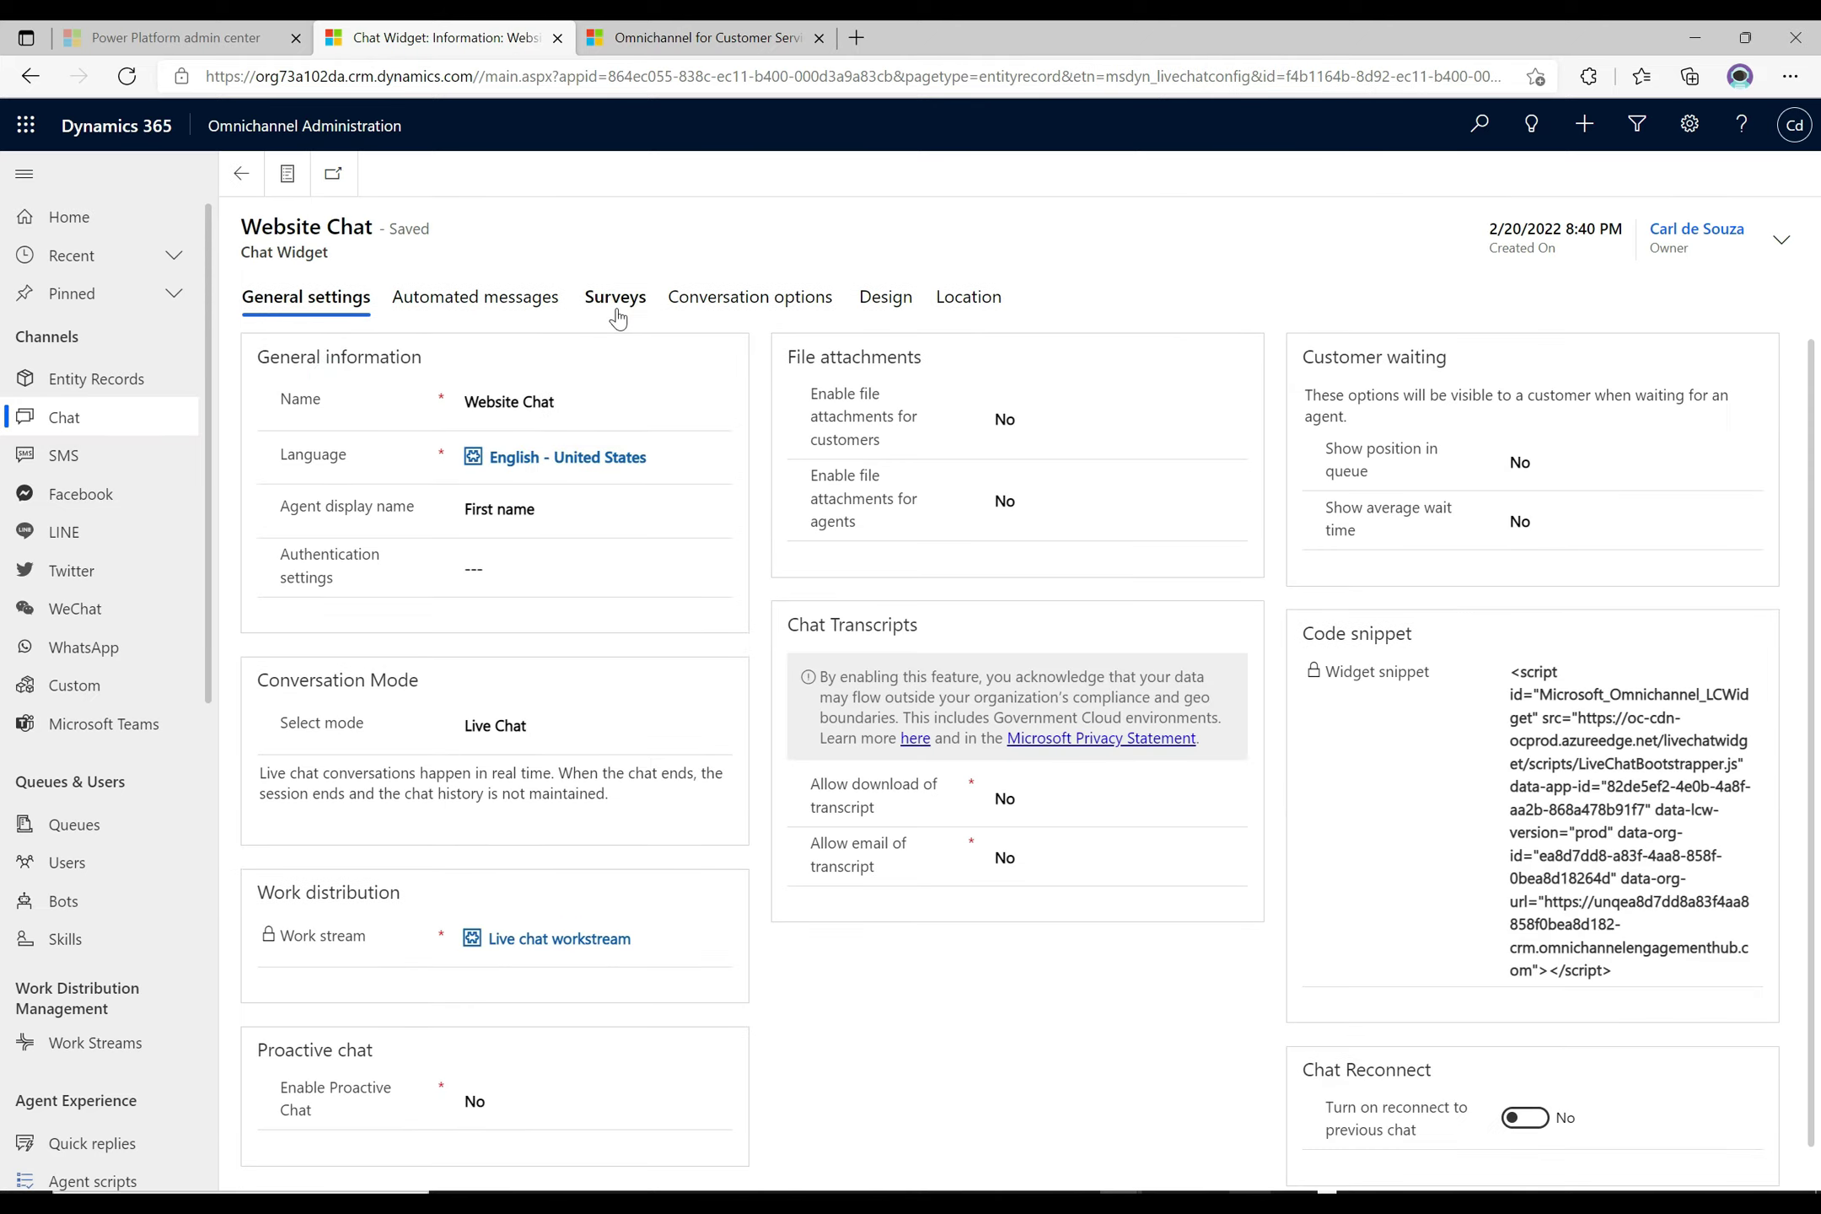
left_click(616, 302)
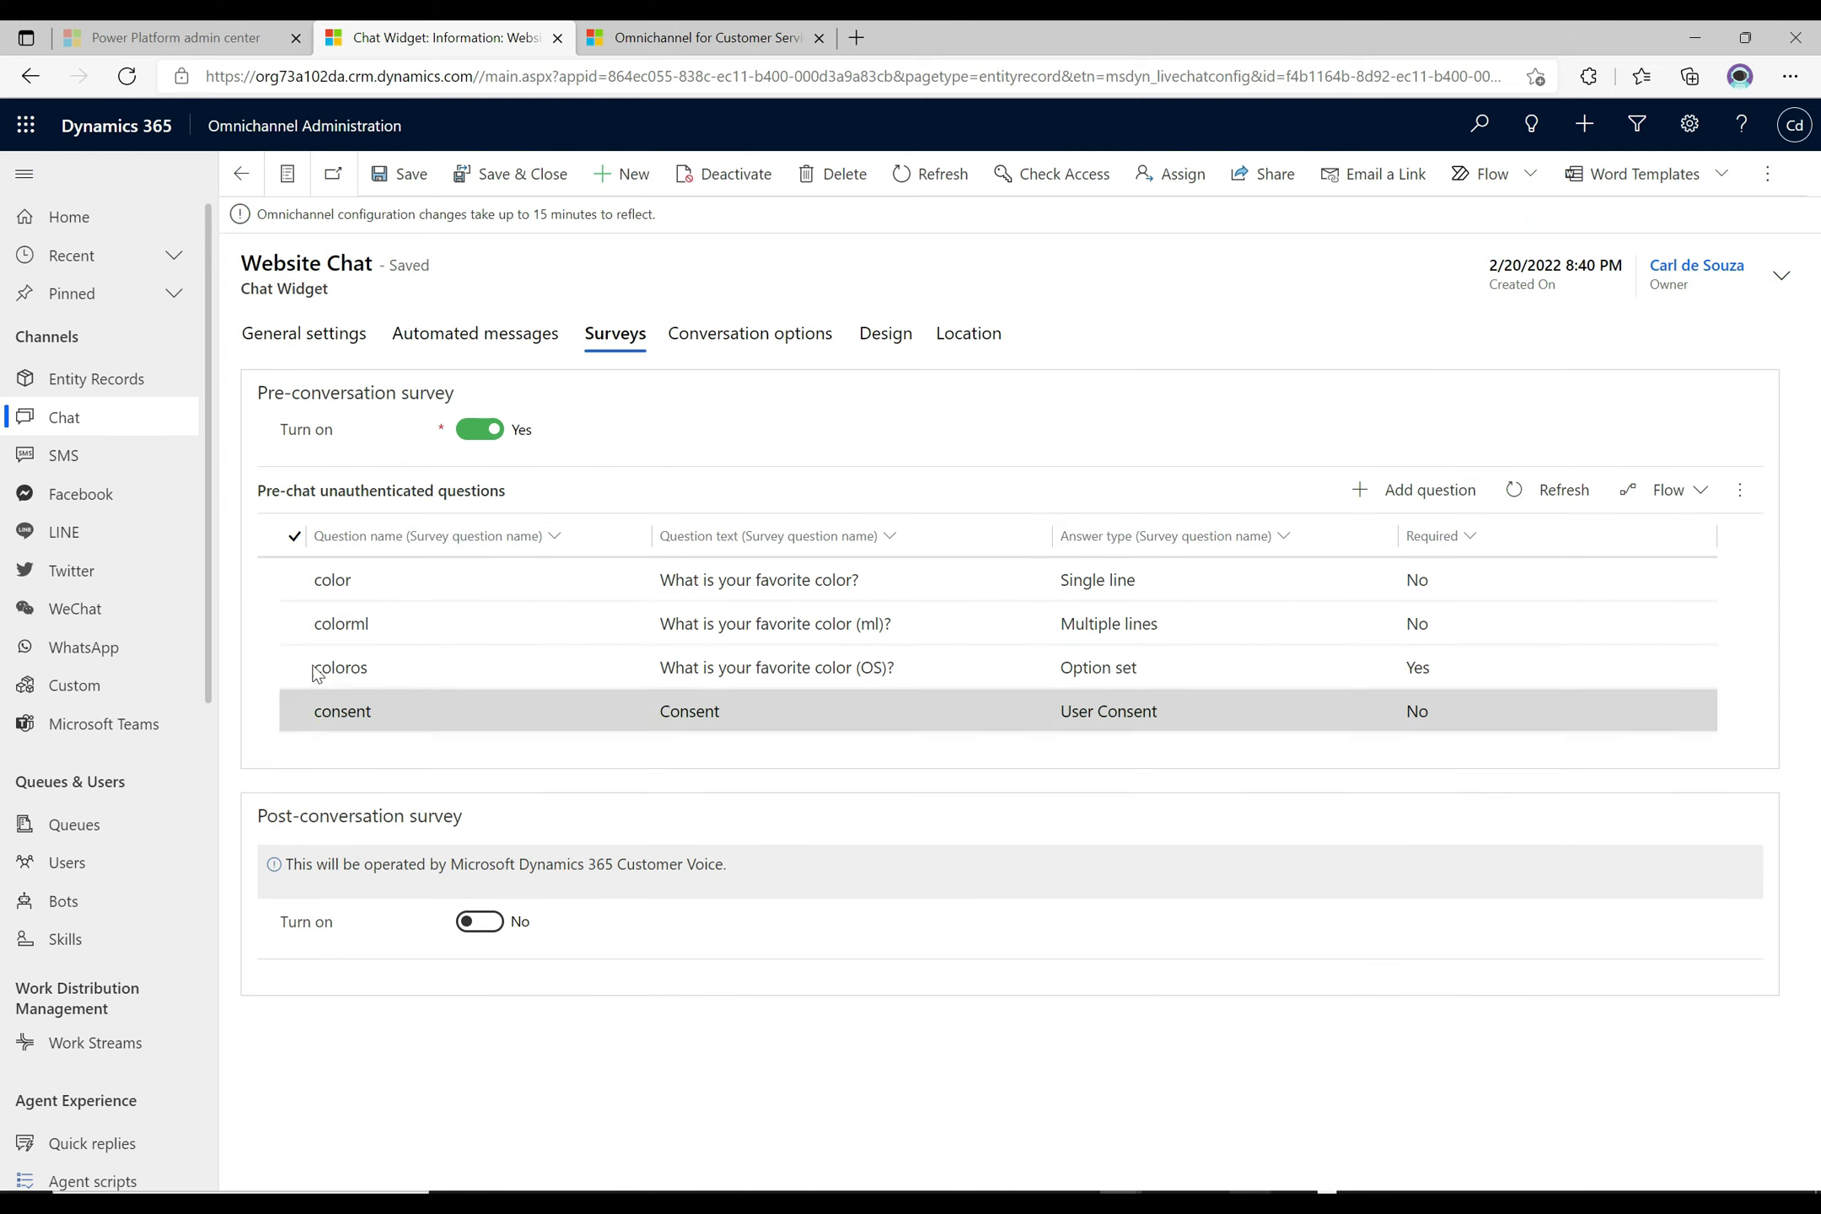
left_click(293, 538)
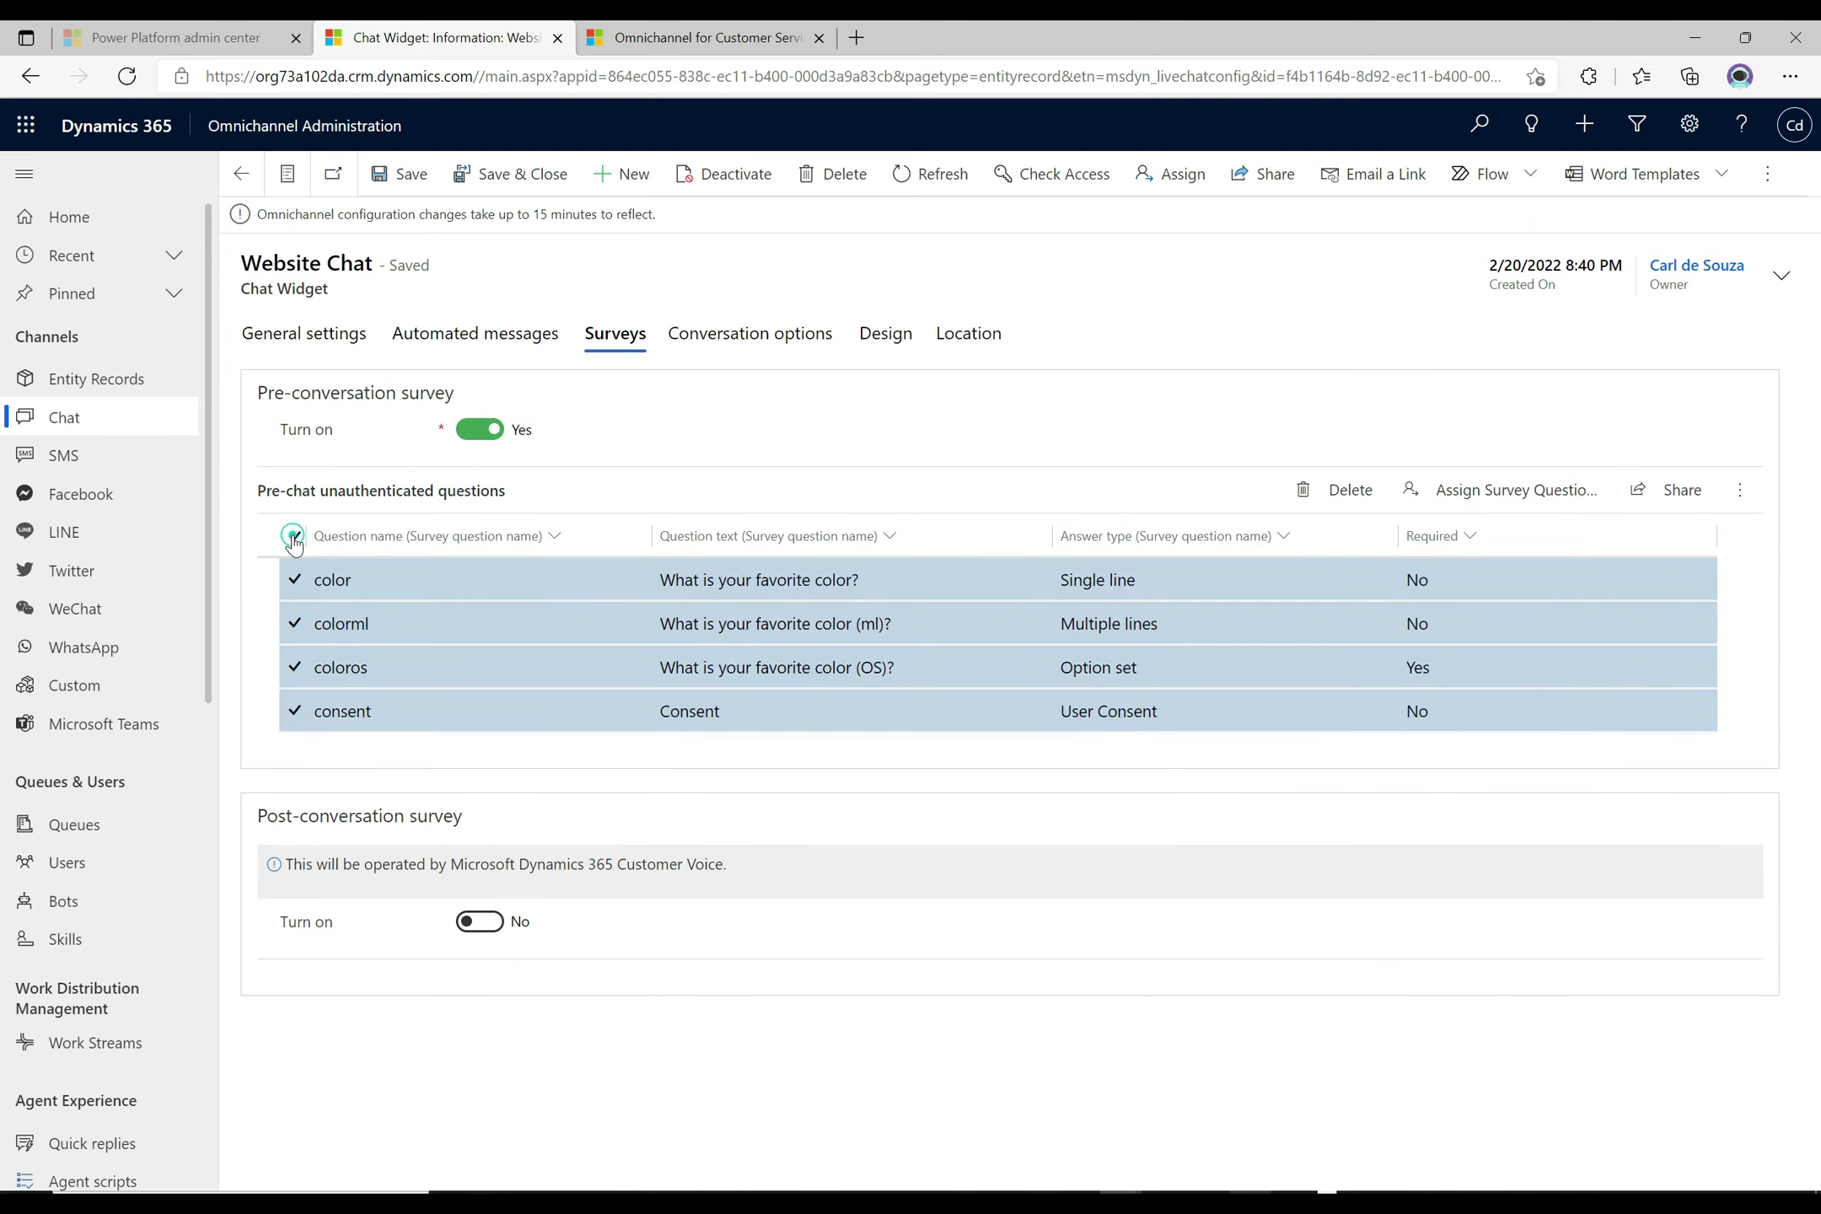
left_click(1342, 501)
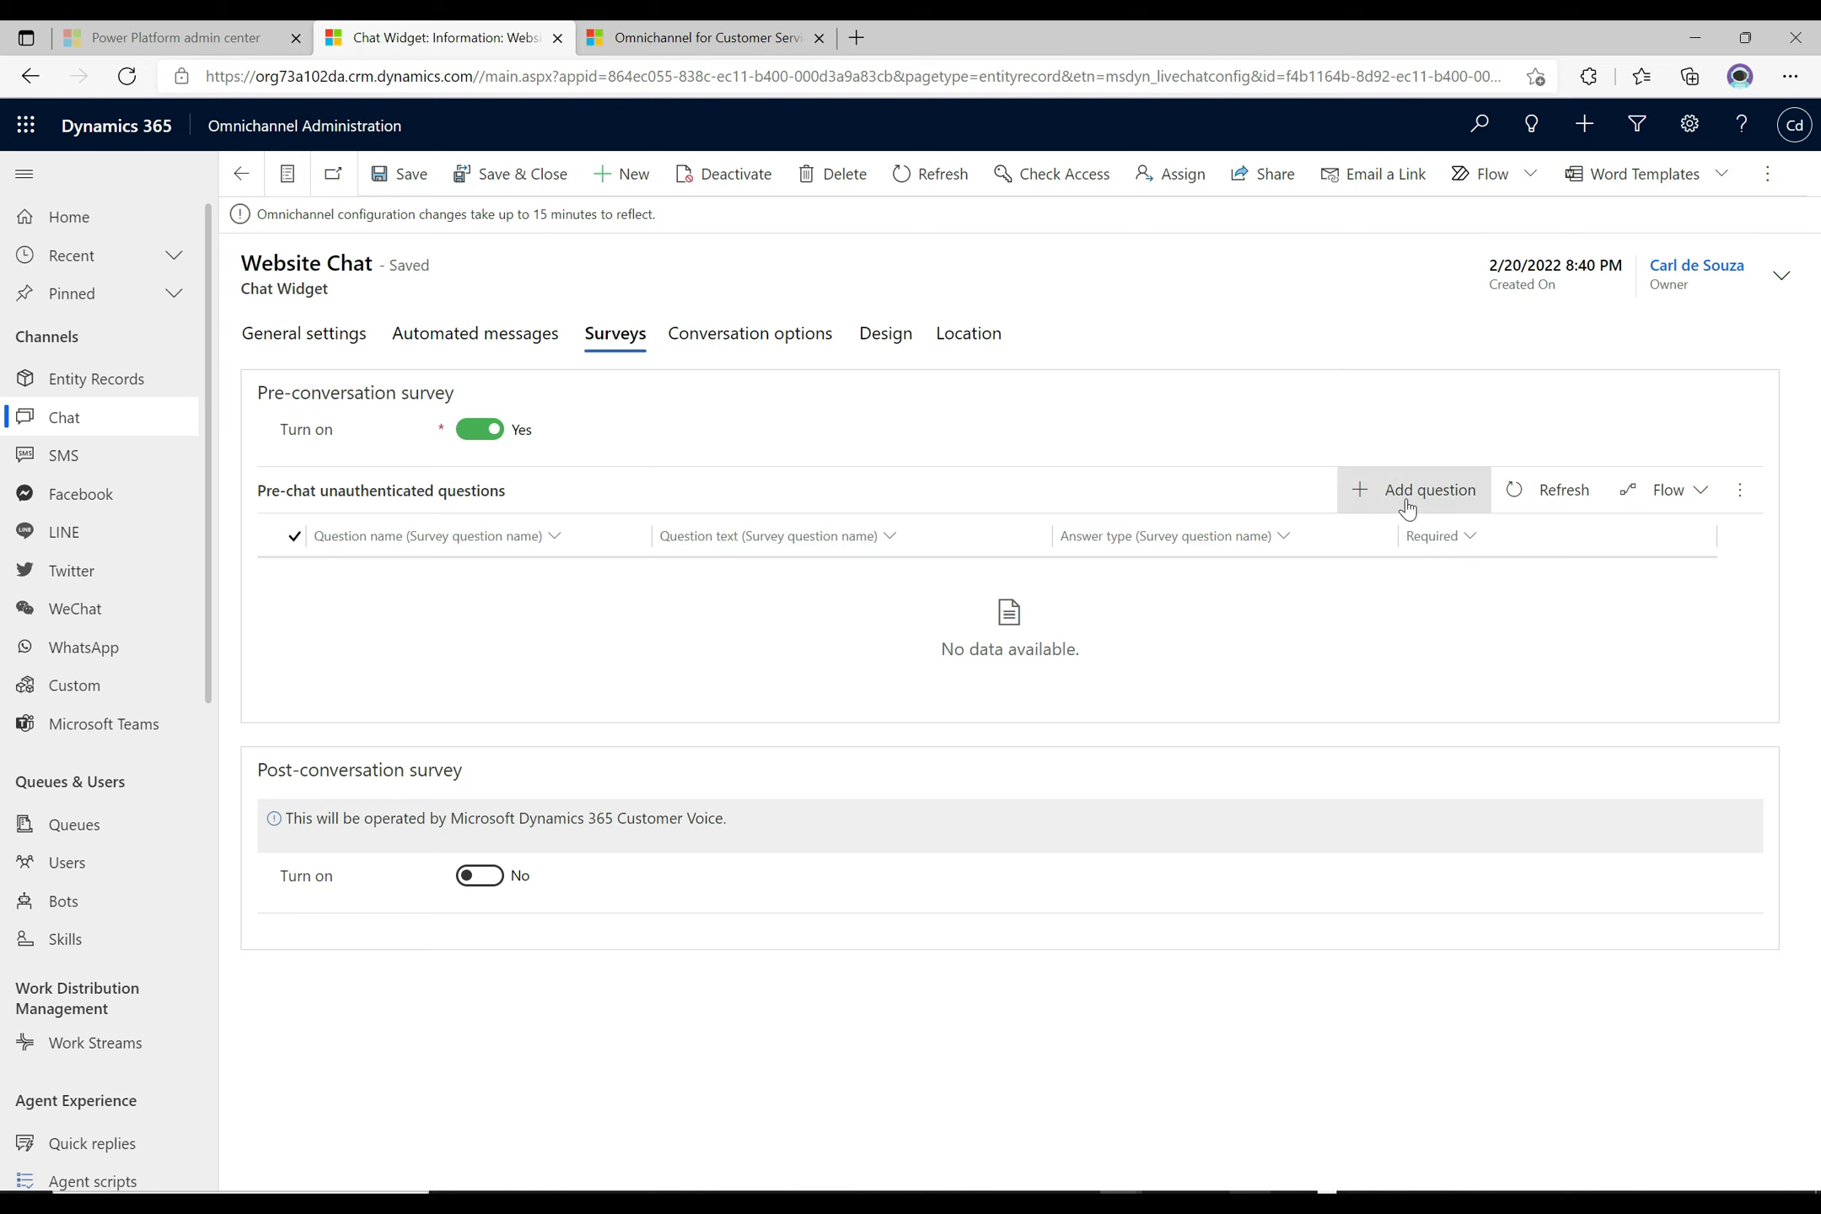
left_click(1406, 506)
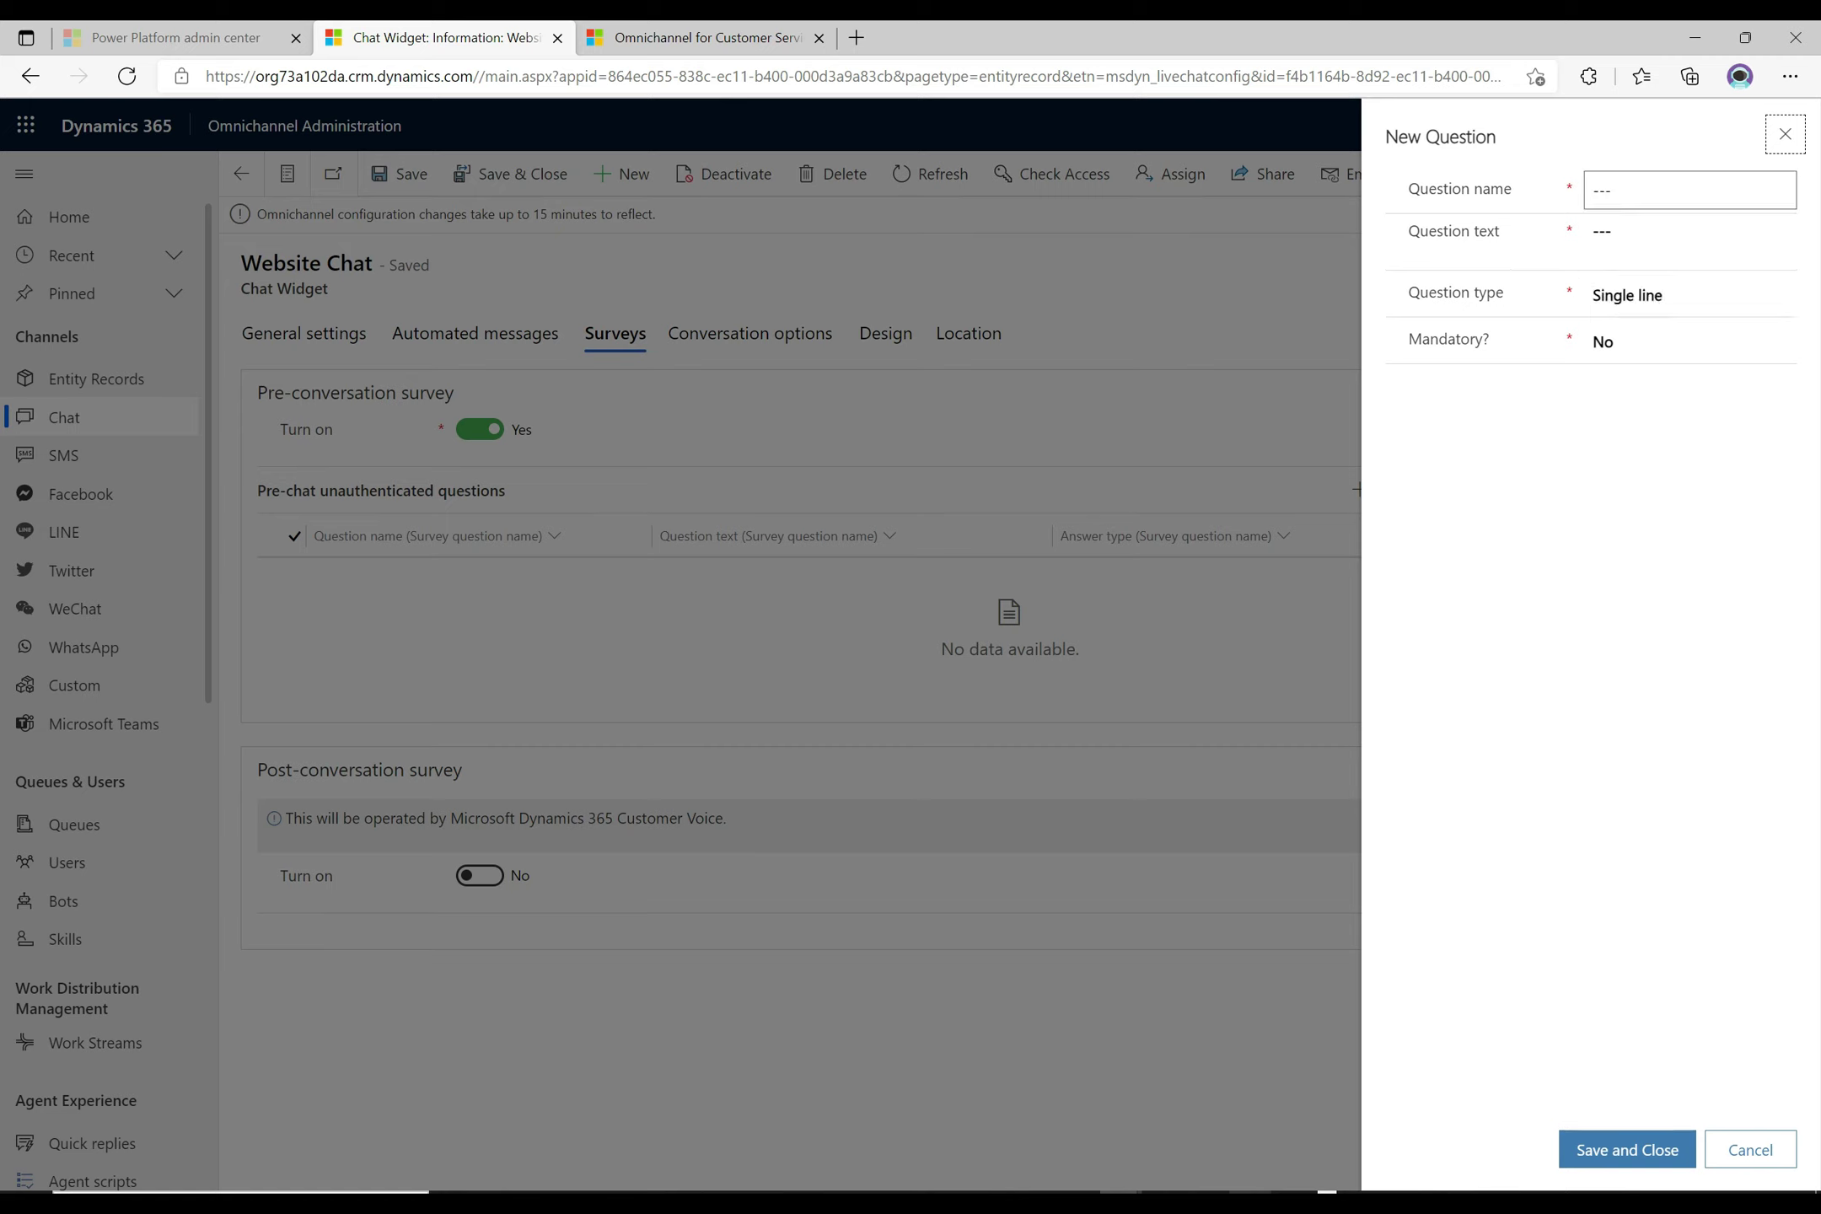
Name the question typeofinquiry with text 'What would you like help with?'
left_click(1686, 190)
type("typeof")
type("inquiry")
key("Tab")
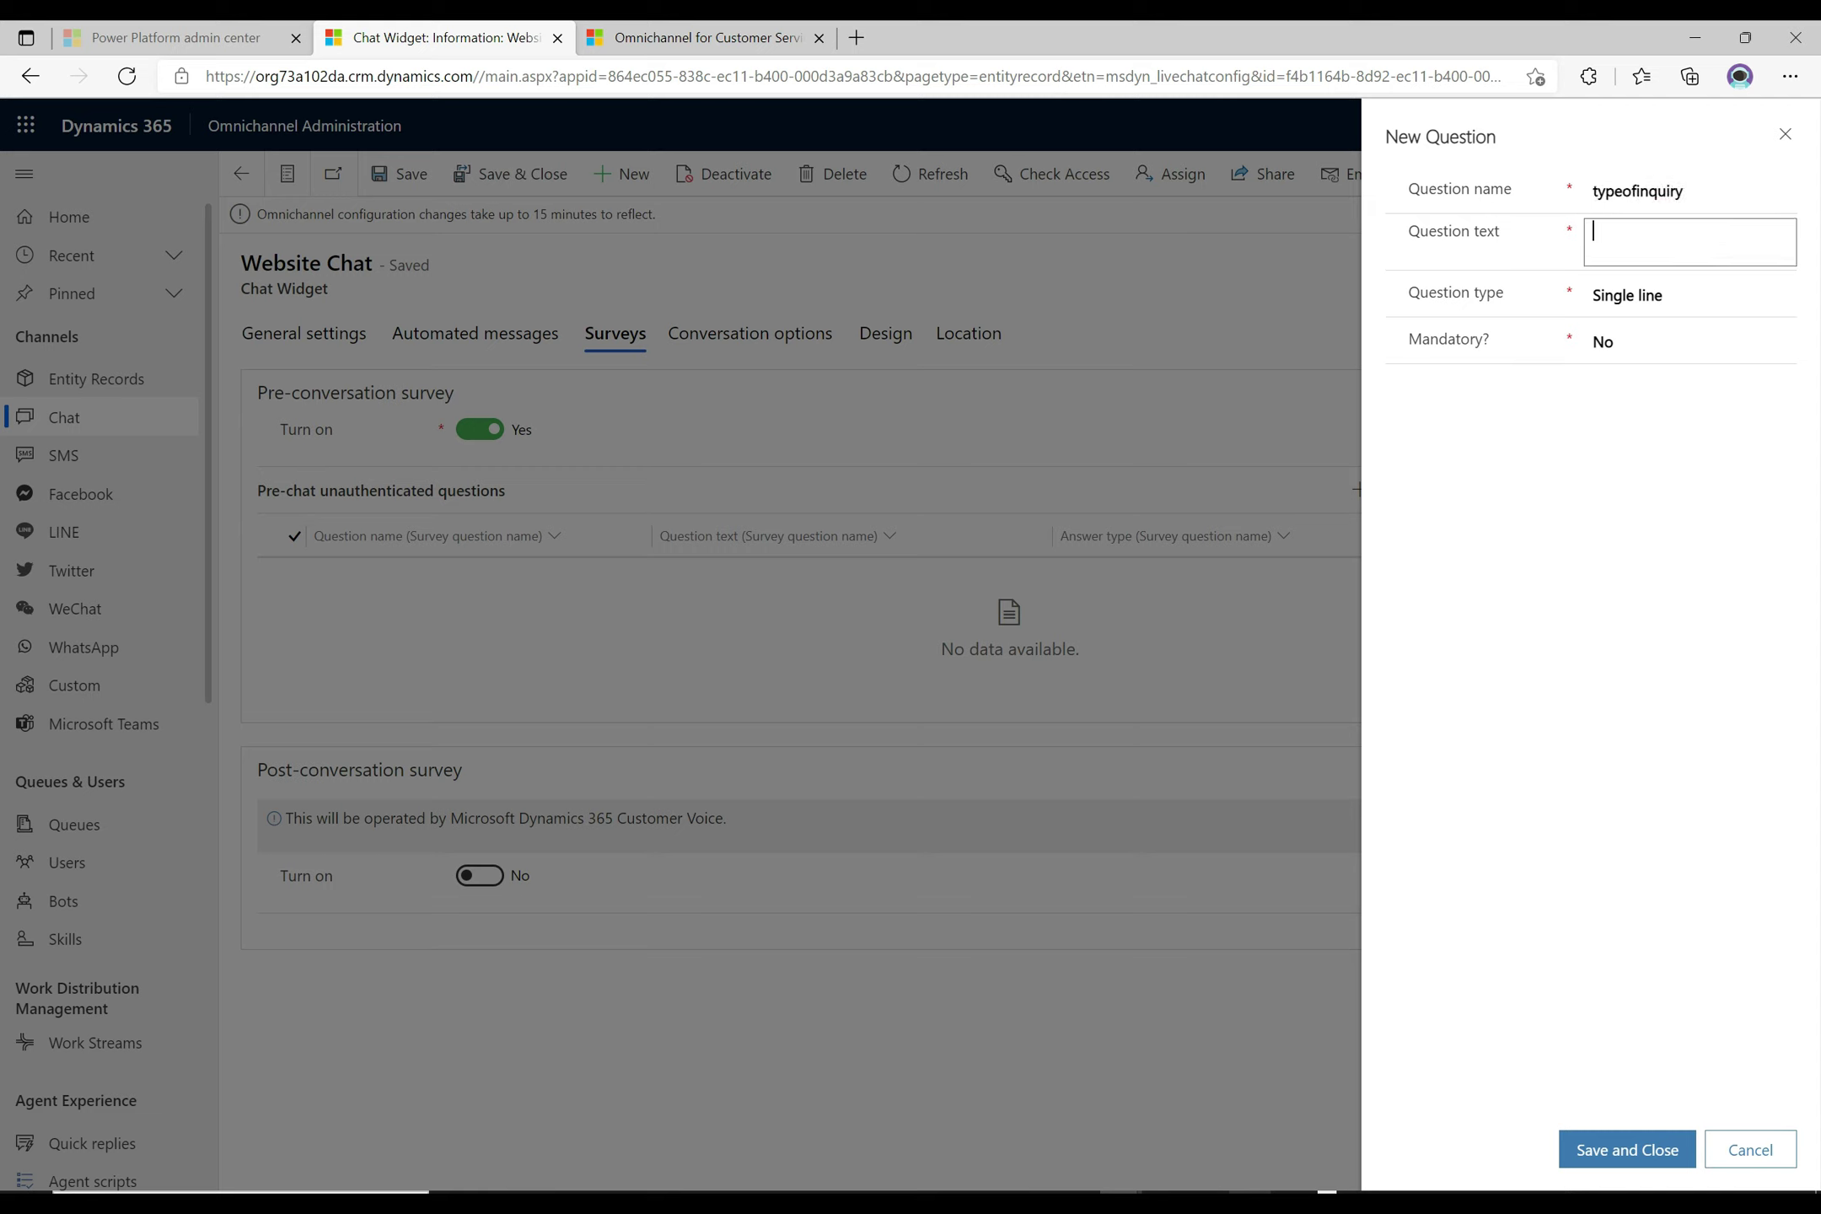
type("What would you like help with?")
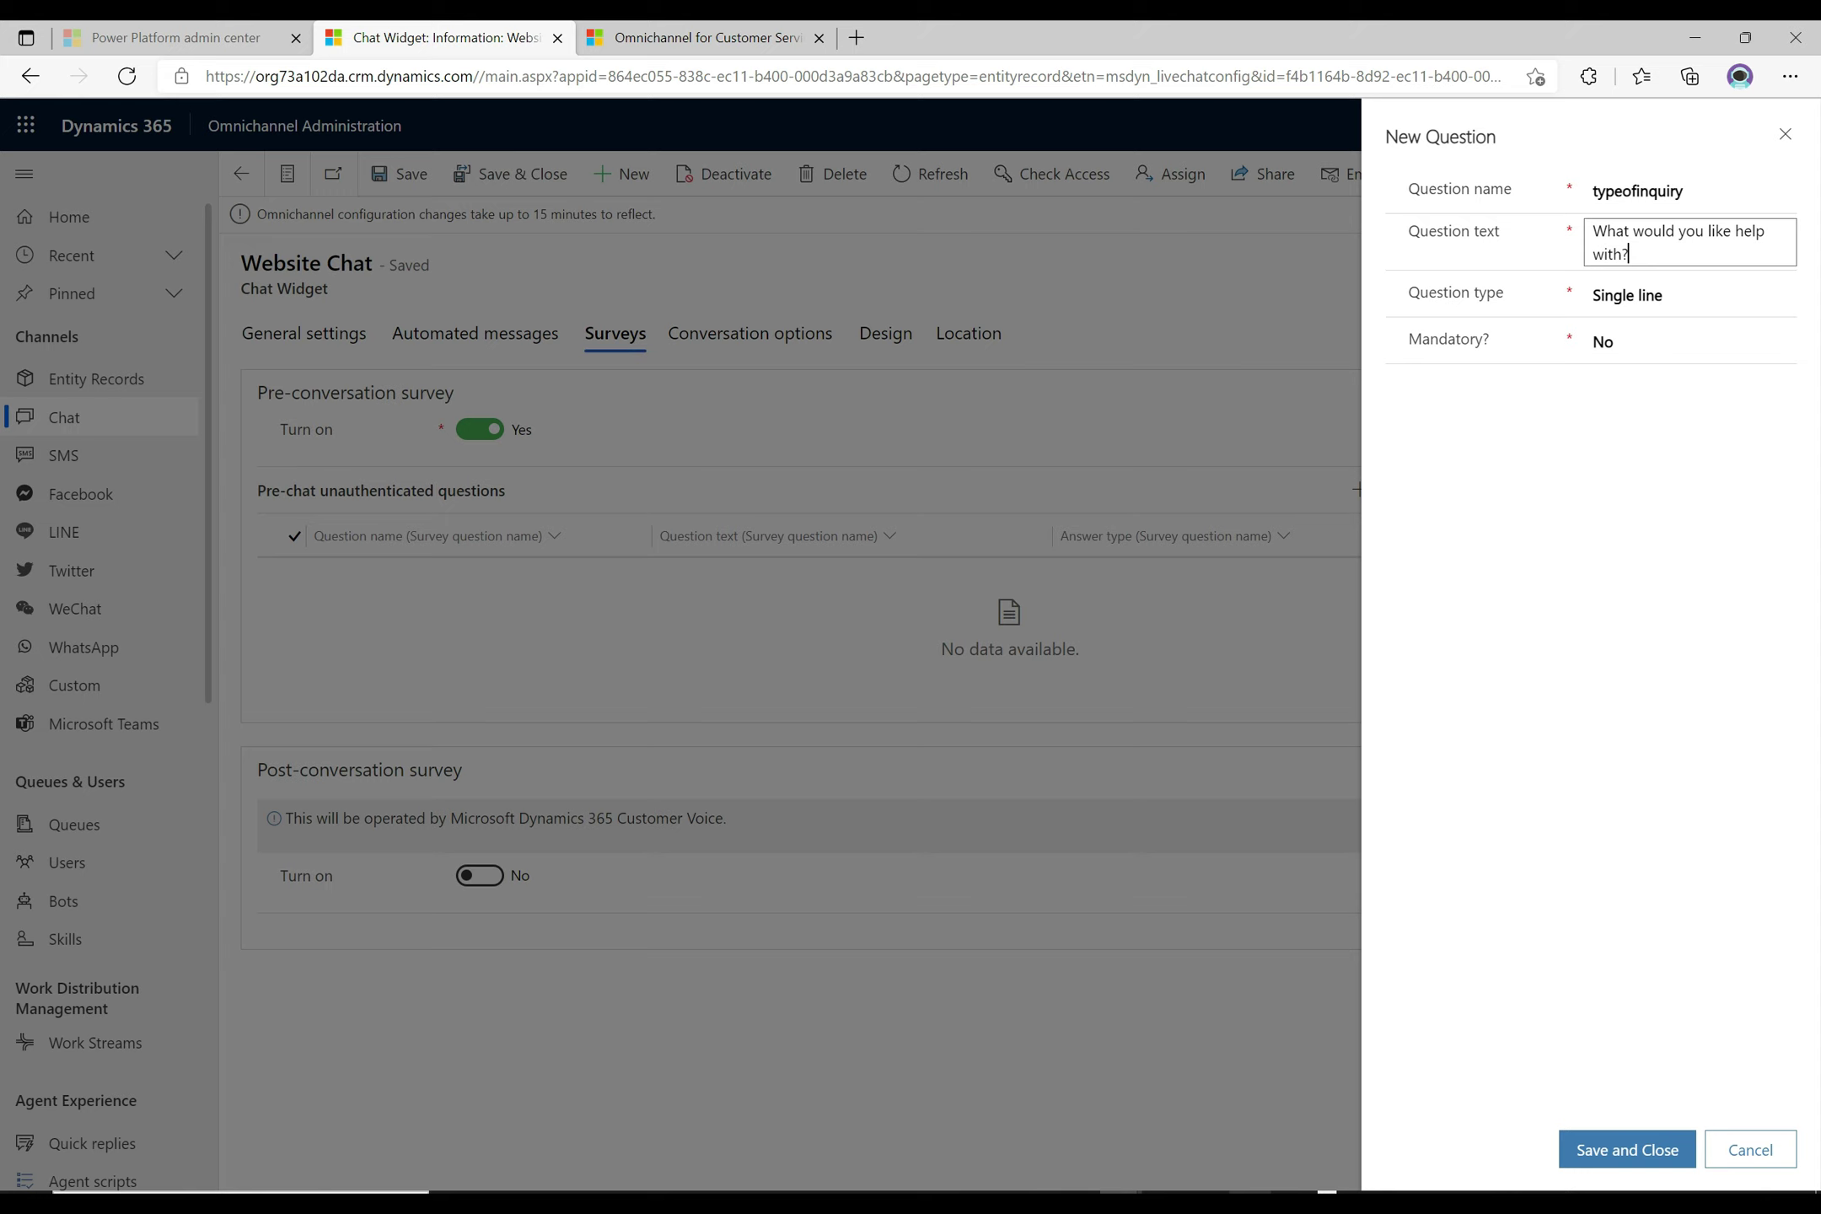
Make it a mandatory Option set with options '1 - Sales' and '2 - Support', then save
left_click(1657, 295)
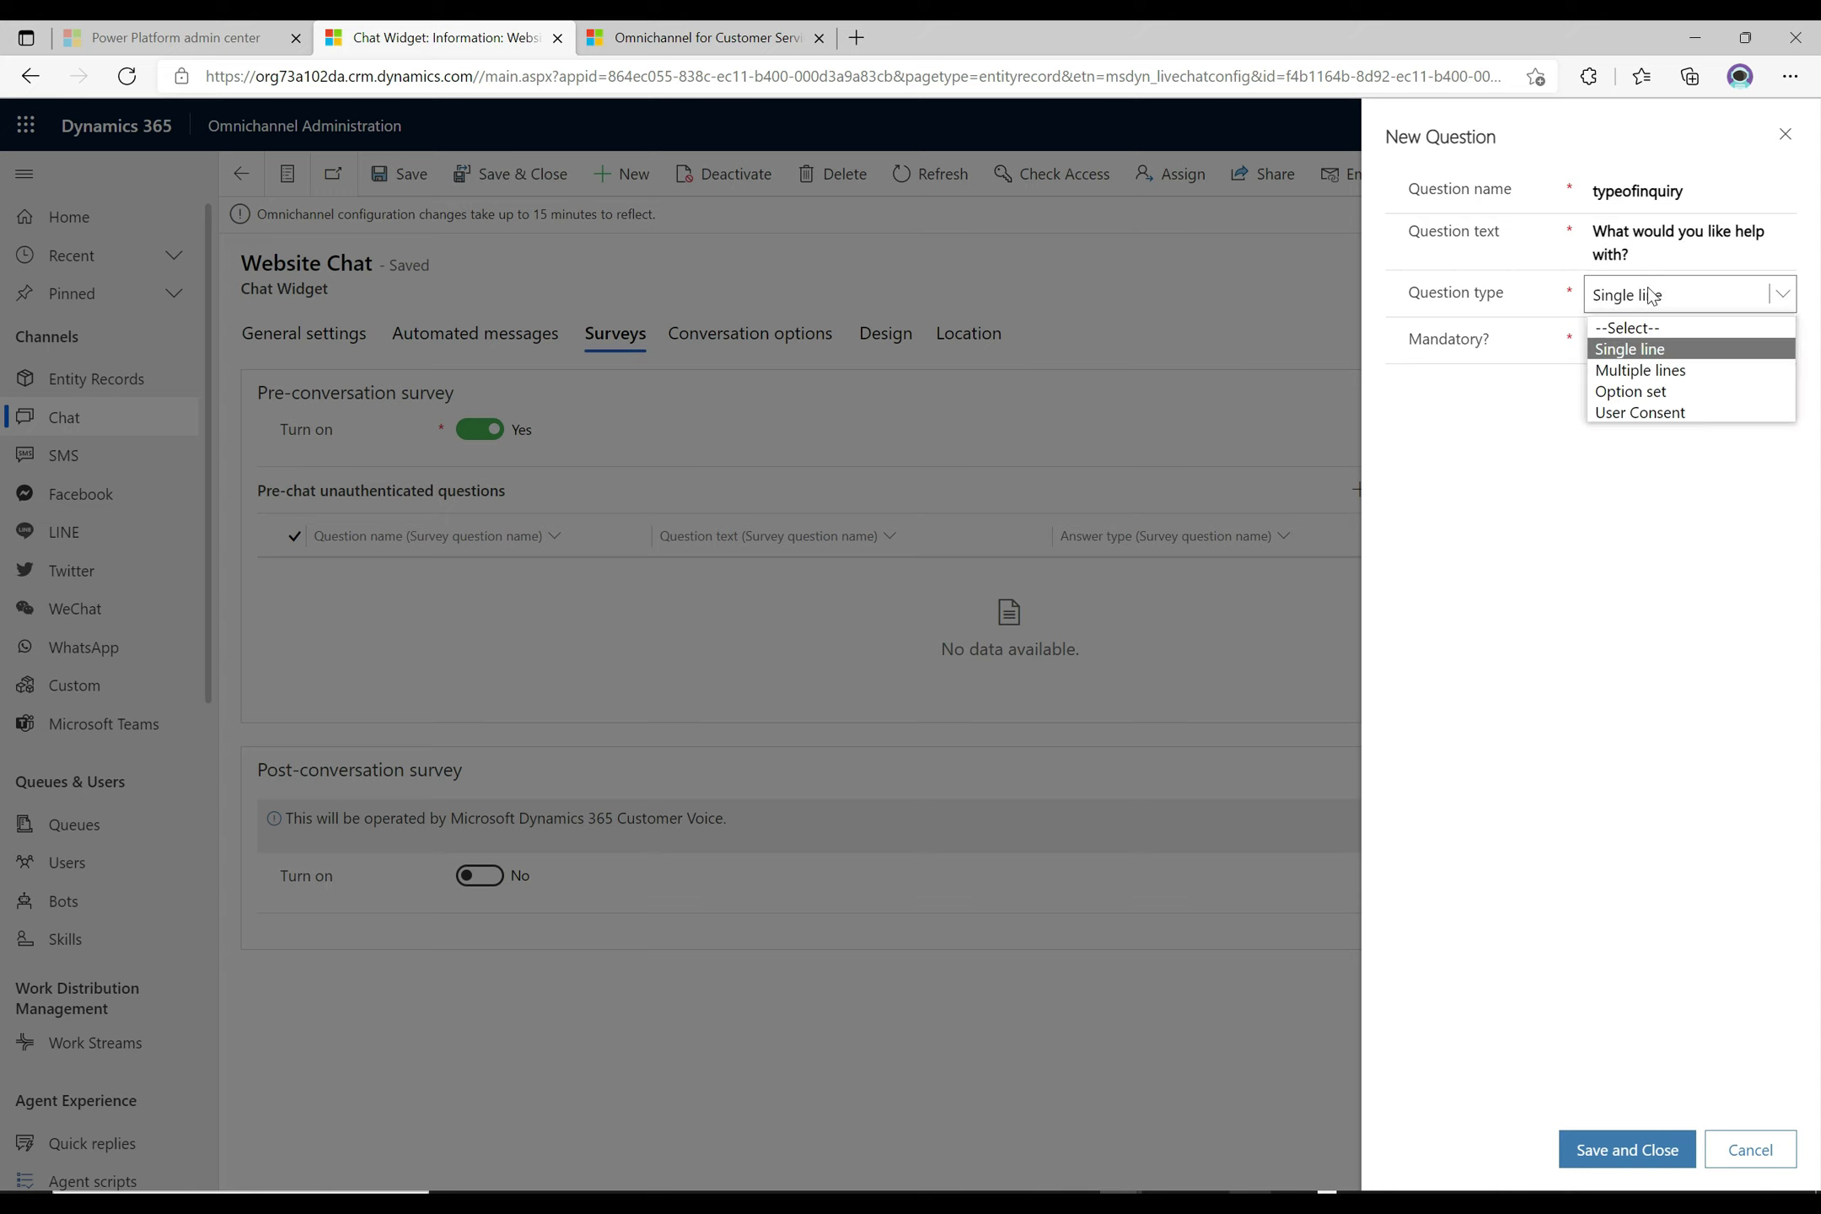
left_click(1651, 392)
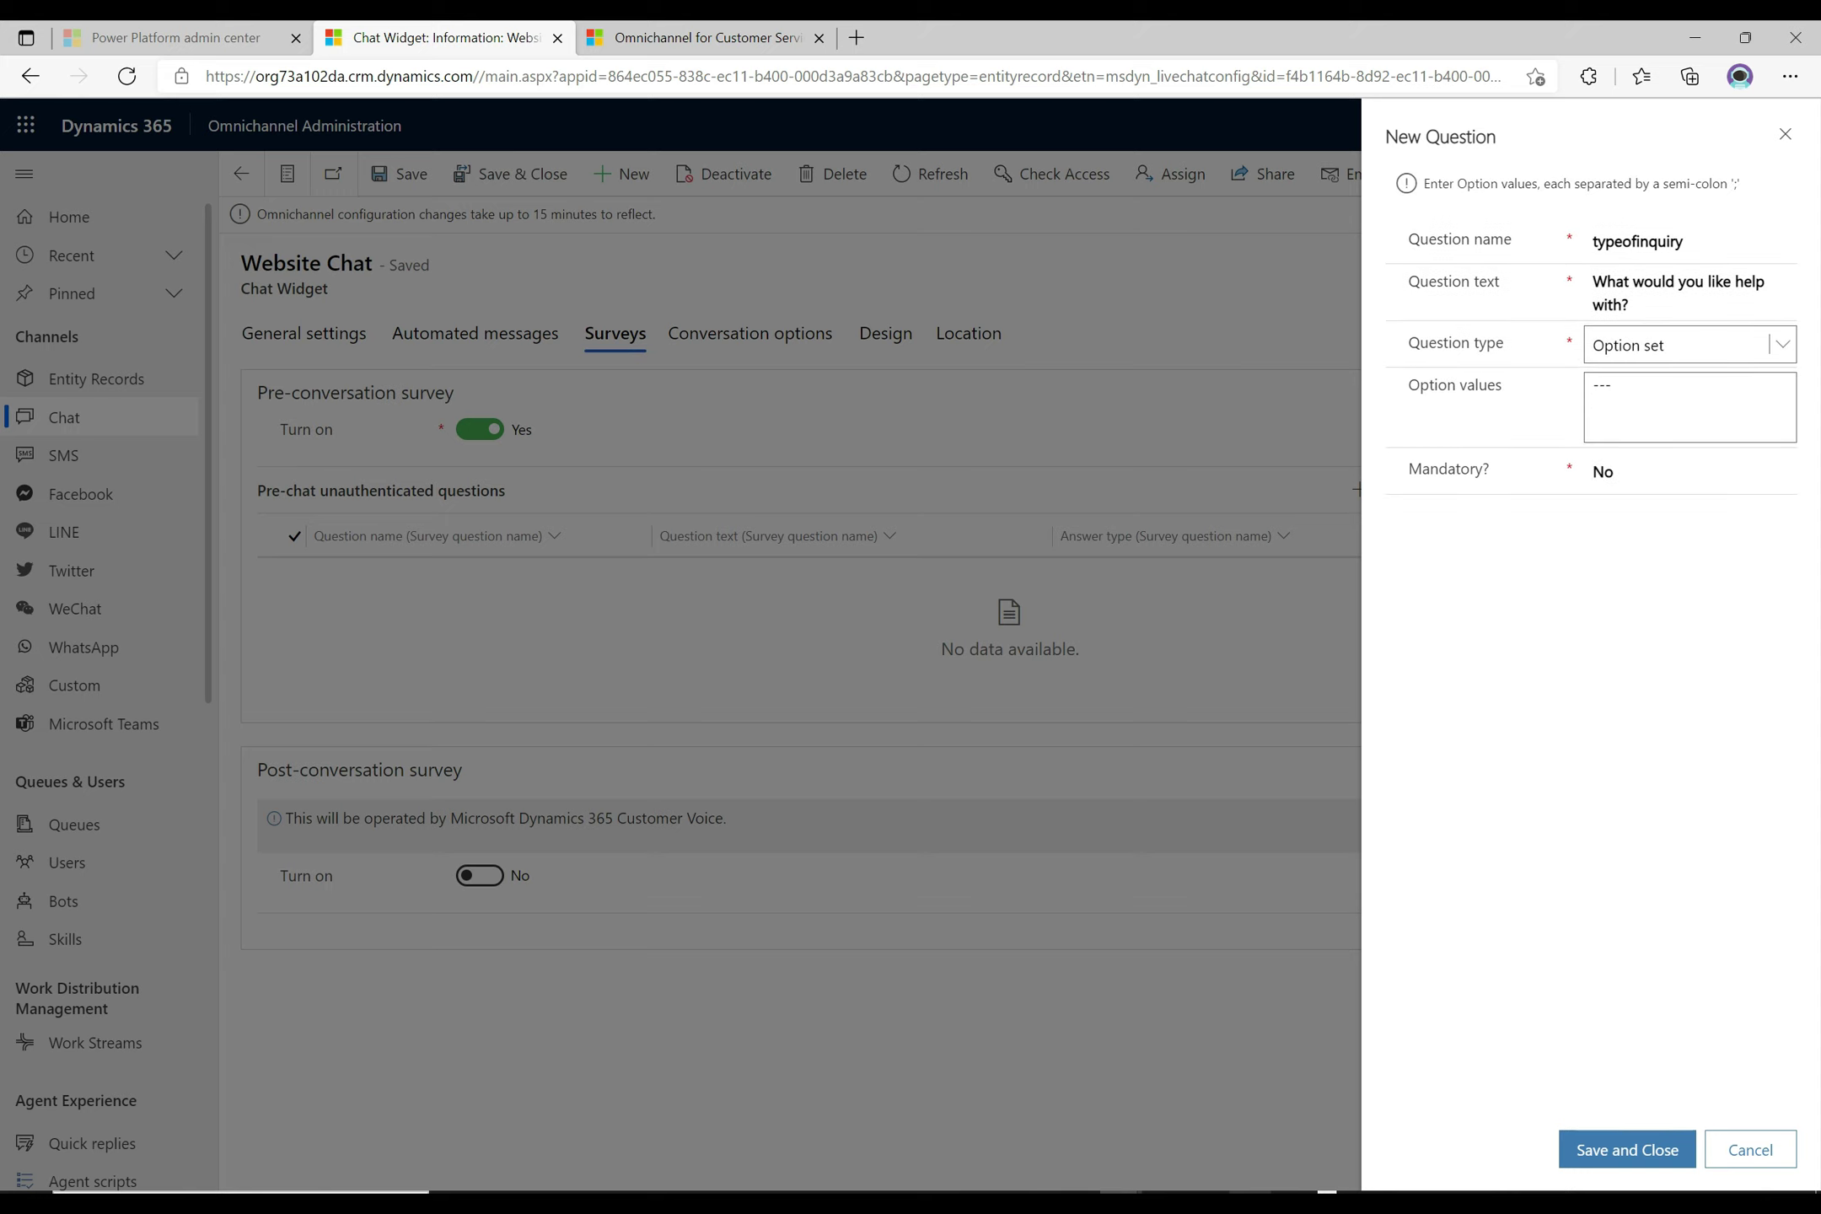
left_click(1656, 402)
type("1 - Sales")
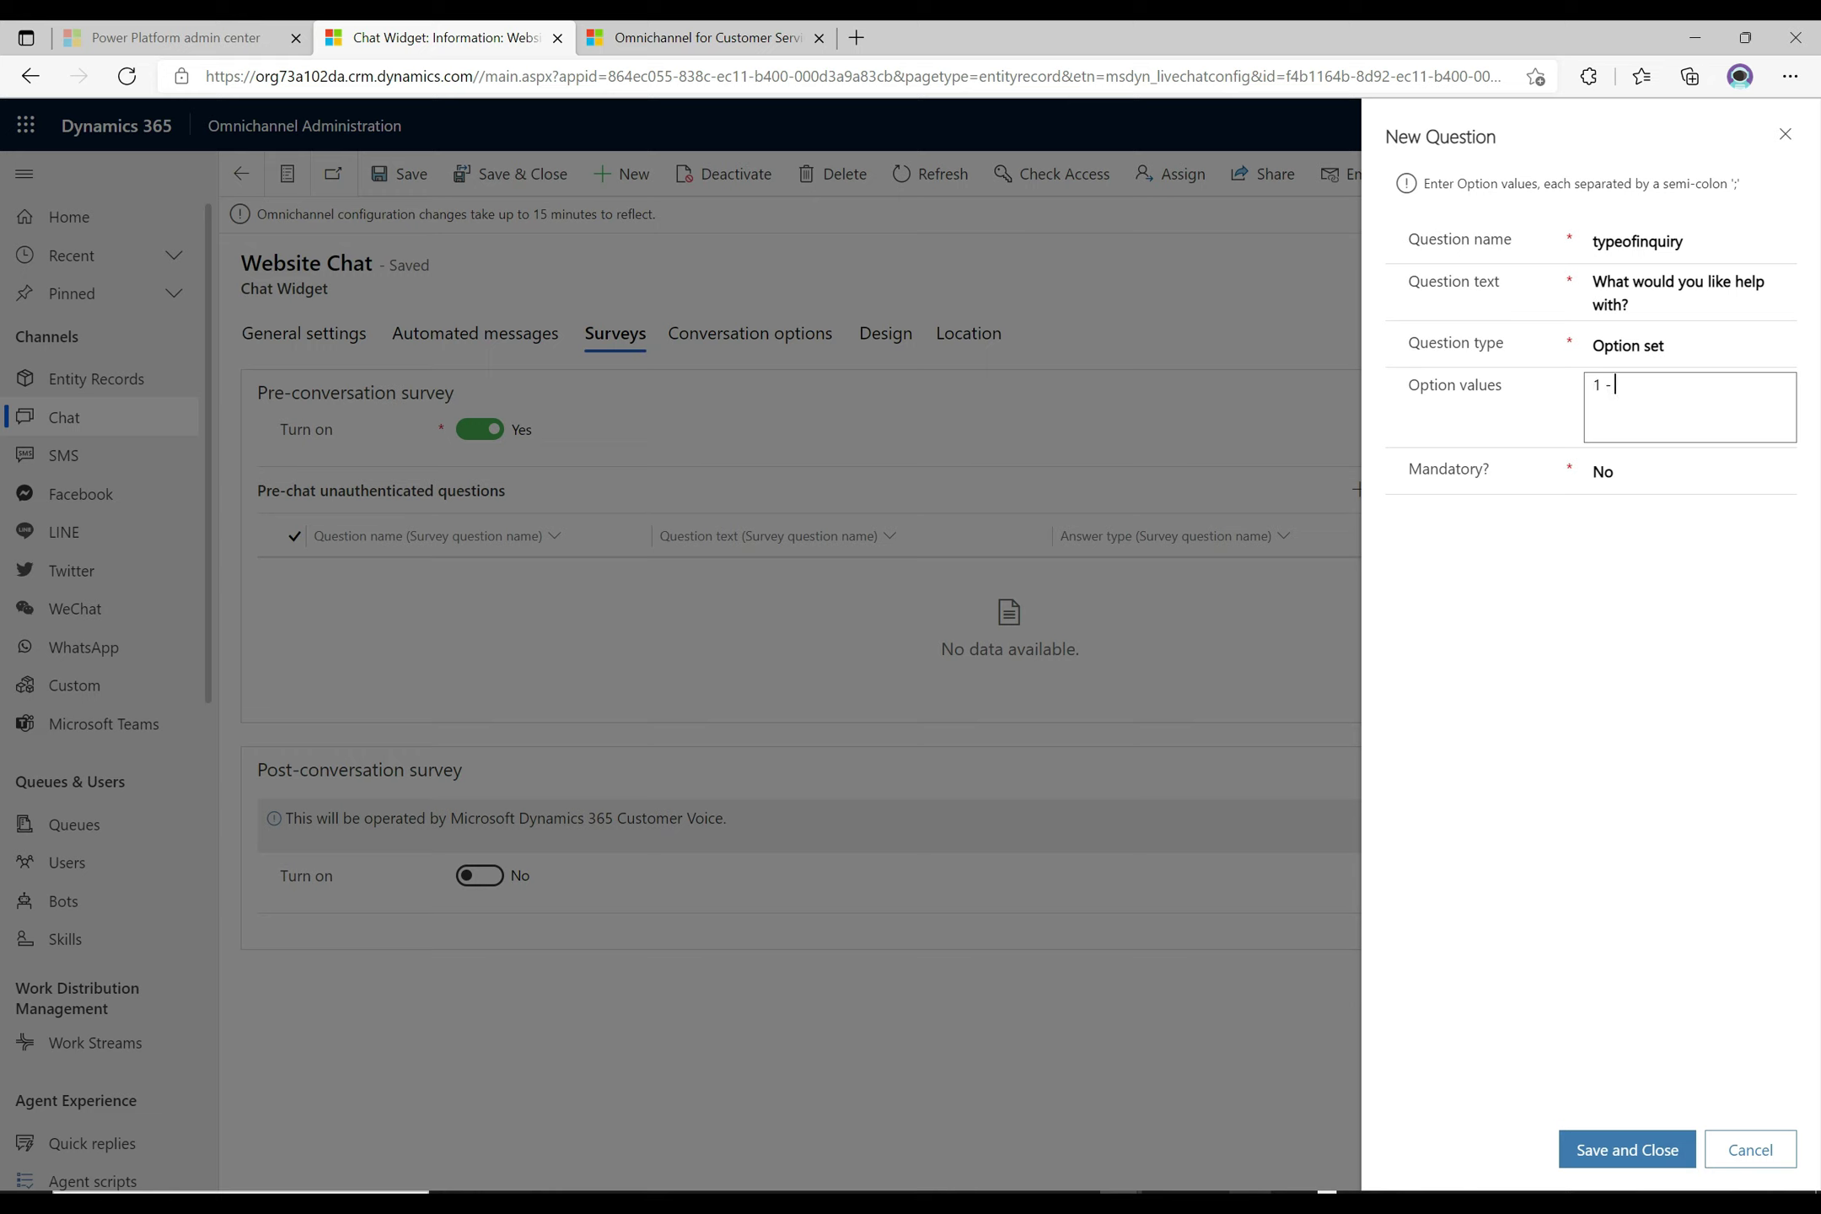
key("Return")
type("2")
key("BackSpace")
key("BackSpace")
type(";")
key("Return")
type("2 - Support")
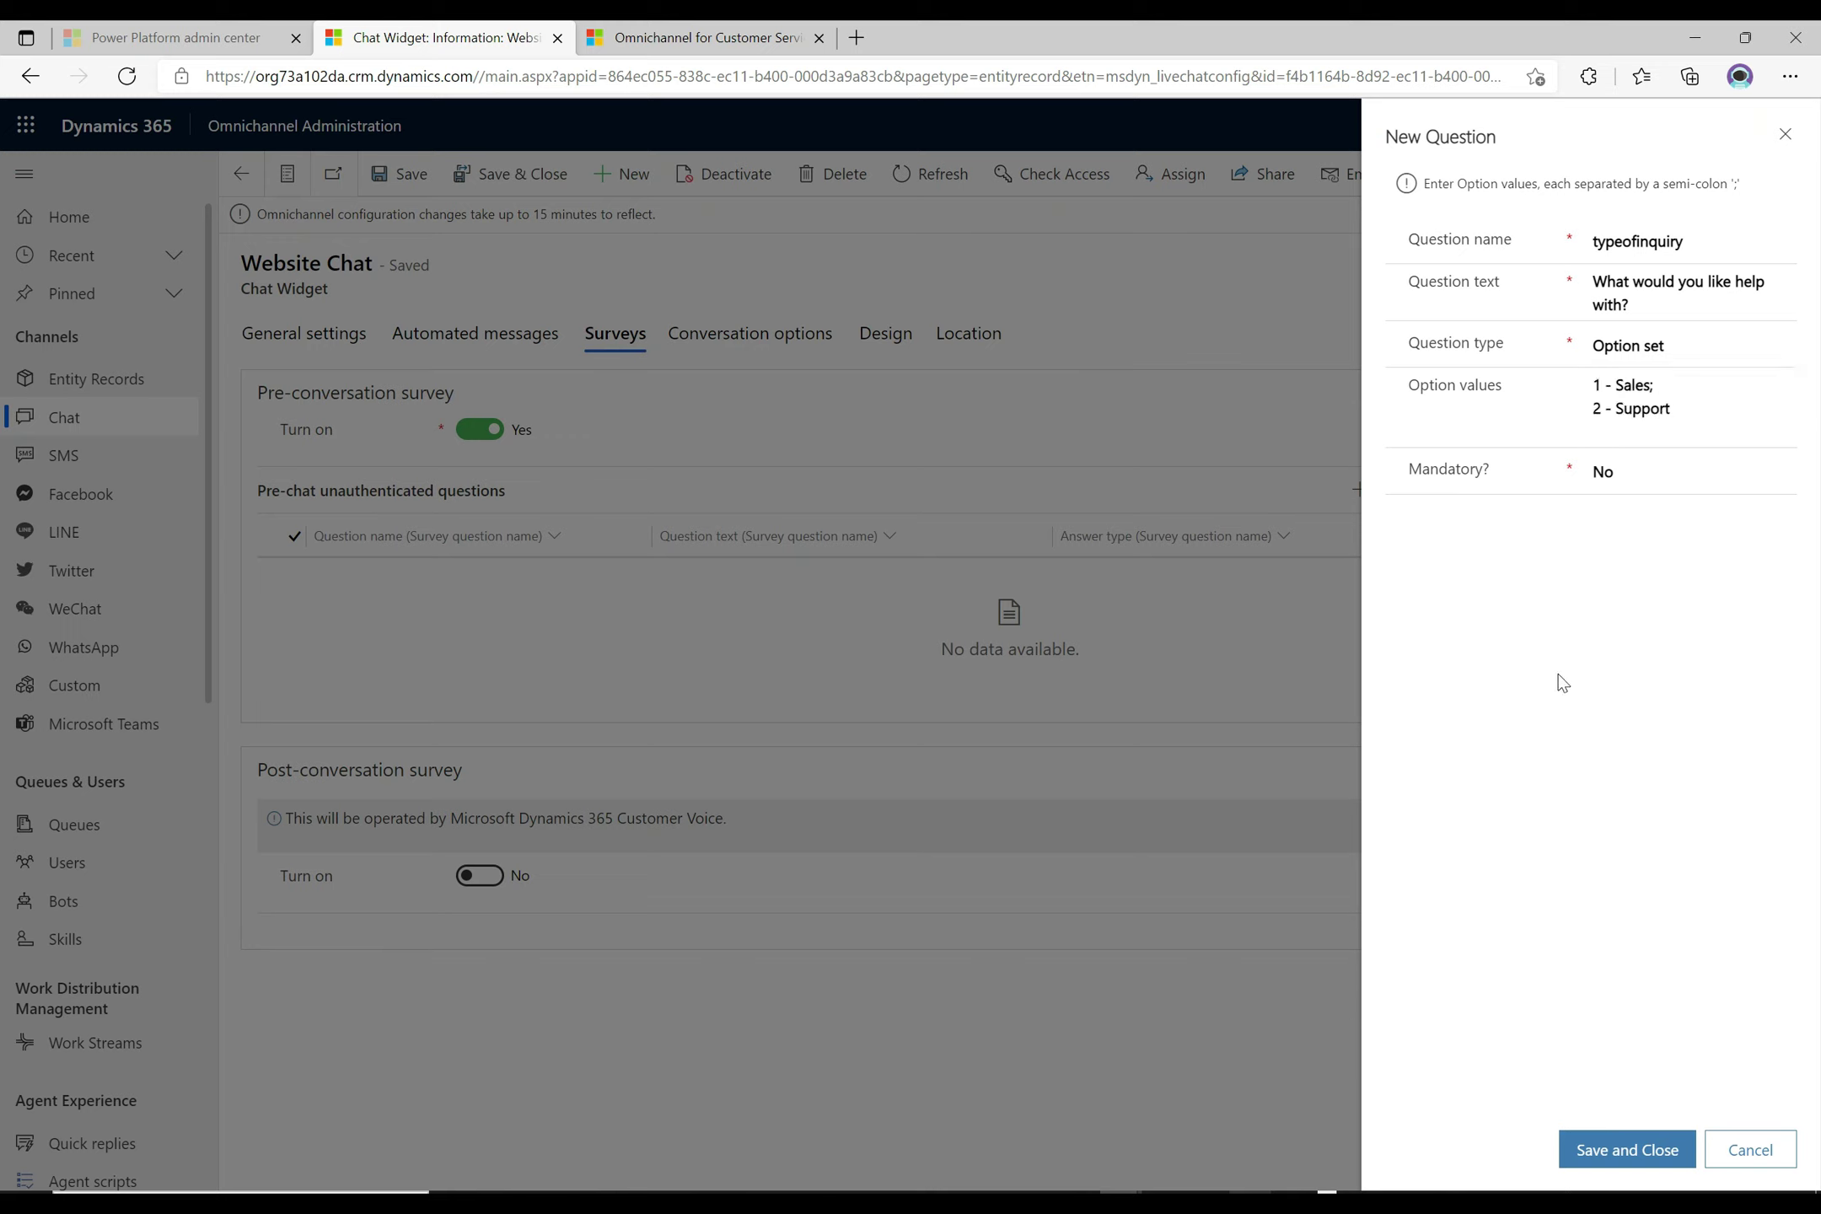
left_click(1620, 479)
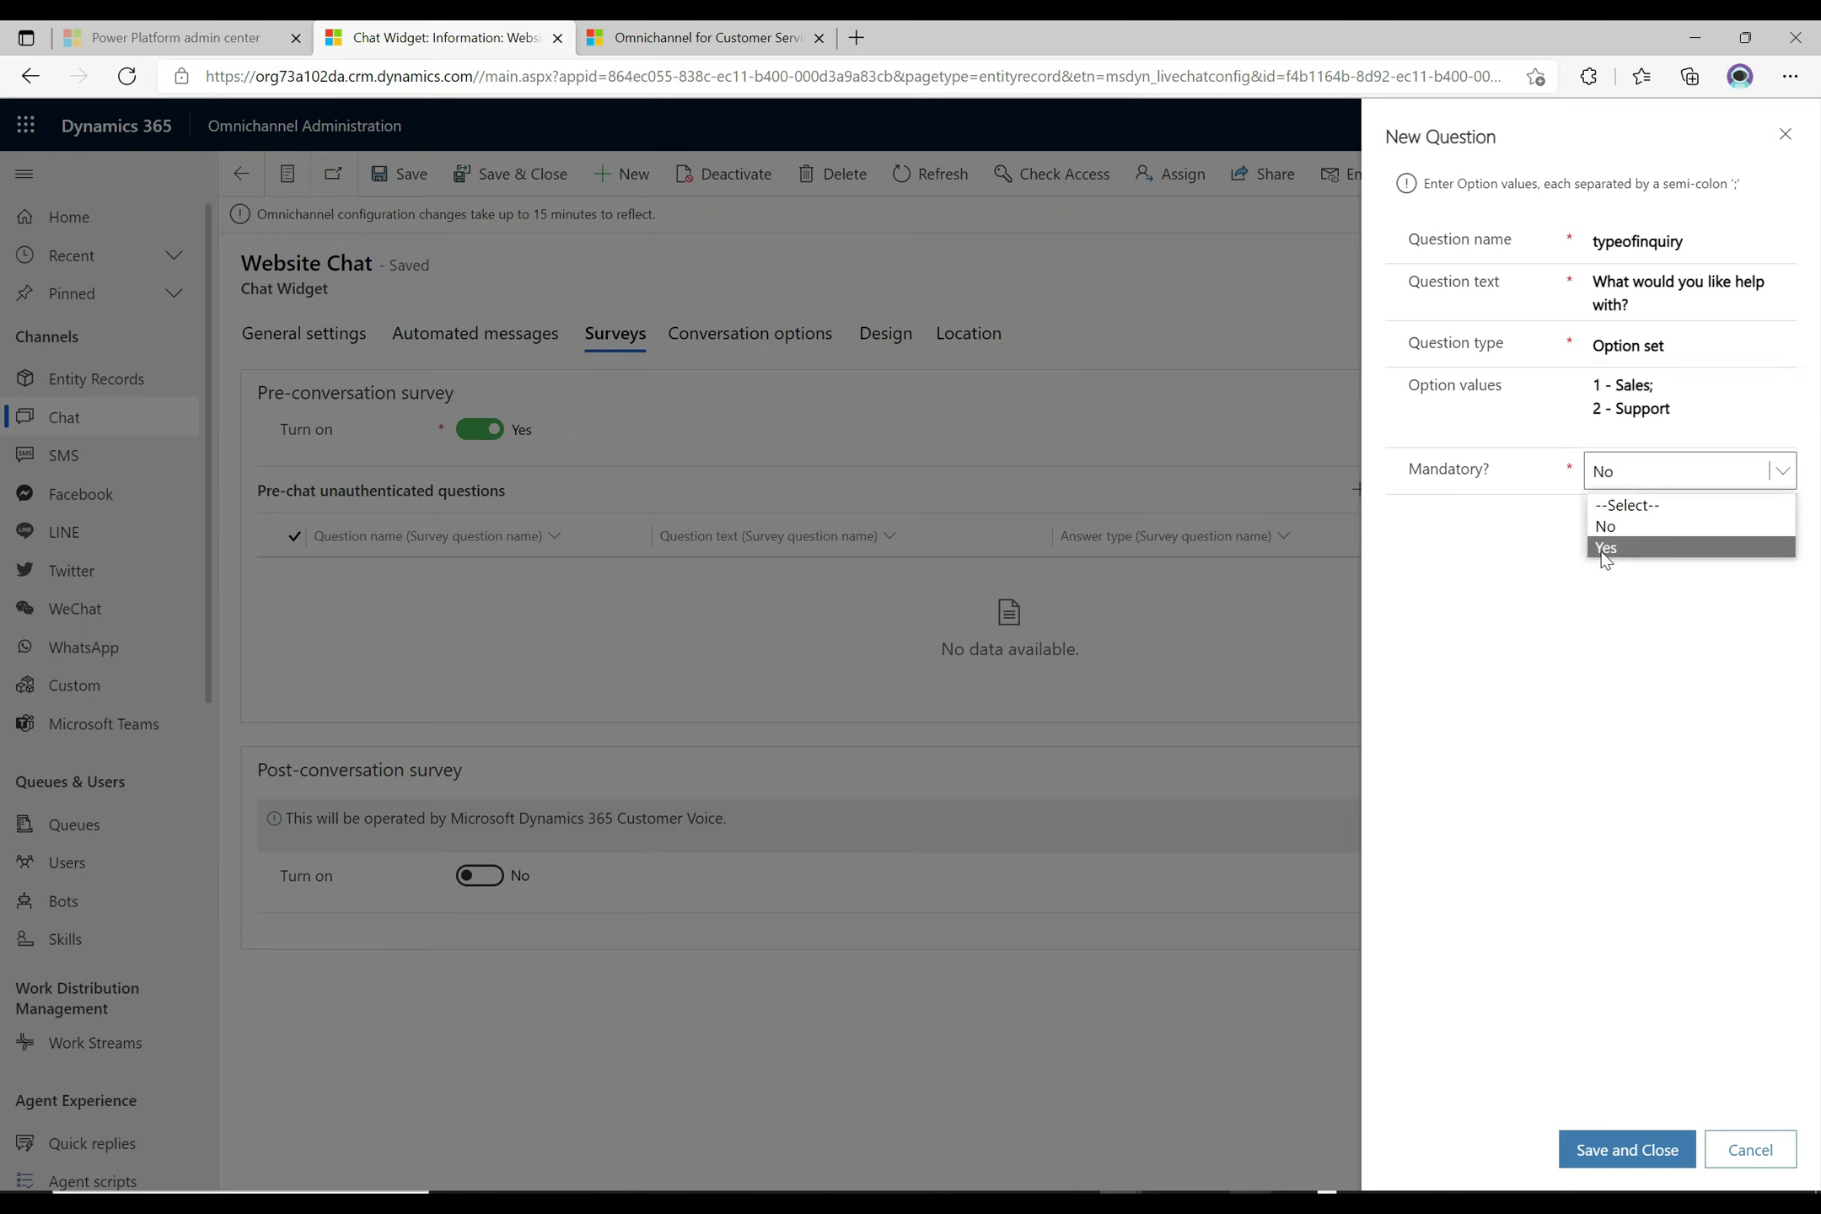
left_click(1601, 549)
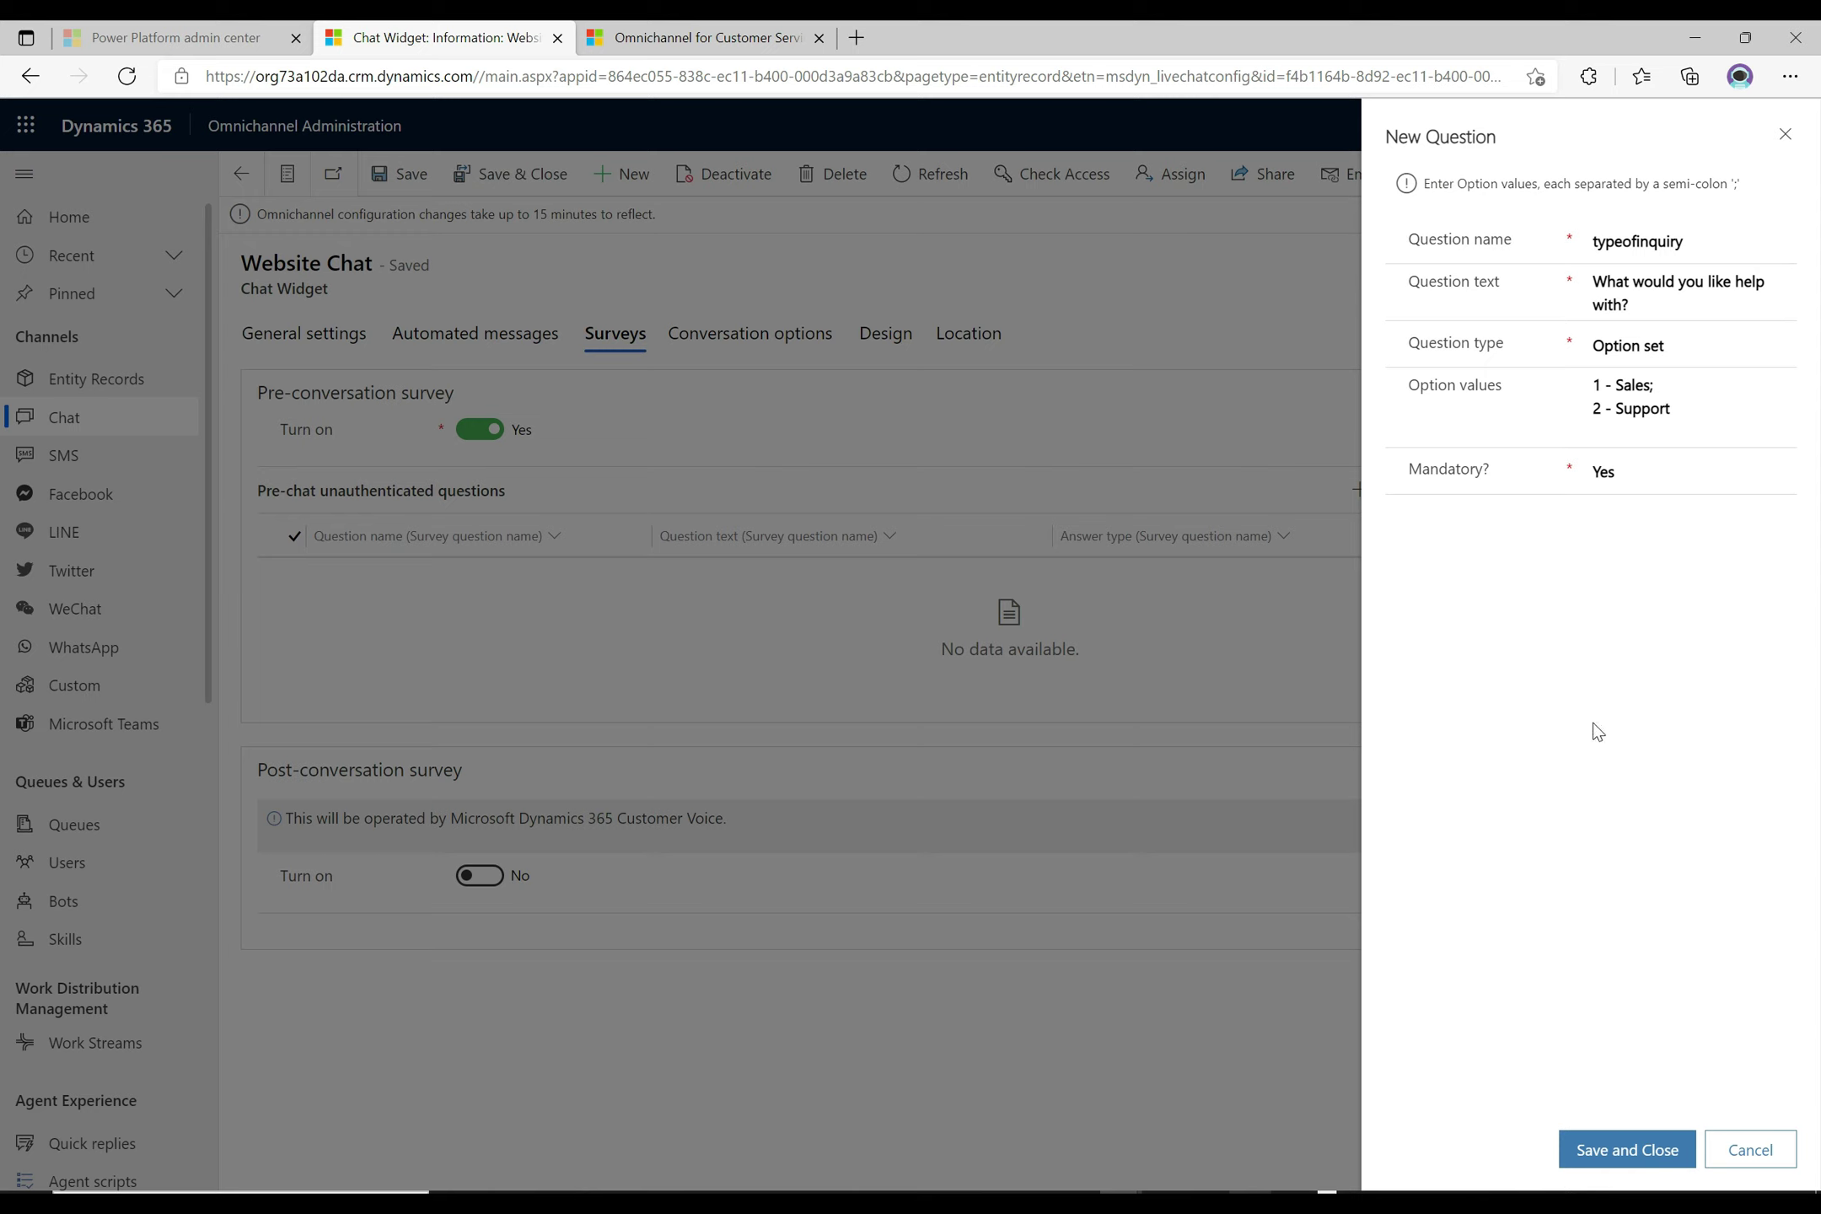
left_click(1629, 1164)
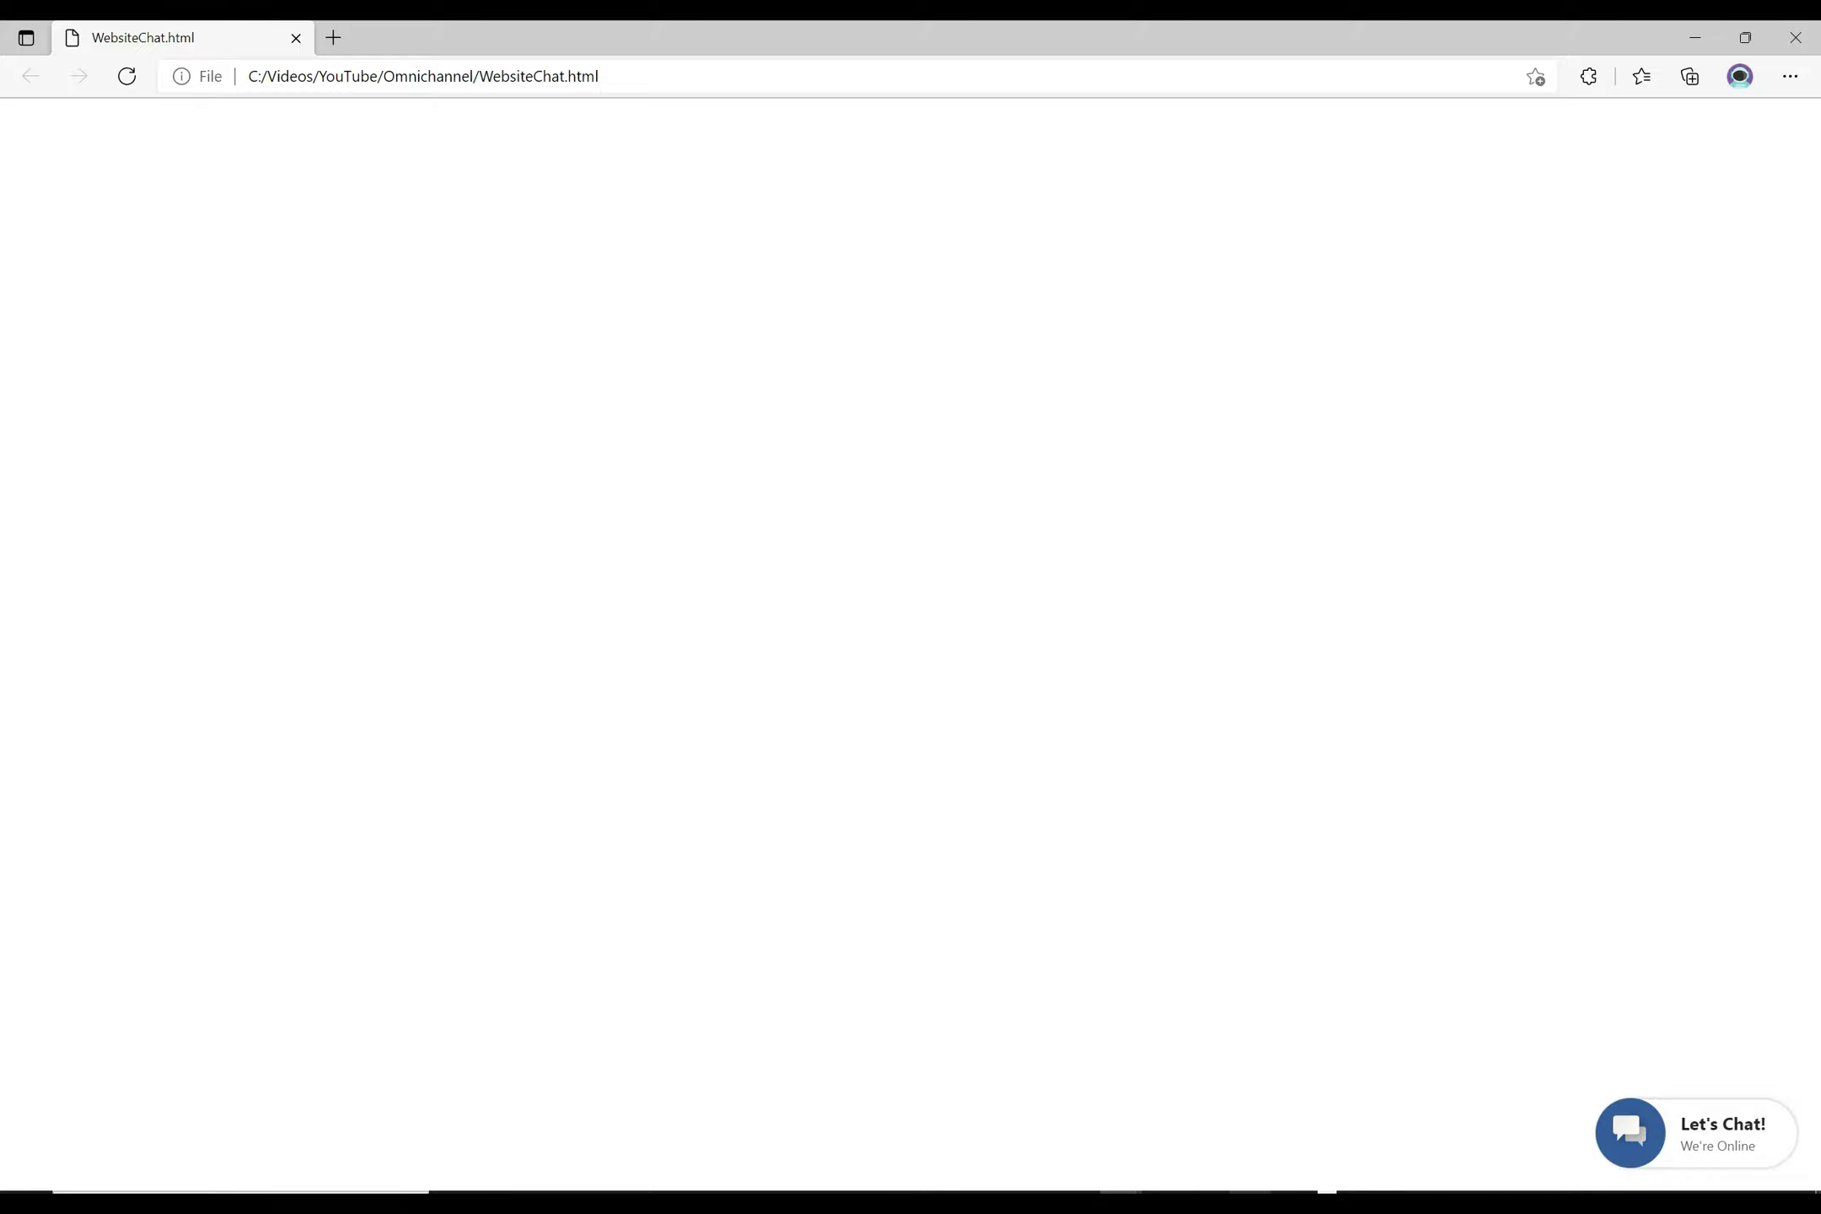
Open the test page's Let's Chat pre-chat form and pick 1 - Sales from the inquiry dropdown
left_click(1716, 1144)
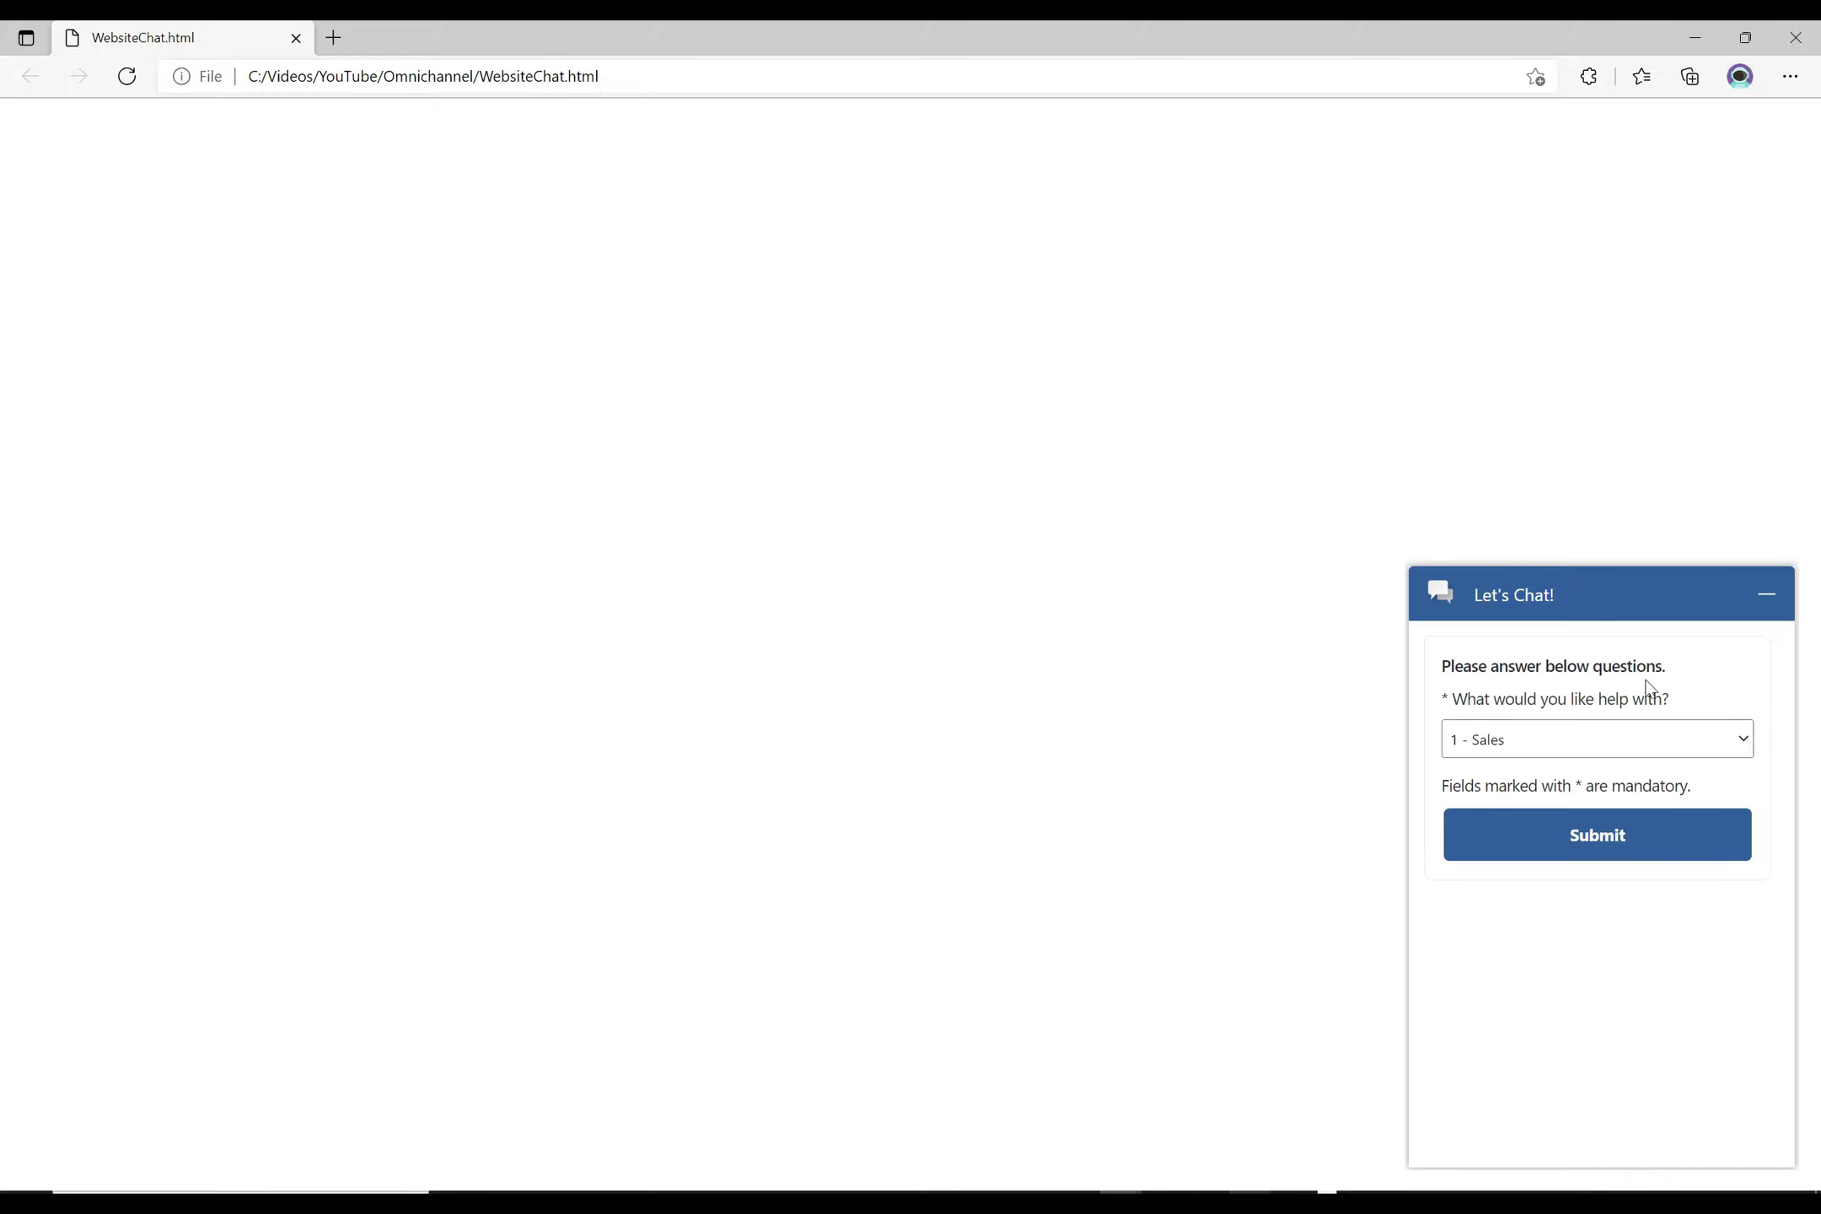
left_click(1713, 738)
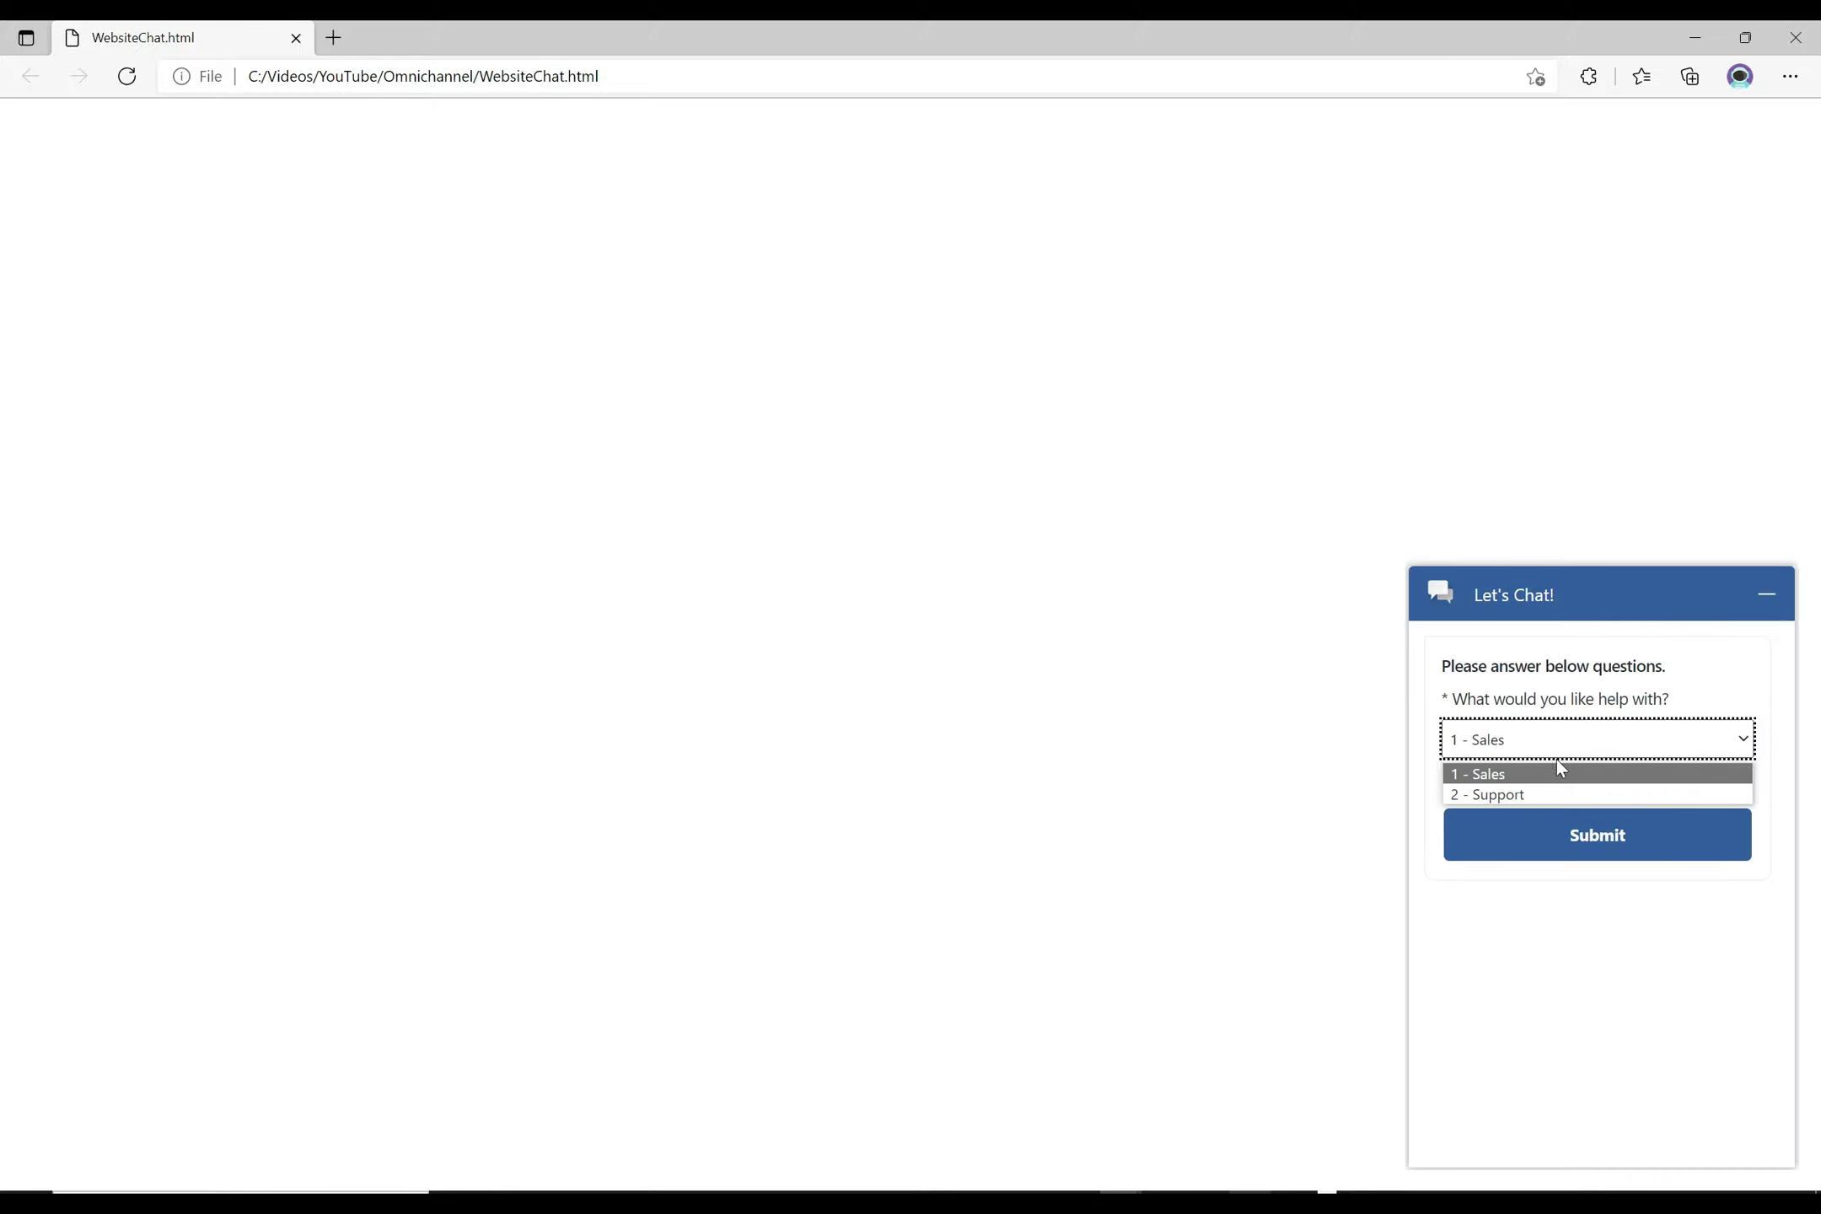
left_click(1513, 772)
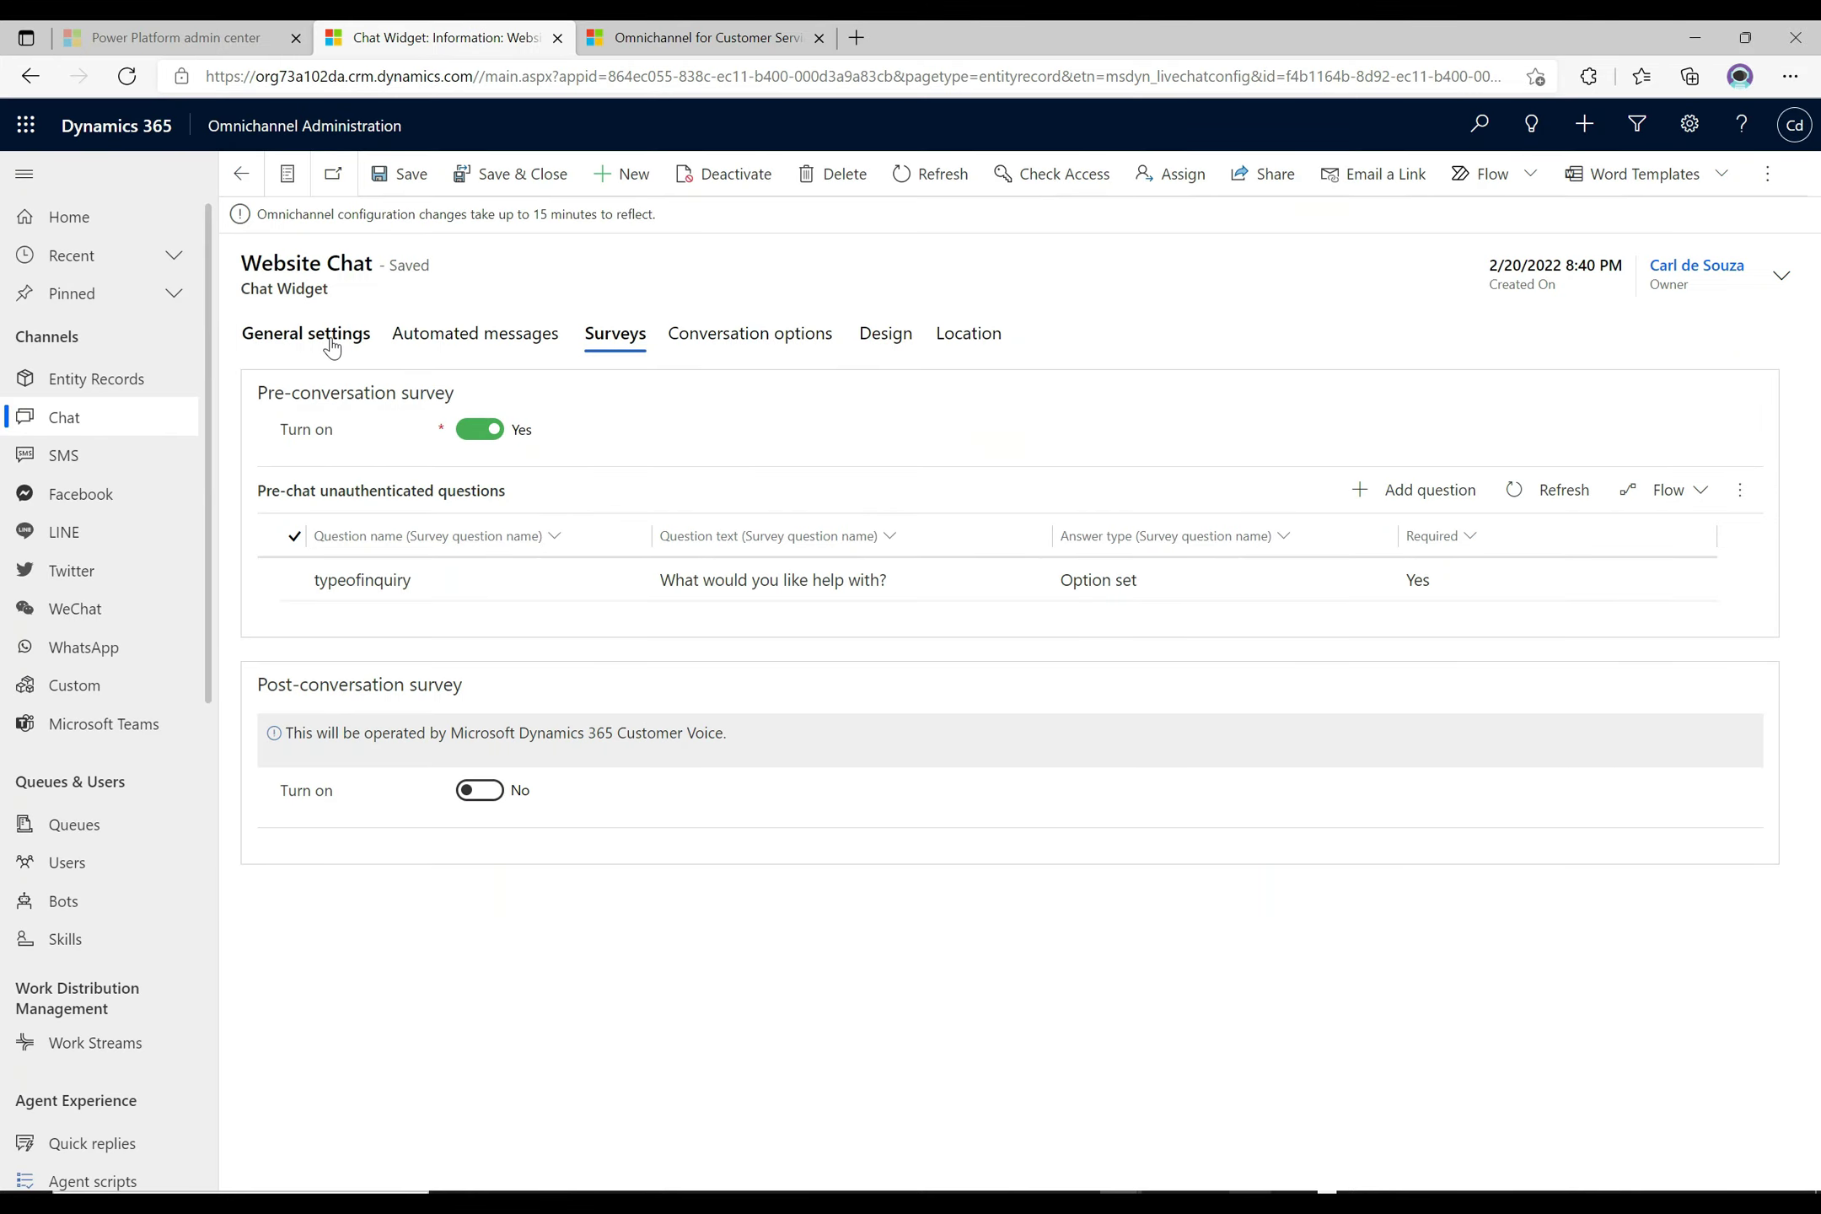
From the Website Chat widget's General settings, open its Live chat workstream under Work distribution
left_click(329, 337)
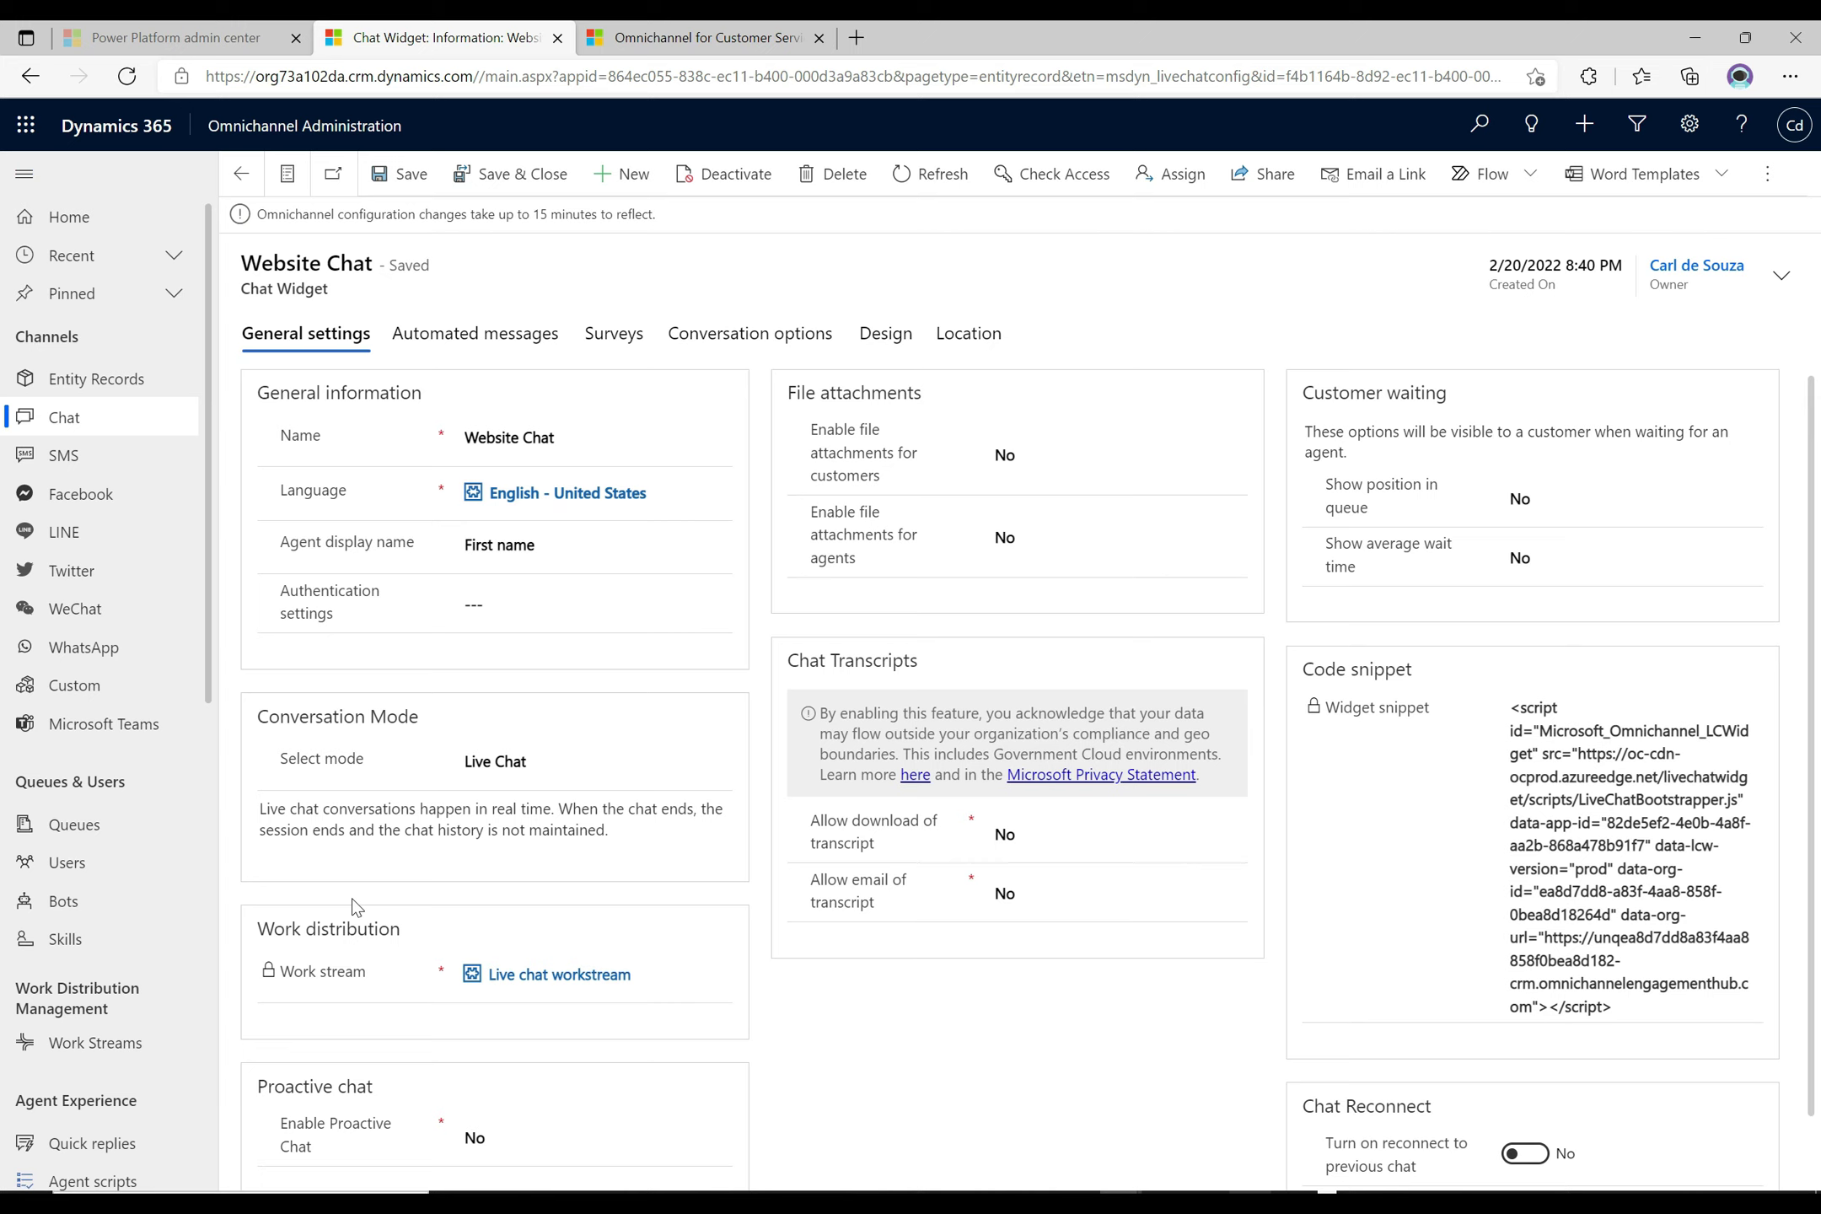
left_click(518, 976)
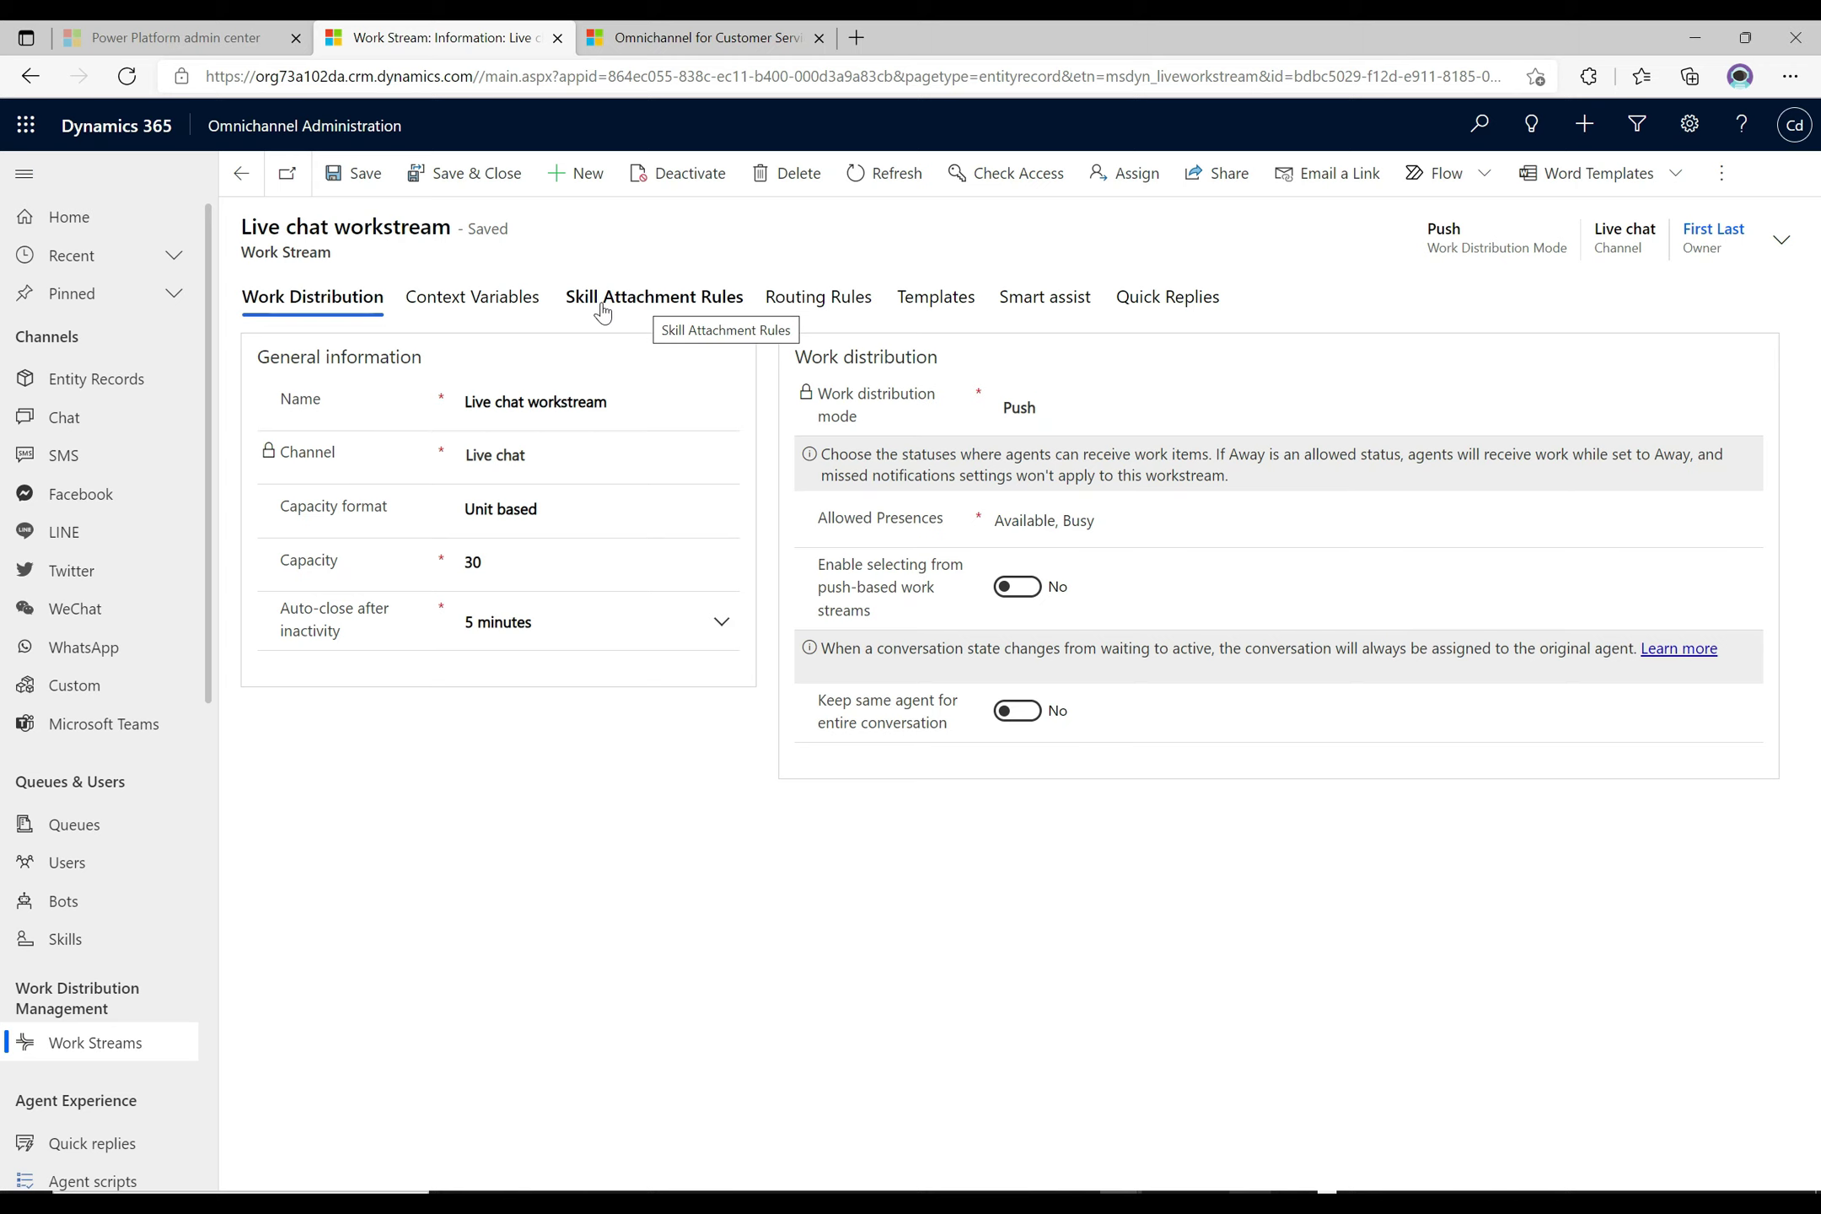
Set the Live chat workstream's skill matching logic to Exact Match and add an attachment rule item
left_click(666, 305)
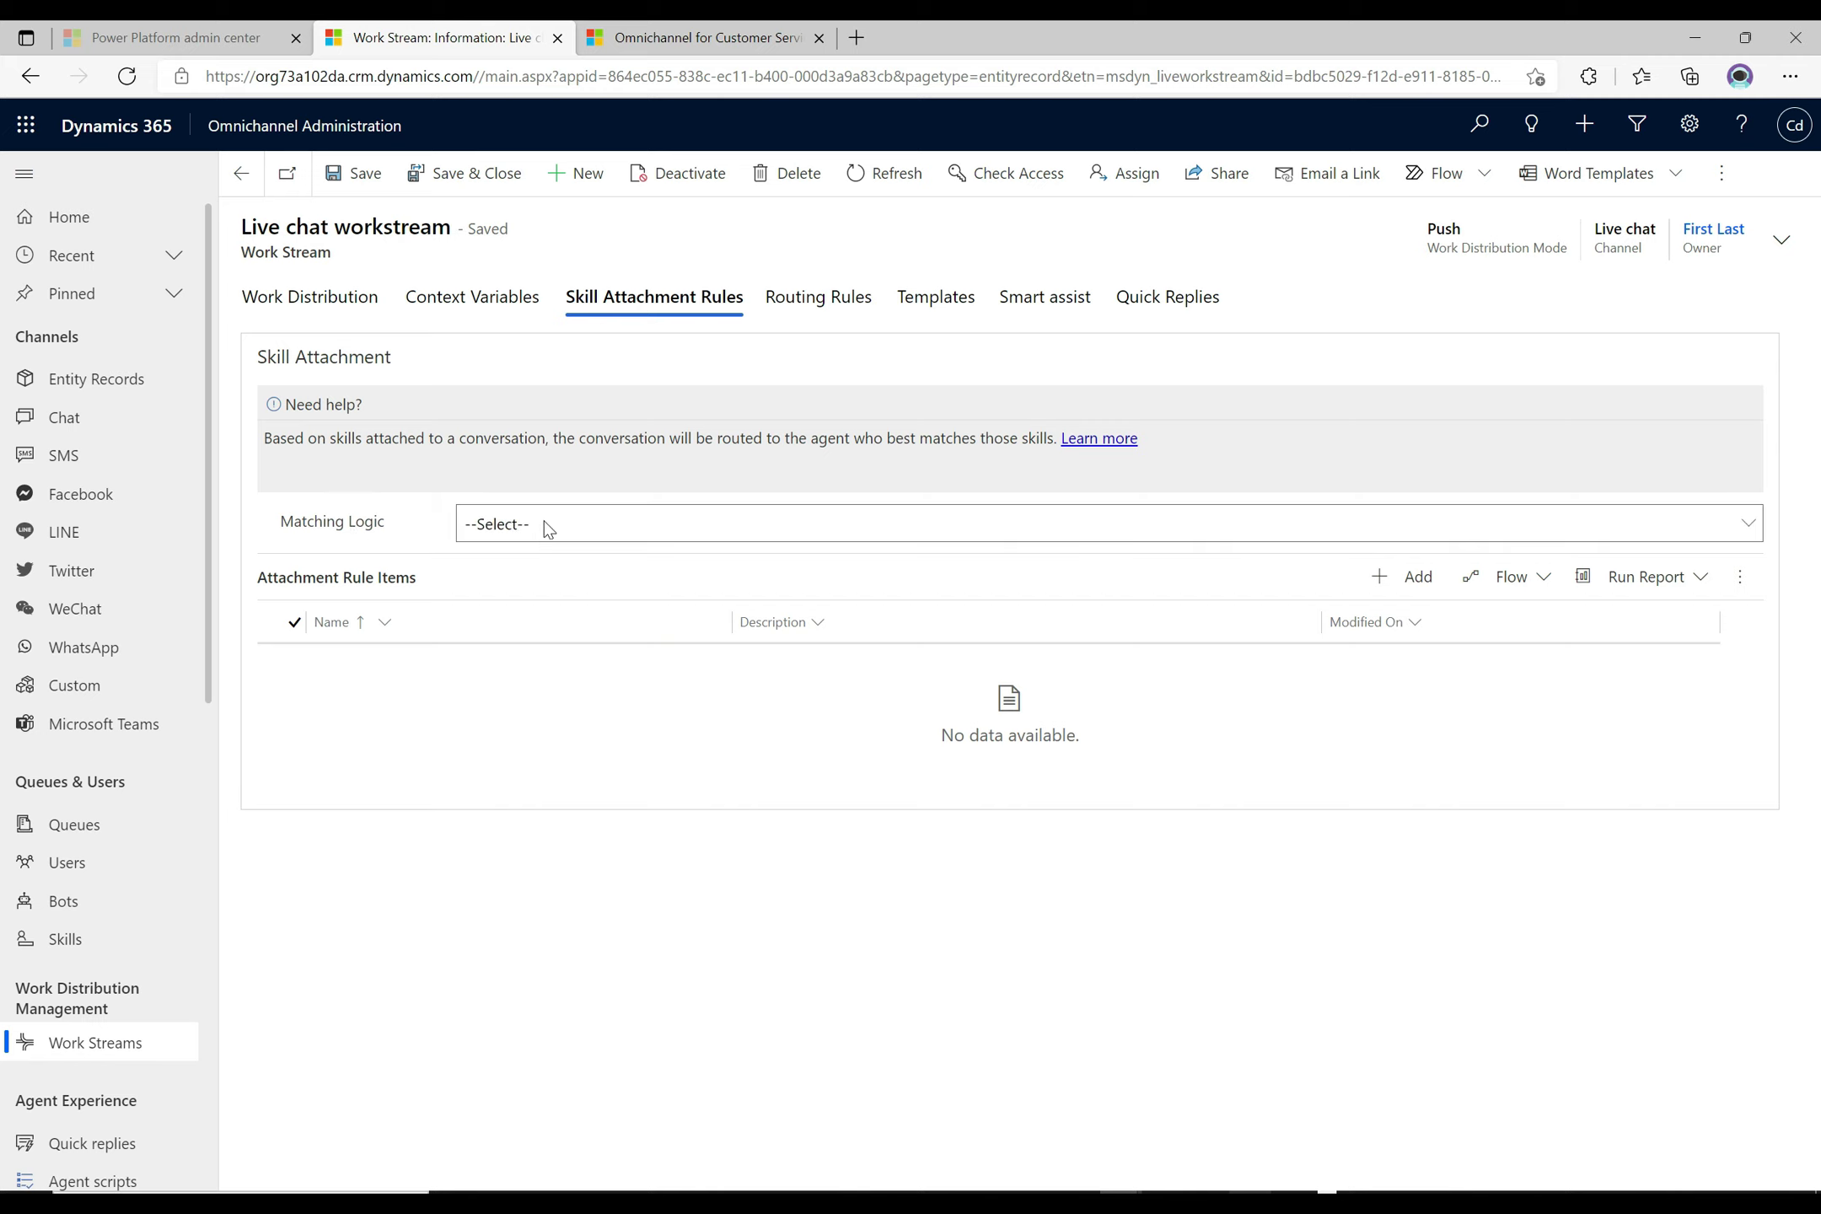
left_click(547, 526)
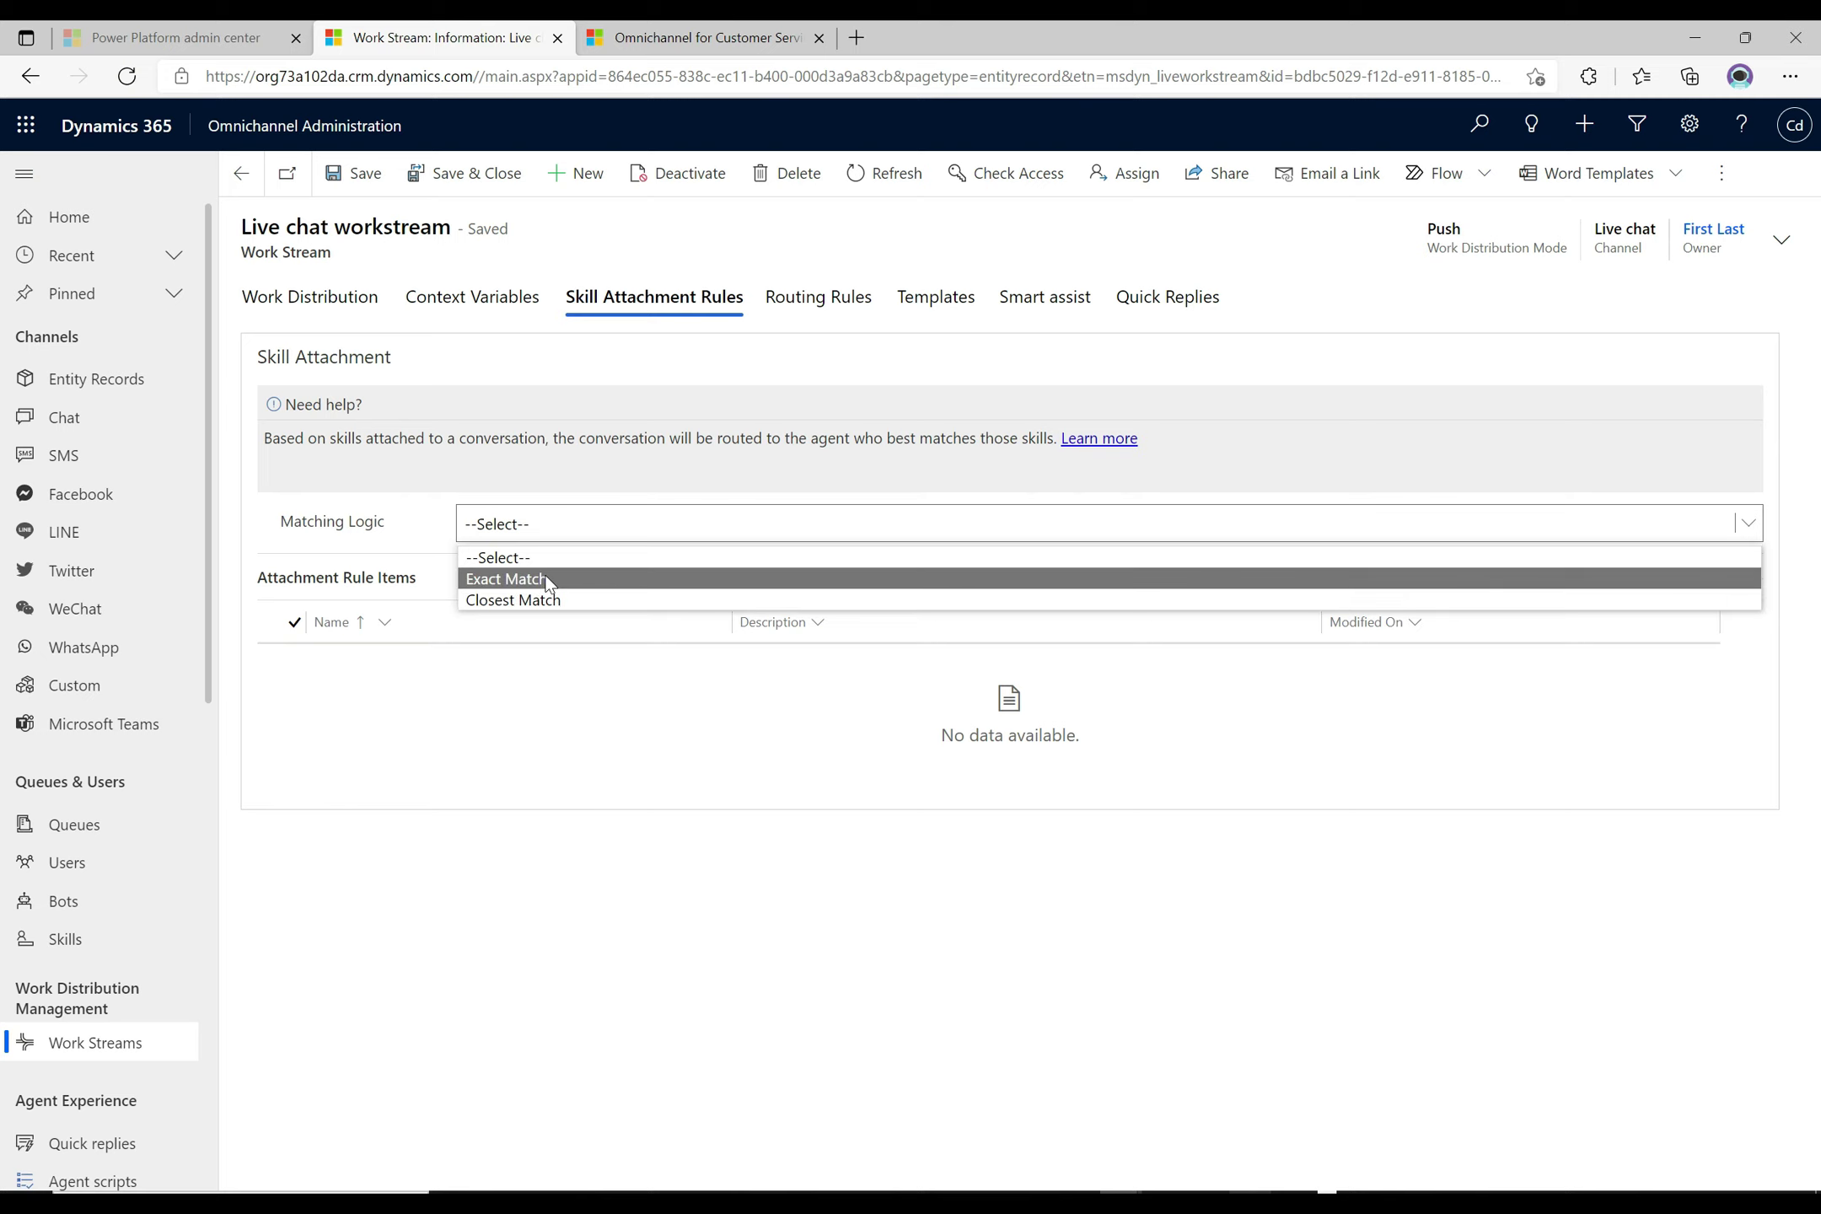
left_click(548, 581)
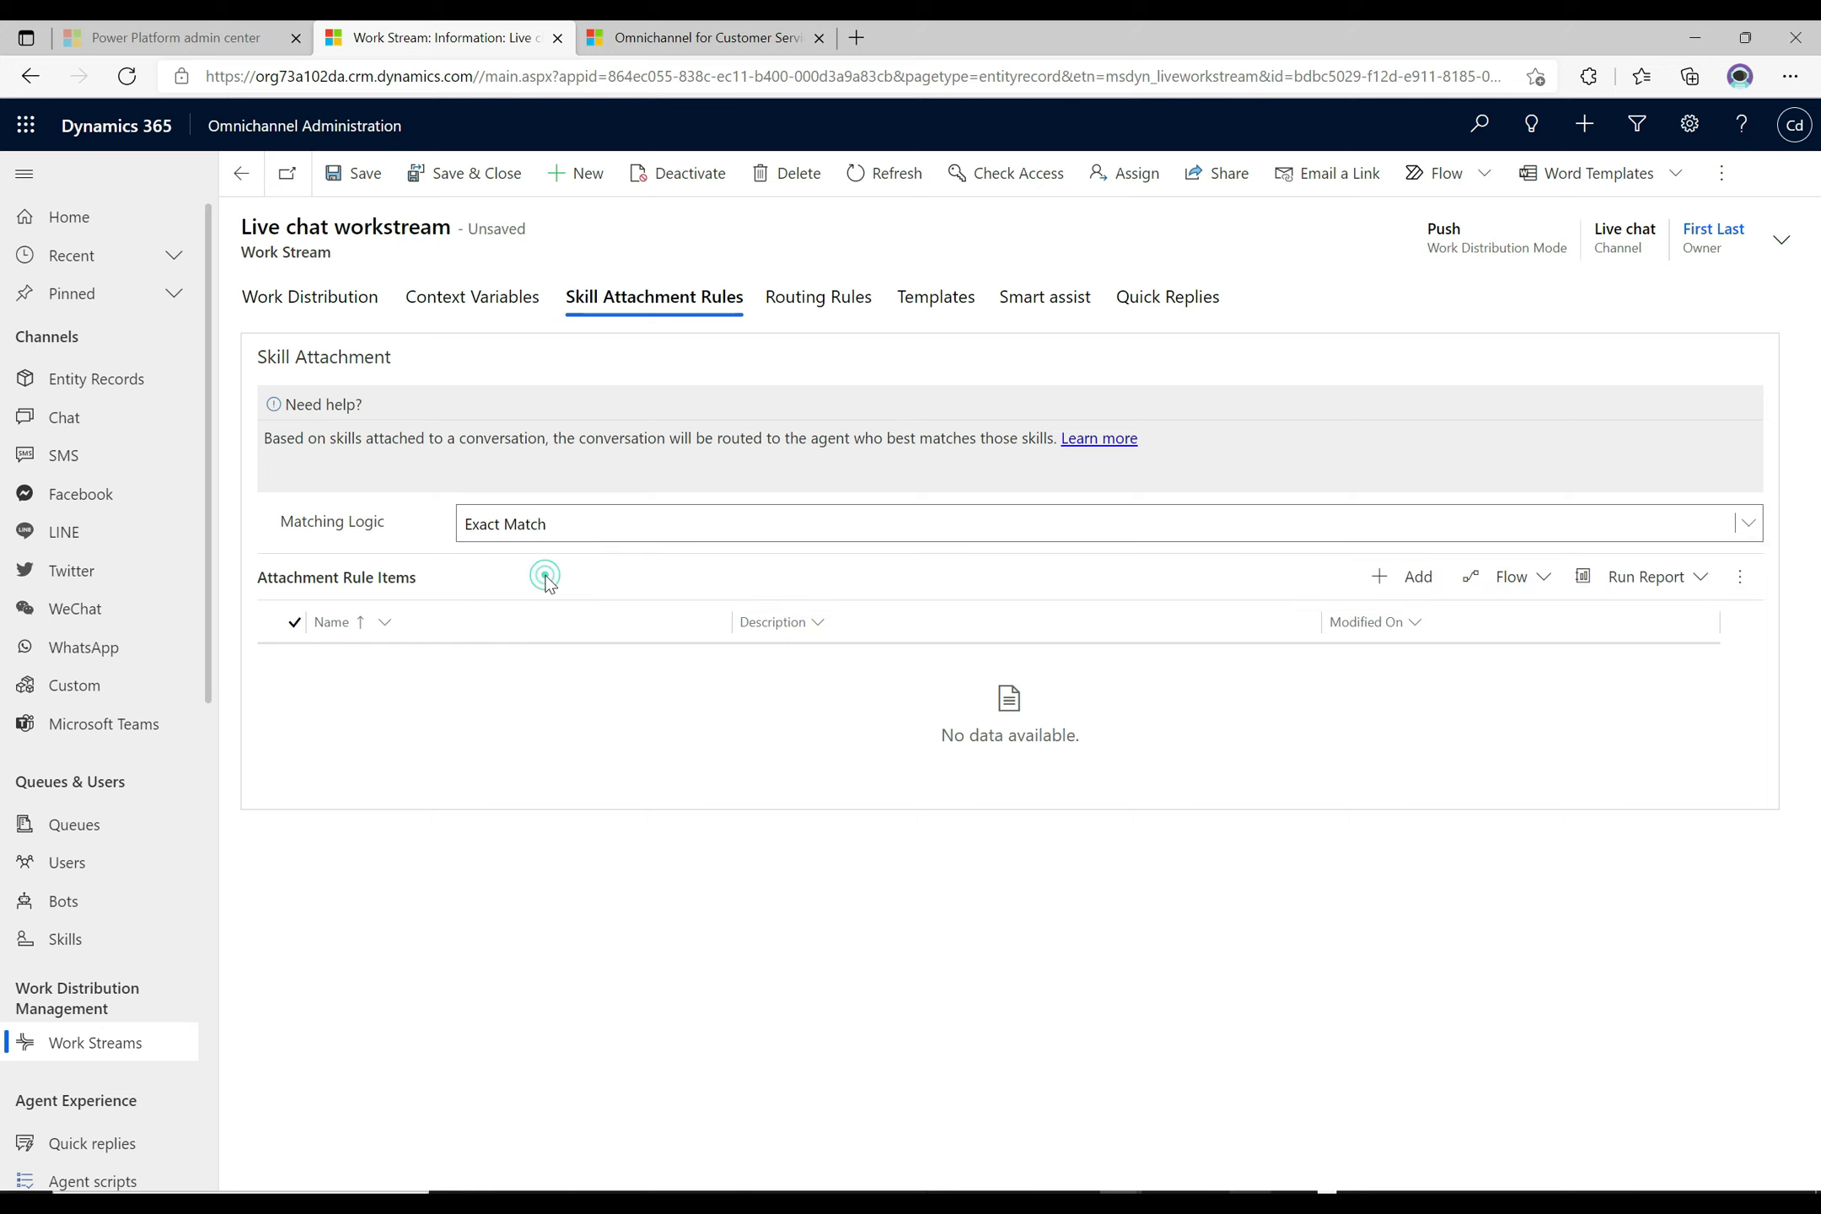
left_click(1414, 590)
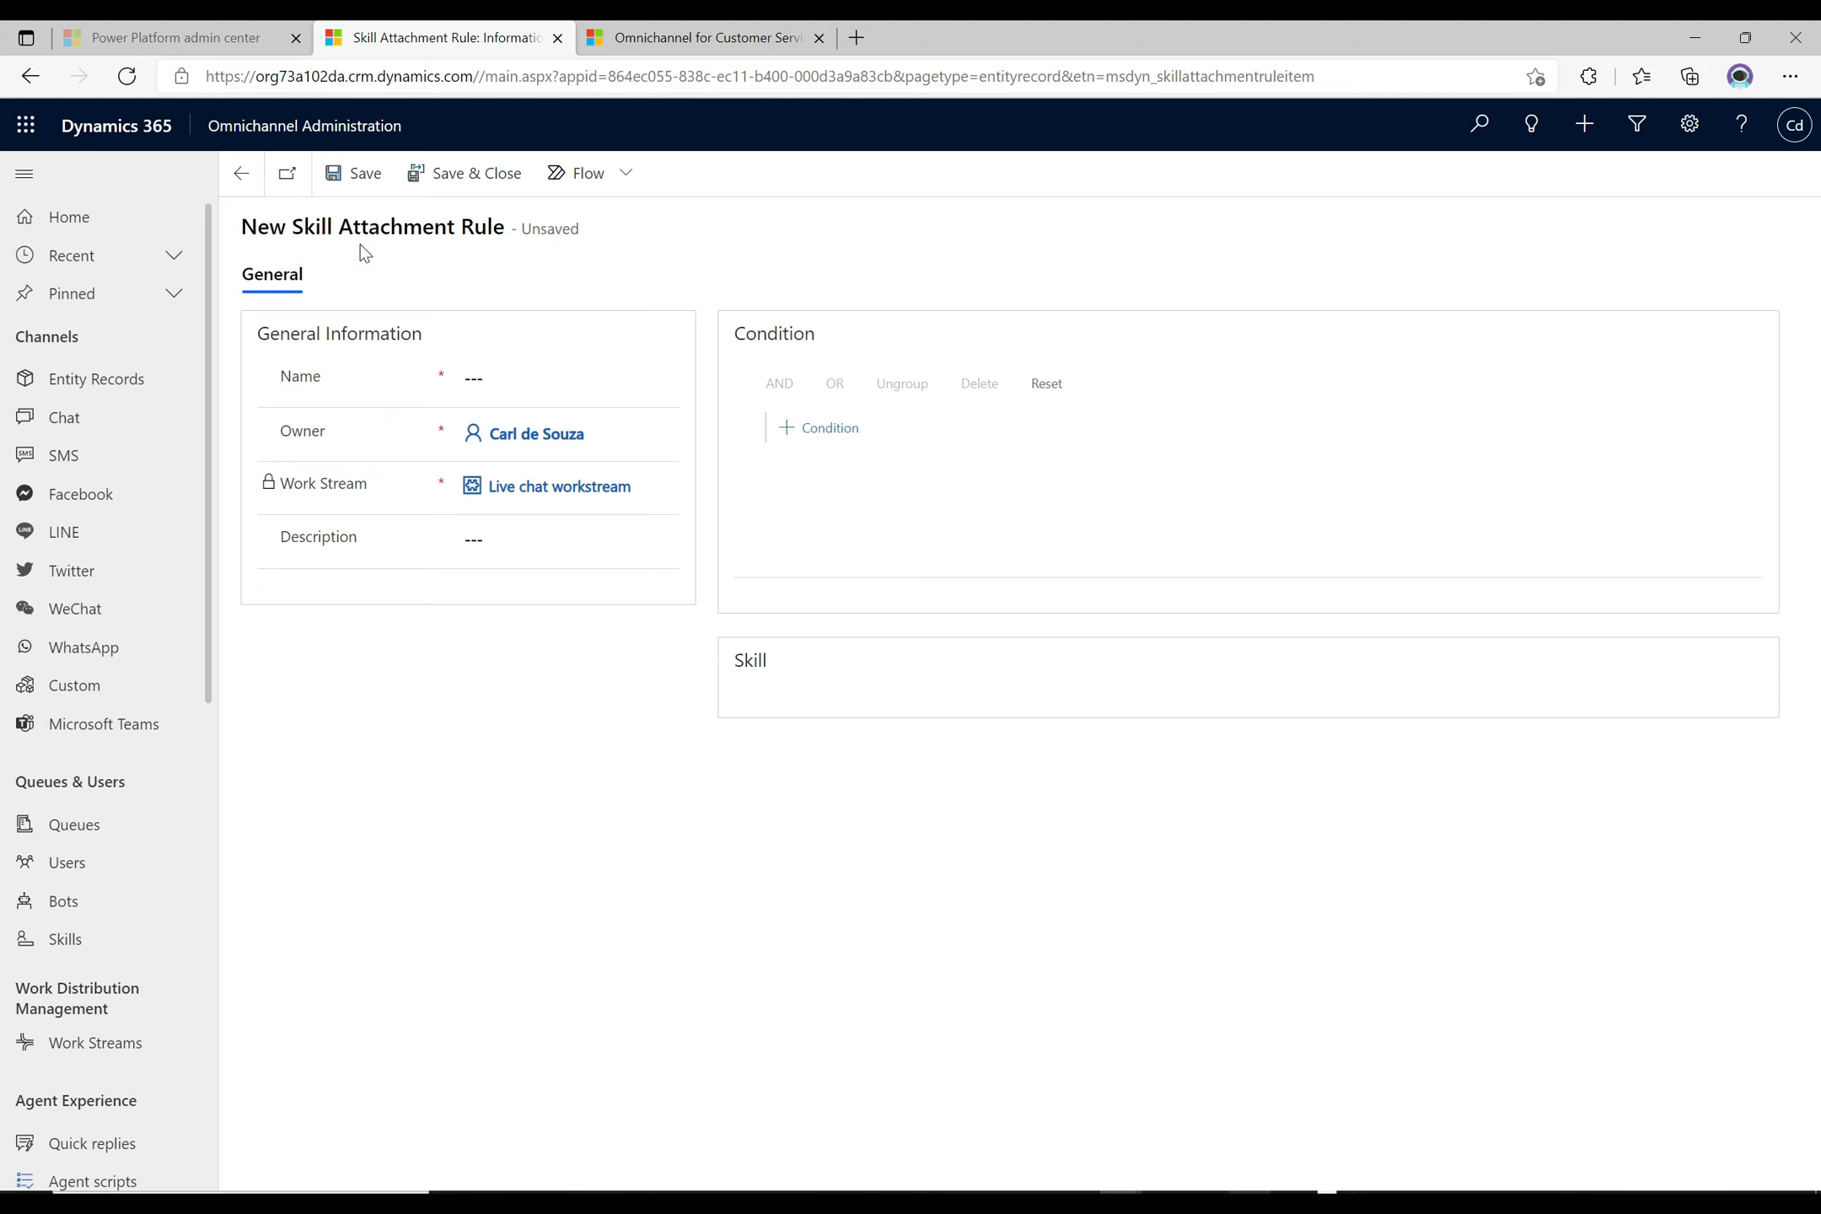
Name the new skill attachment rule 'Sales'
left_click(602, 383)
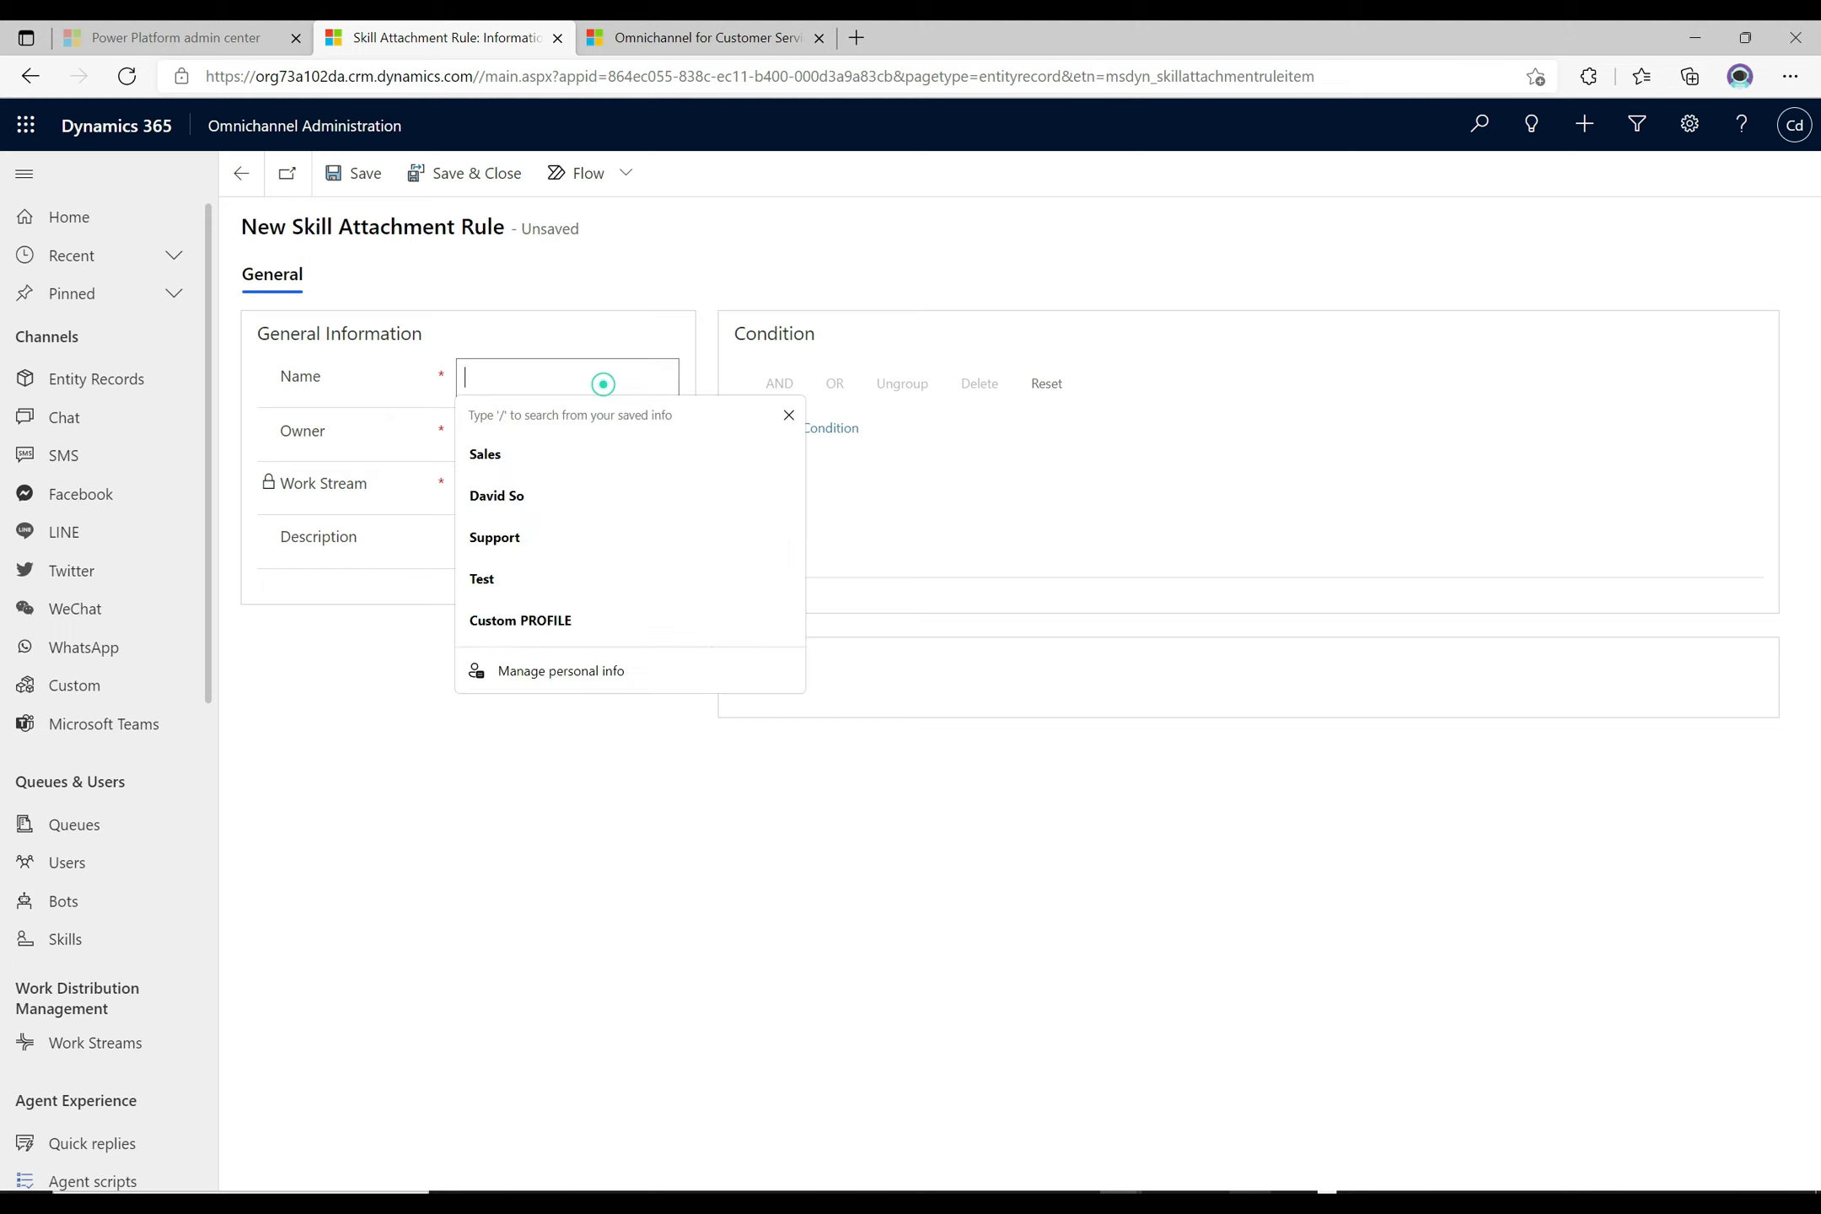
type("Sales")
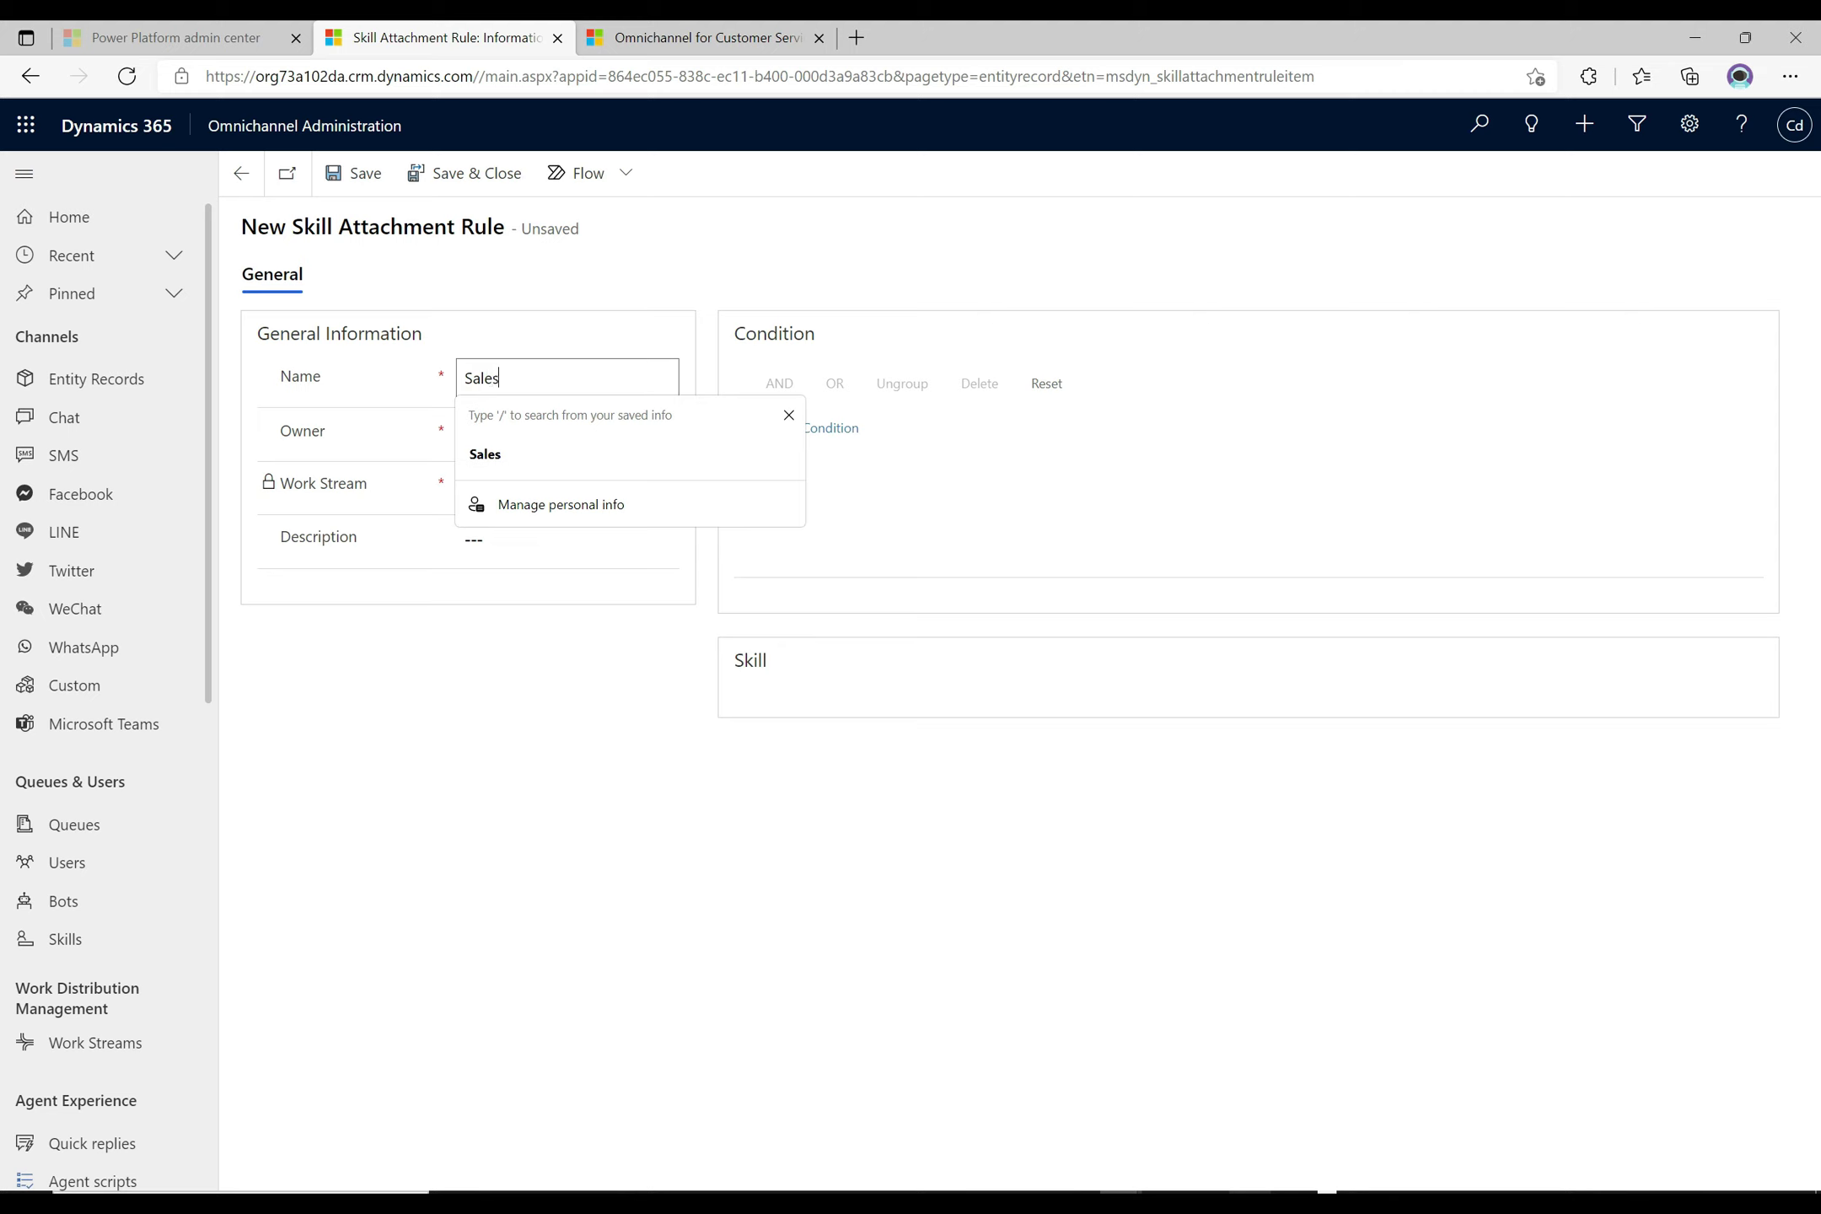
key("Tab")
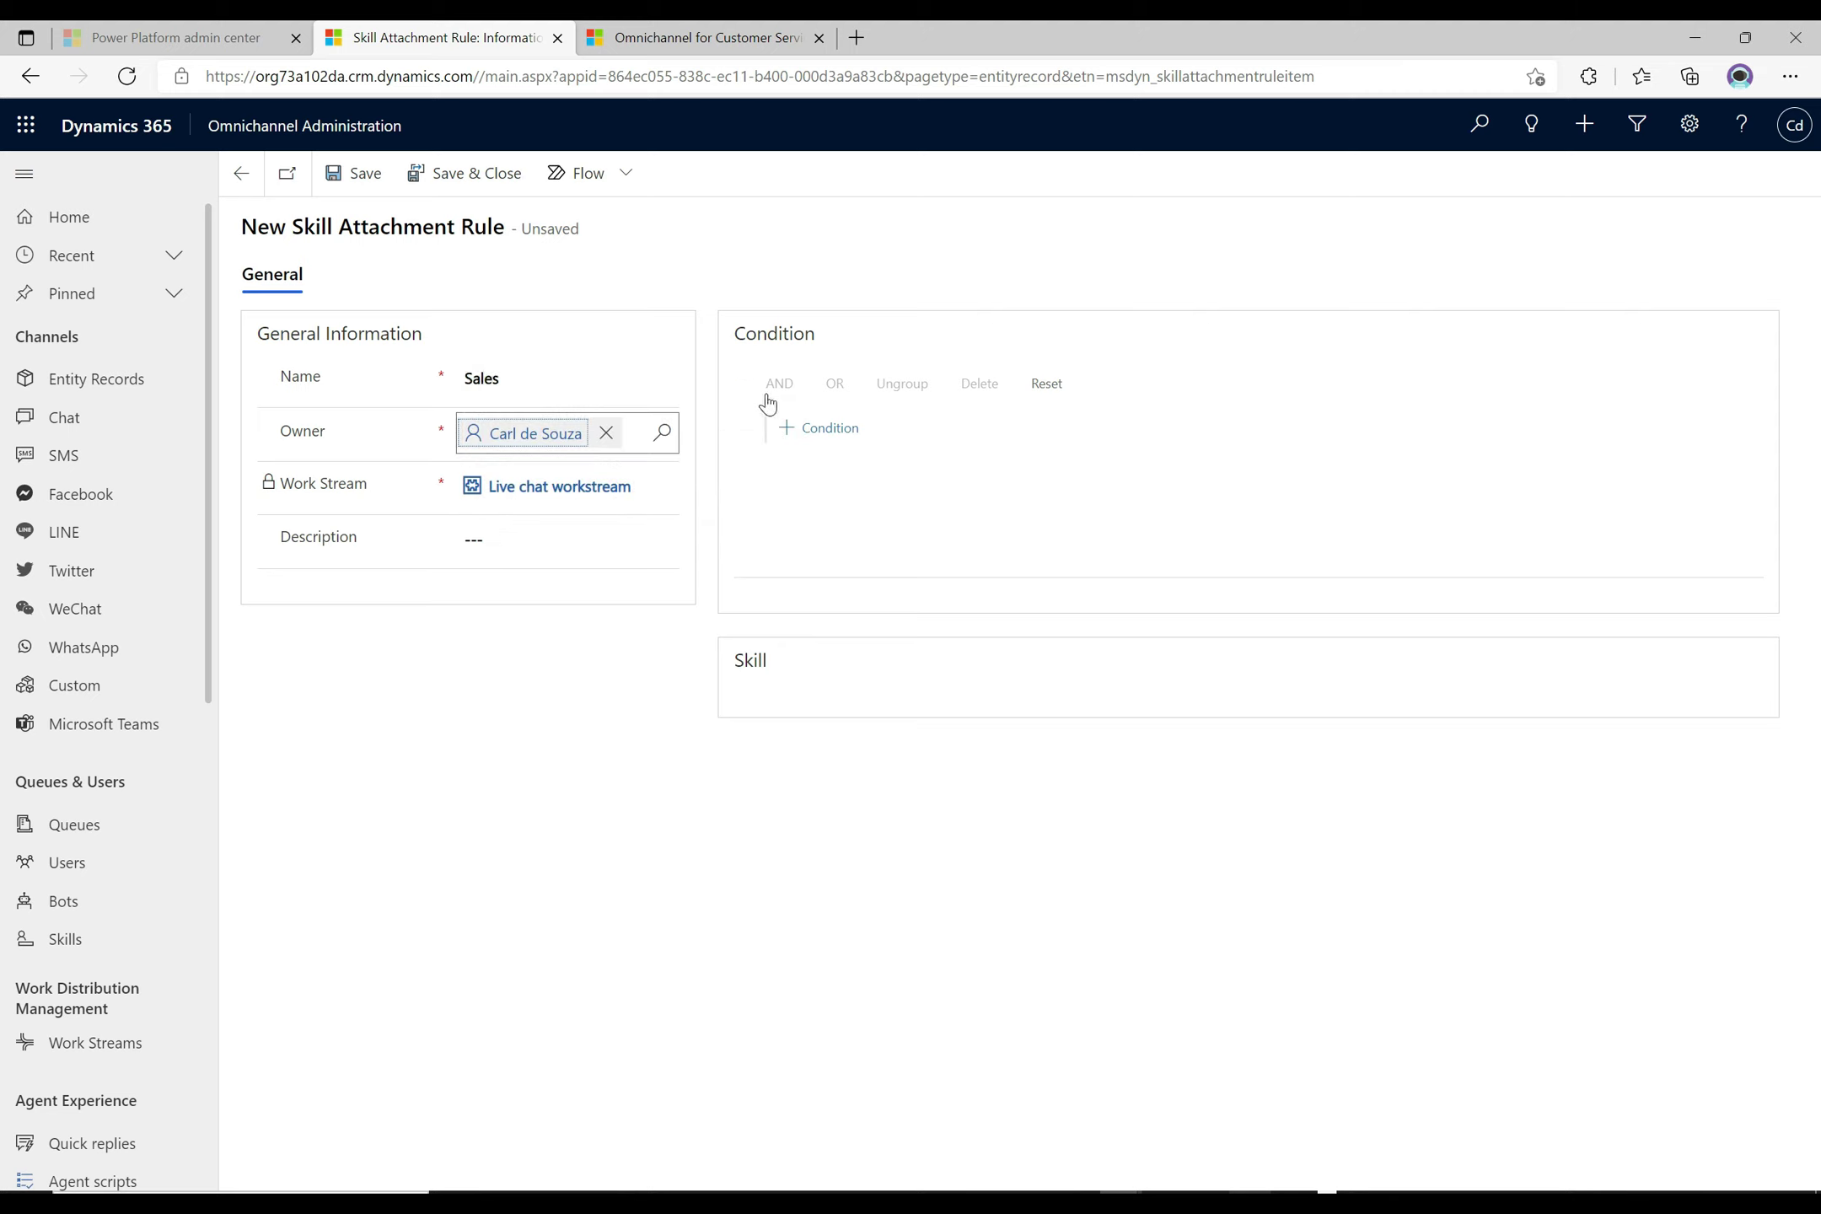
Add the condition Context variable typeofinquiry Equals 'Sales', save the rule, and start attaching a skill
left_click(811, 440)
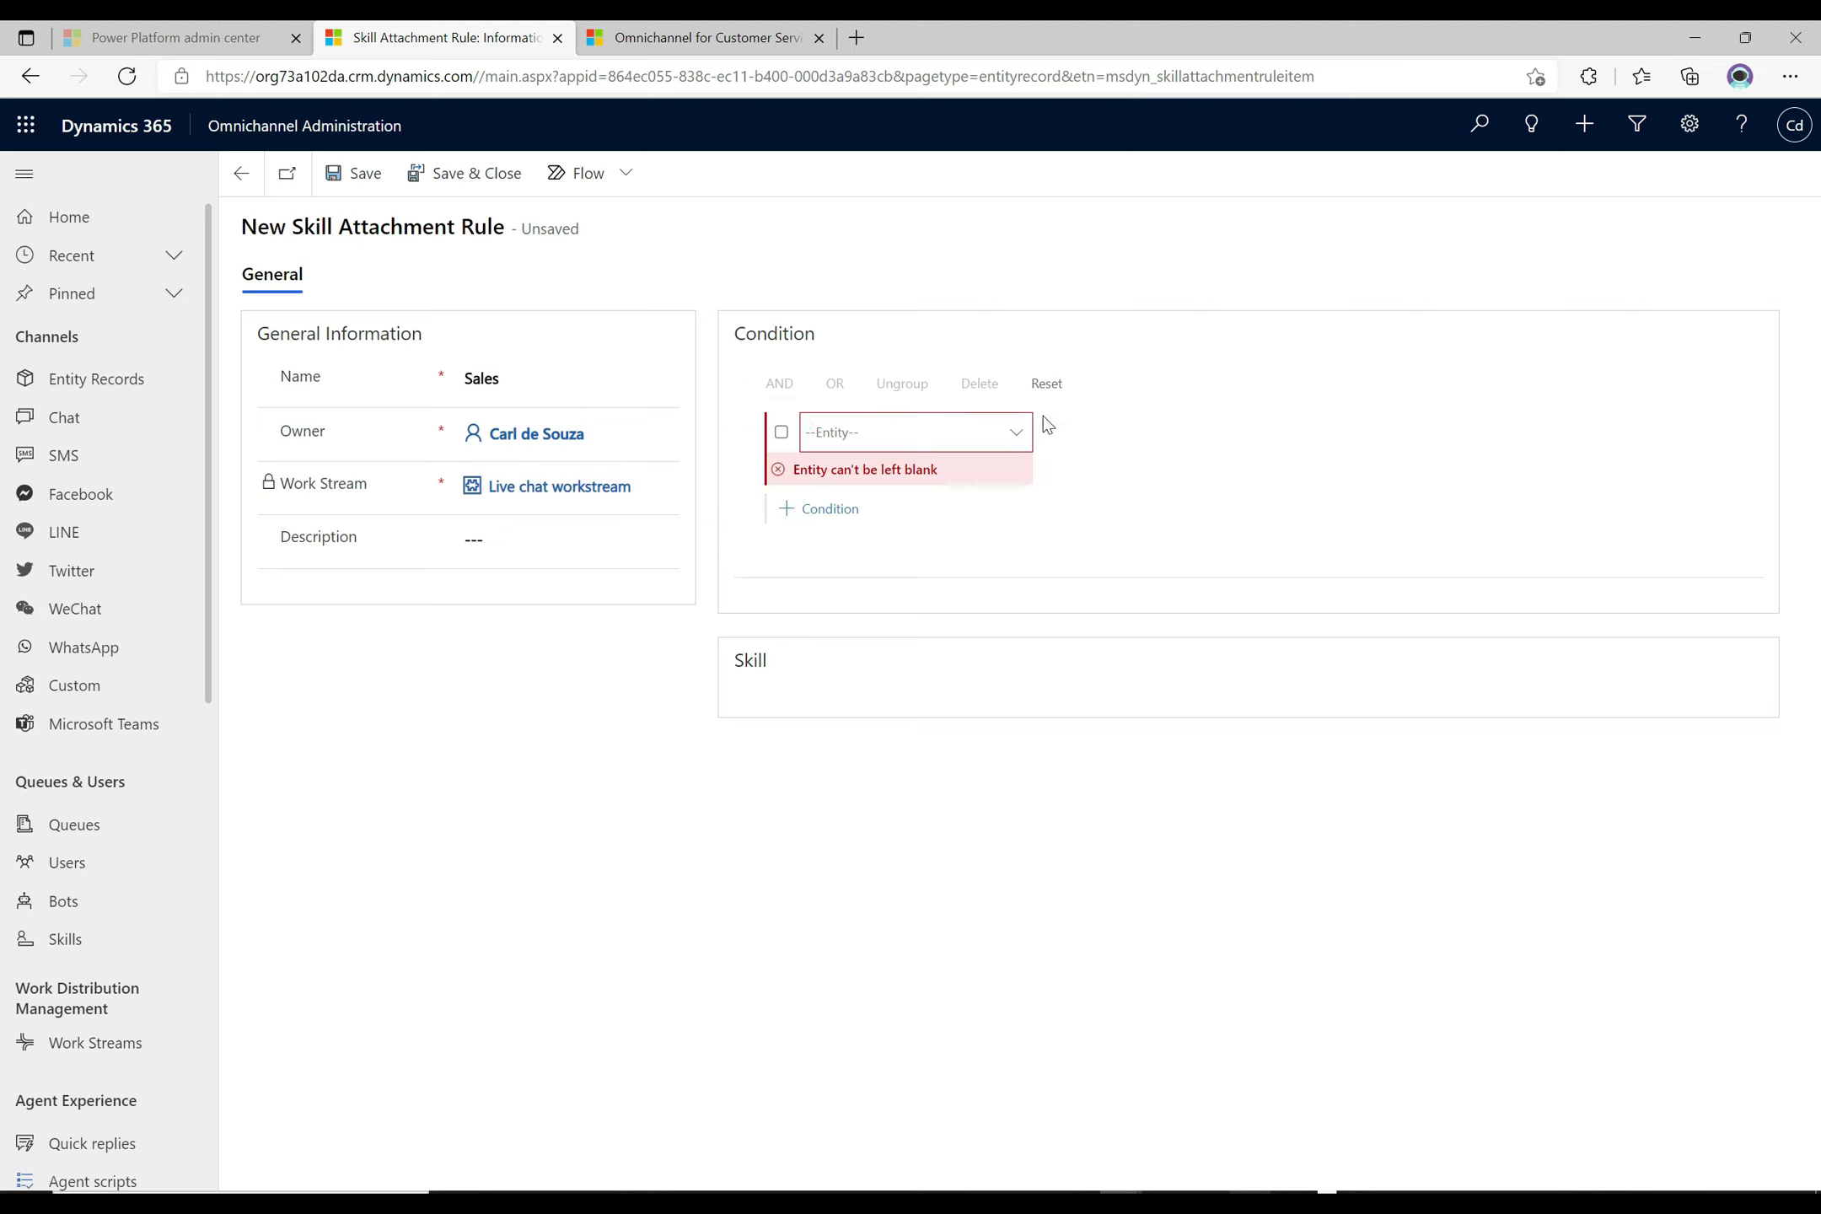
left_click(1021, 433)
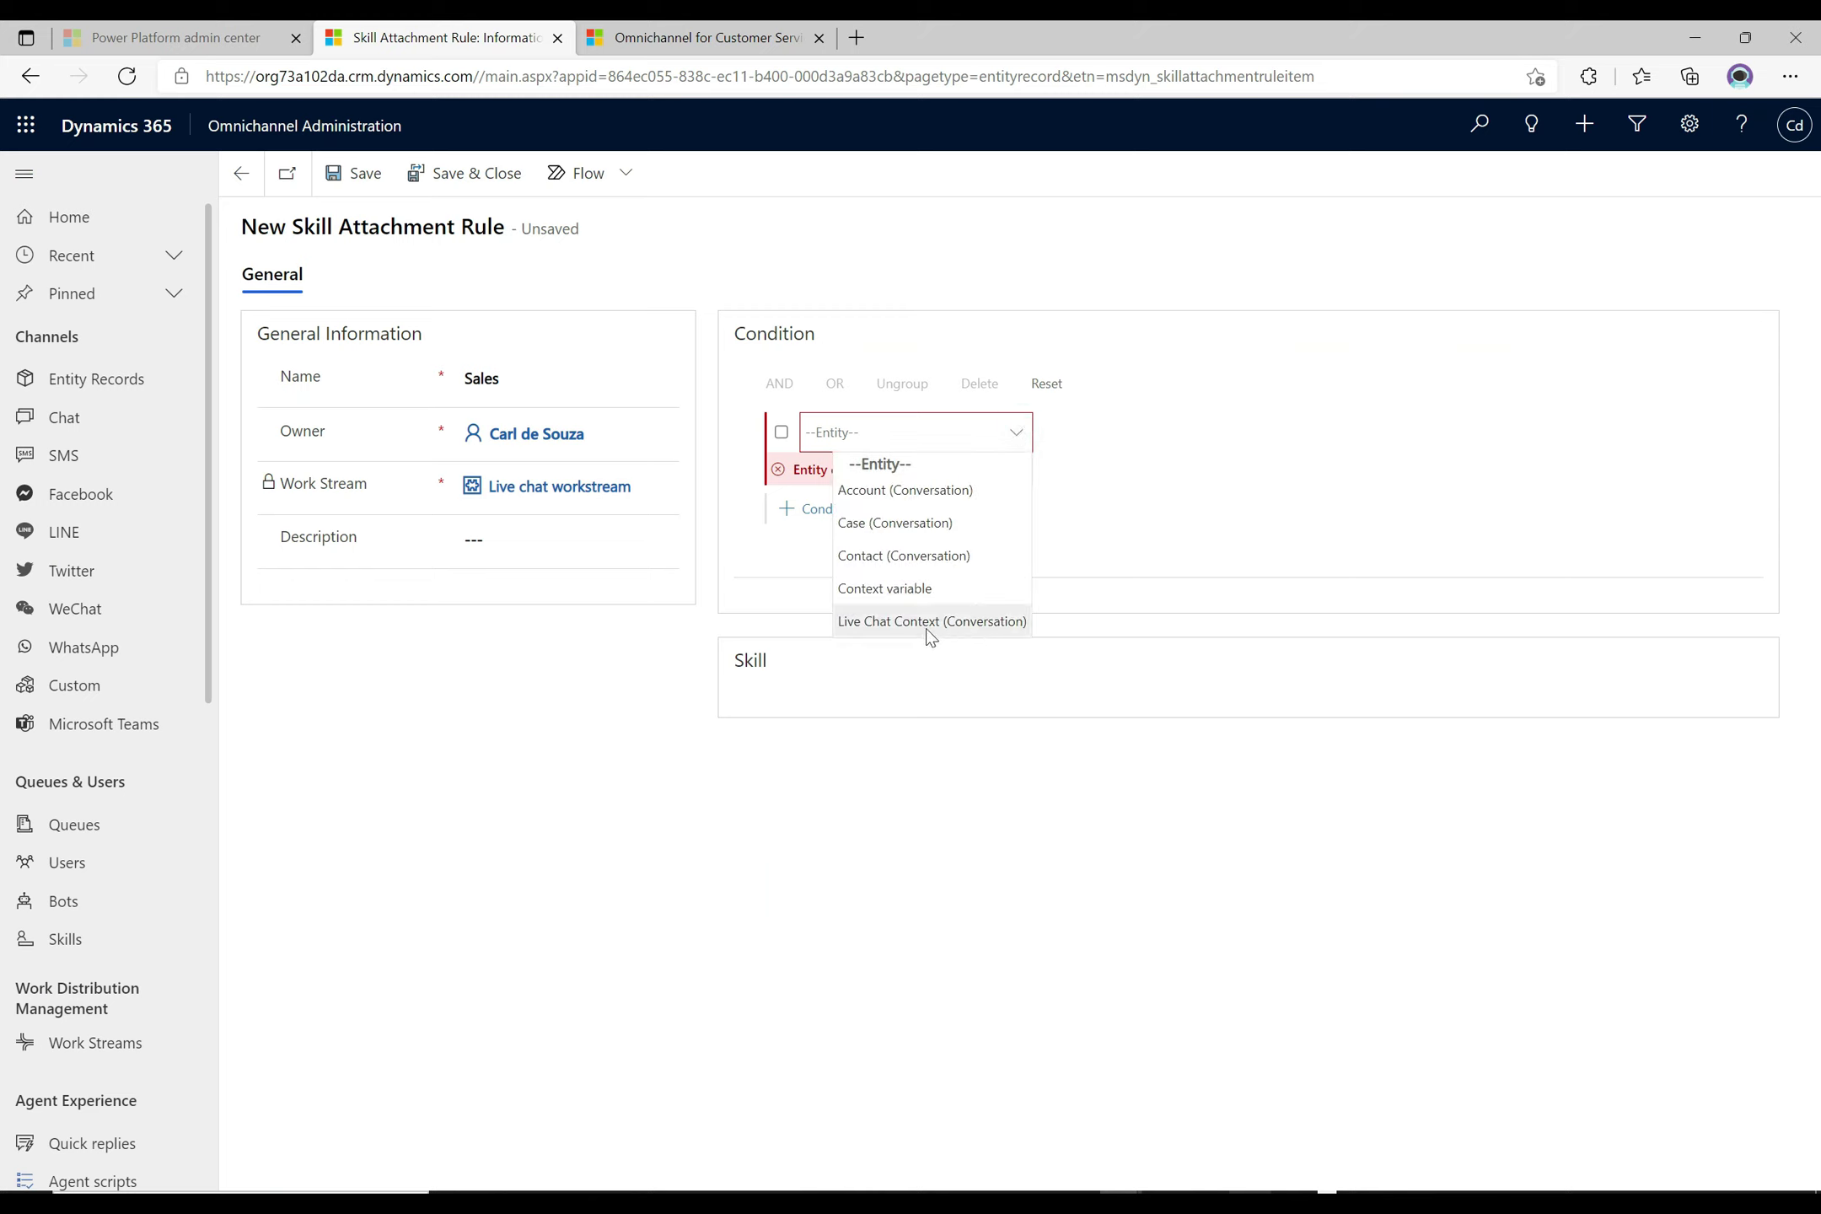
left_click(880, 589)
left_click(1259, 433)
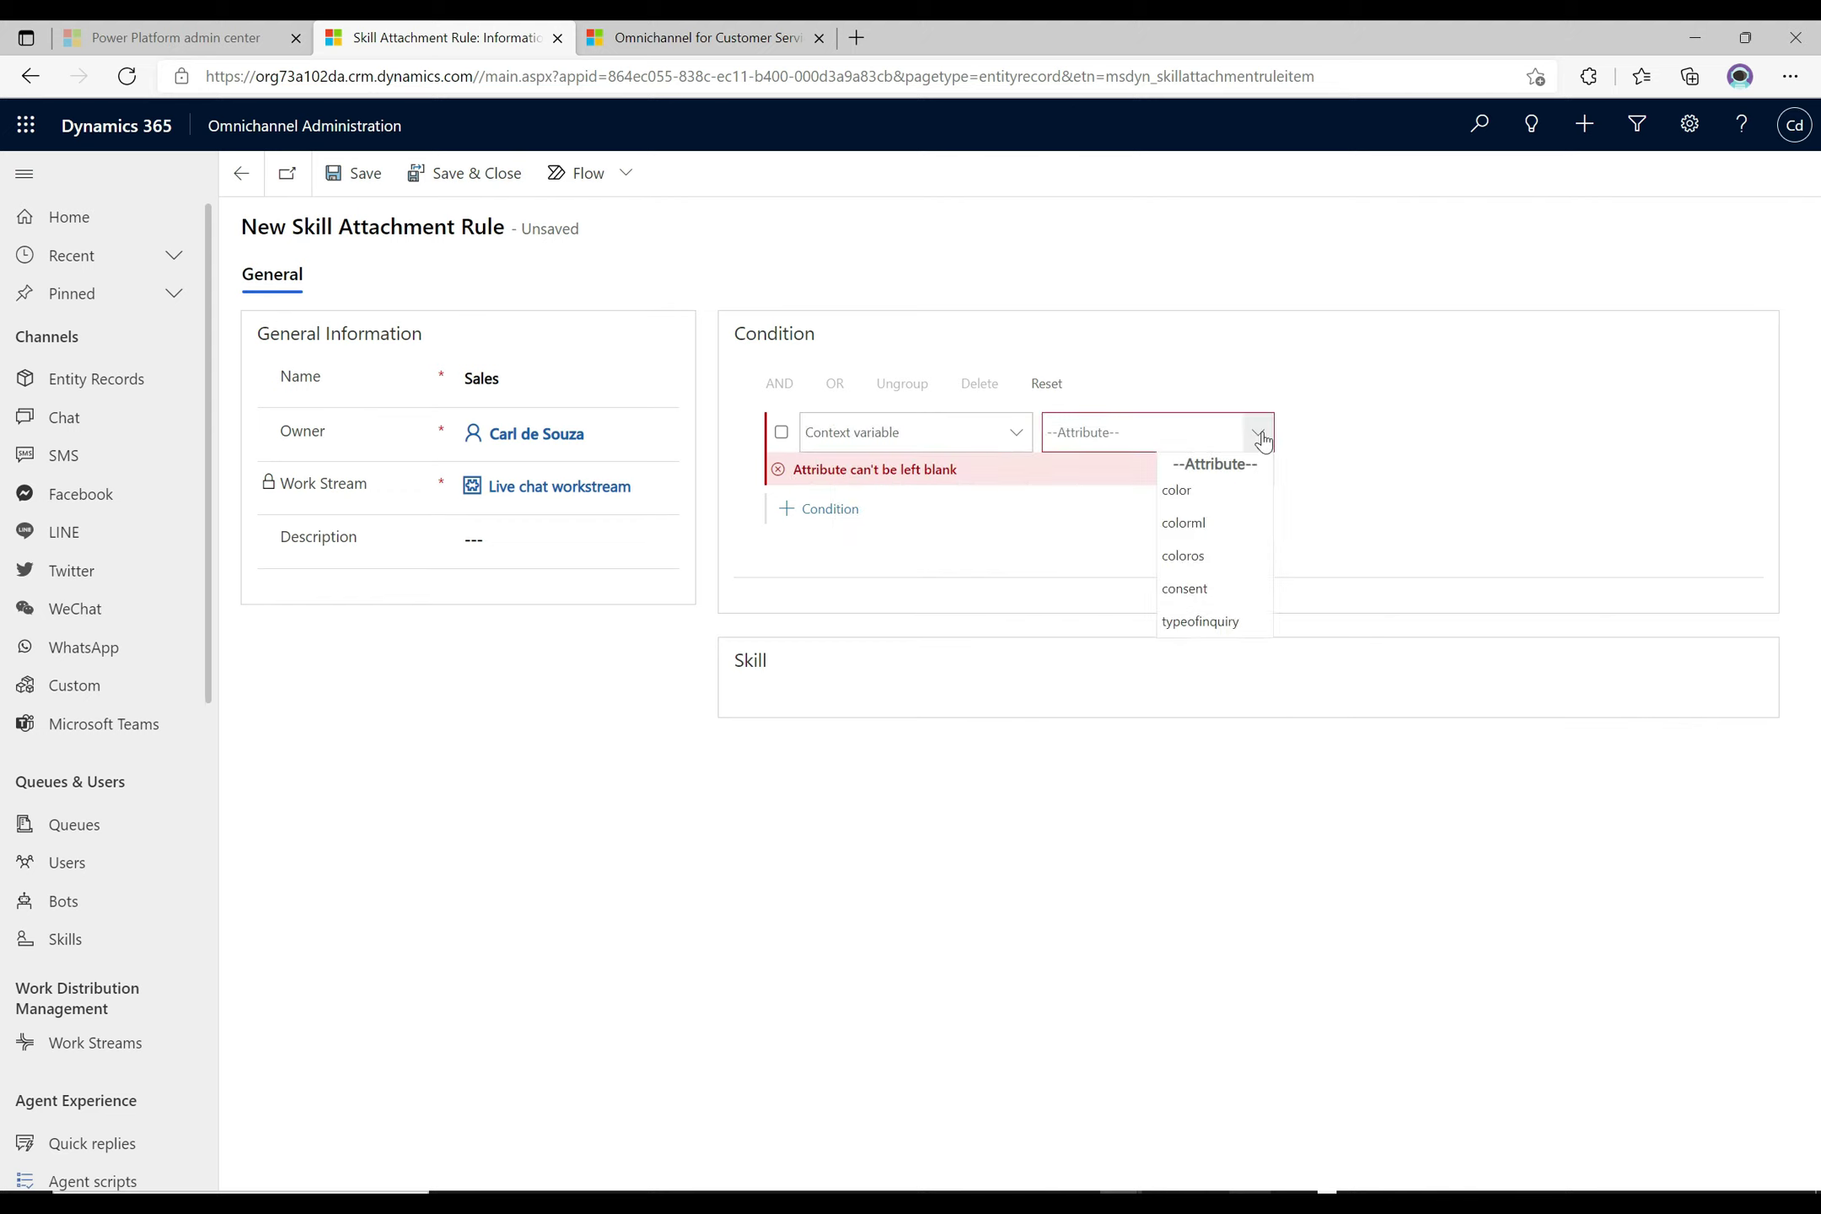
left_click(1204, 621)
left_click(1426, 442)
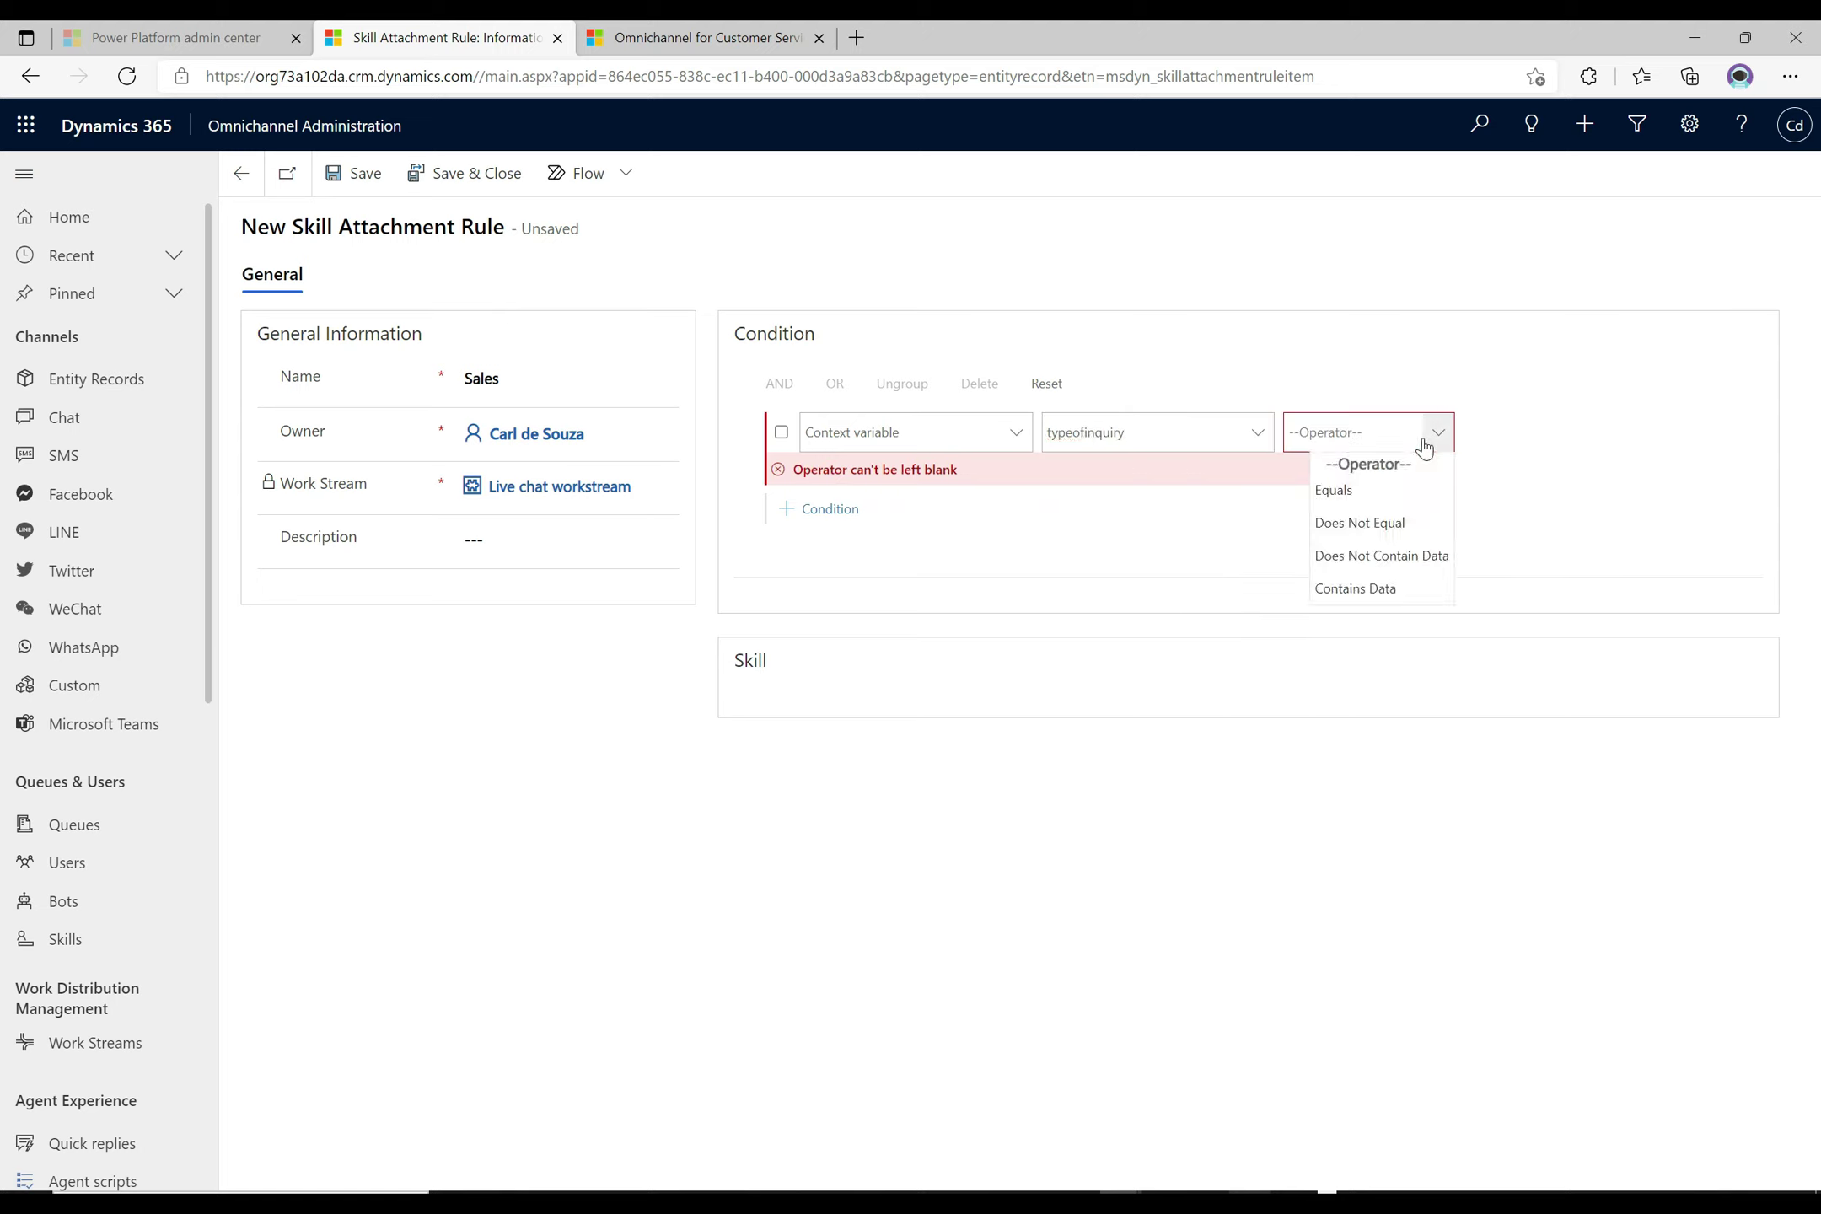
left_click(1384, 491)
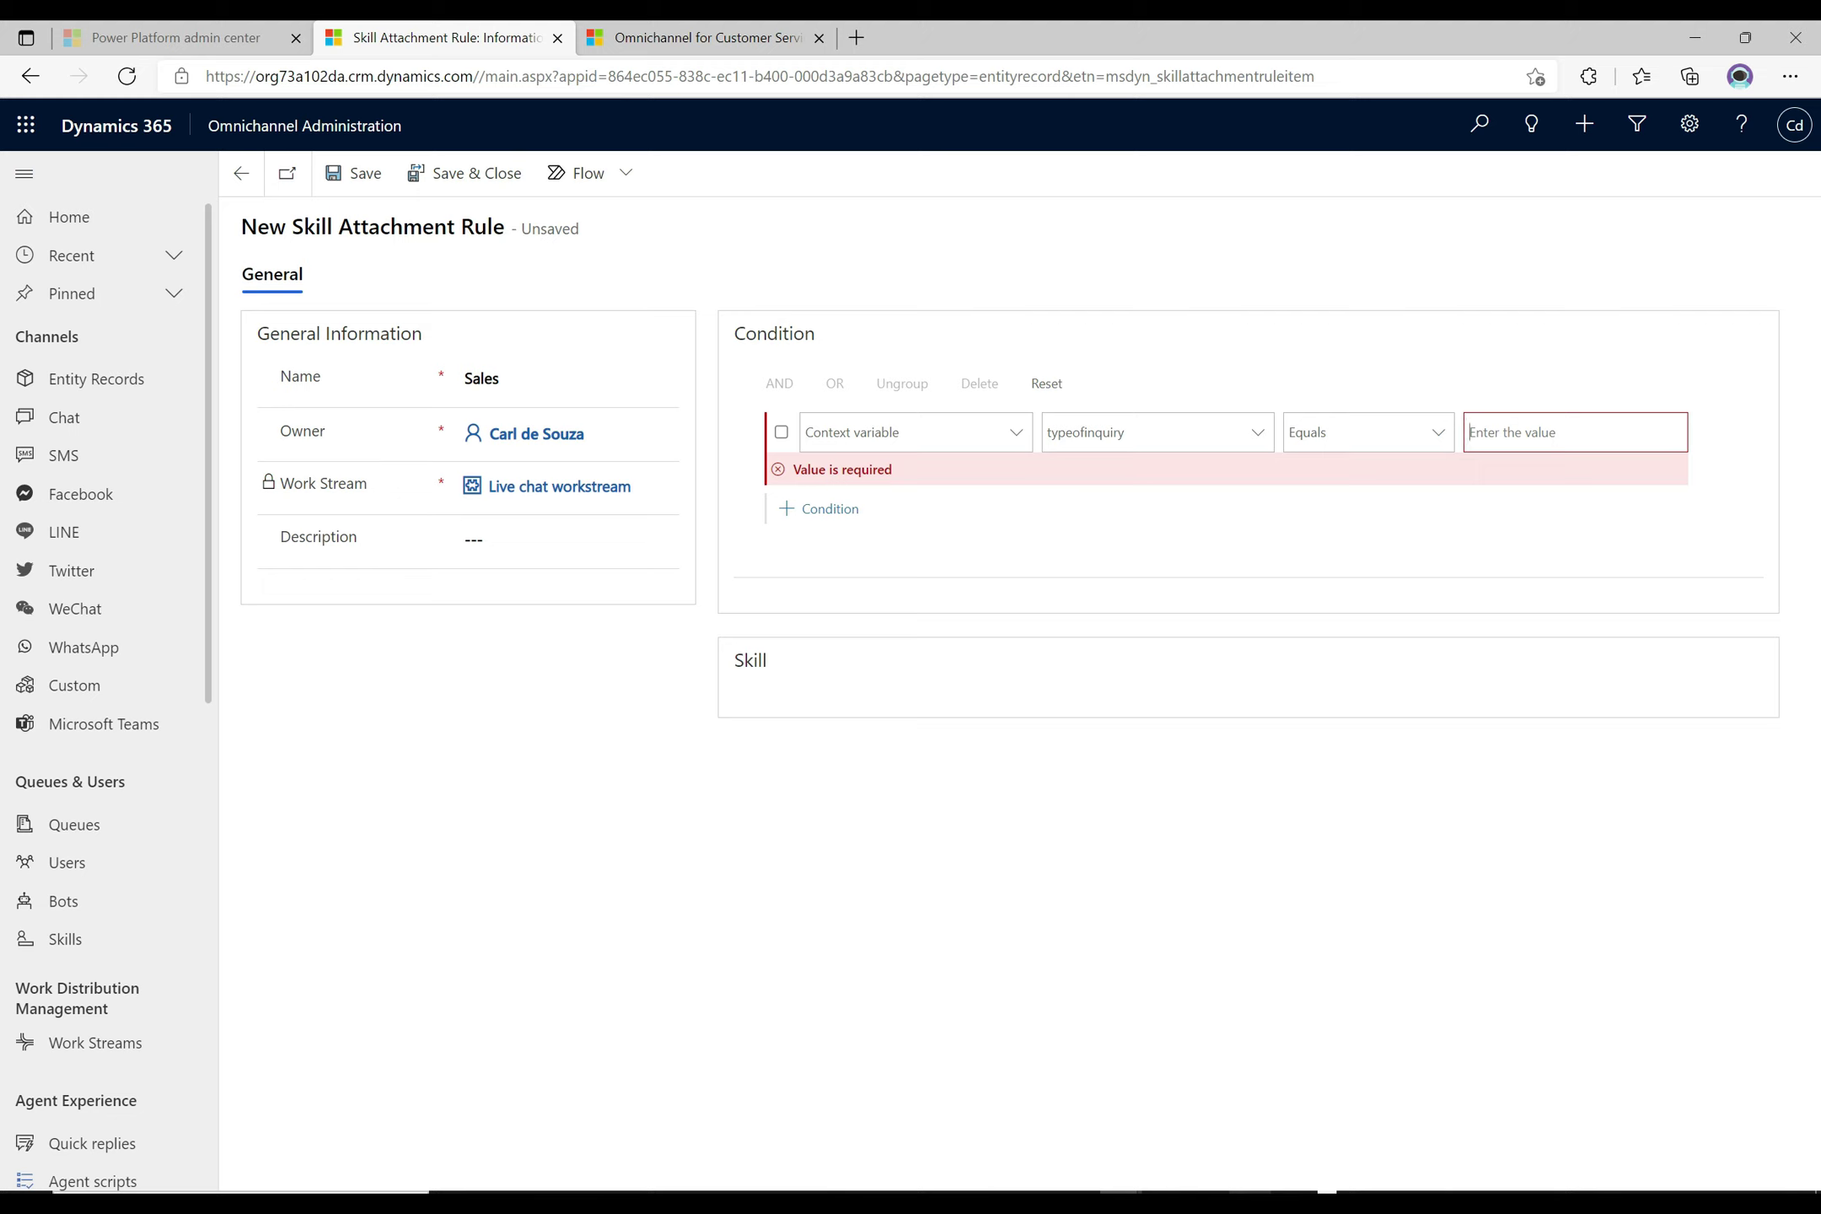
type("Sales")
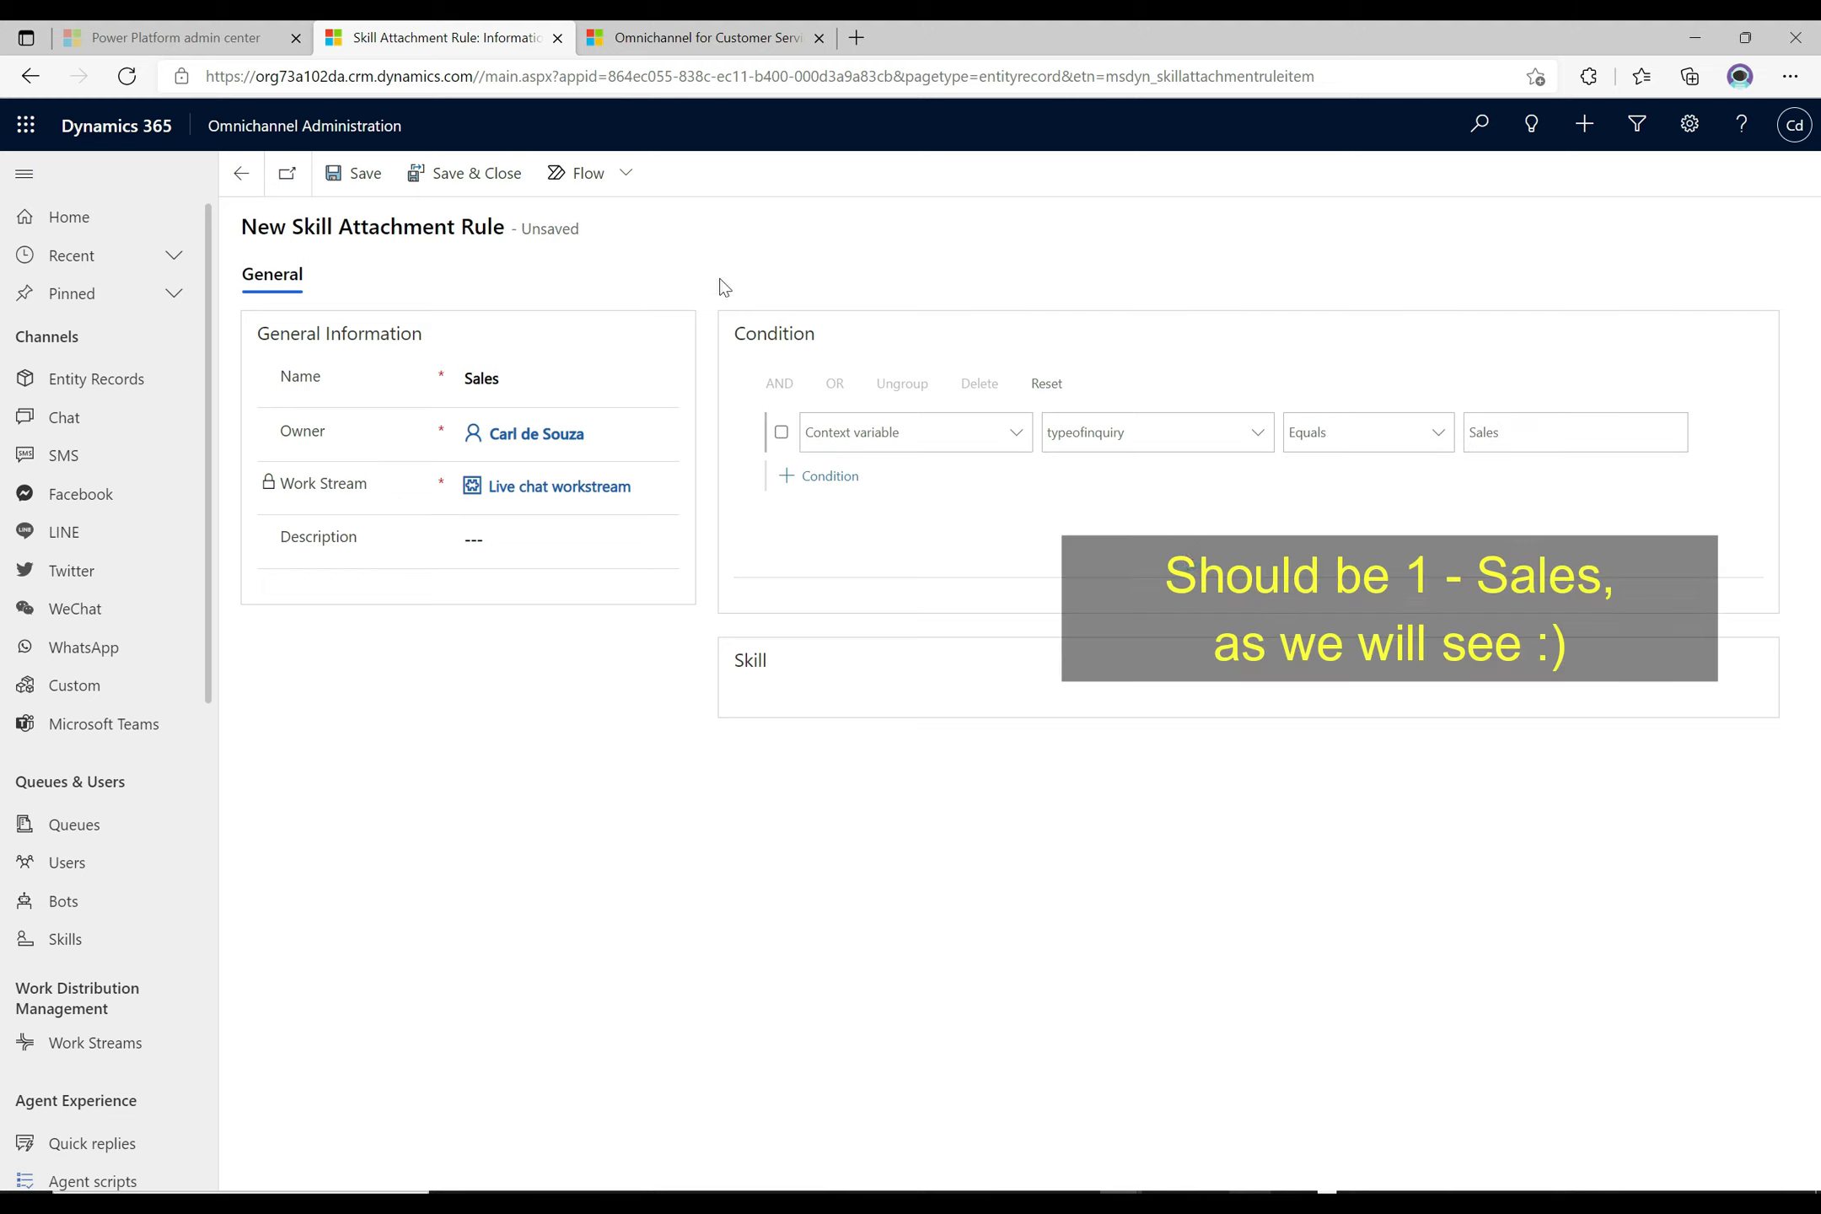
left_click(363, 190)
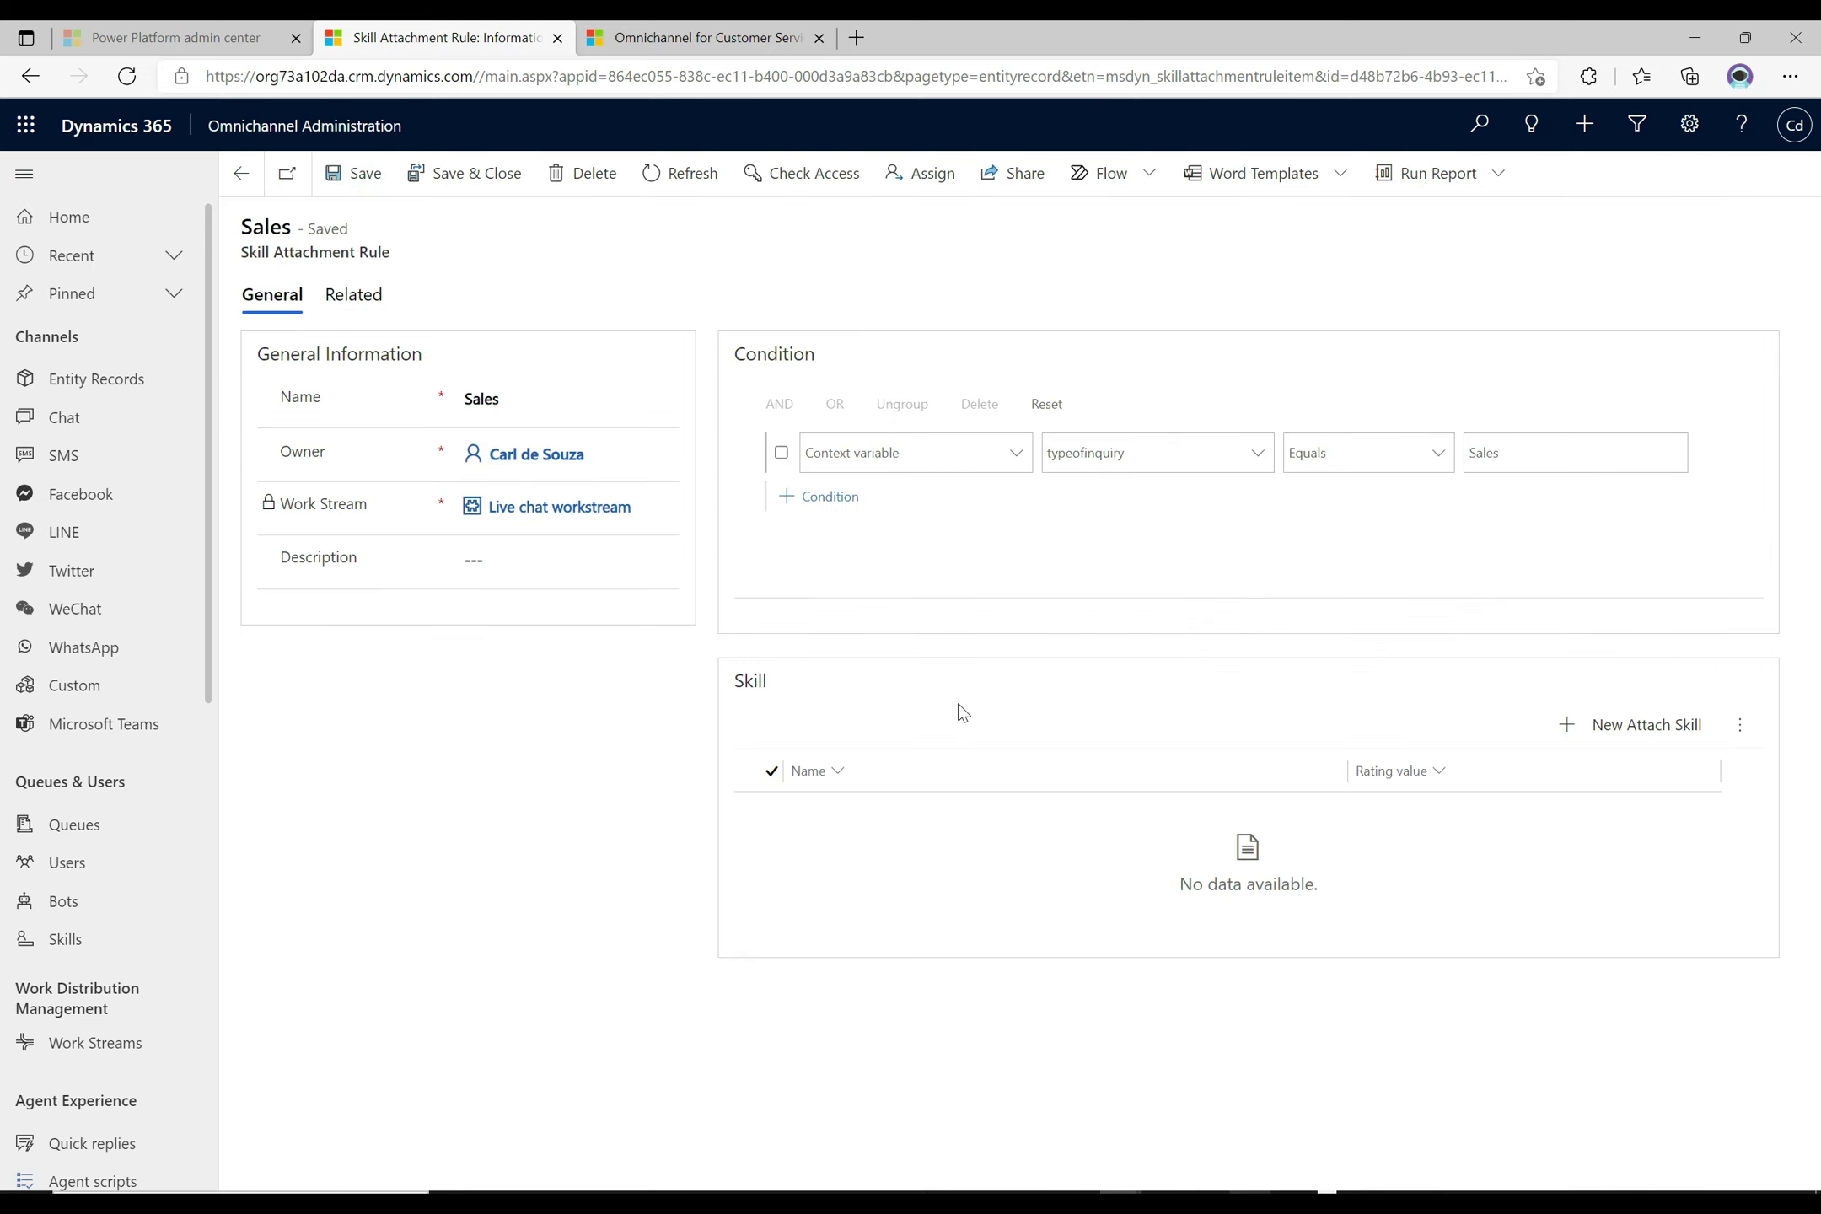
left_click(1673, 725)
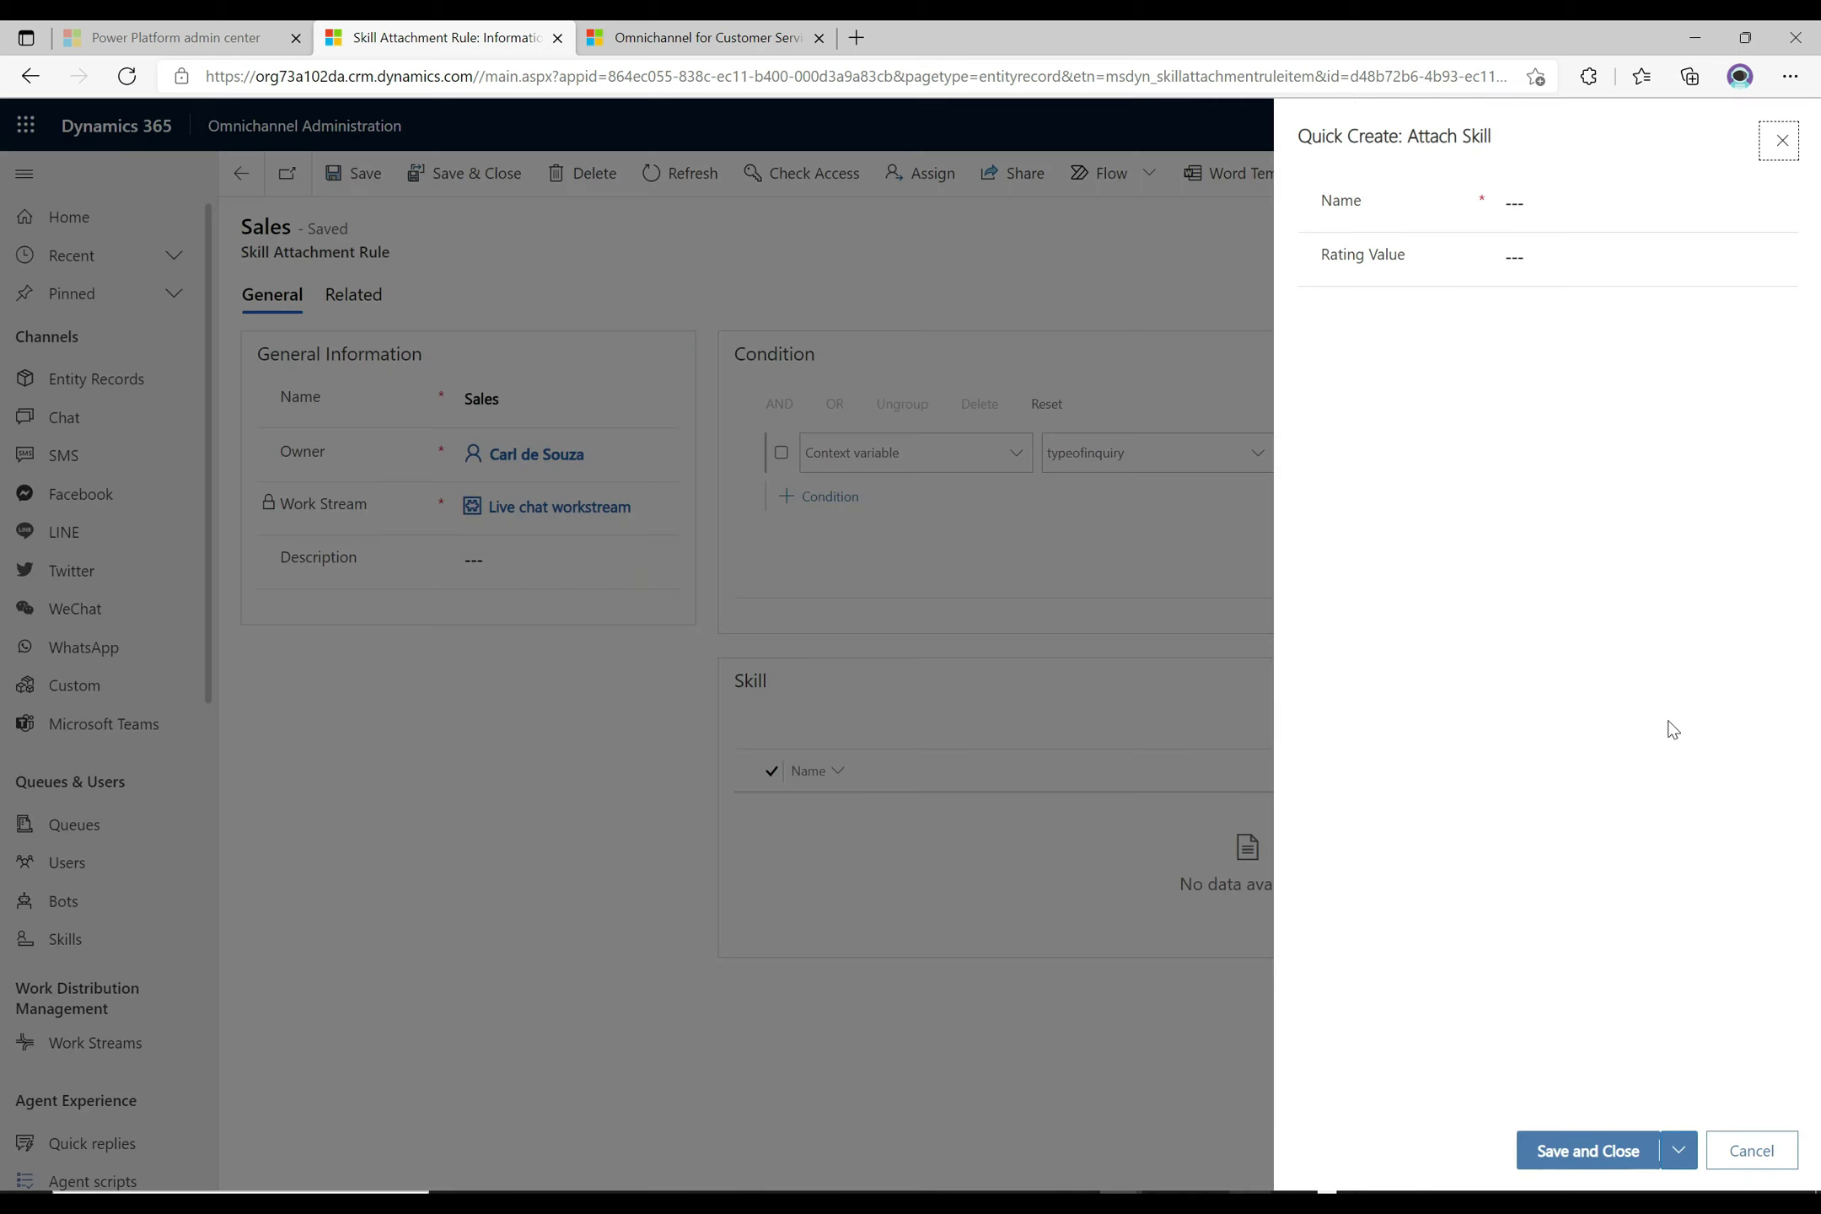
Attach the Sales skill rated Proficient, save it, and go back to the workstream's rules
left_click(1509, 203)
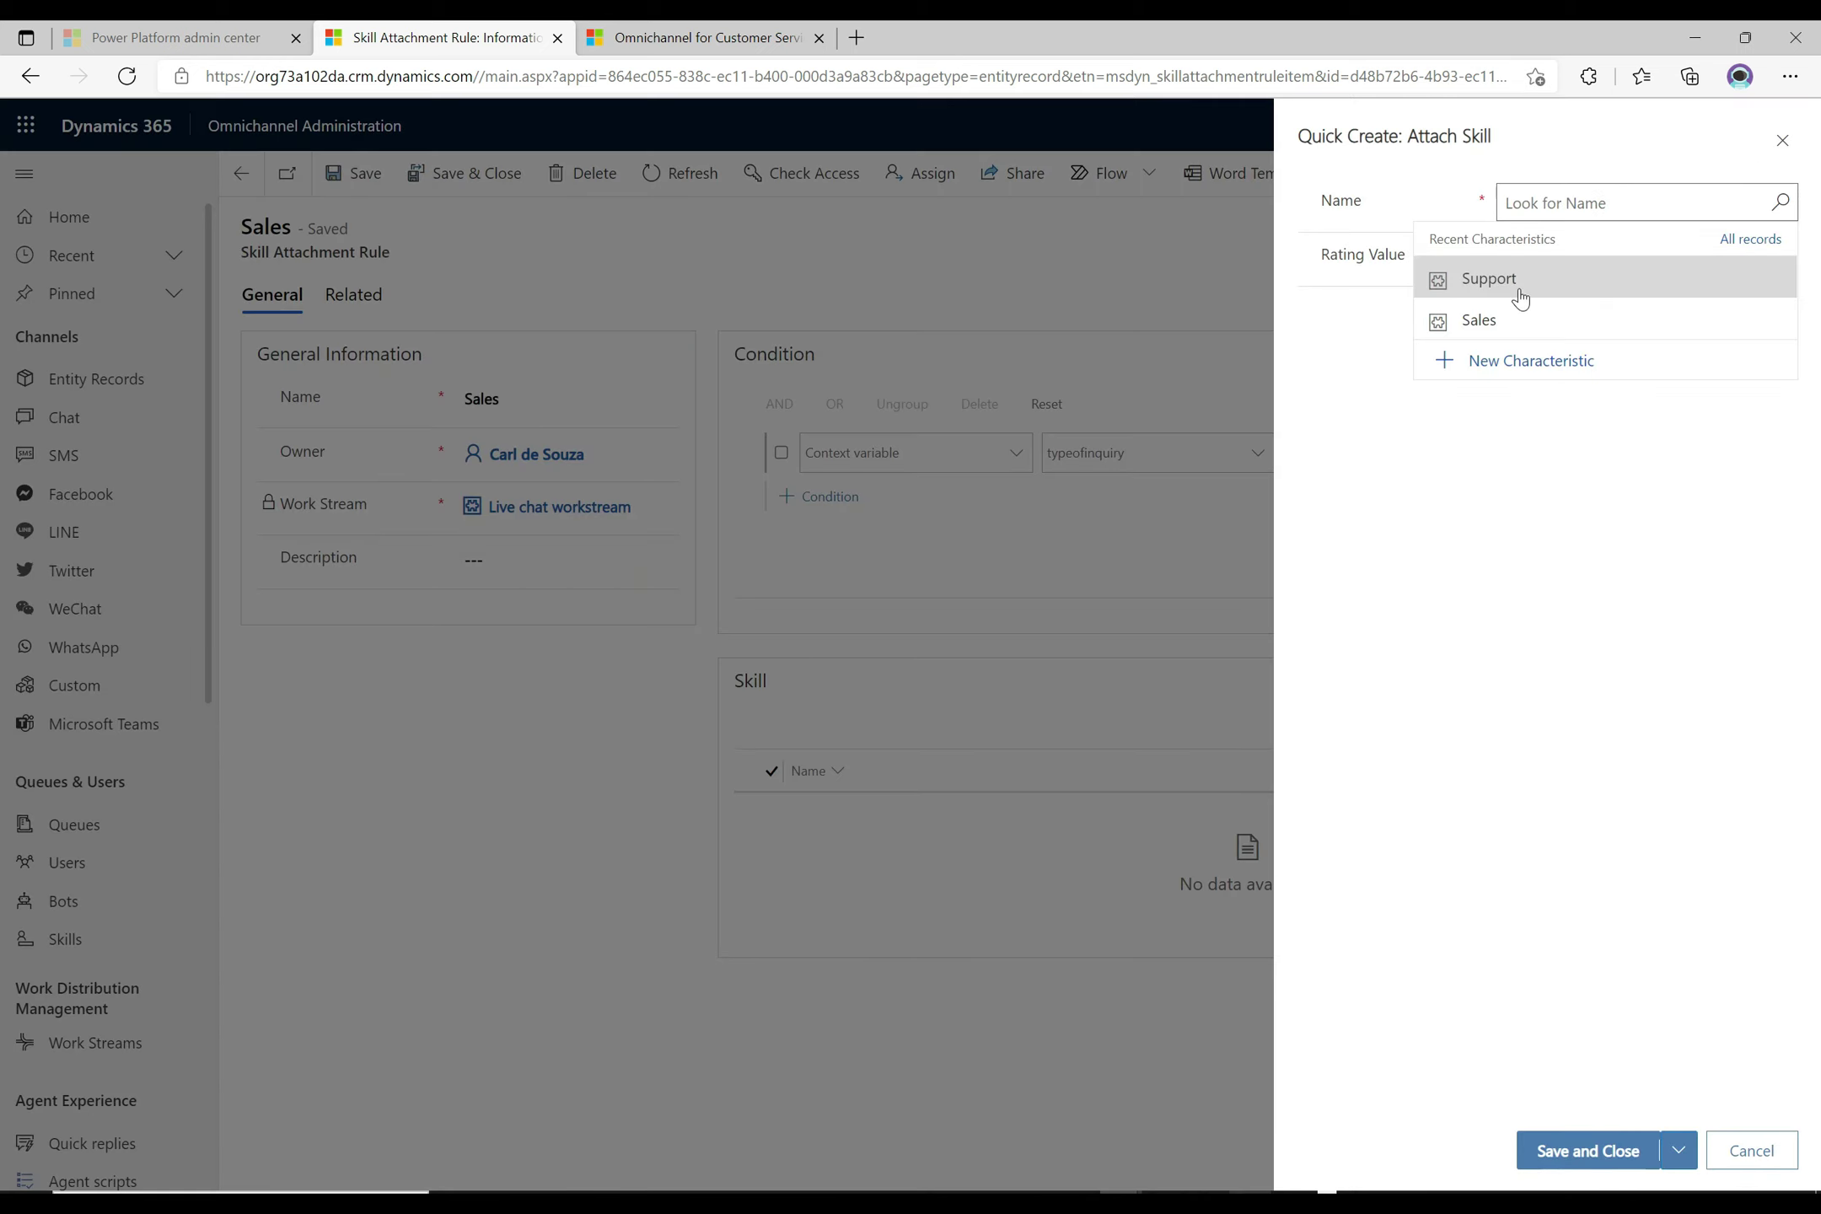
left_click(1509, 320)
left_click(1517, 257)
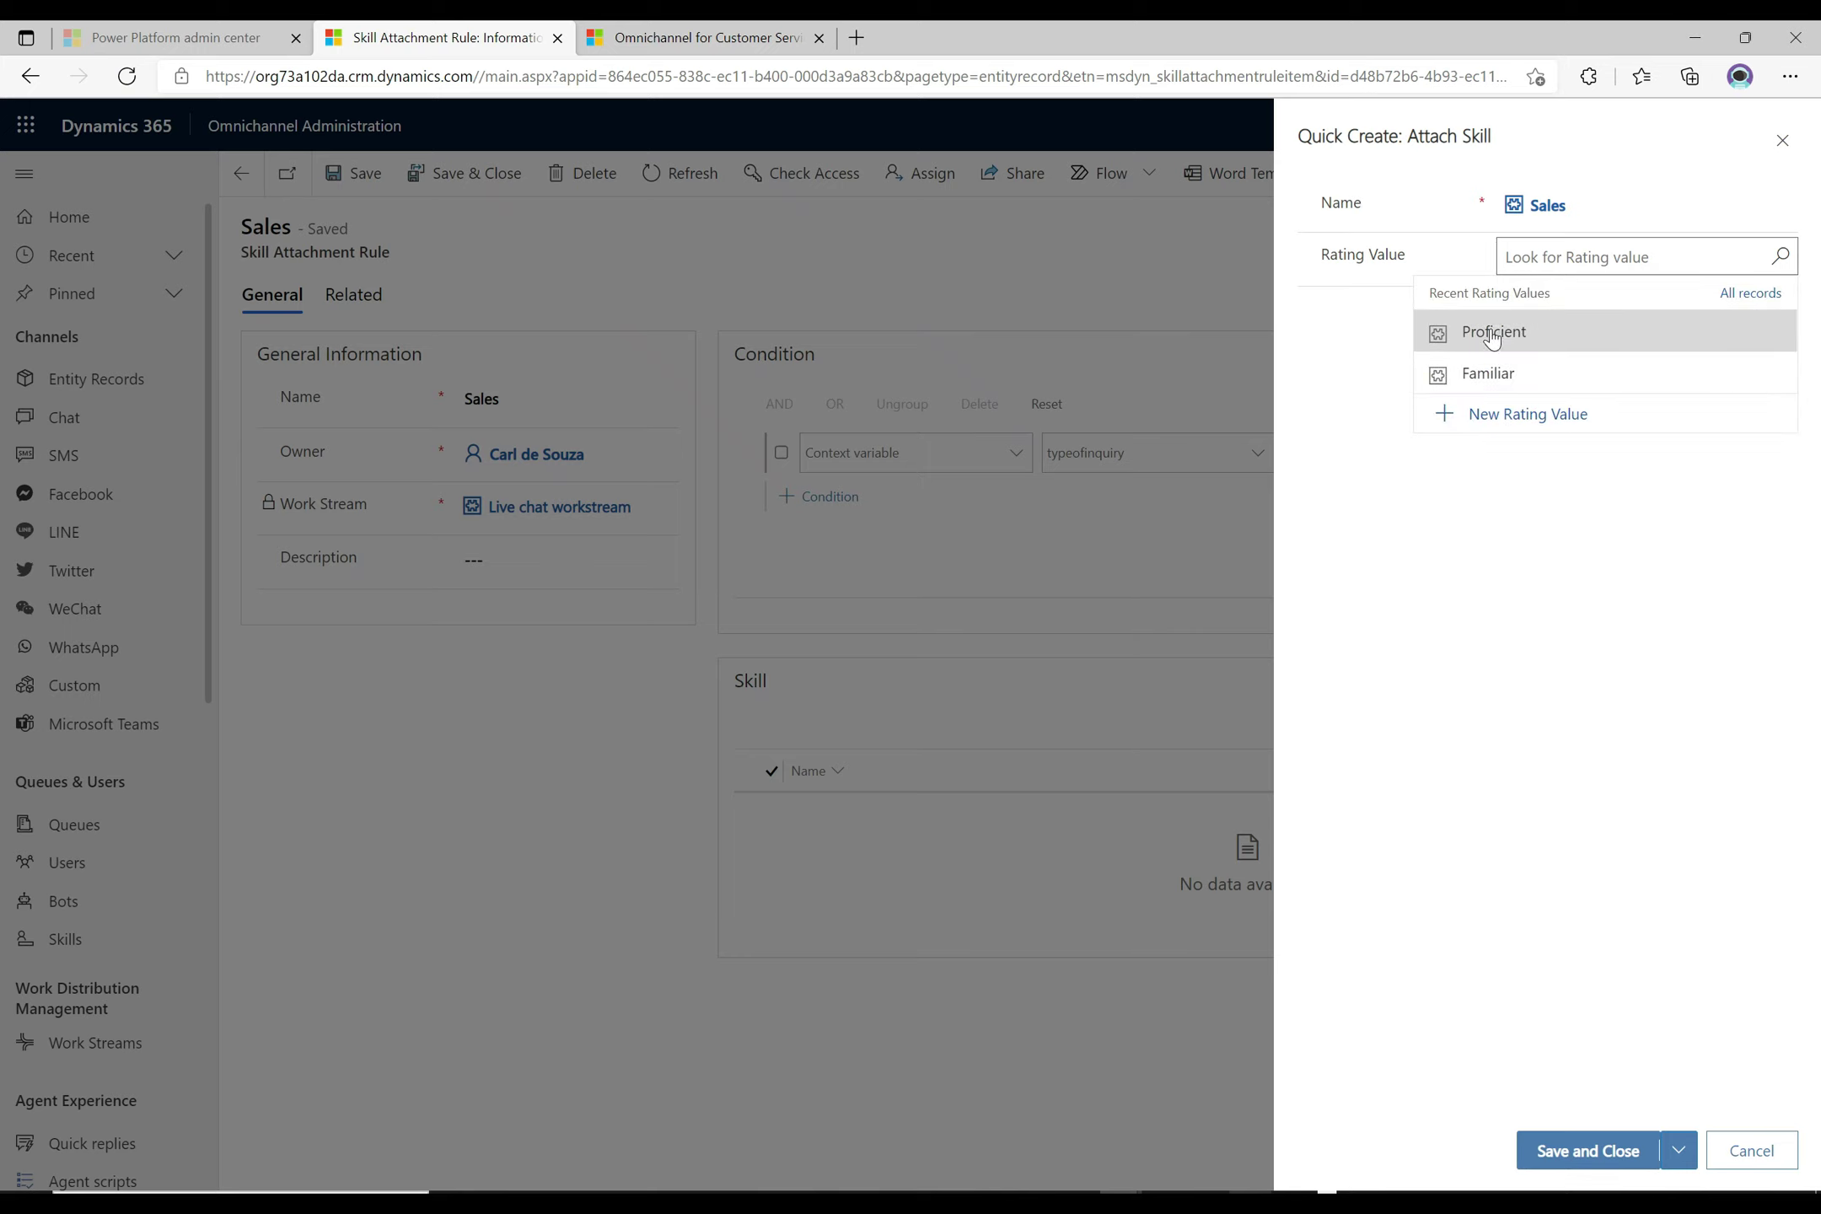
left_click(1483, 340)
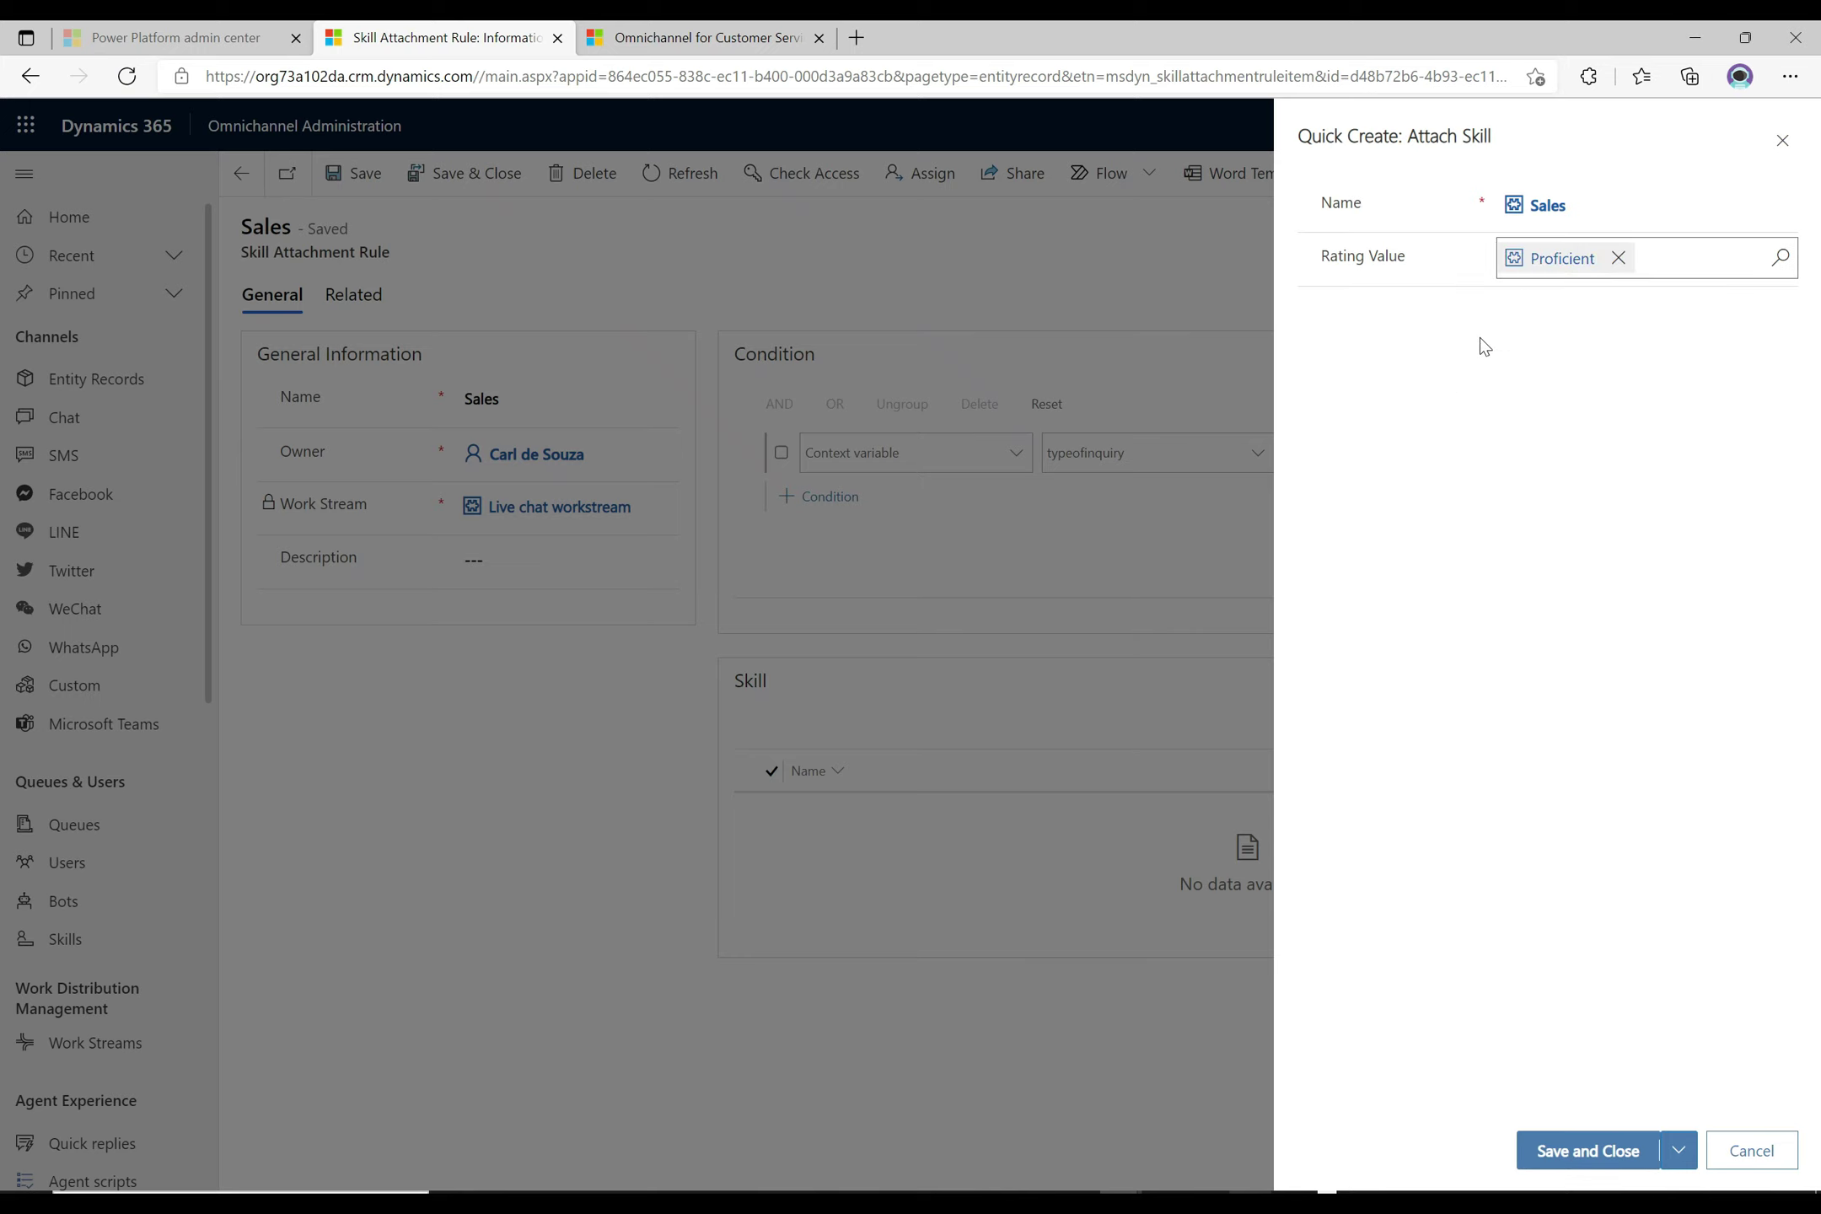
left_click(1573, 1148)
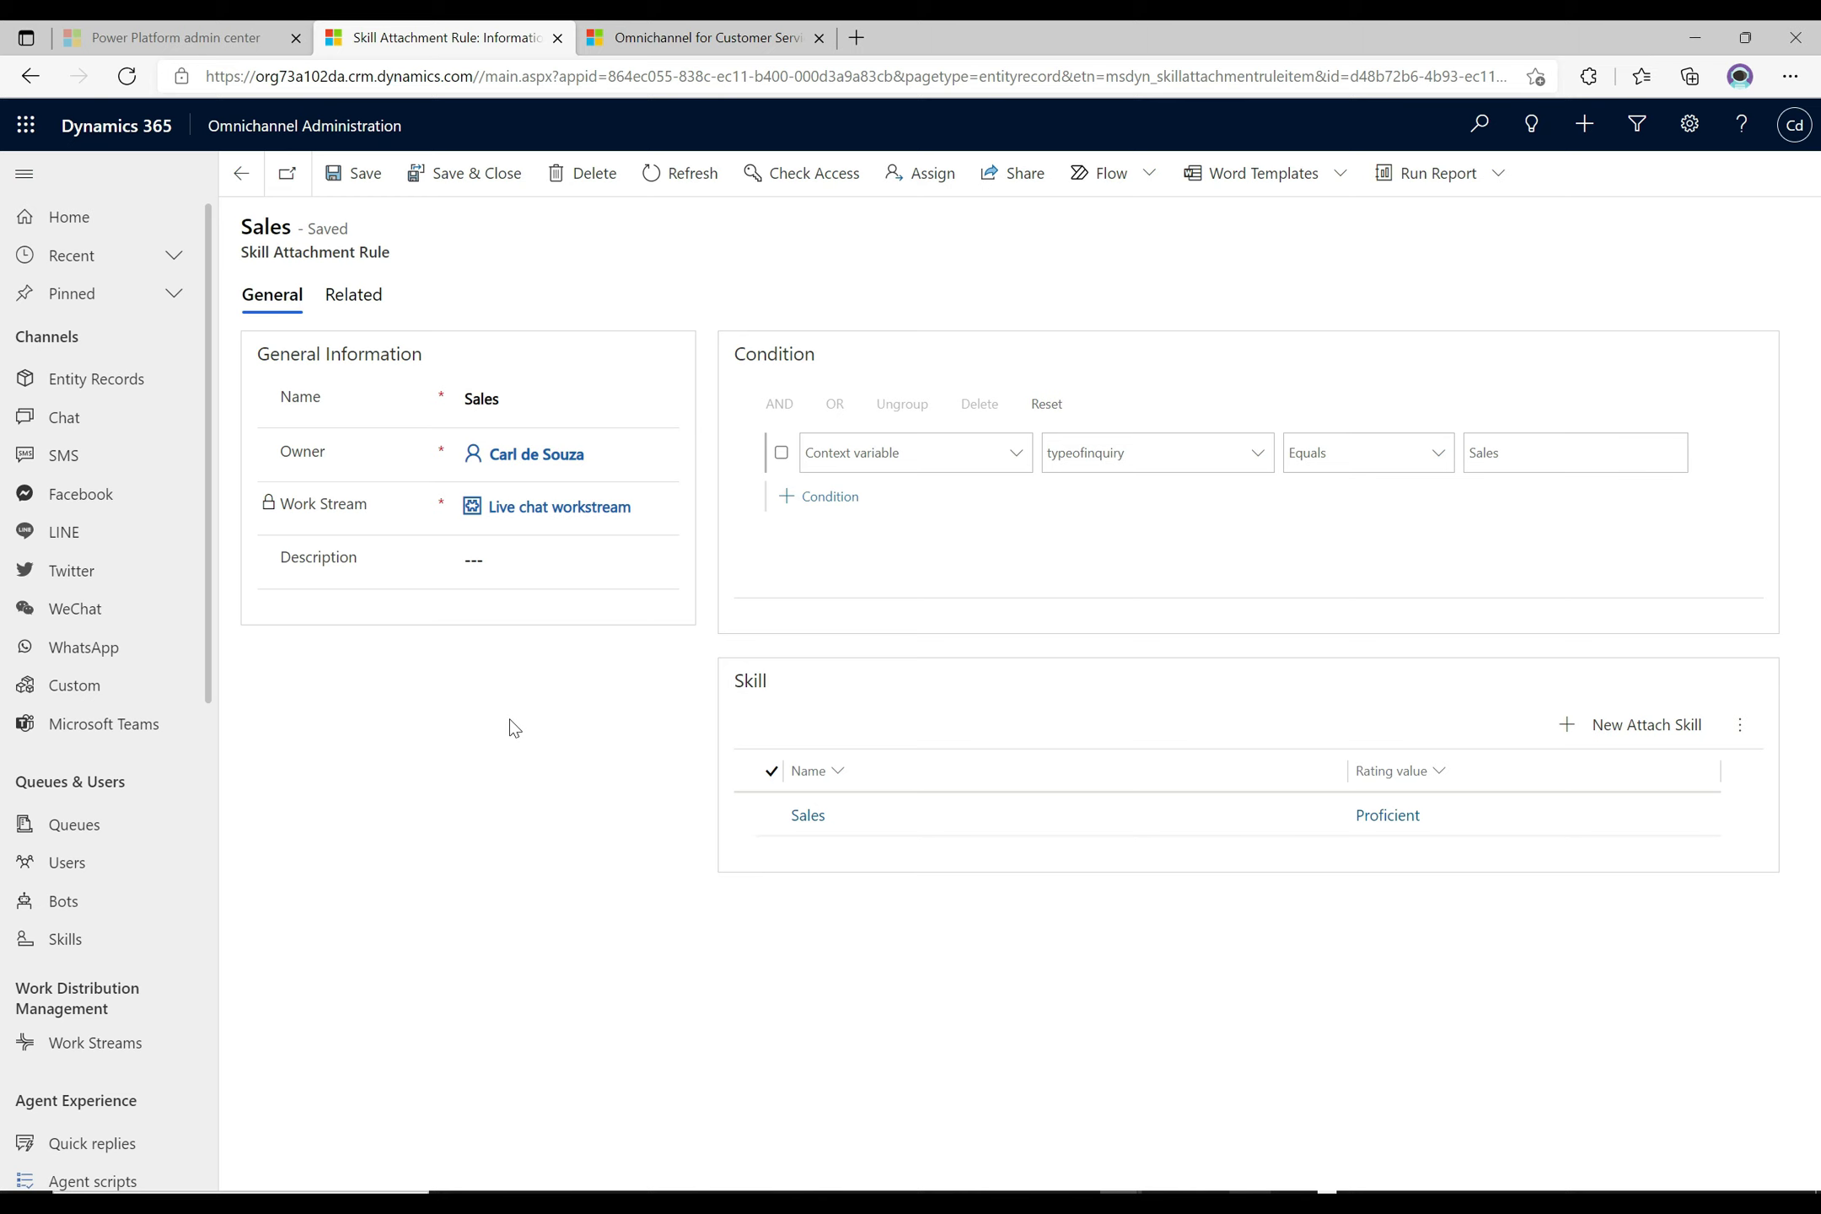
left_click(259, 193)
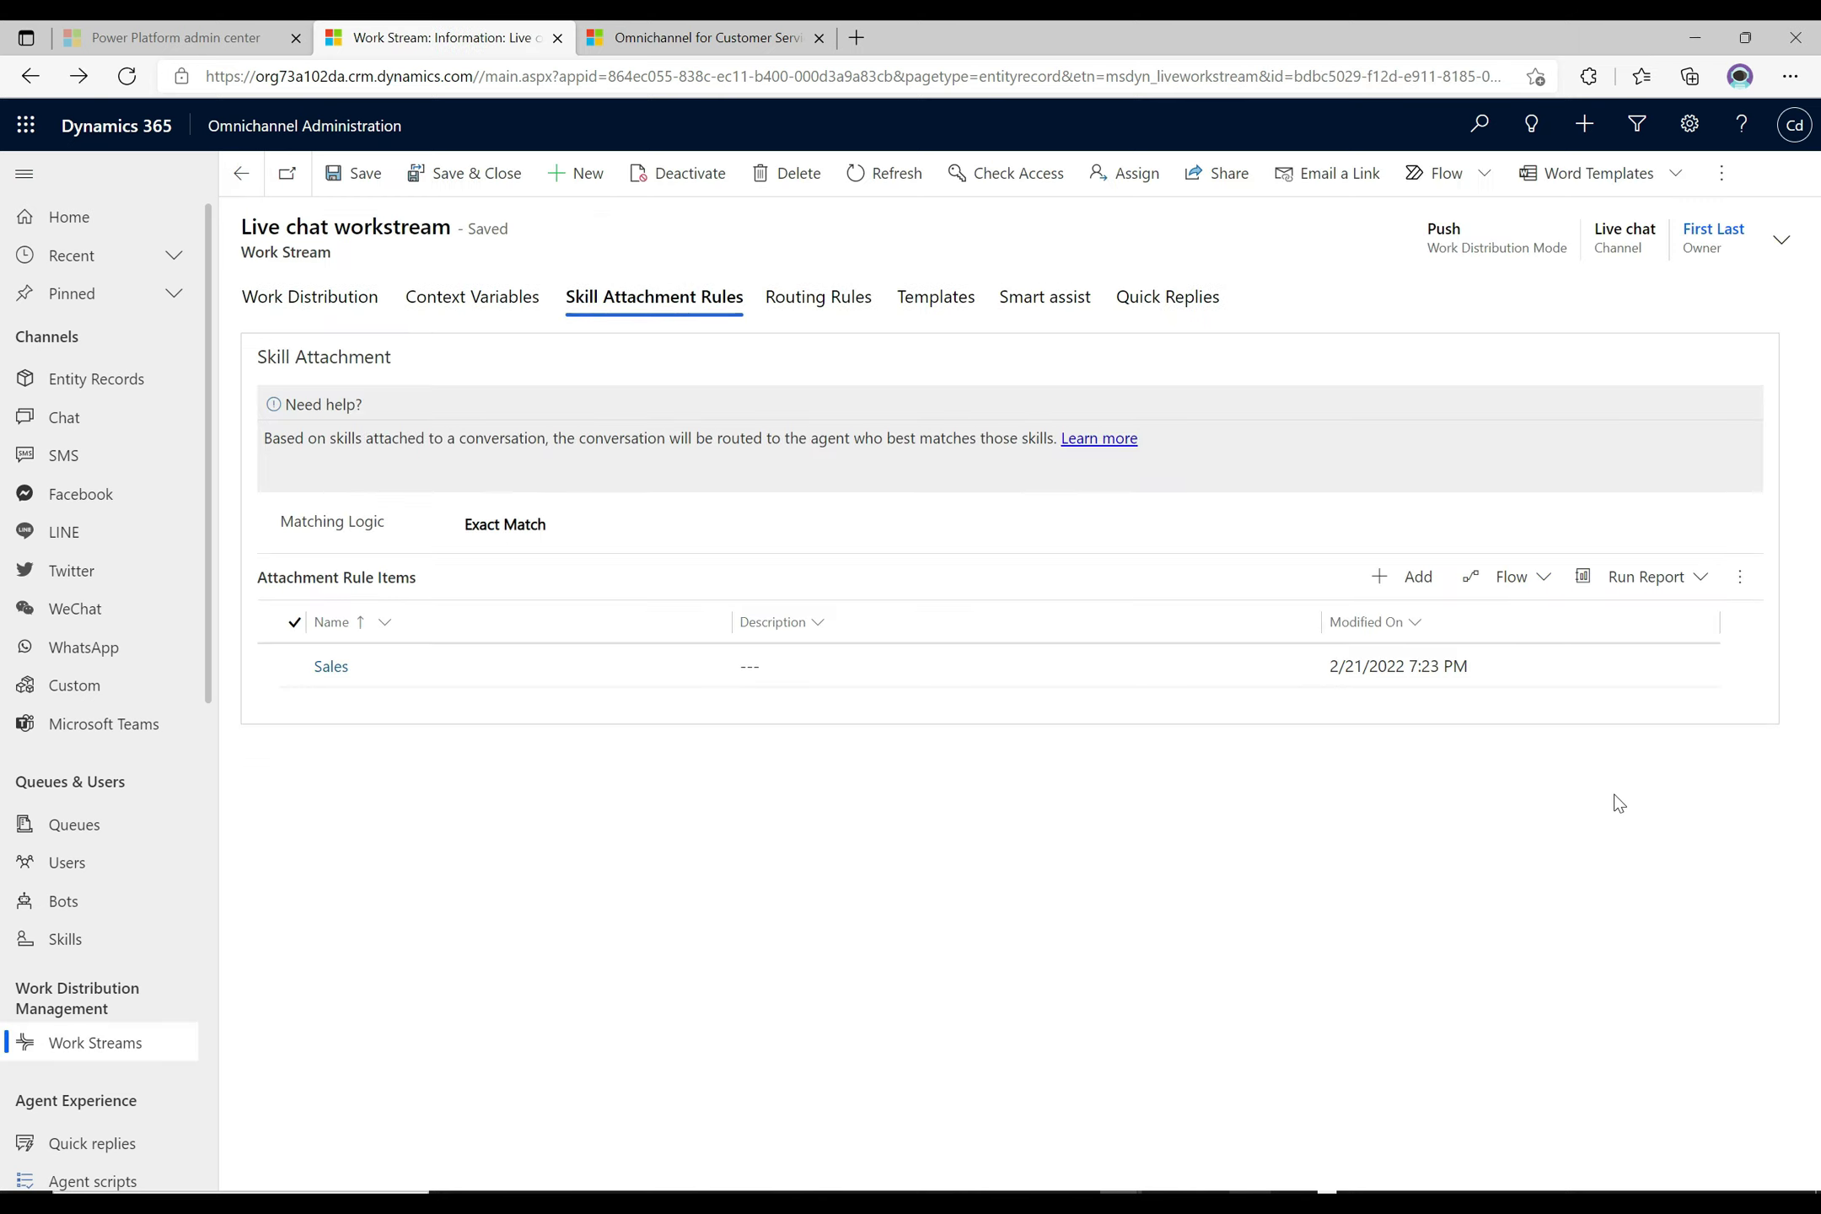
Add a new skill attachment rule named 'Support'
left_click(1406, 577)
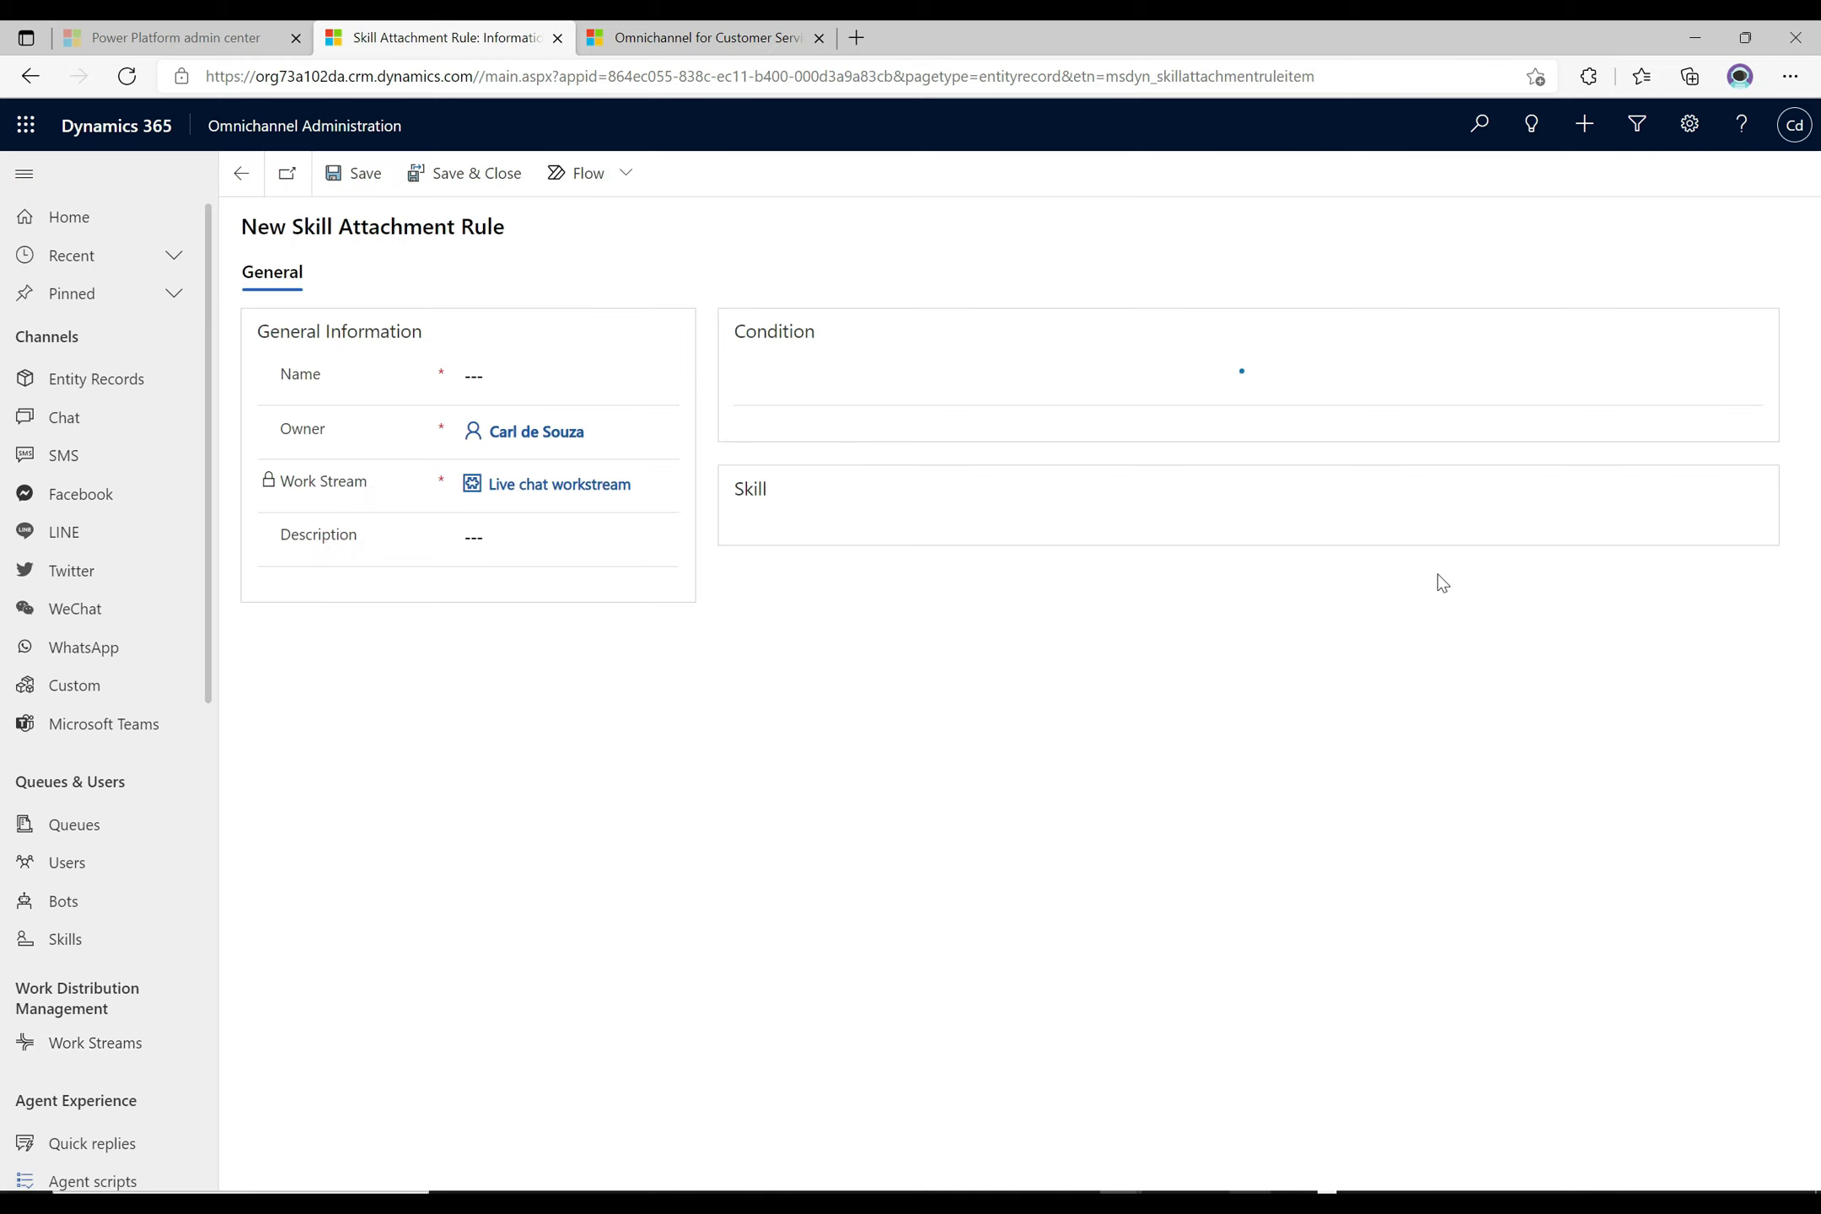
left_click(516, 377)
type("Support")
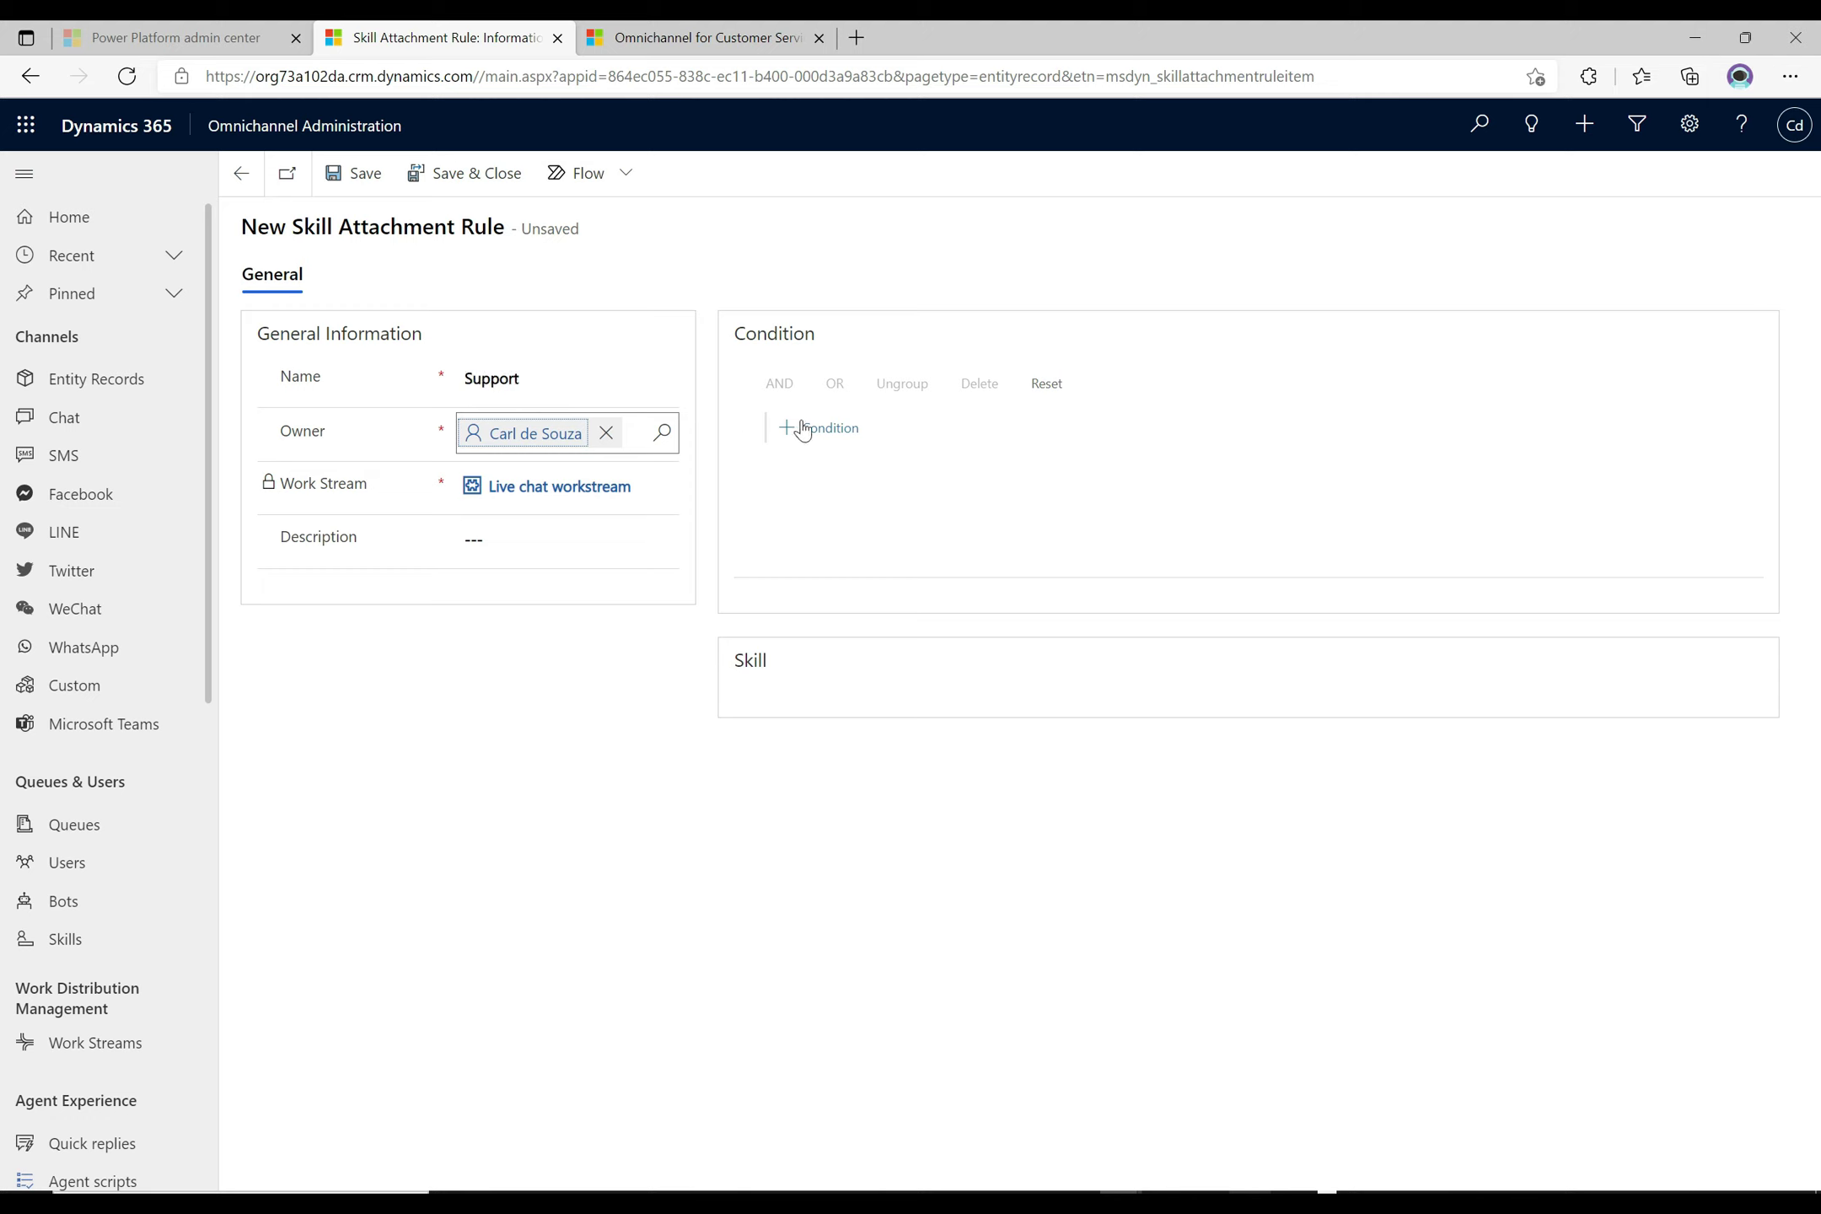
Add a condition on Context variable typeofinquiry using the Equals operator
left_click(802, 425)
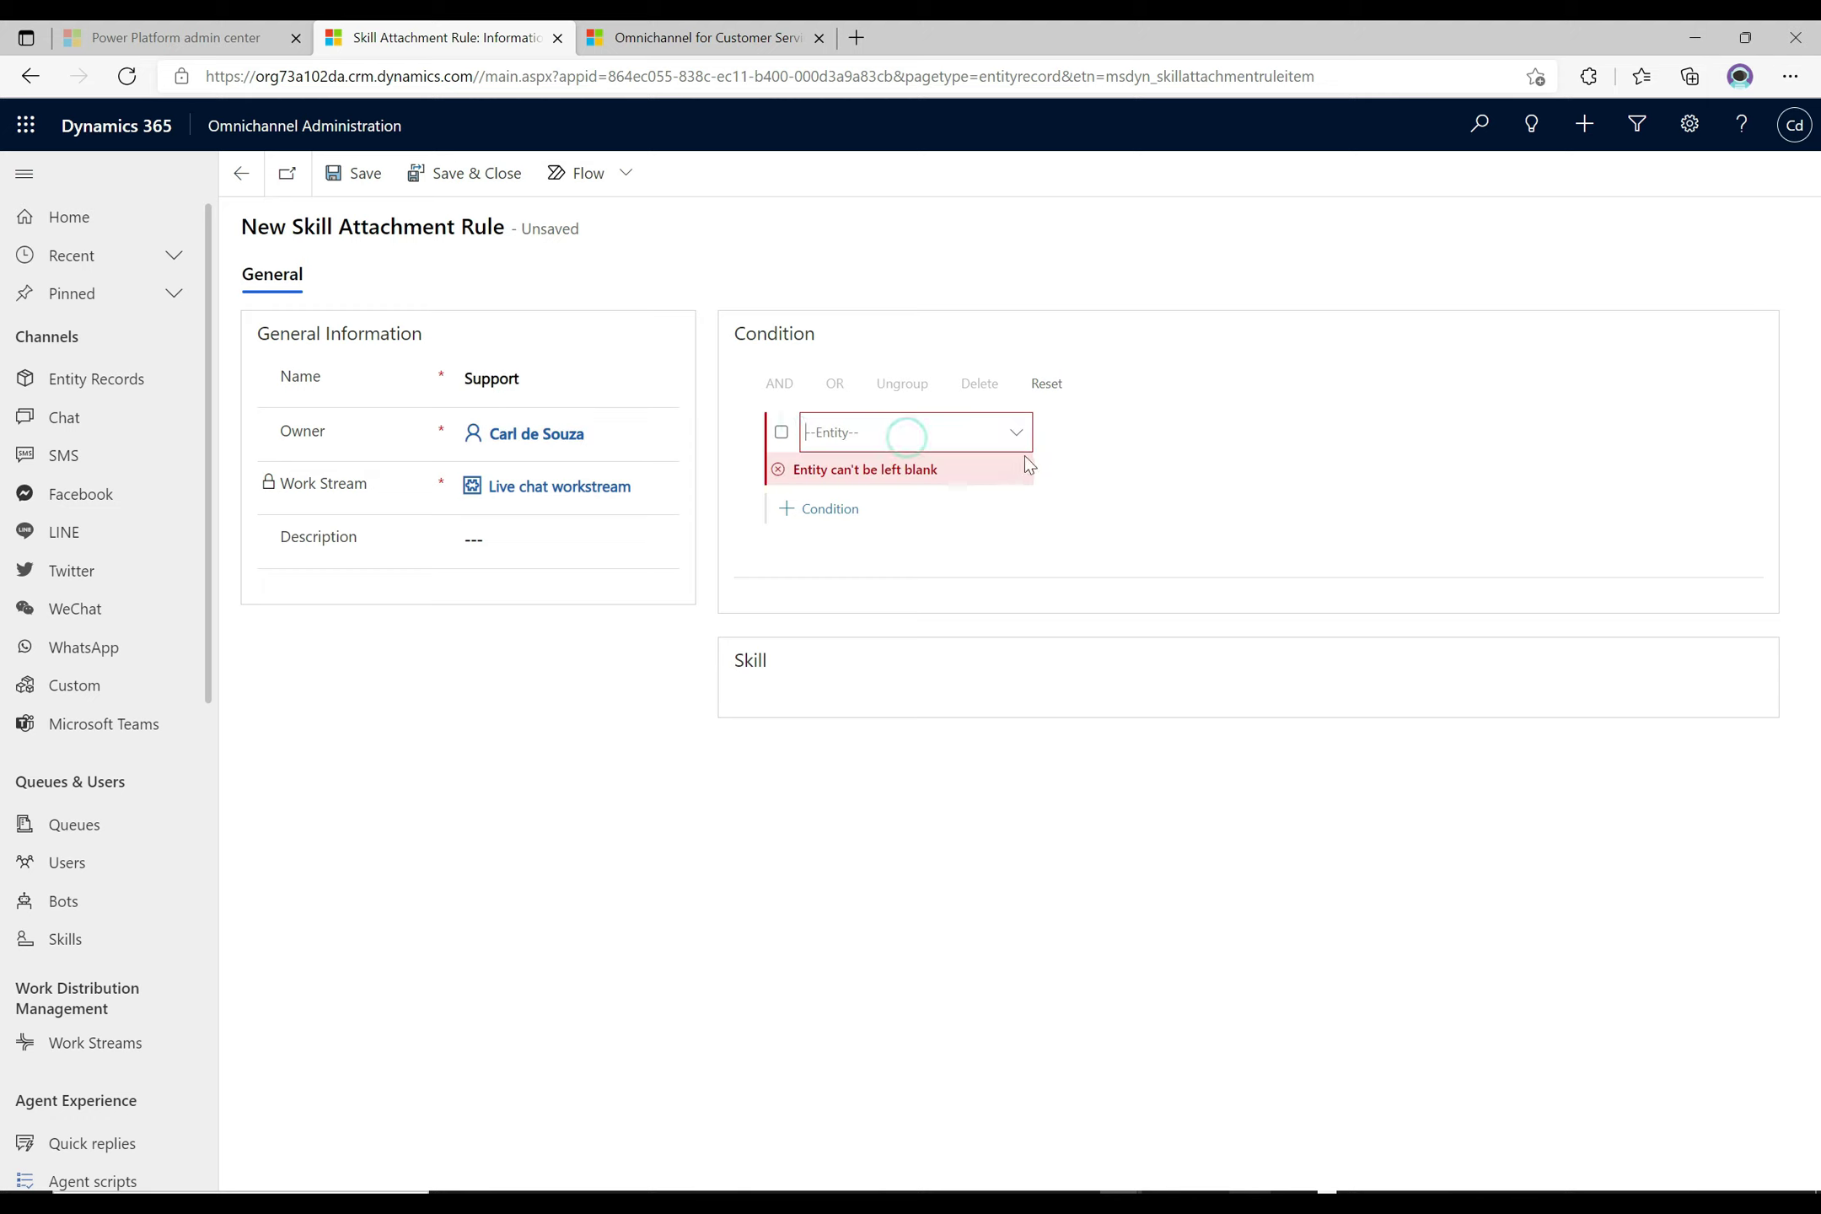
left_click(1020, 433)
left_click(921, 590)
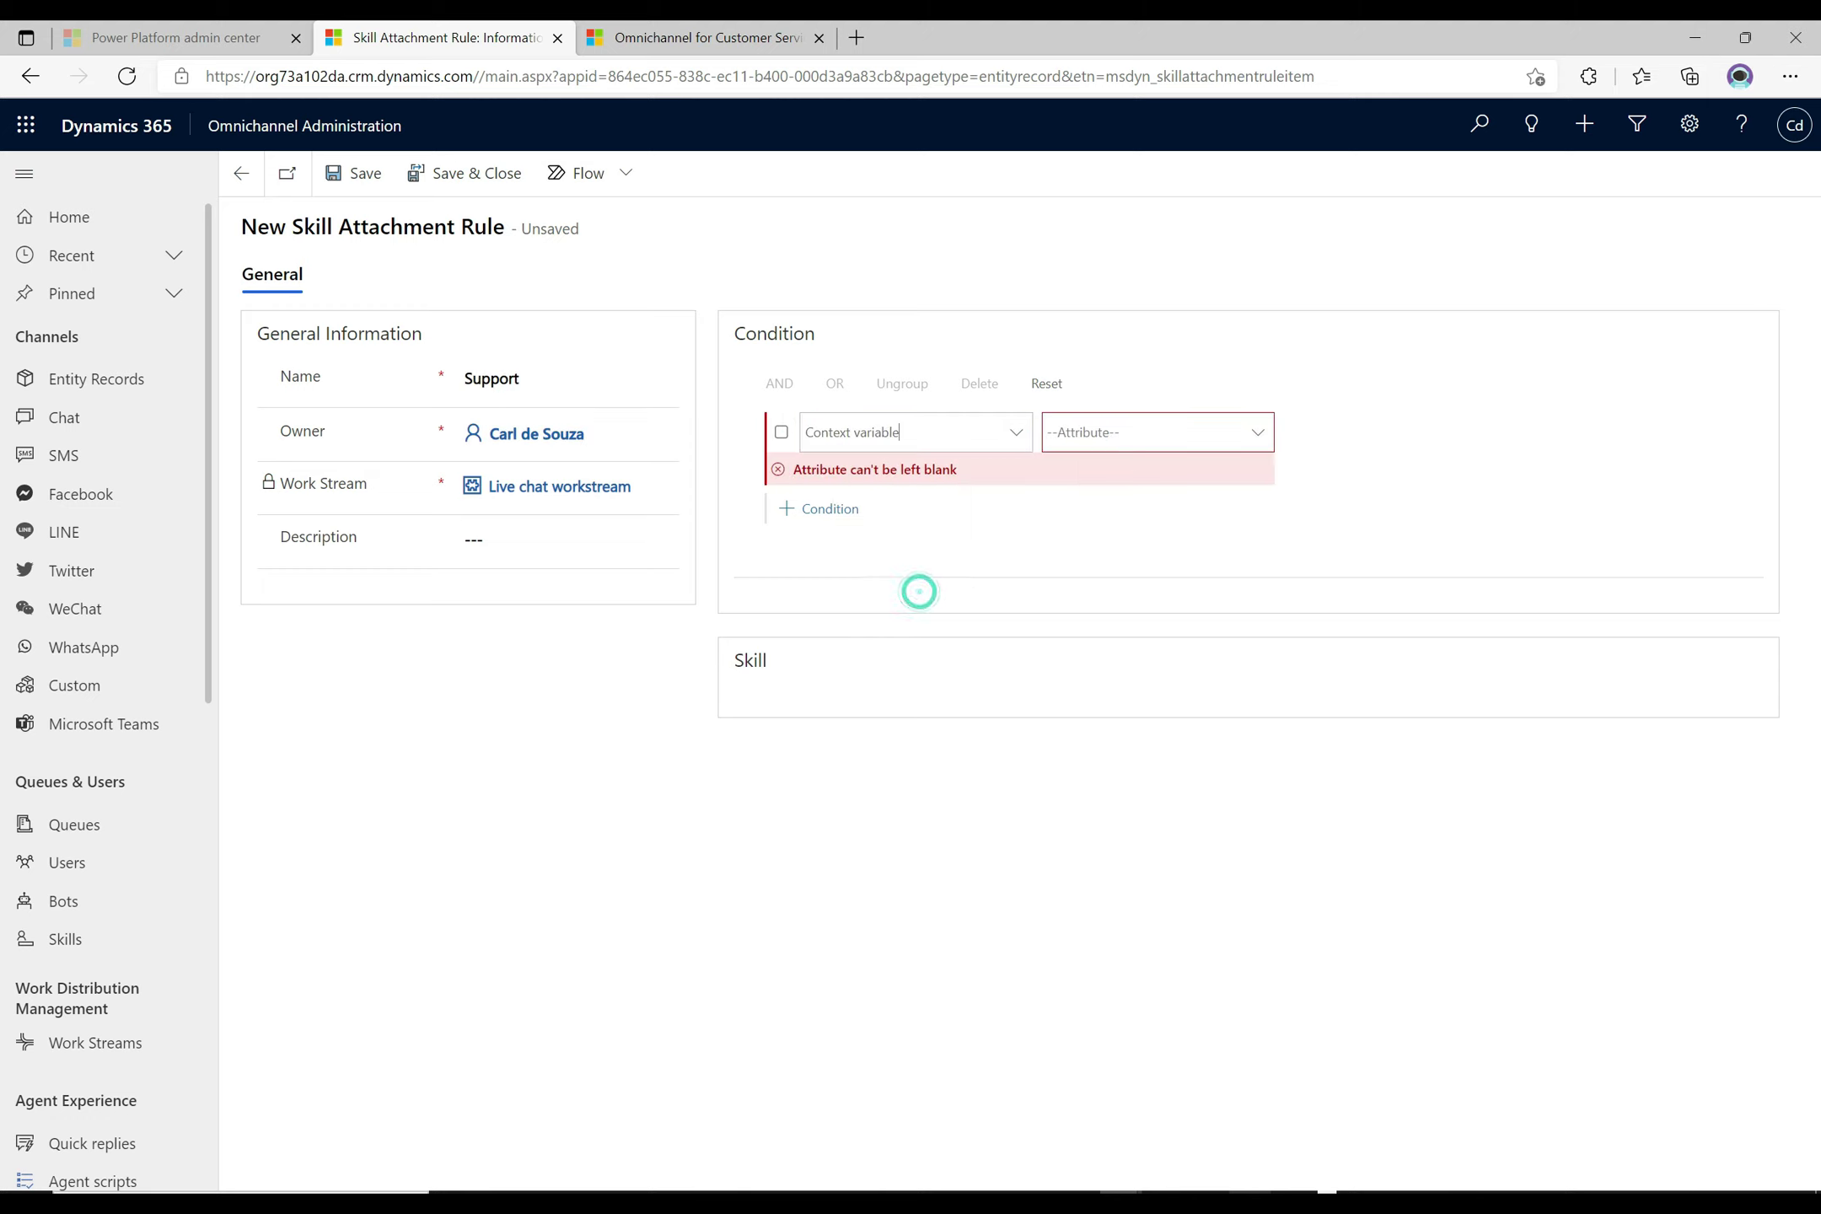
left_click(1142, 433)
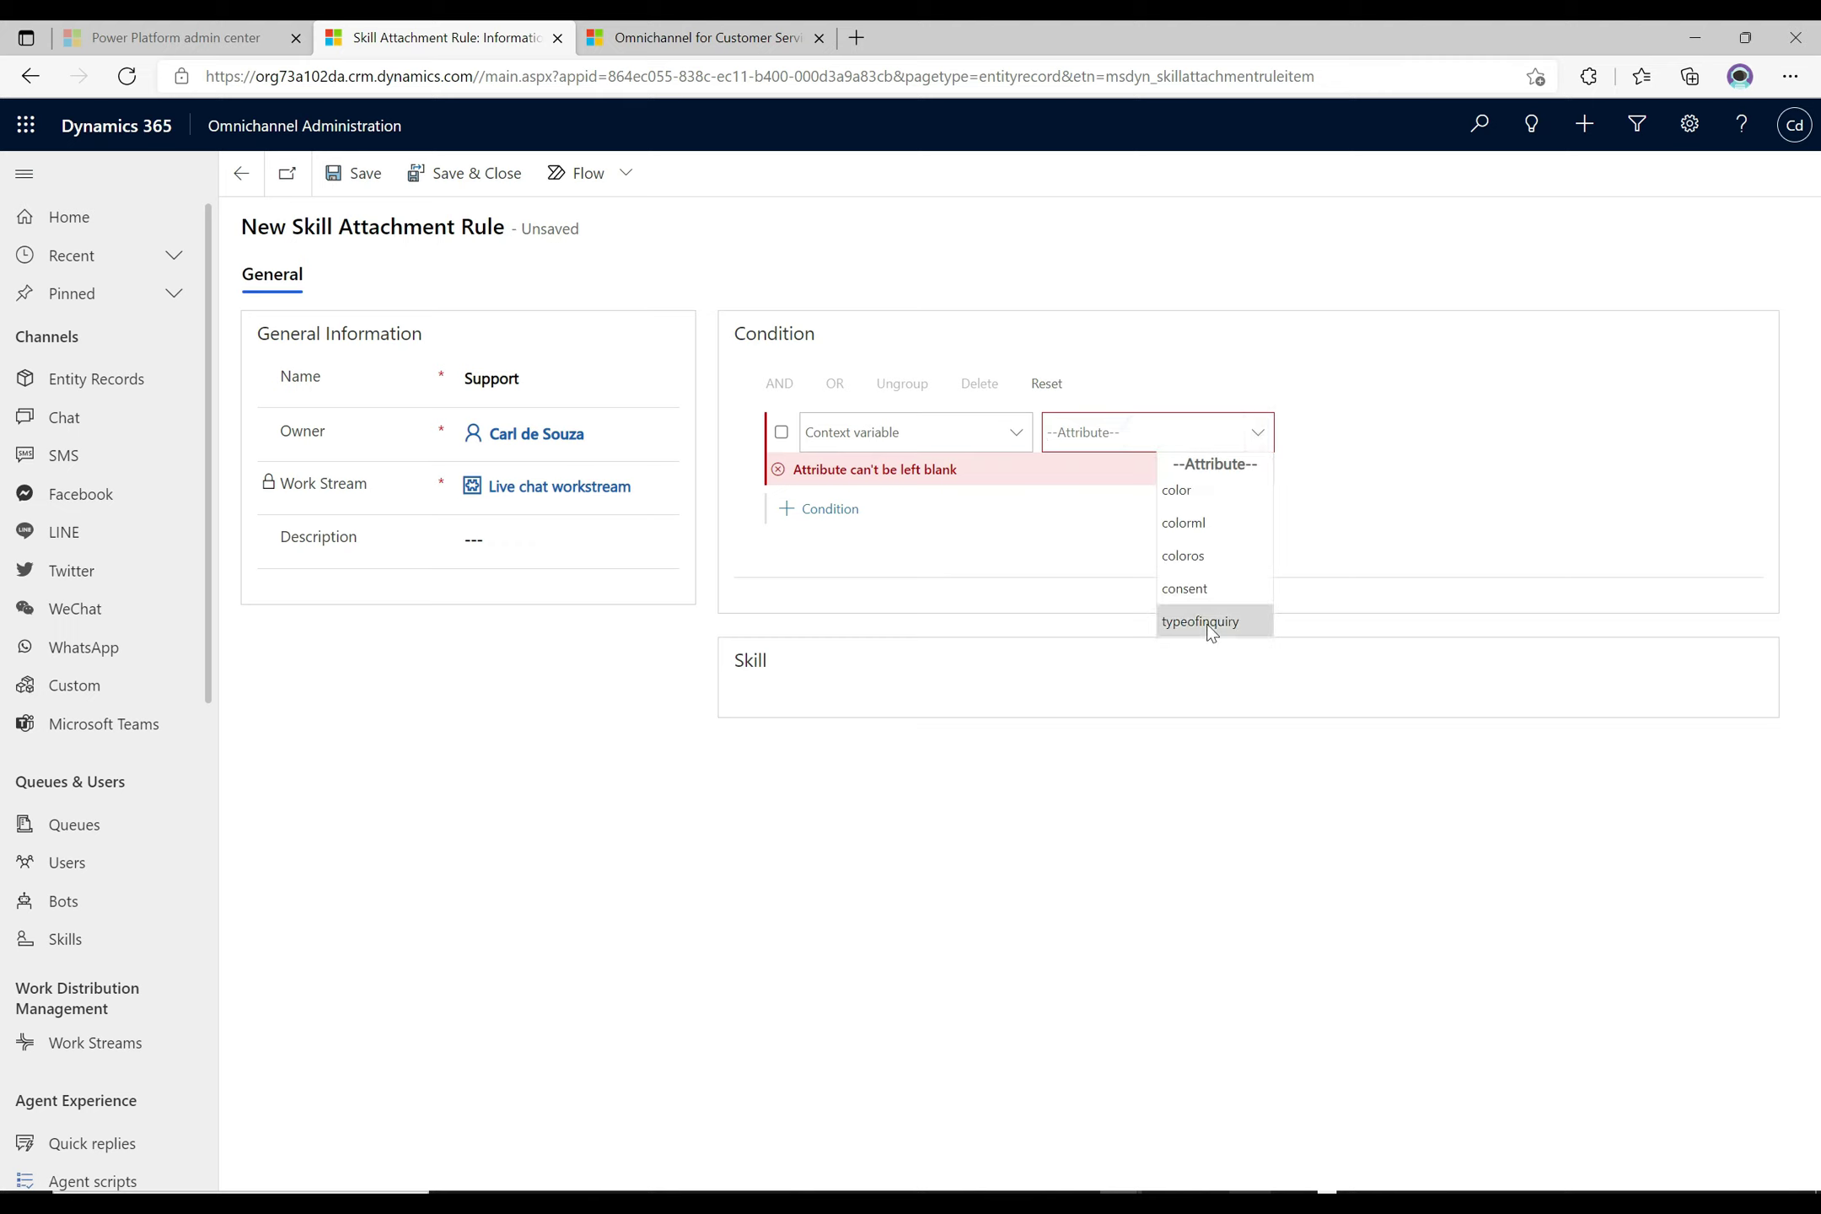
left_click(1207, 624)
left_click(1436, 433)
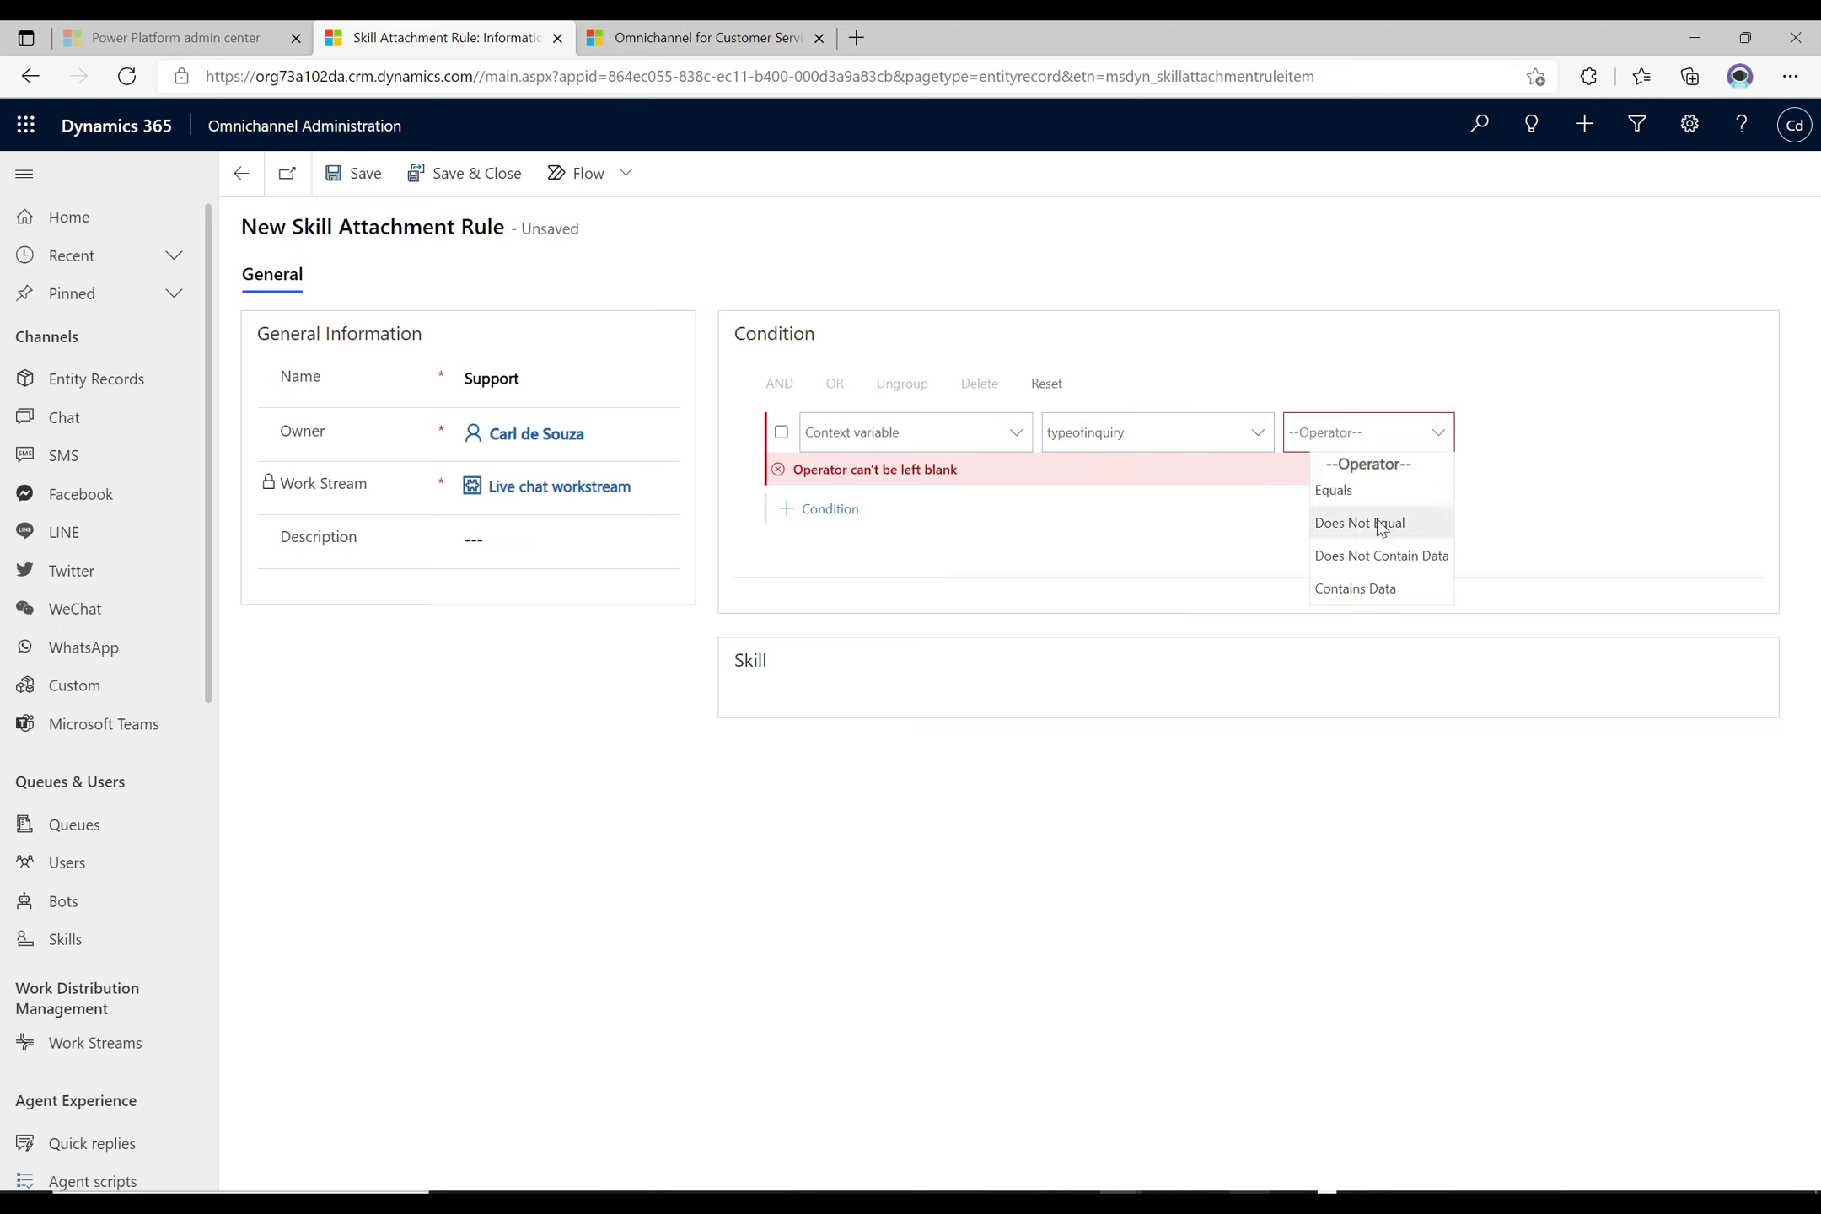
left_click(1372, 492)
Set the condition value to '2 - Support' and save the Support rule
left_click(1575, 431)
type("Support")
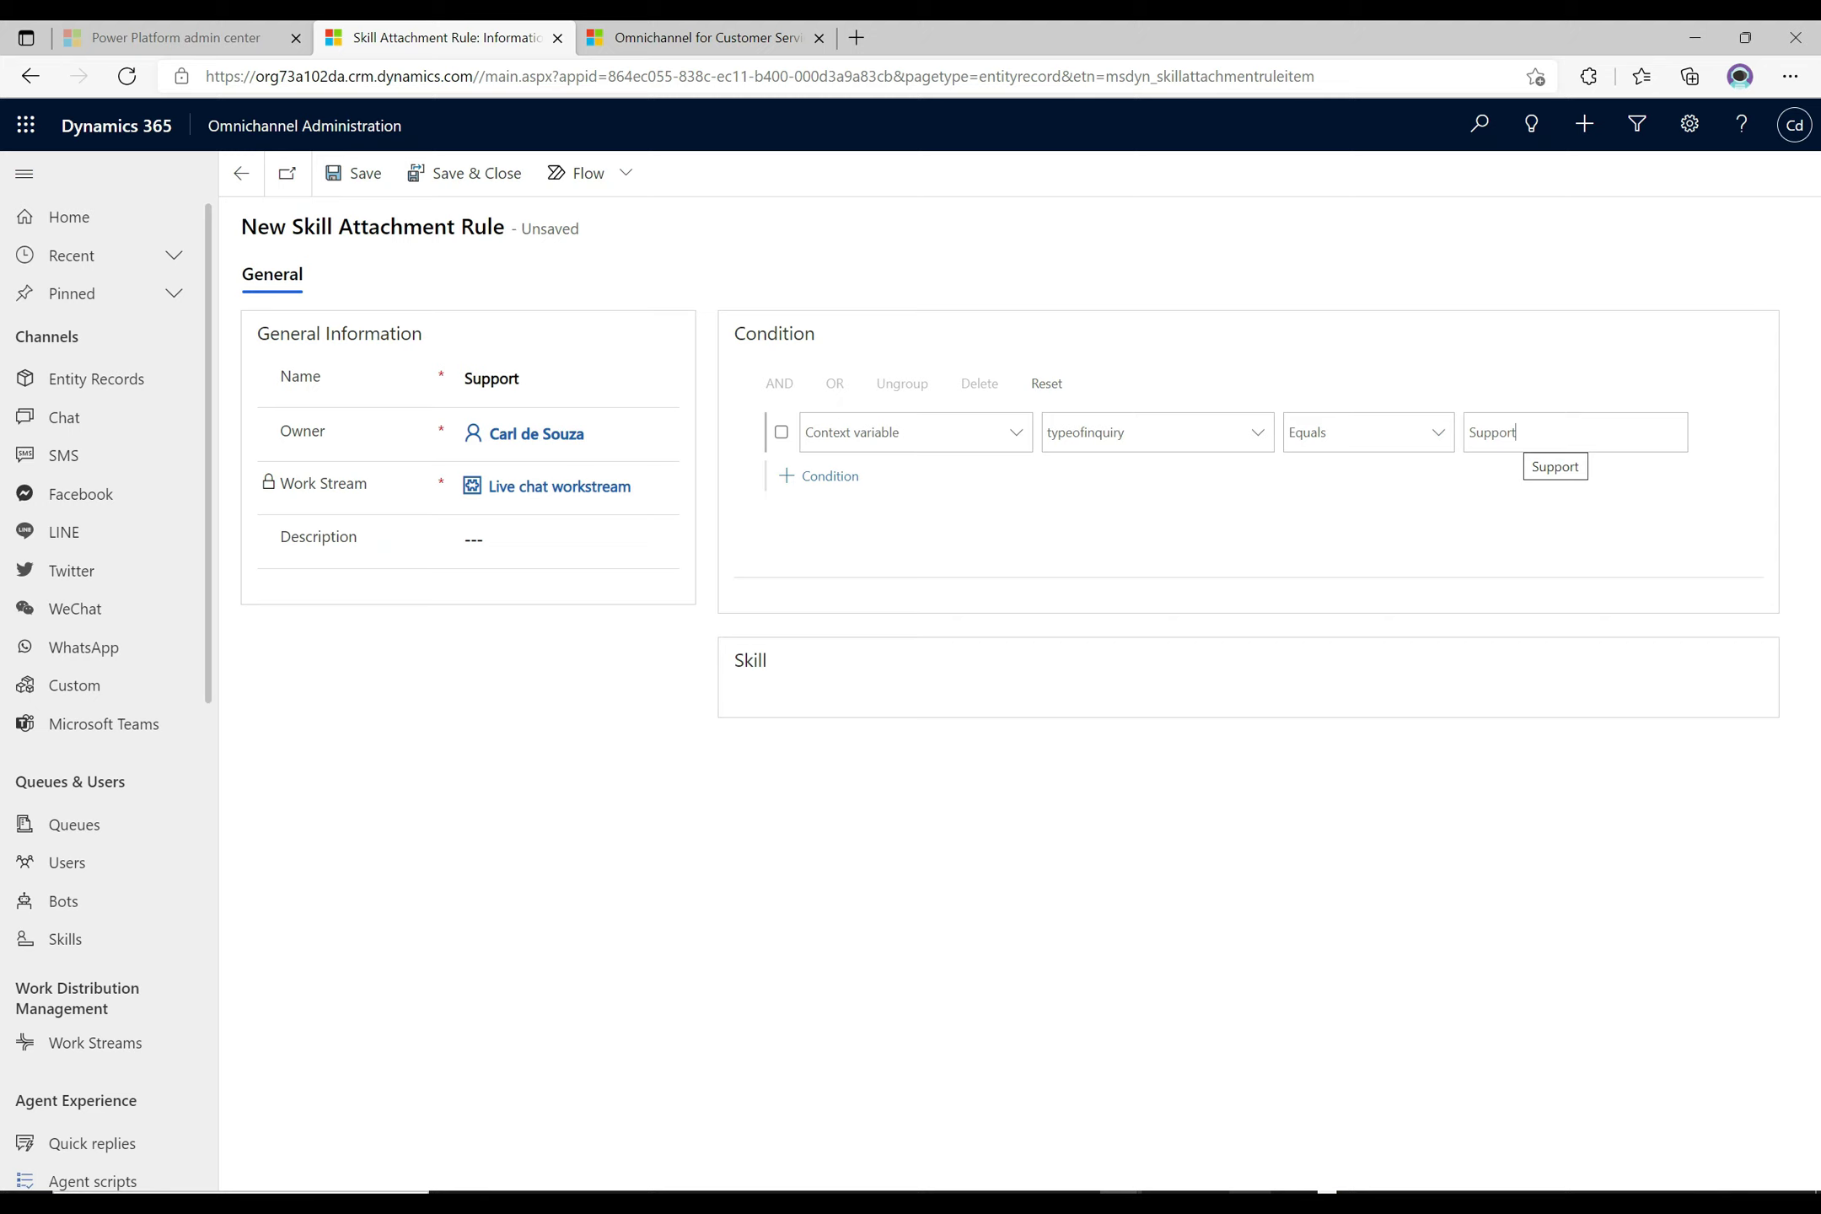
left_click(1484, 431)
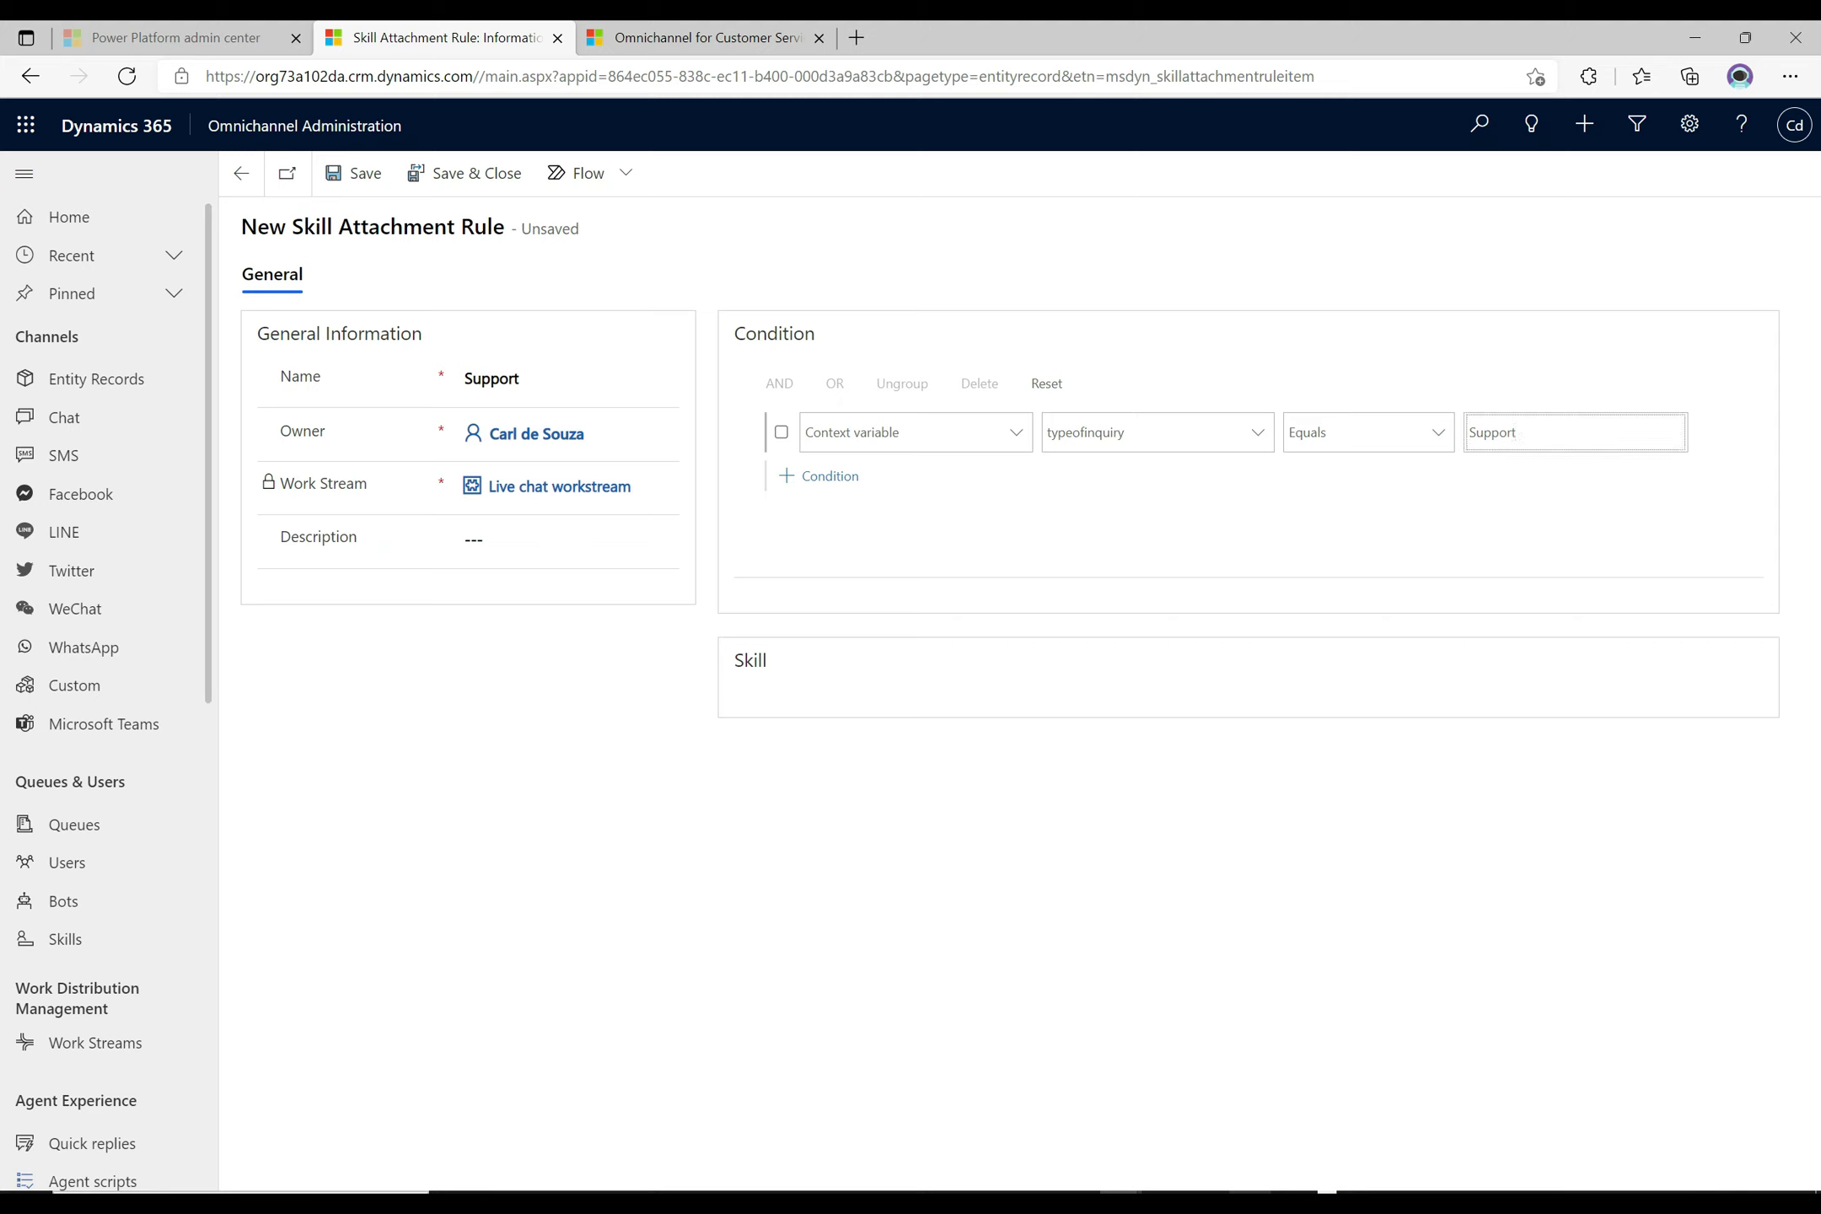
type("2 -")
left_click(1495, 397)
left_click(354, 173)
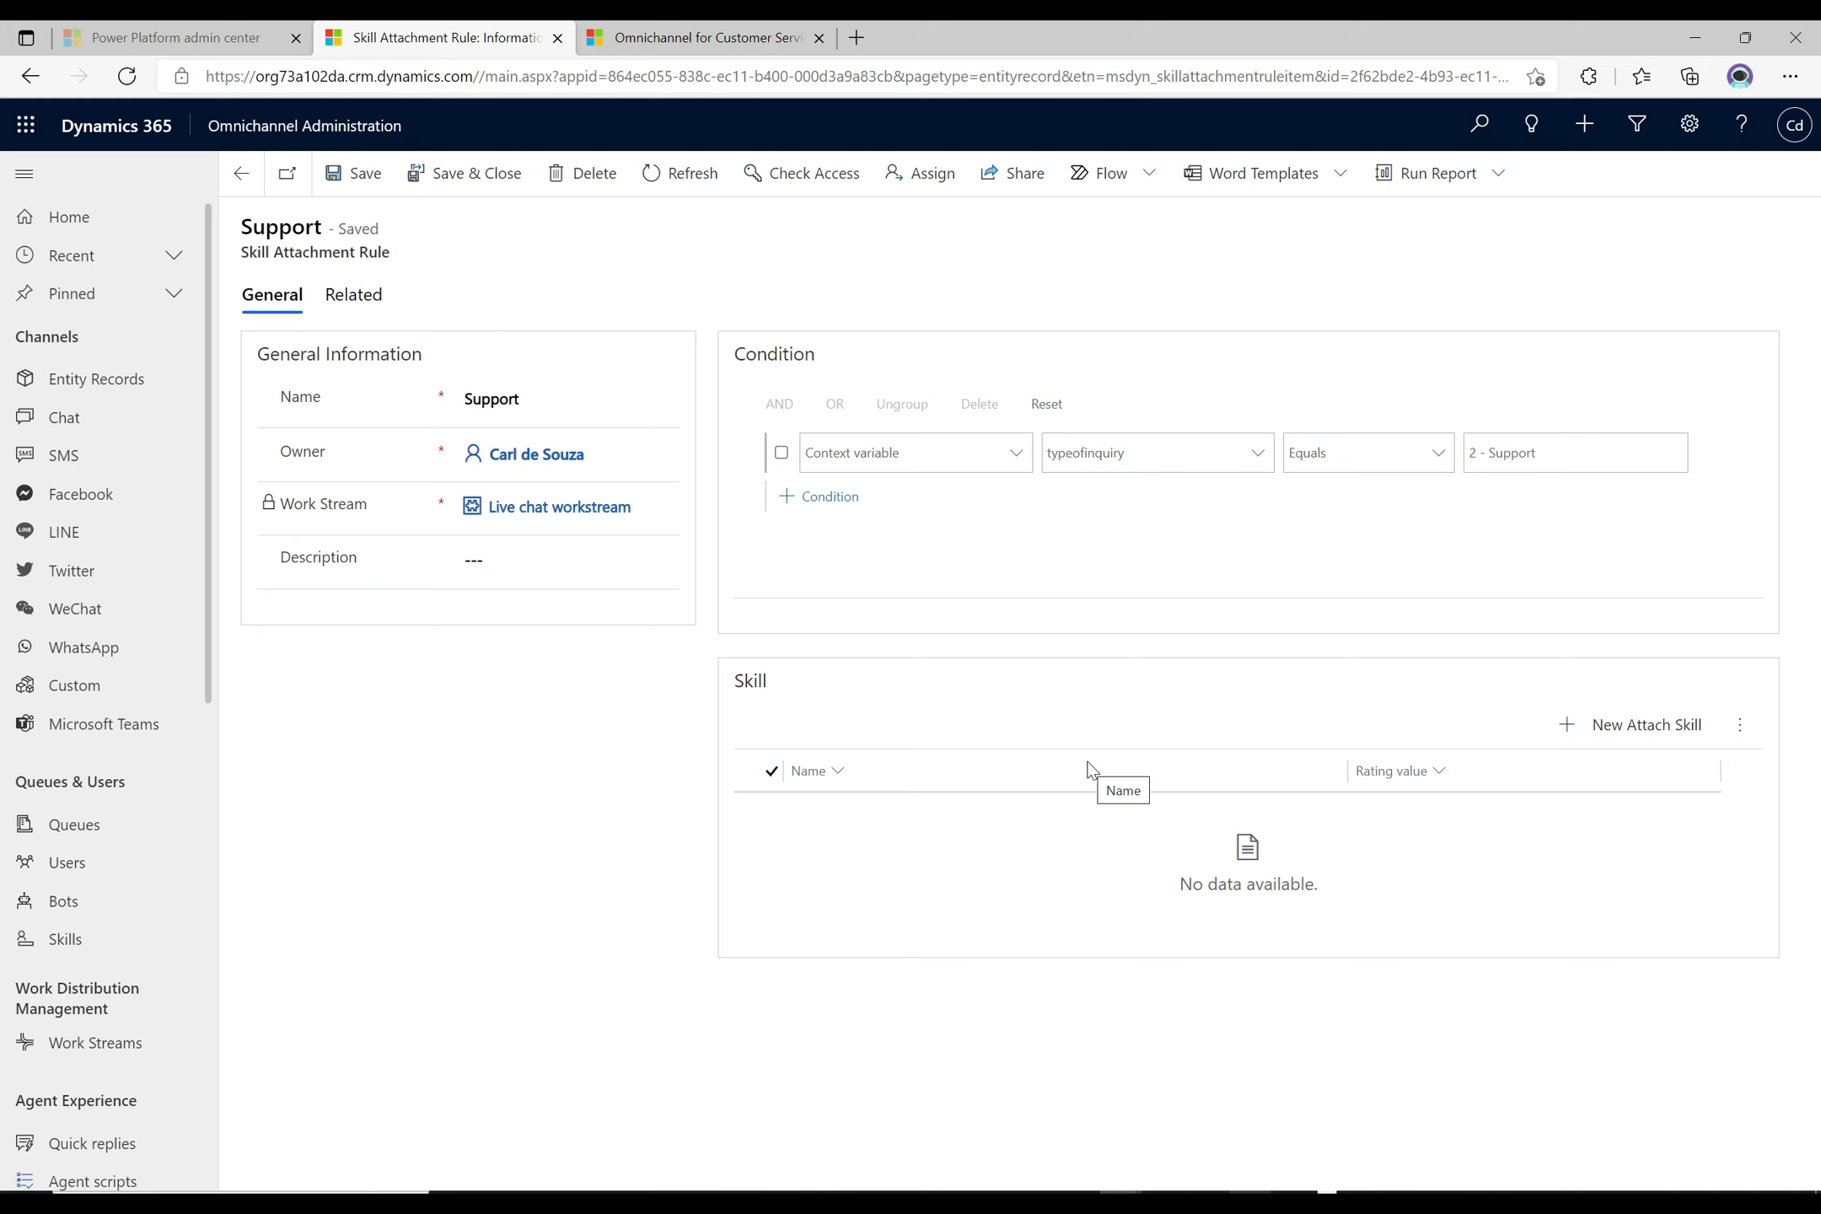
Attach the Support skill rated Proficient to the Support rule, then go back to the workstream
left_click(1619, 730)
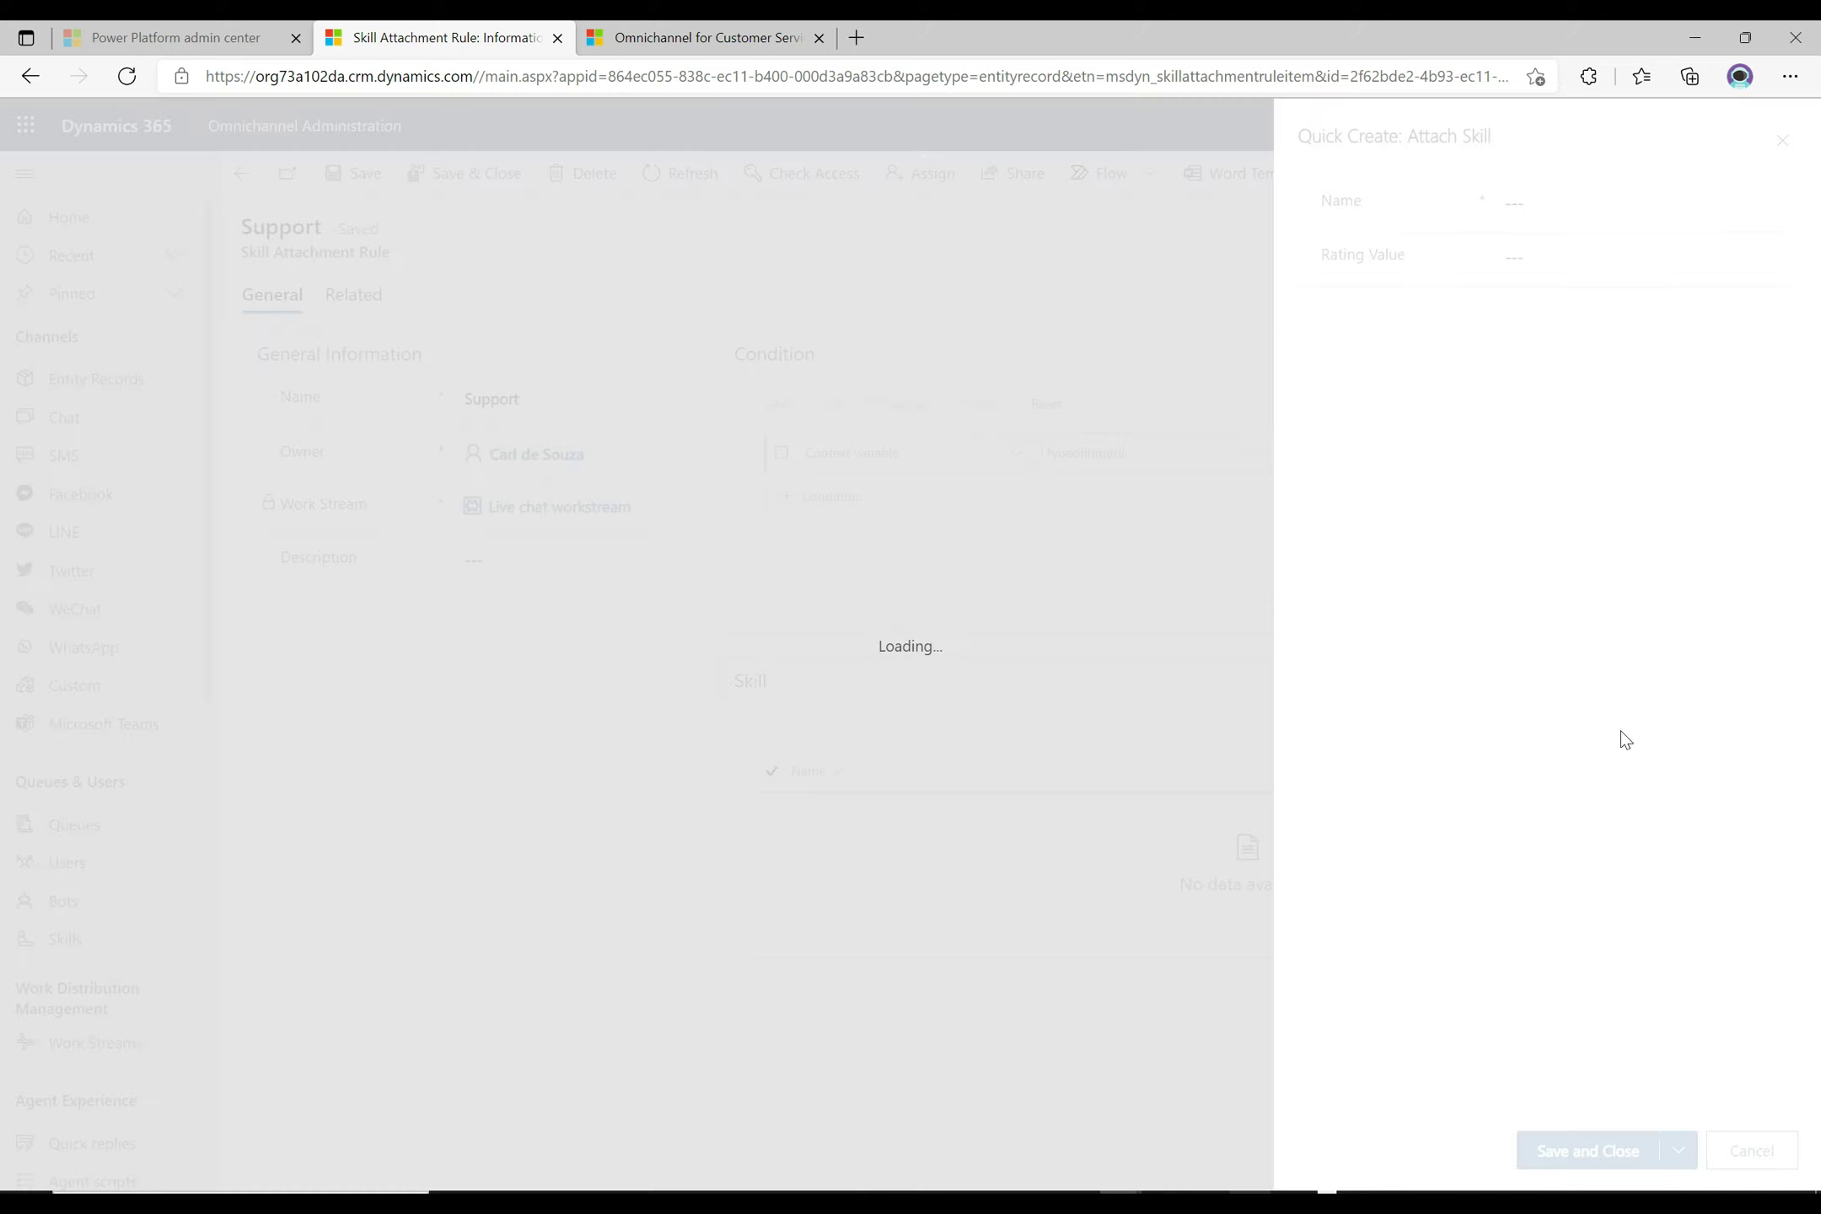
left_click(1631, 203)
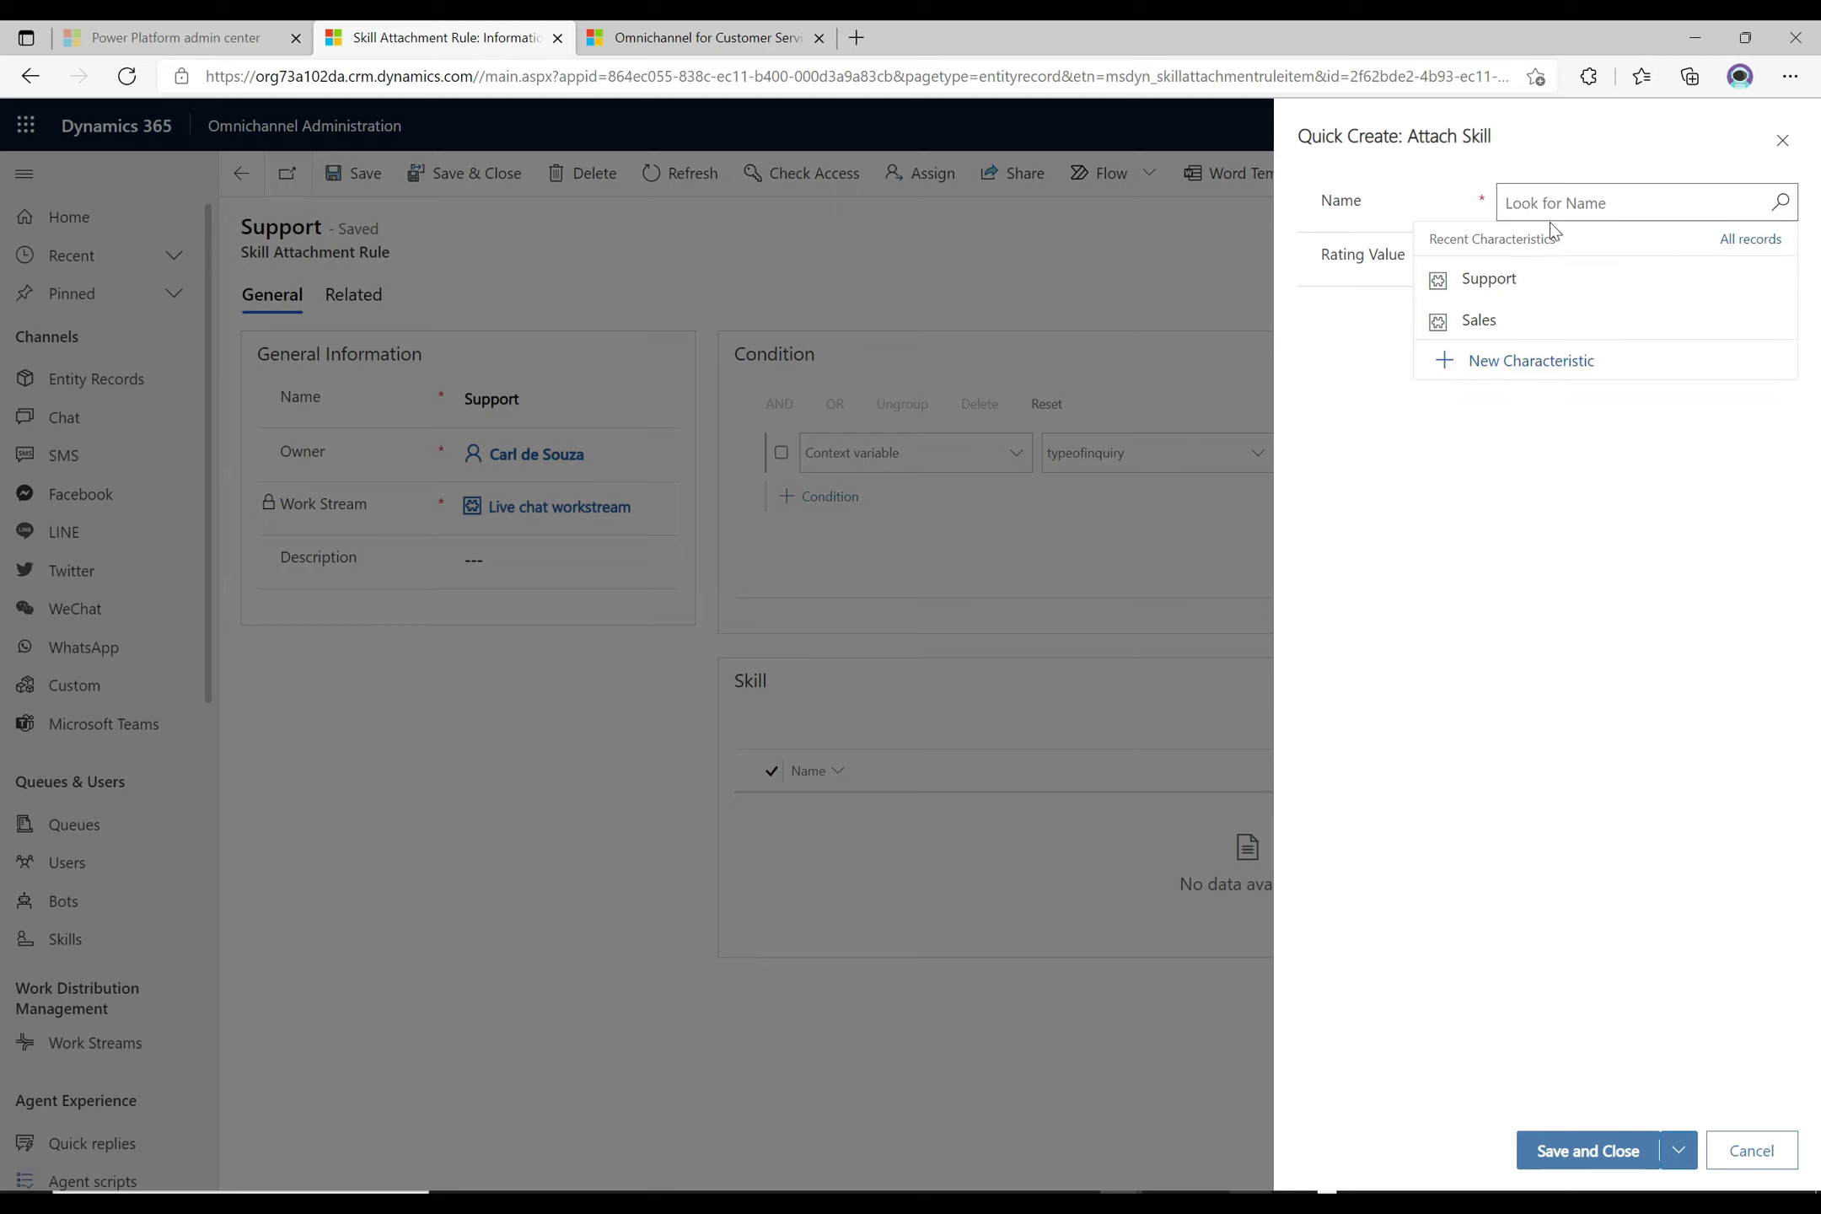
left_click(1511, 278)
left_click(1532, 270)
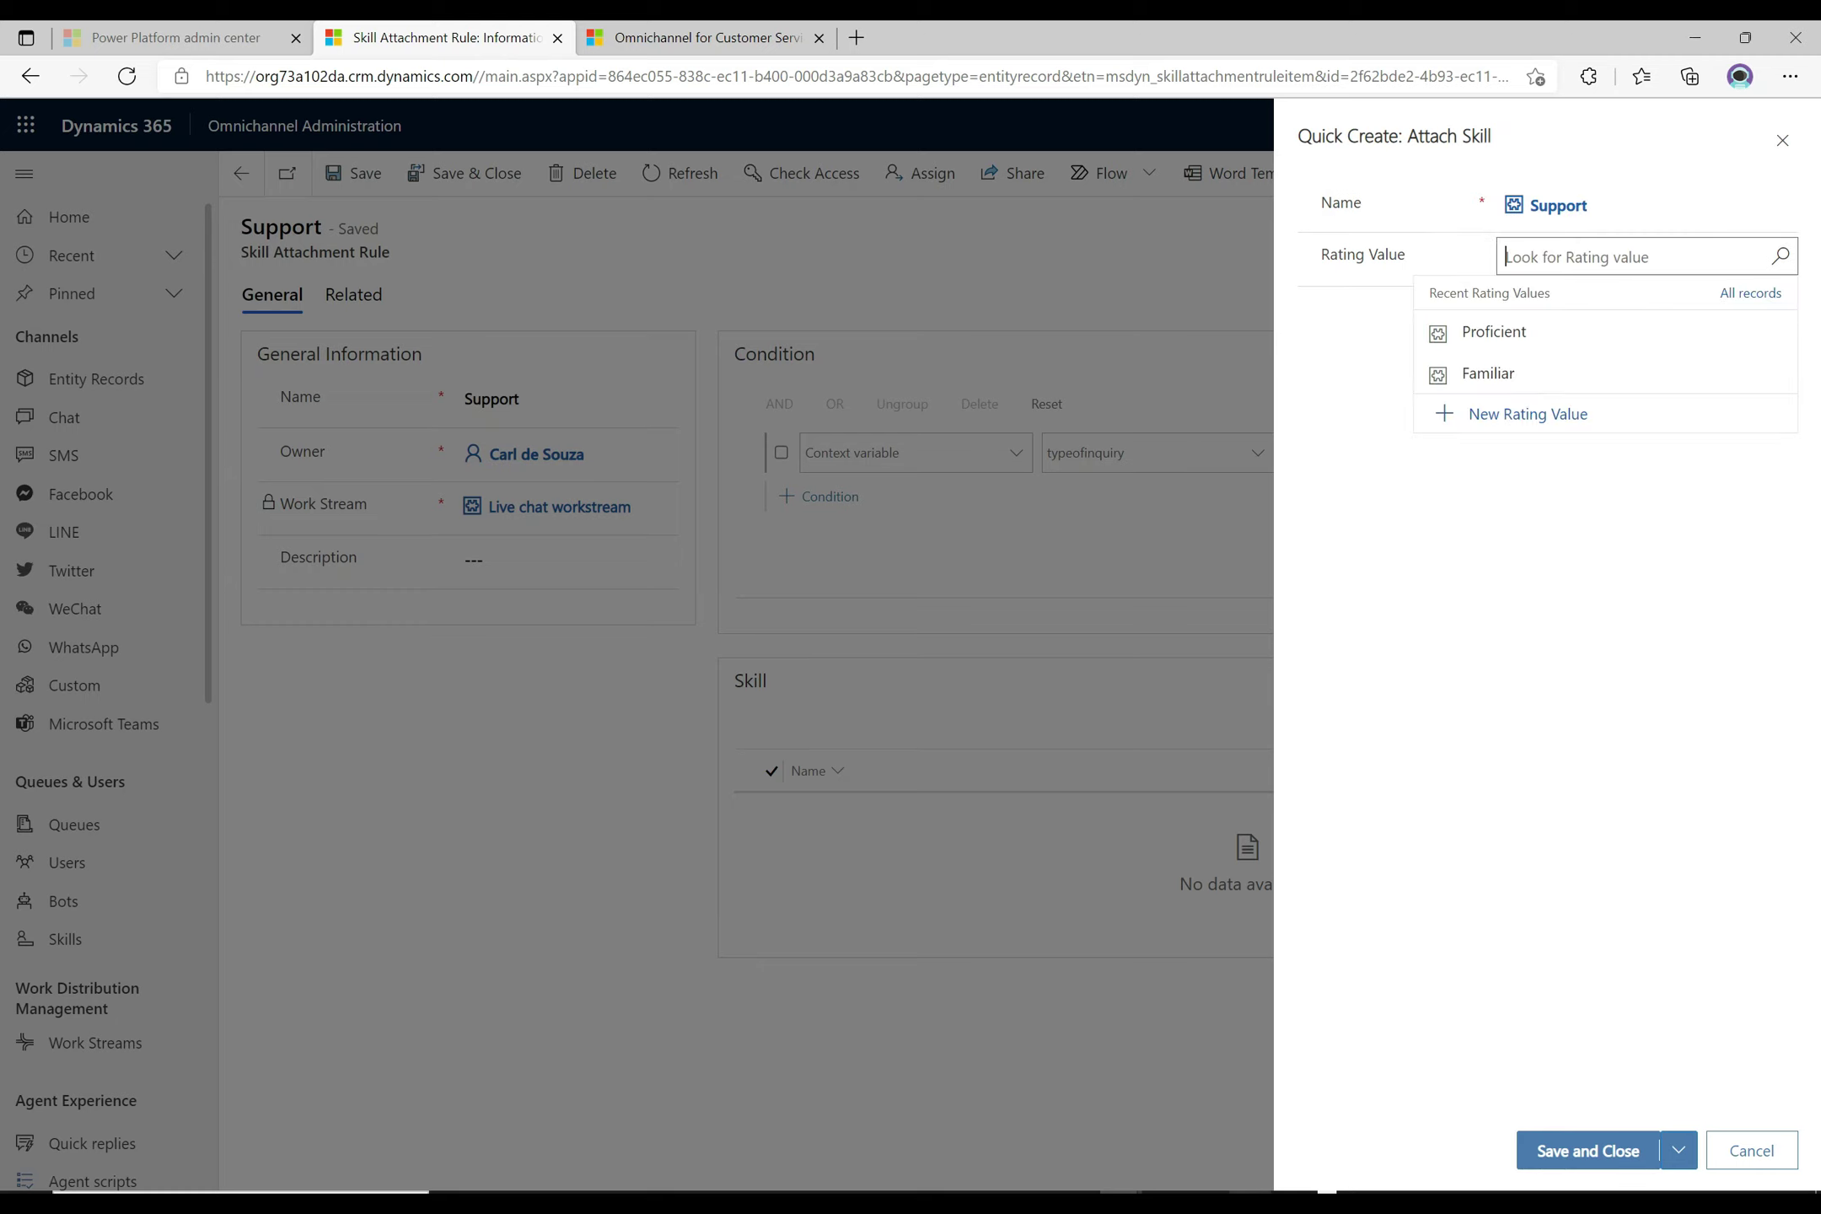
left_click(1528, 341)
left_click(1591, 1151)
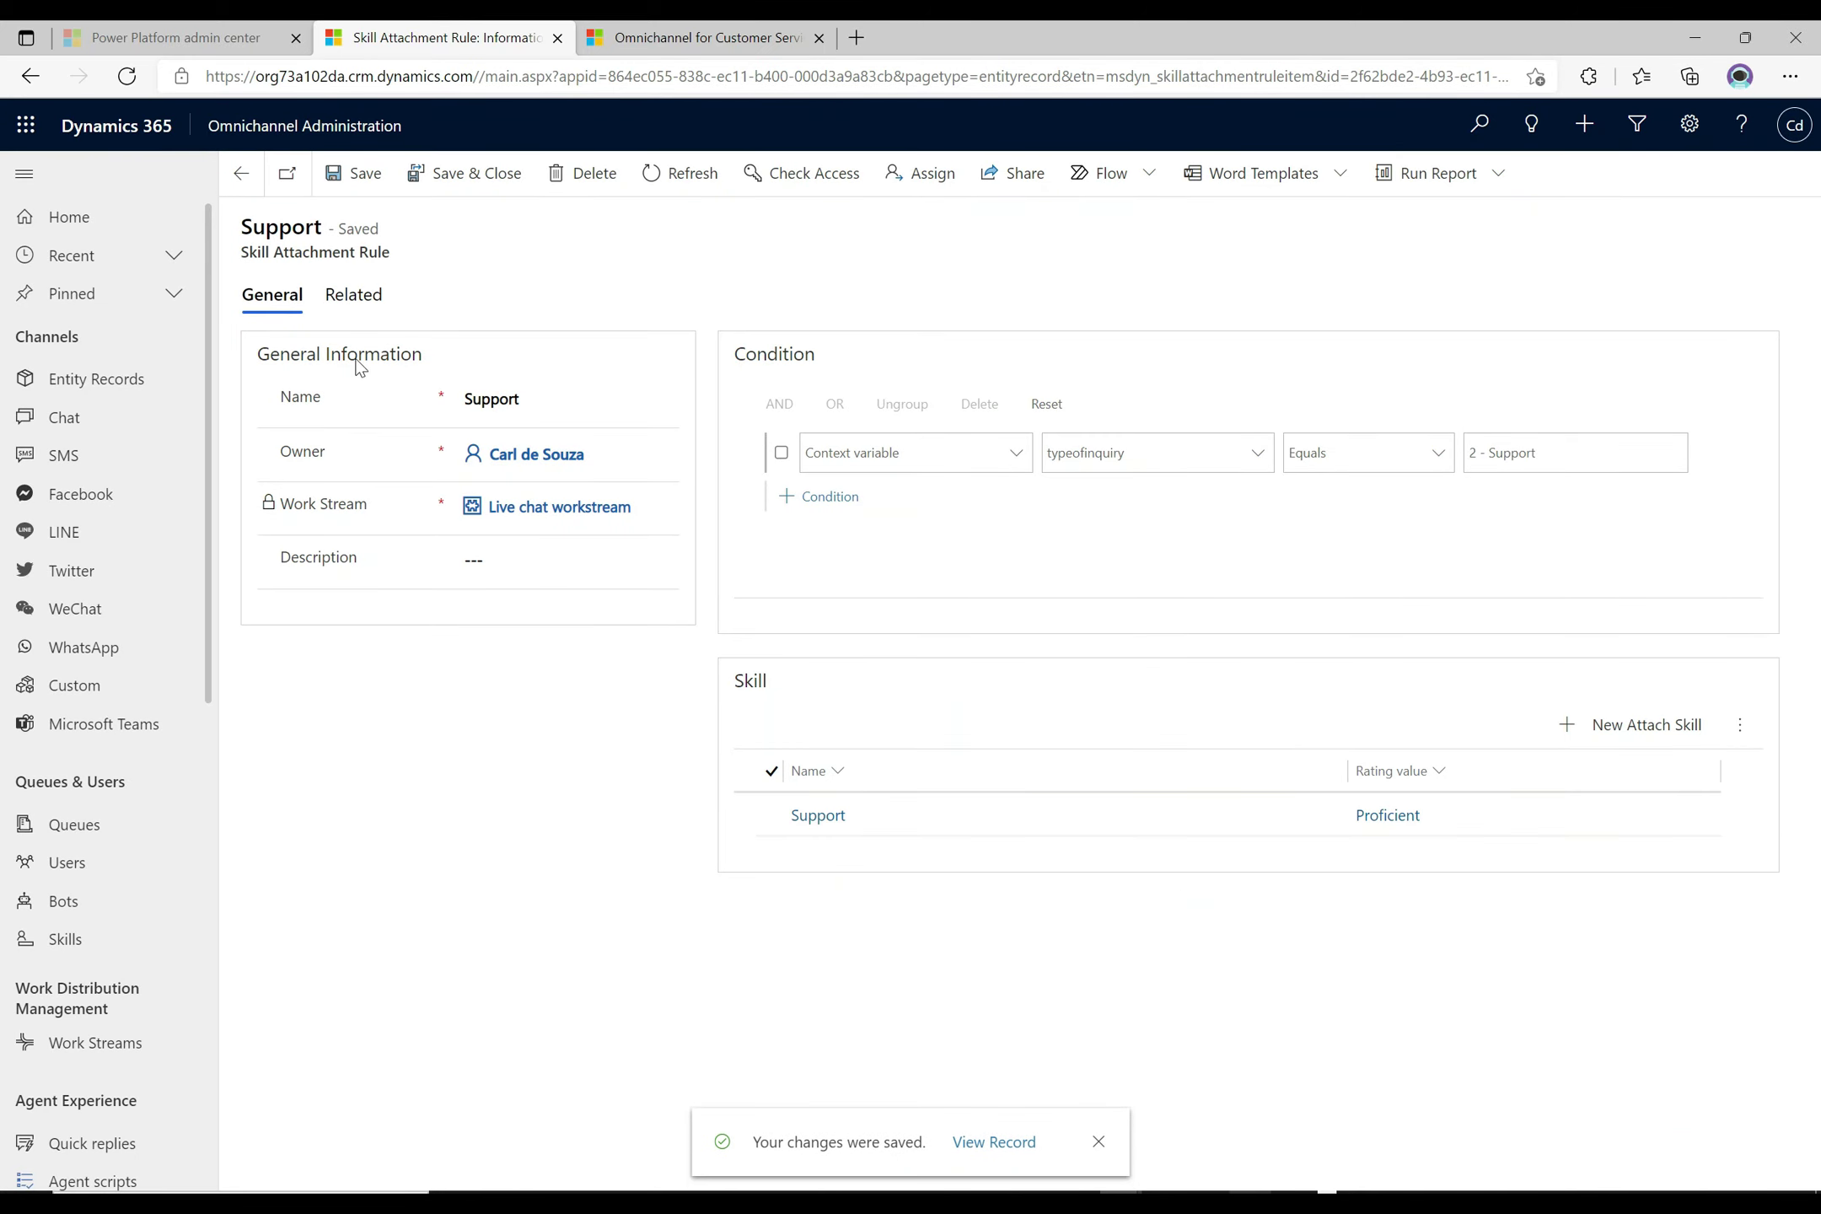
left_click(241, 173)
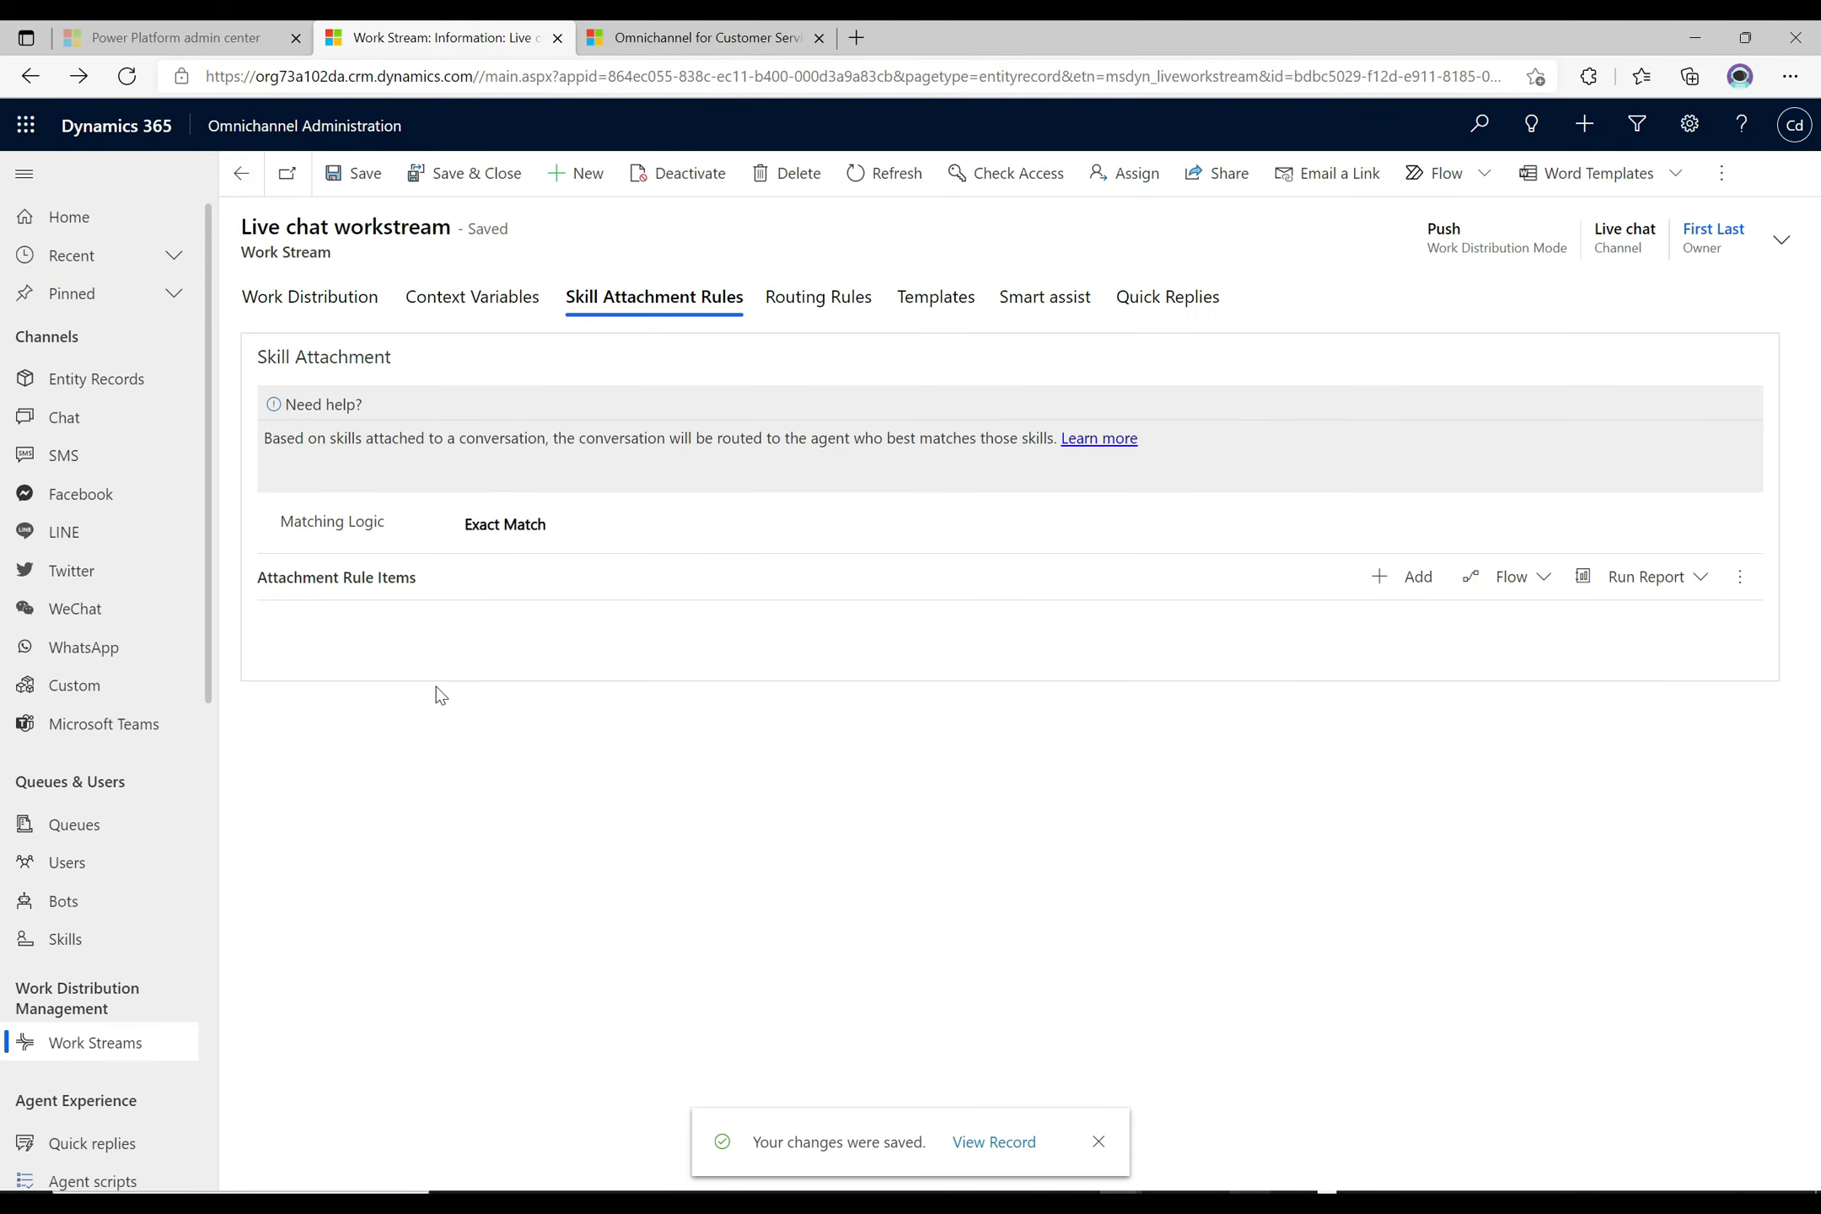
Correct the Sales rule's condition value to '1 - Sales', save and close it
left_click(352, 665)
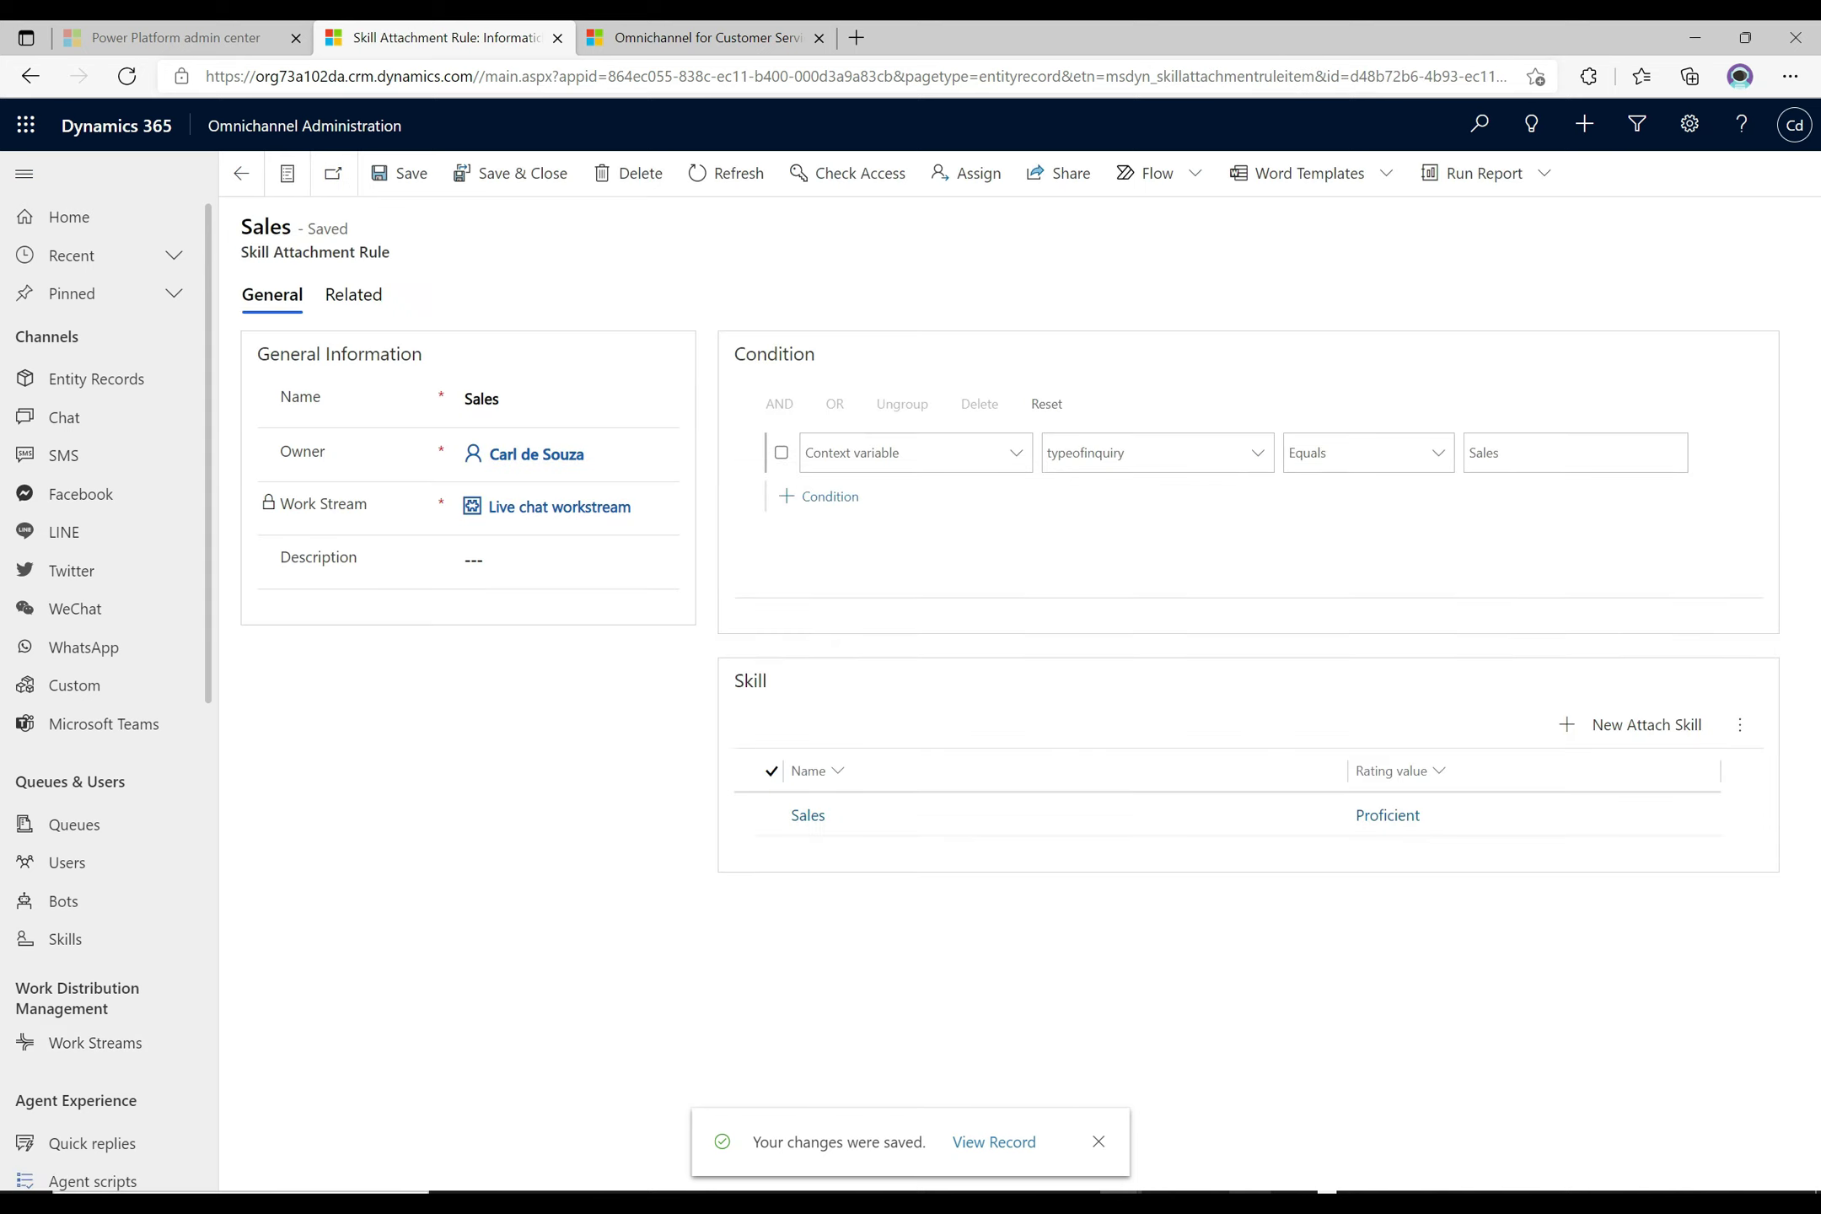
left_click(1469, 452)
type("1 -")
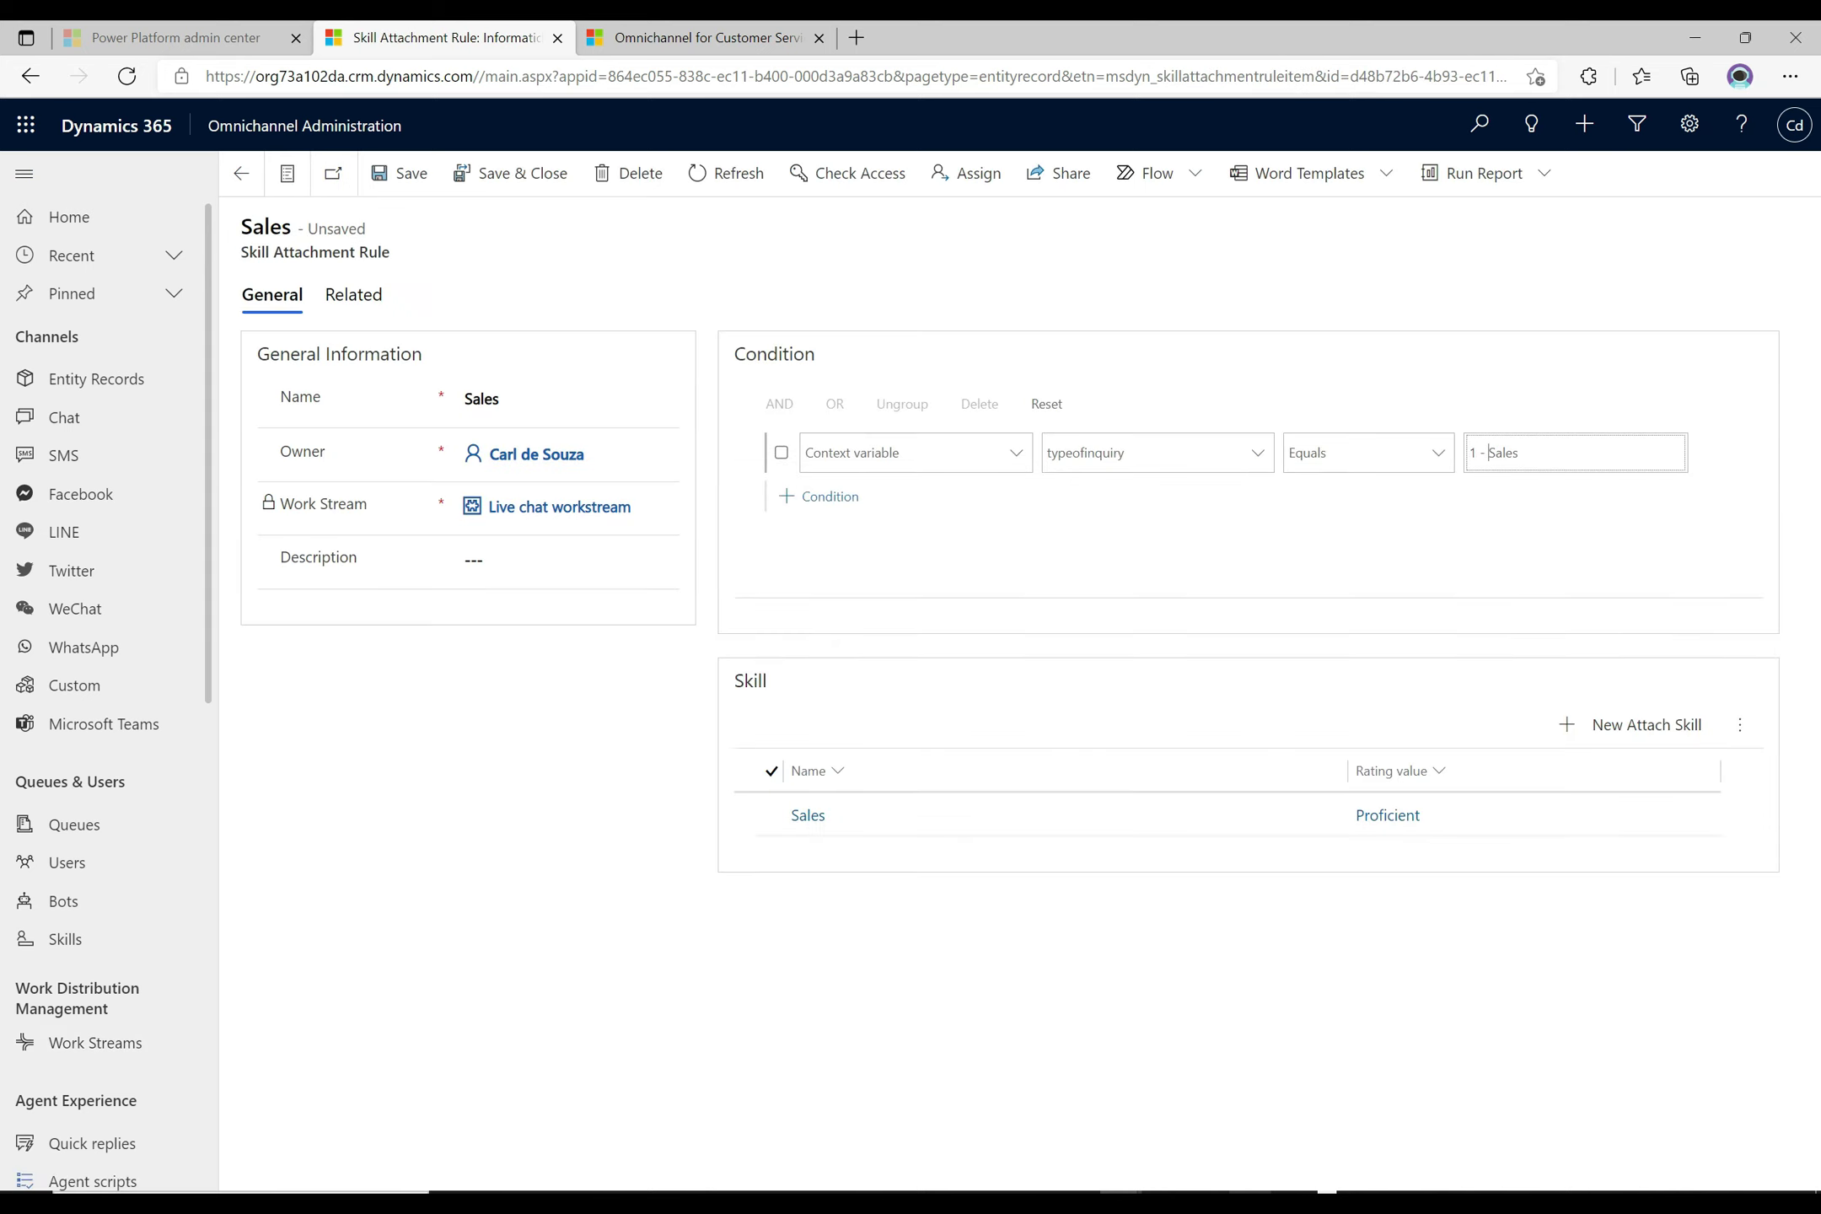
left_click(424, 177)
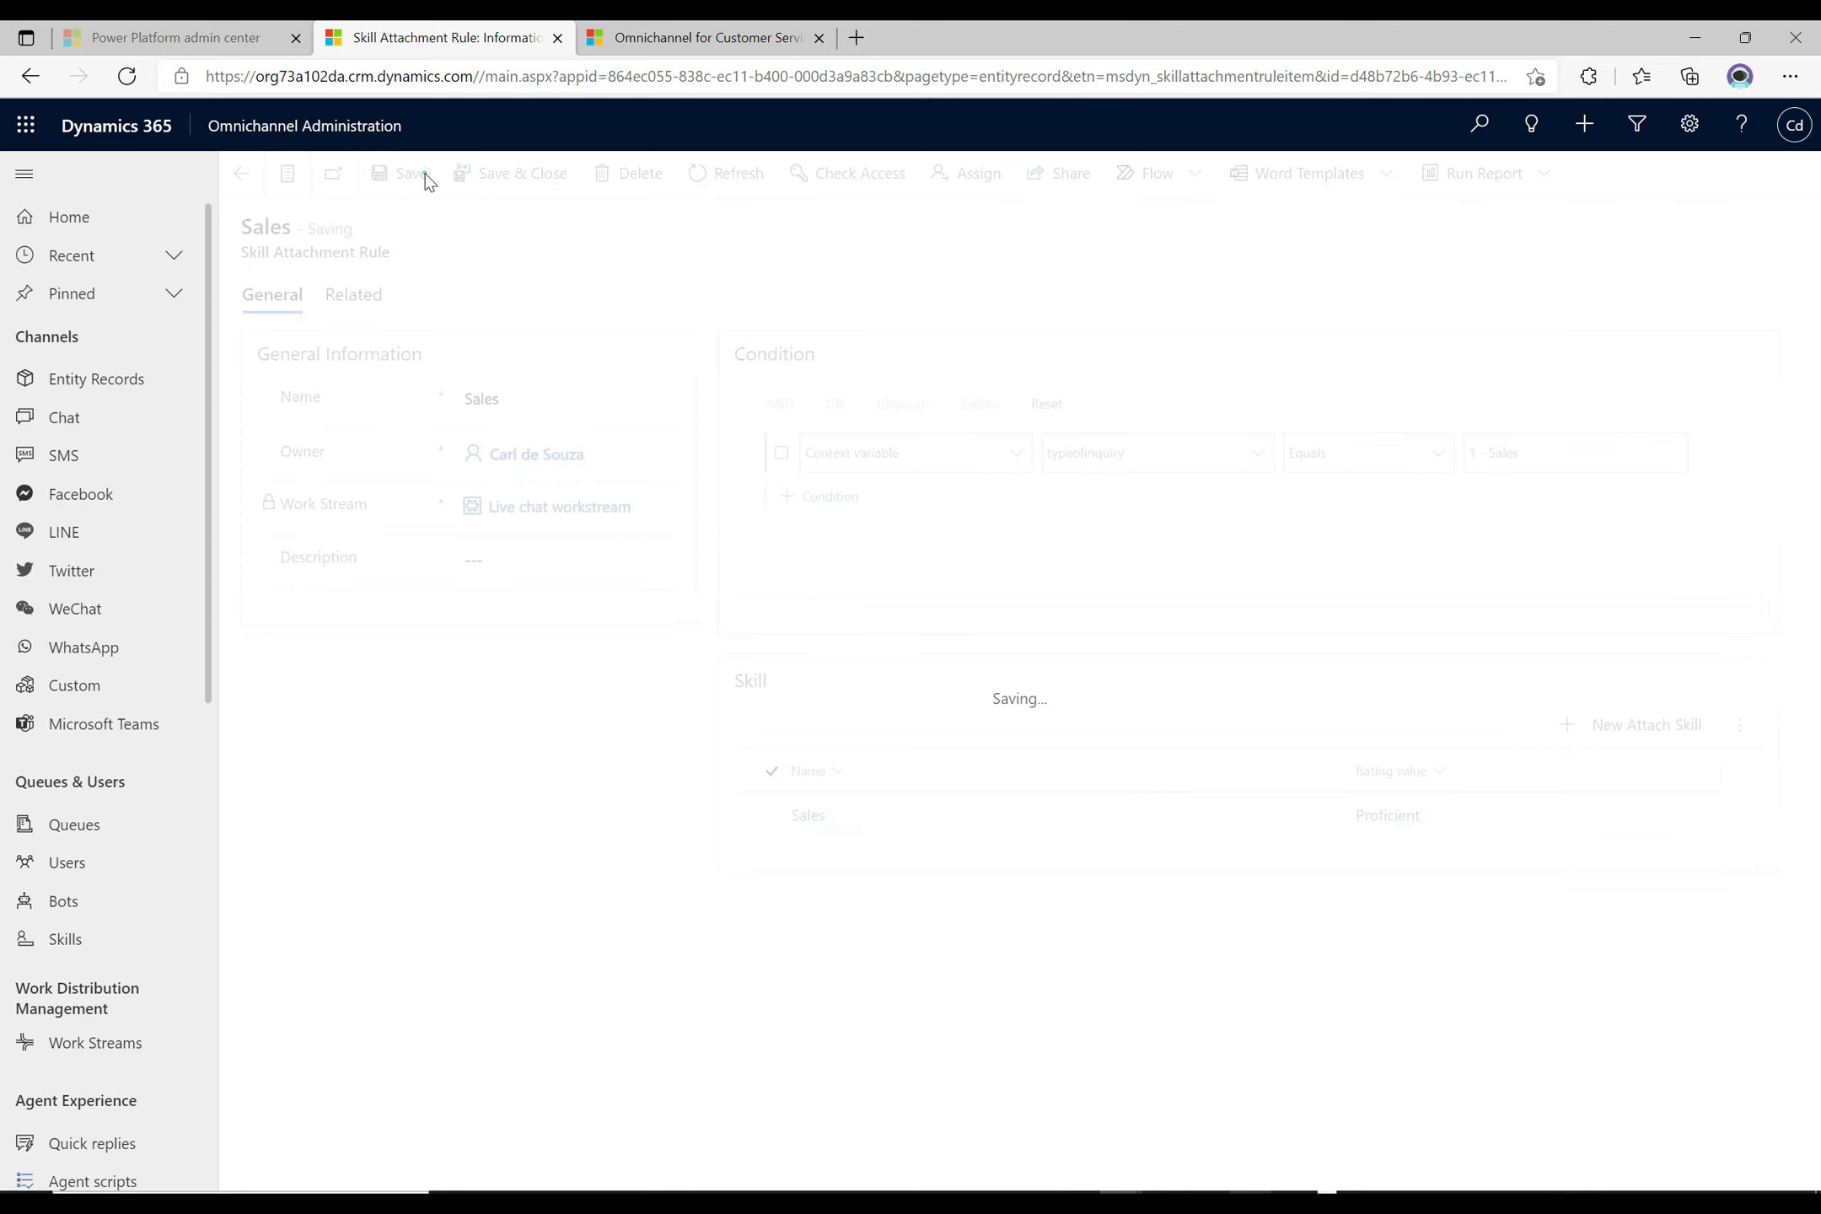
left_click(505, 179)
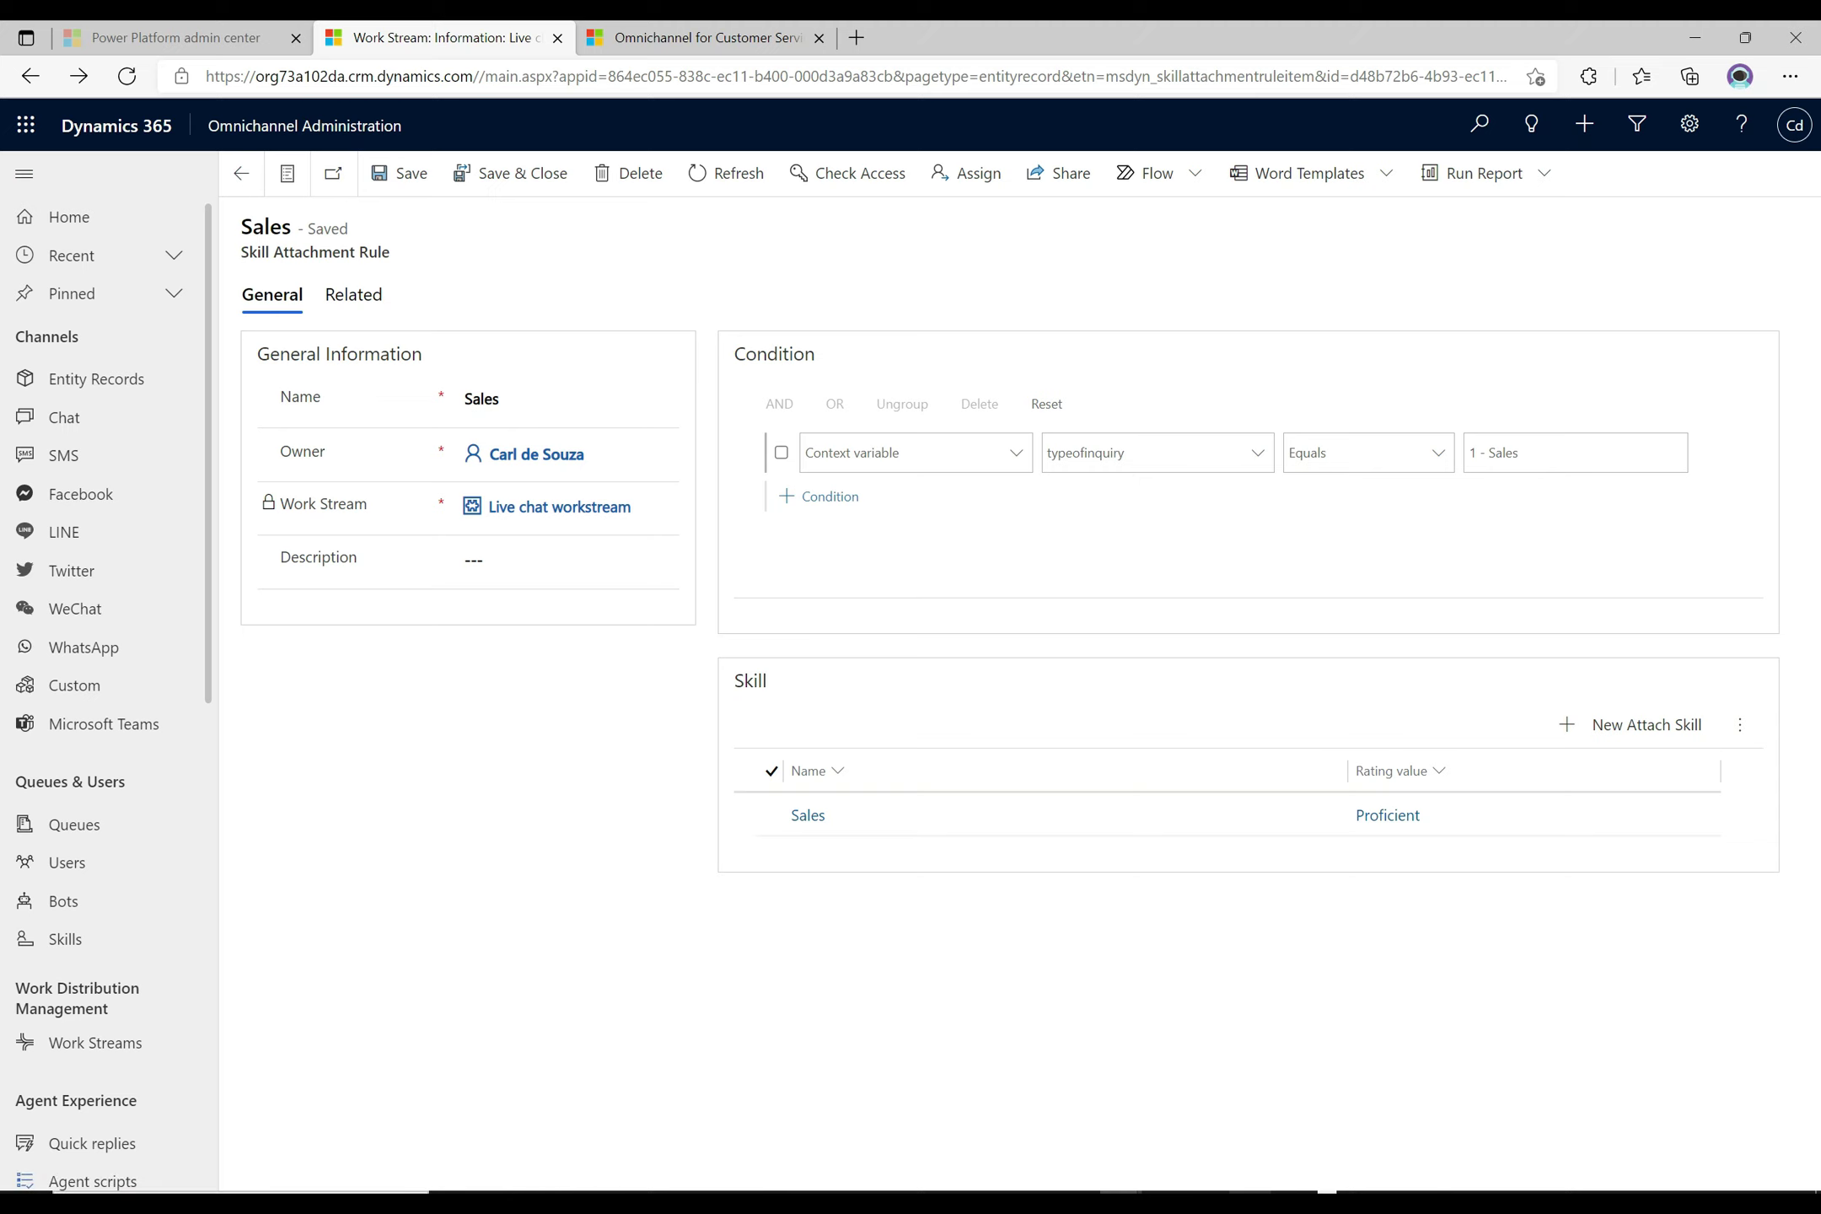
left_click(241, 173)
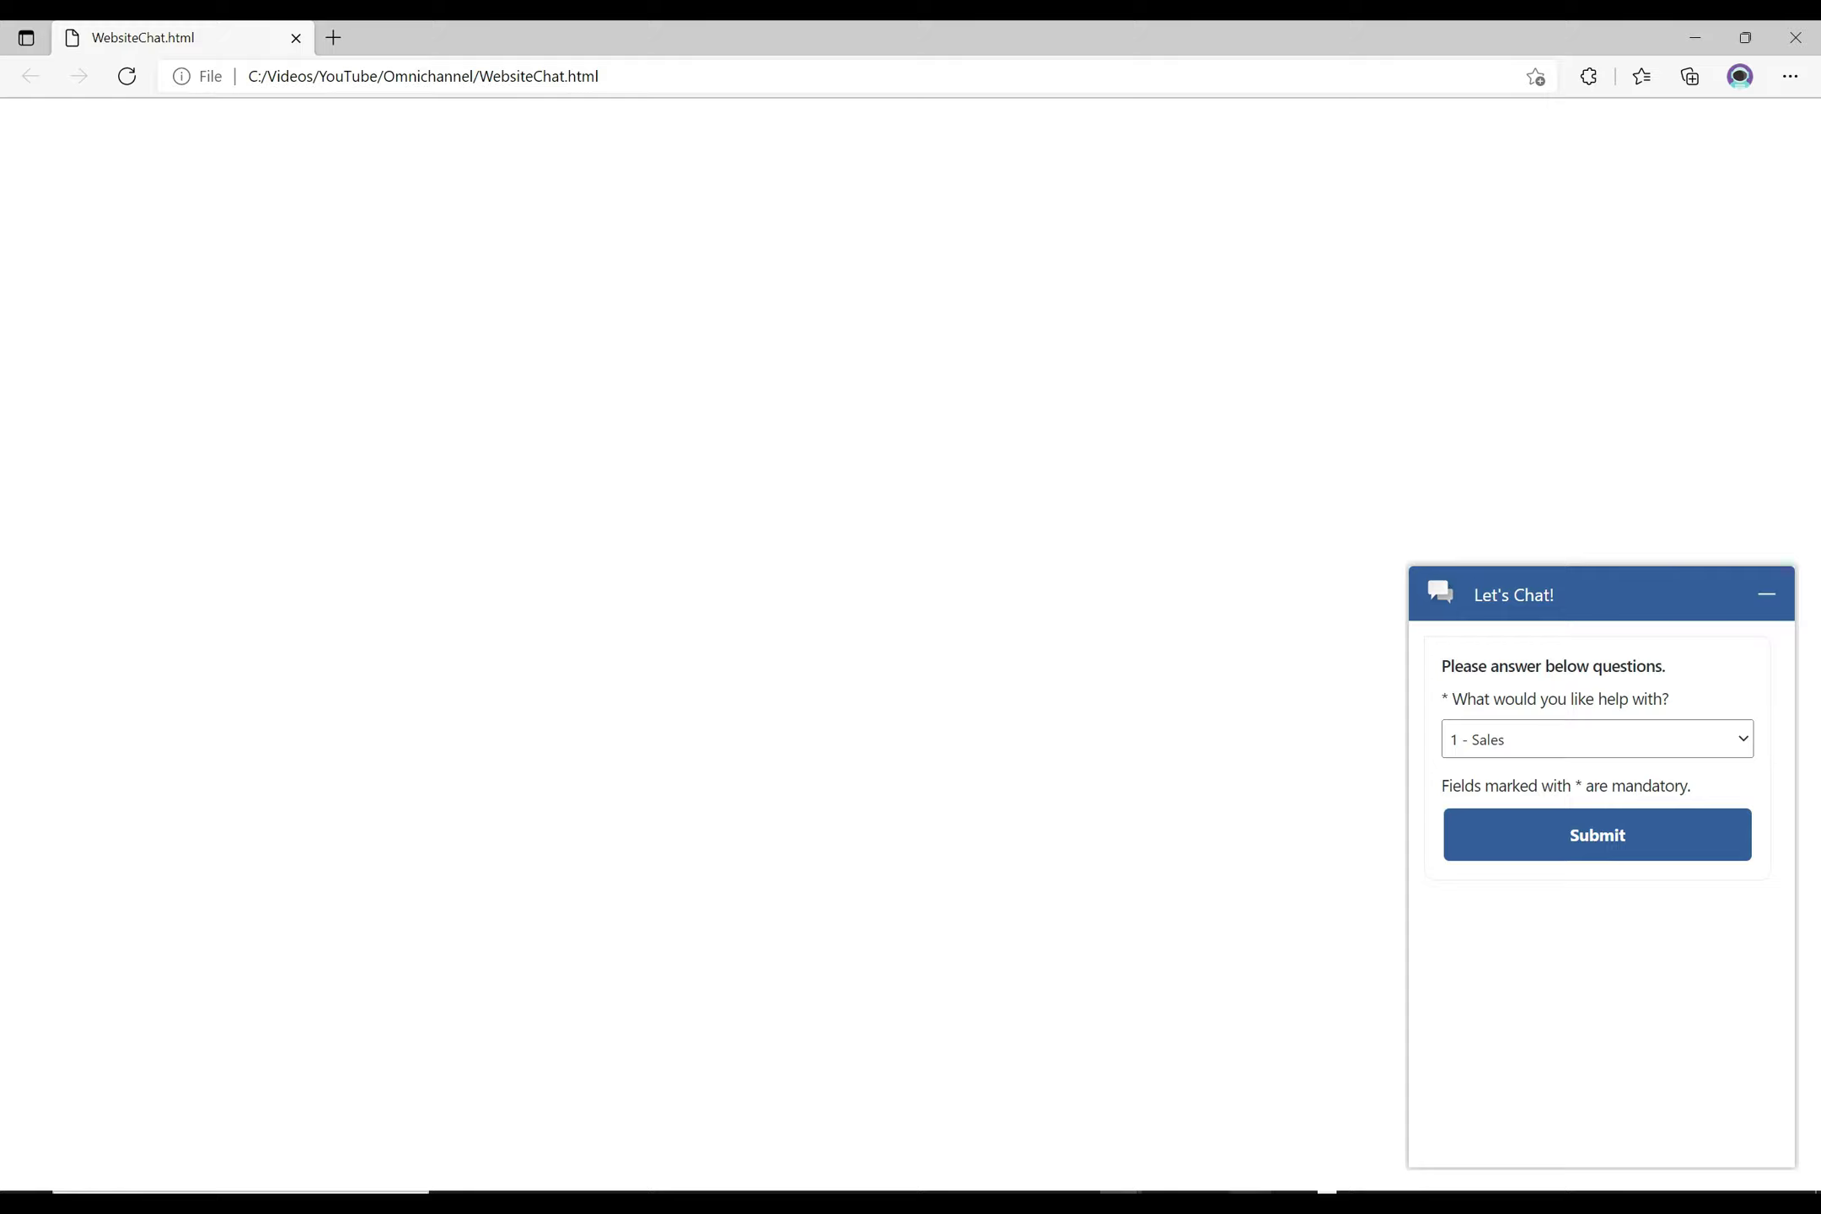
Submit the Let's Chat pre-chat form with 1 - Sales as the inquiry type
left_click(1522, 743)
left_click(1522, 742)
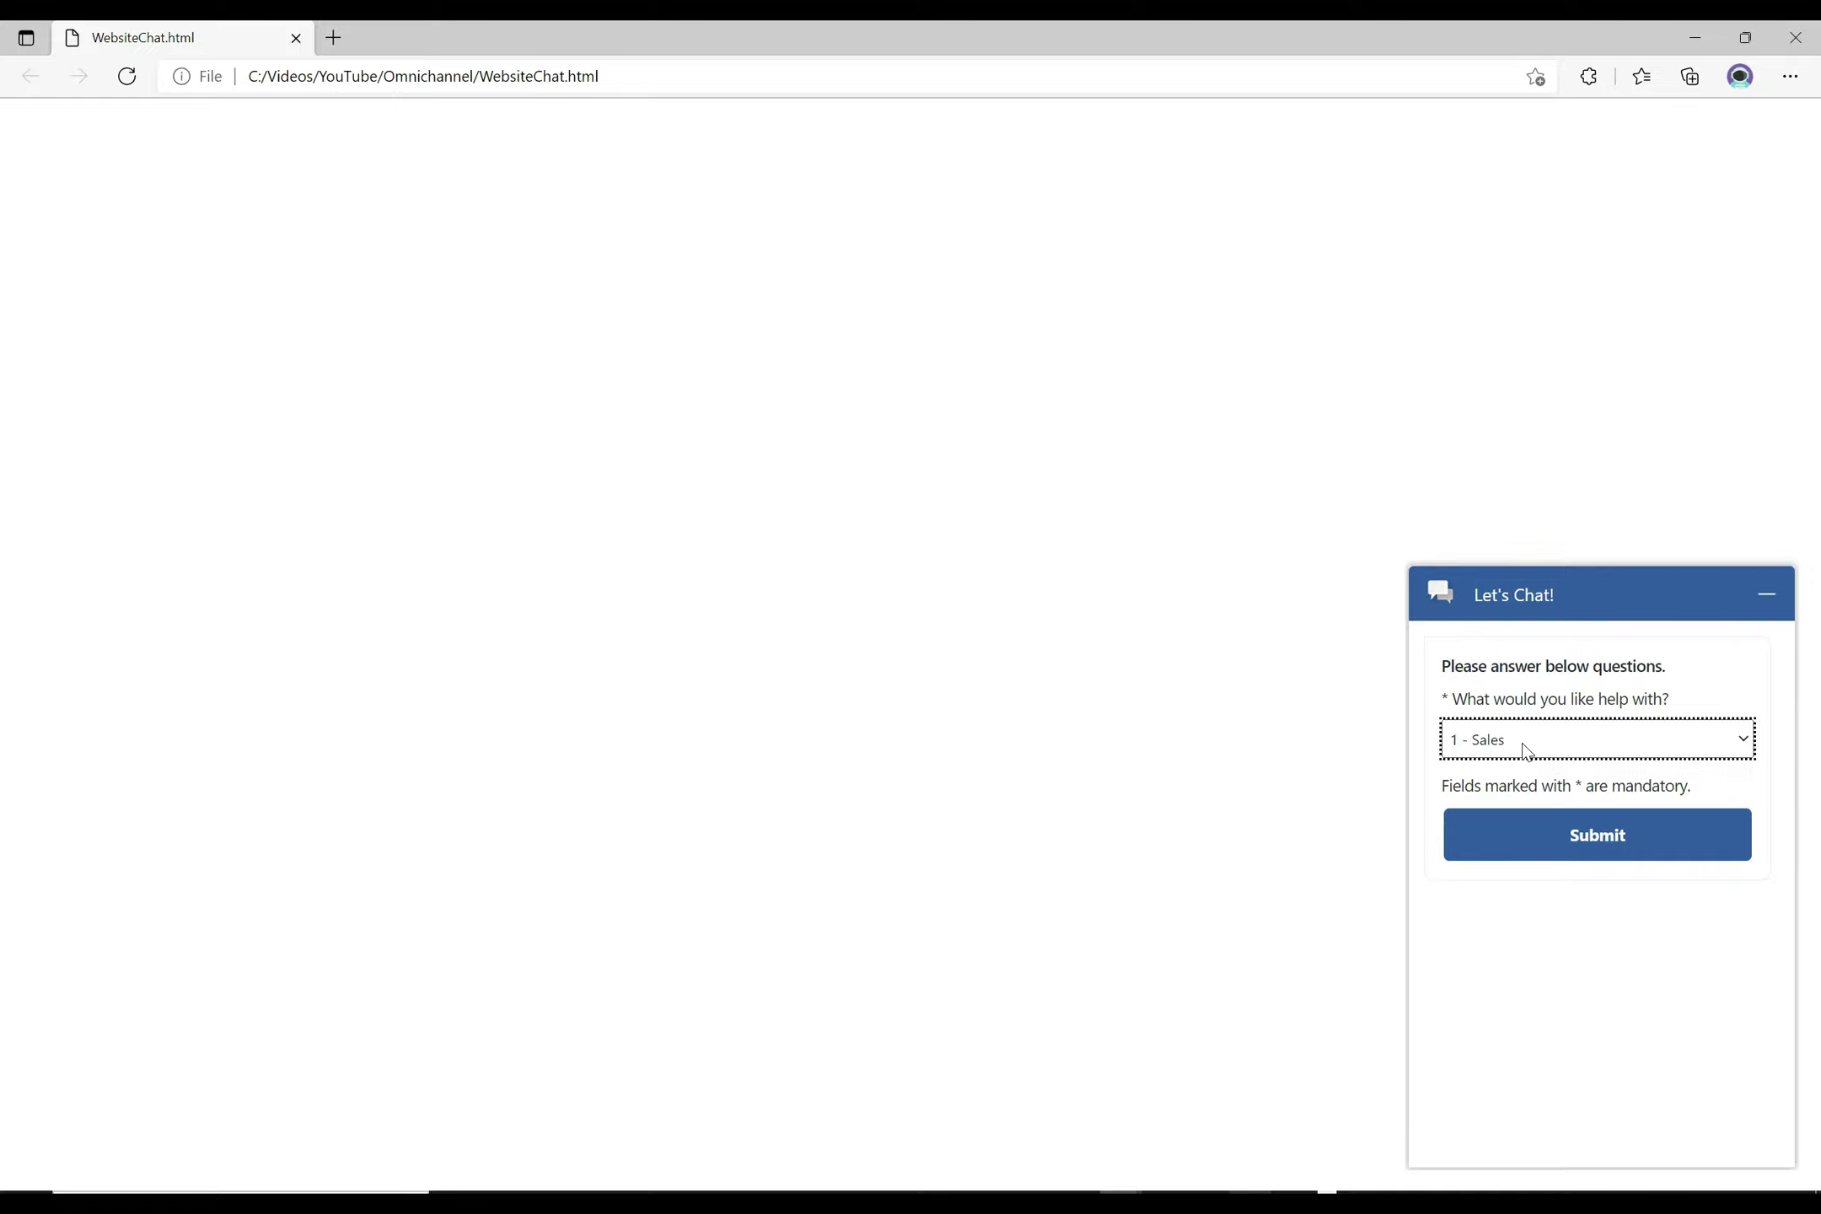
left_click(1605, 844)
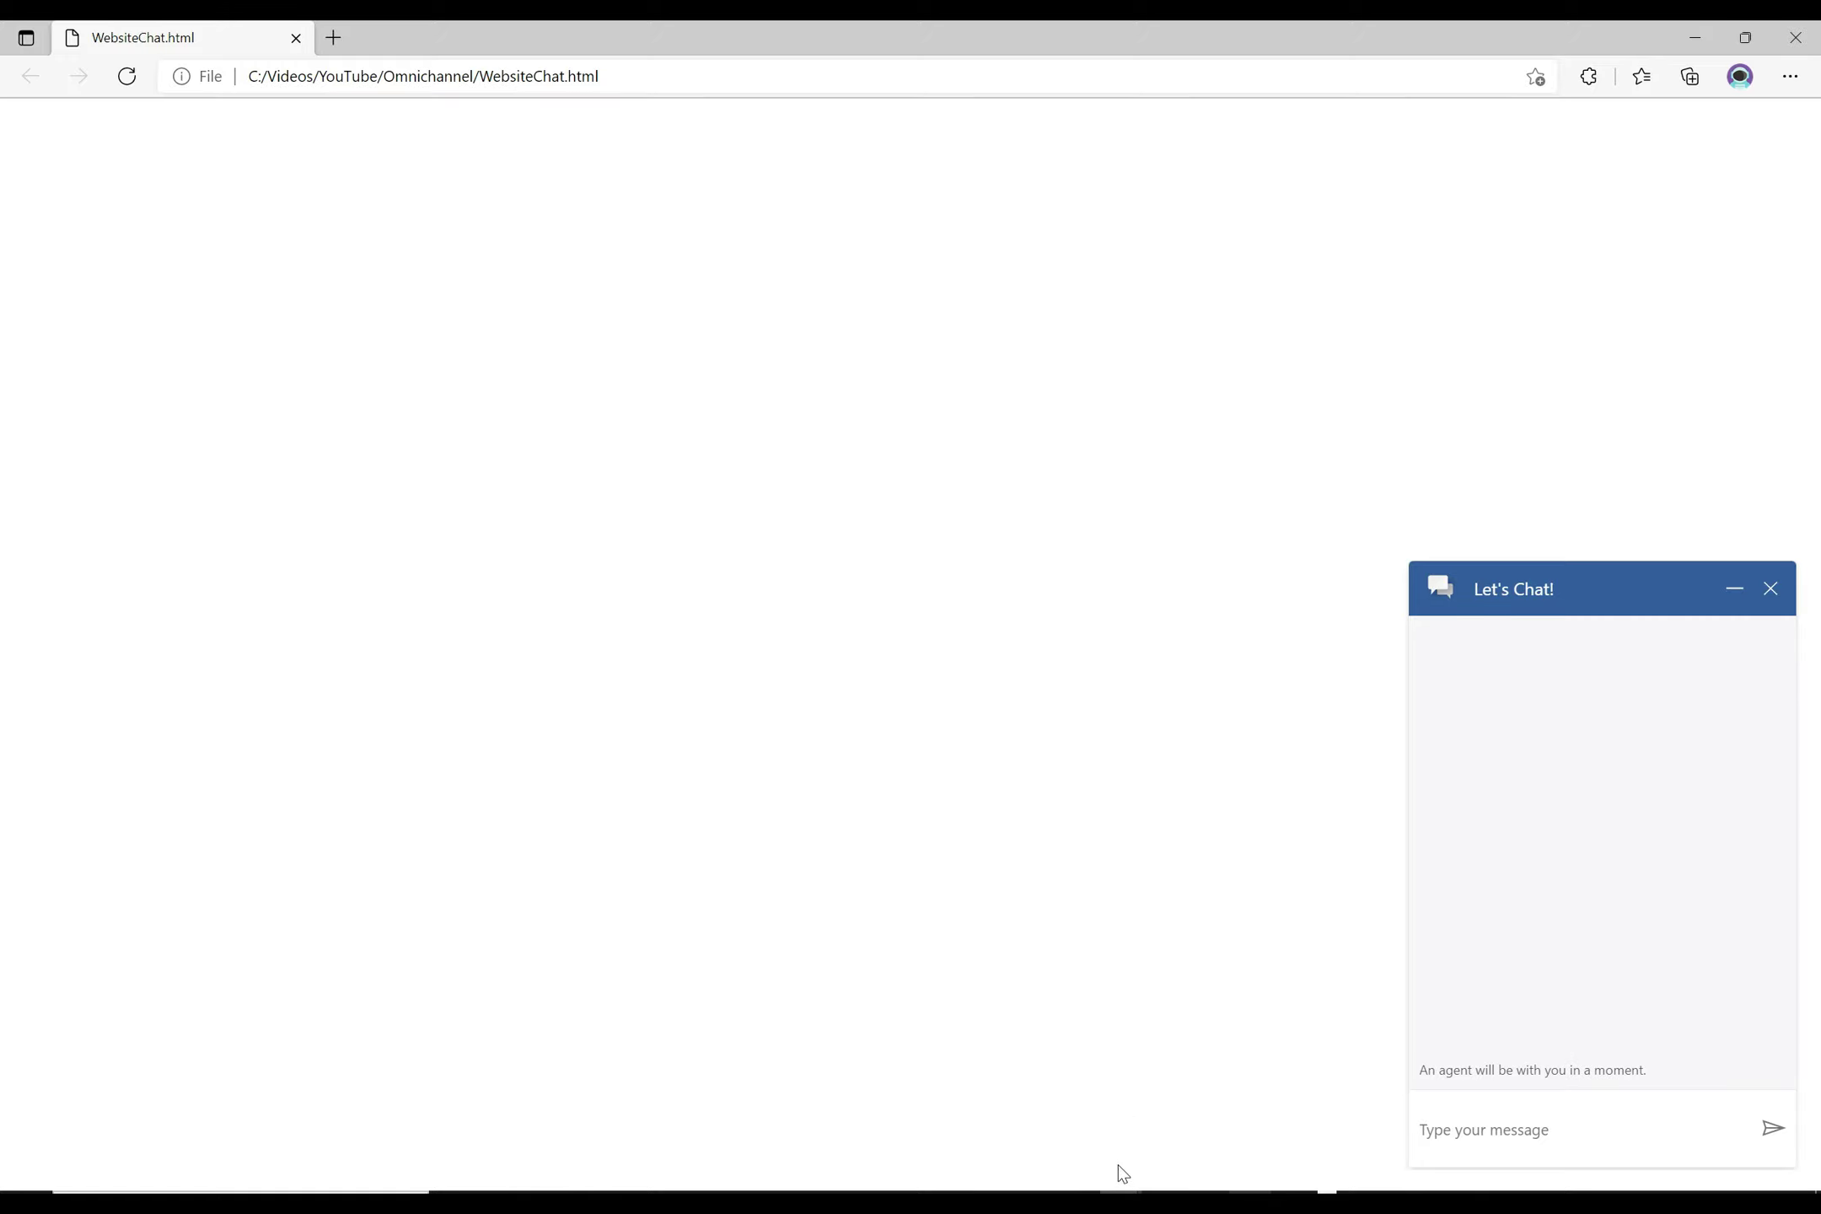
left_click(1119, 1201)
Refresh the Ongoing Conversations Dashboard until the Visitor 4 chat arrives, then switch to the second agent's window
left_click(1040, 1109)
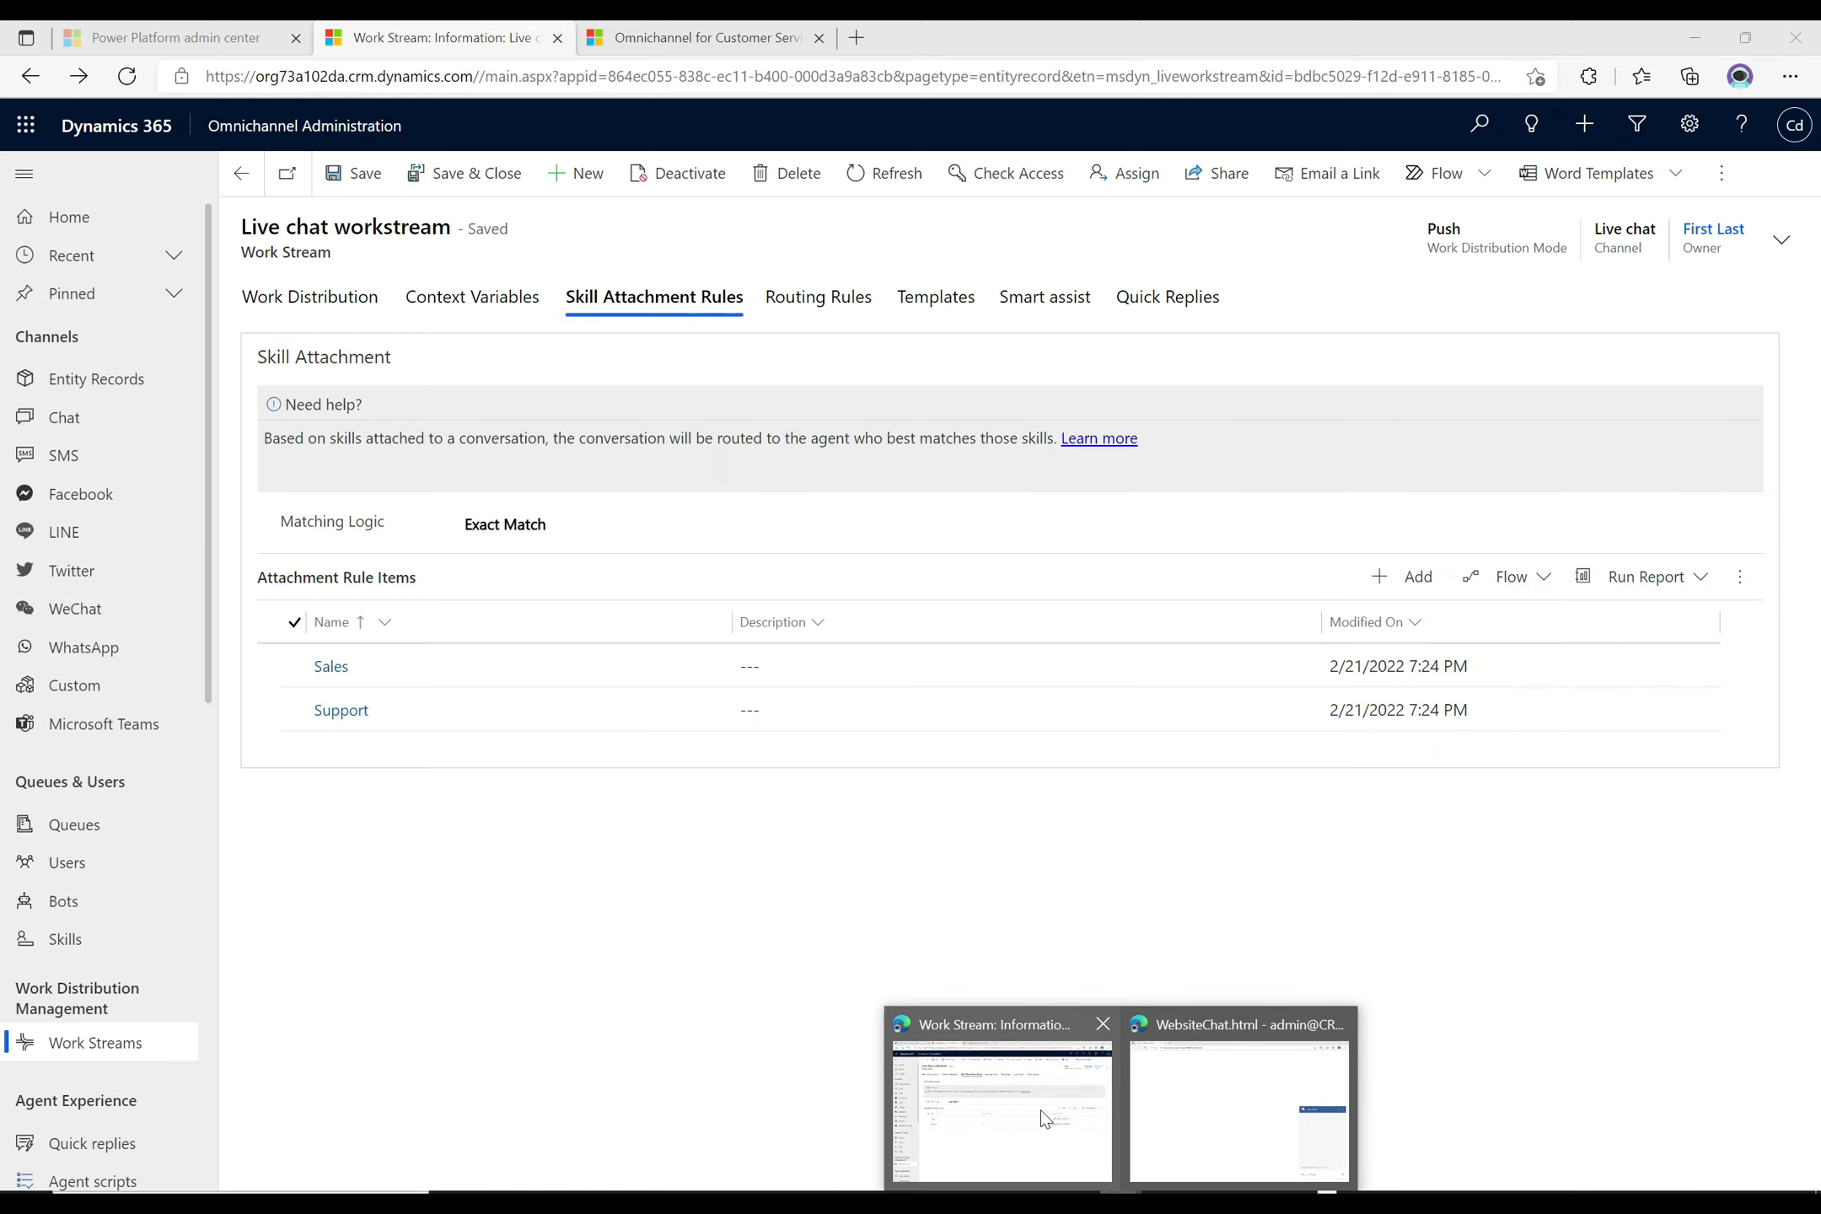
left_click(639, 34)
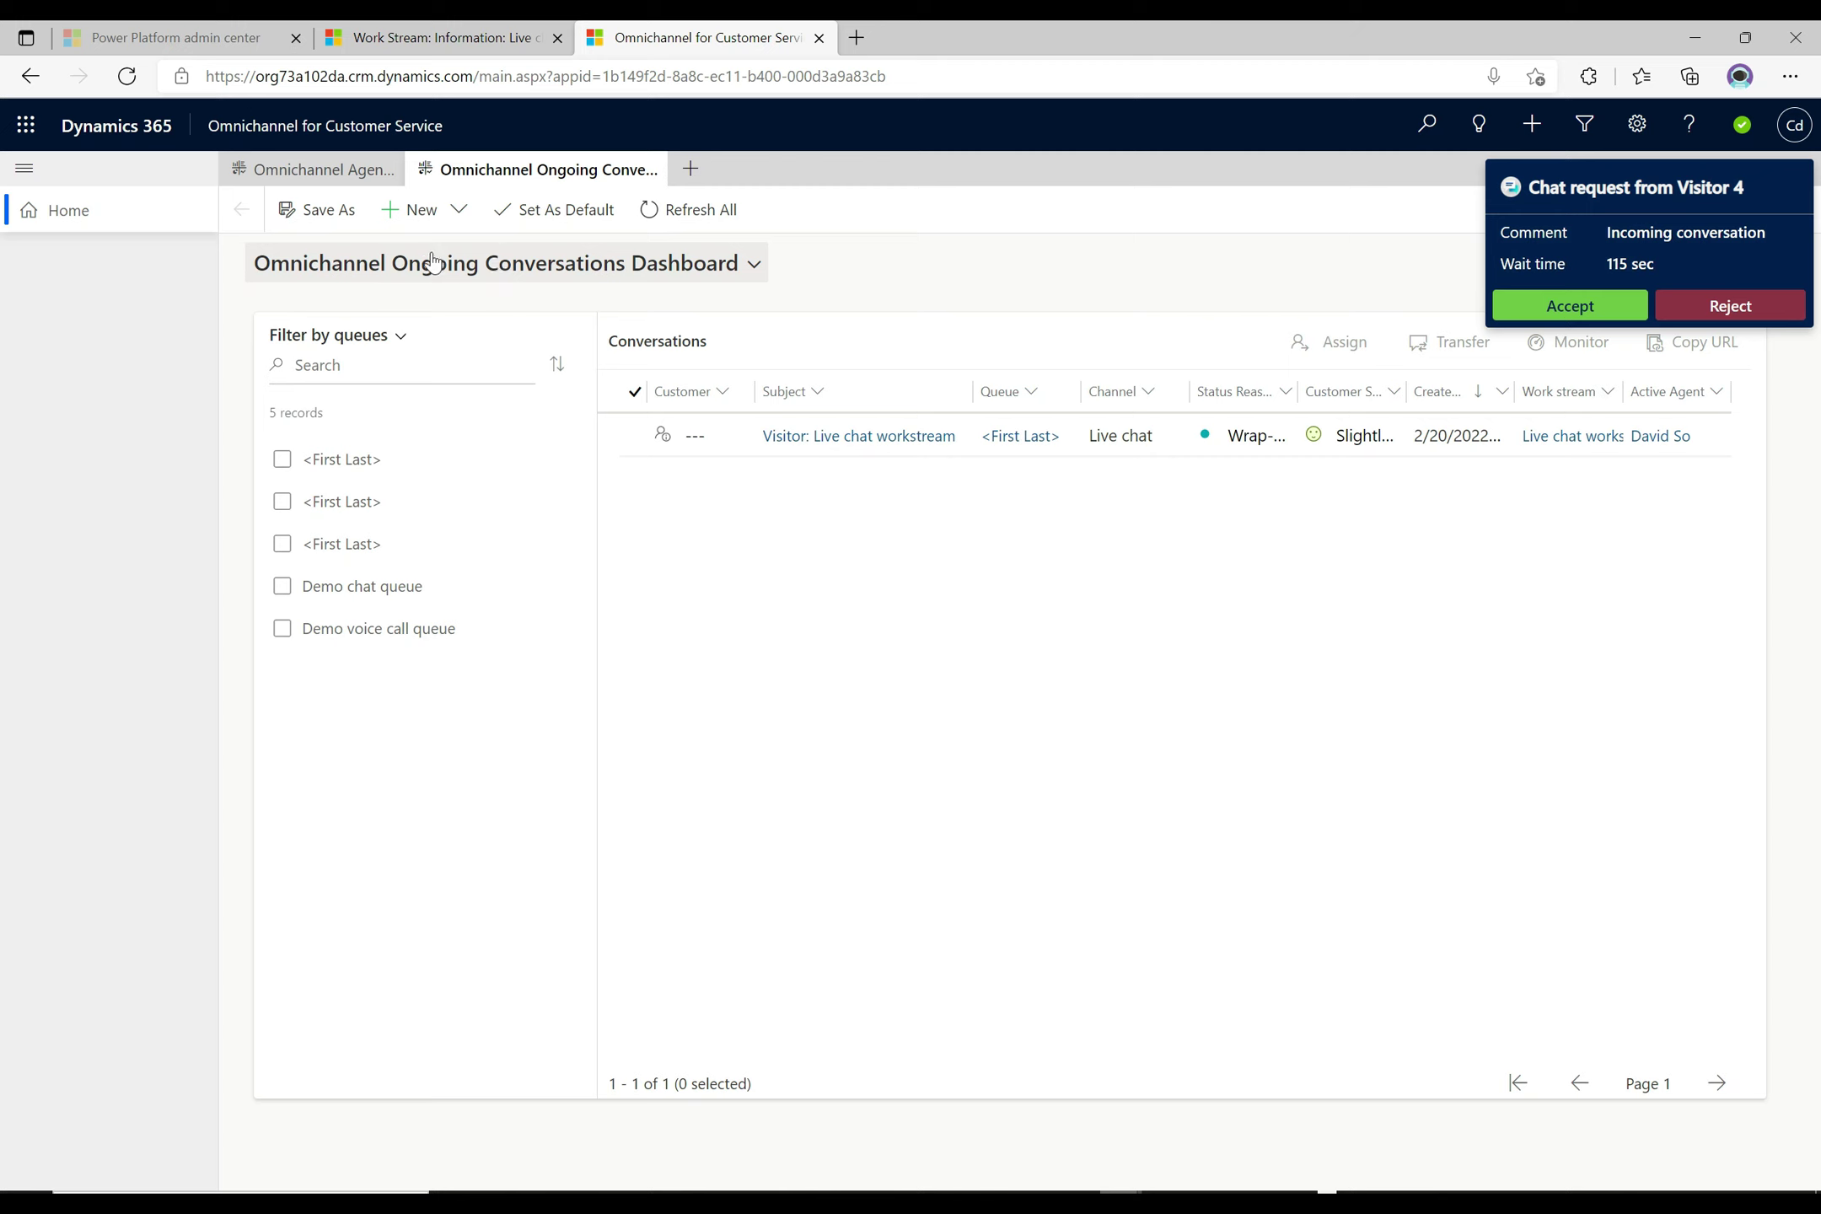
left_click(700, 211)
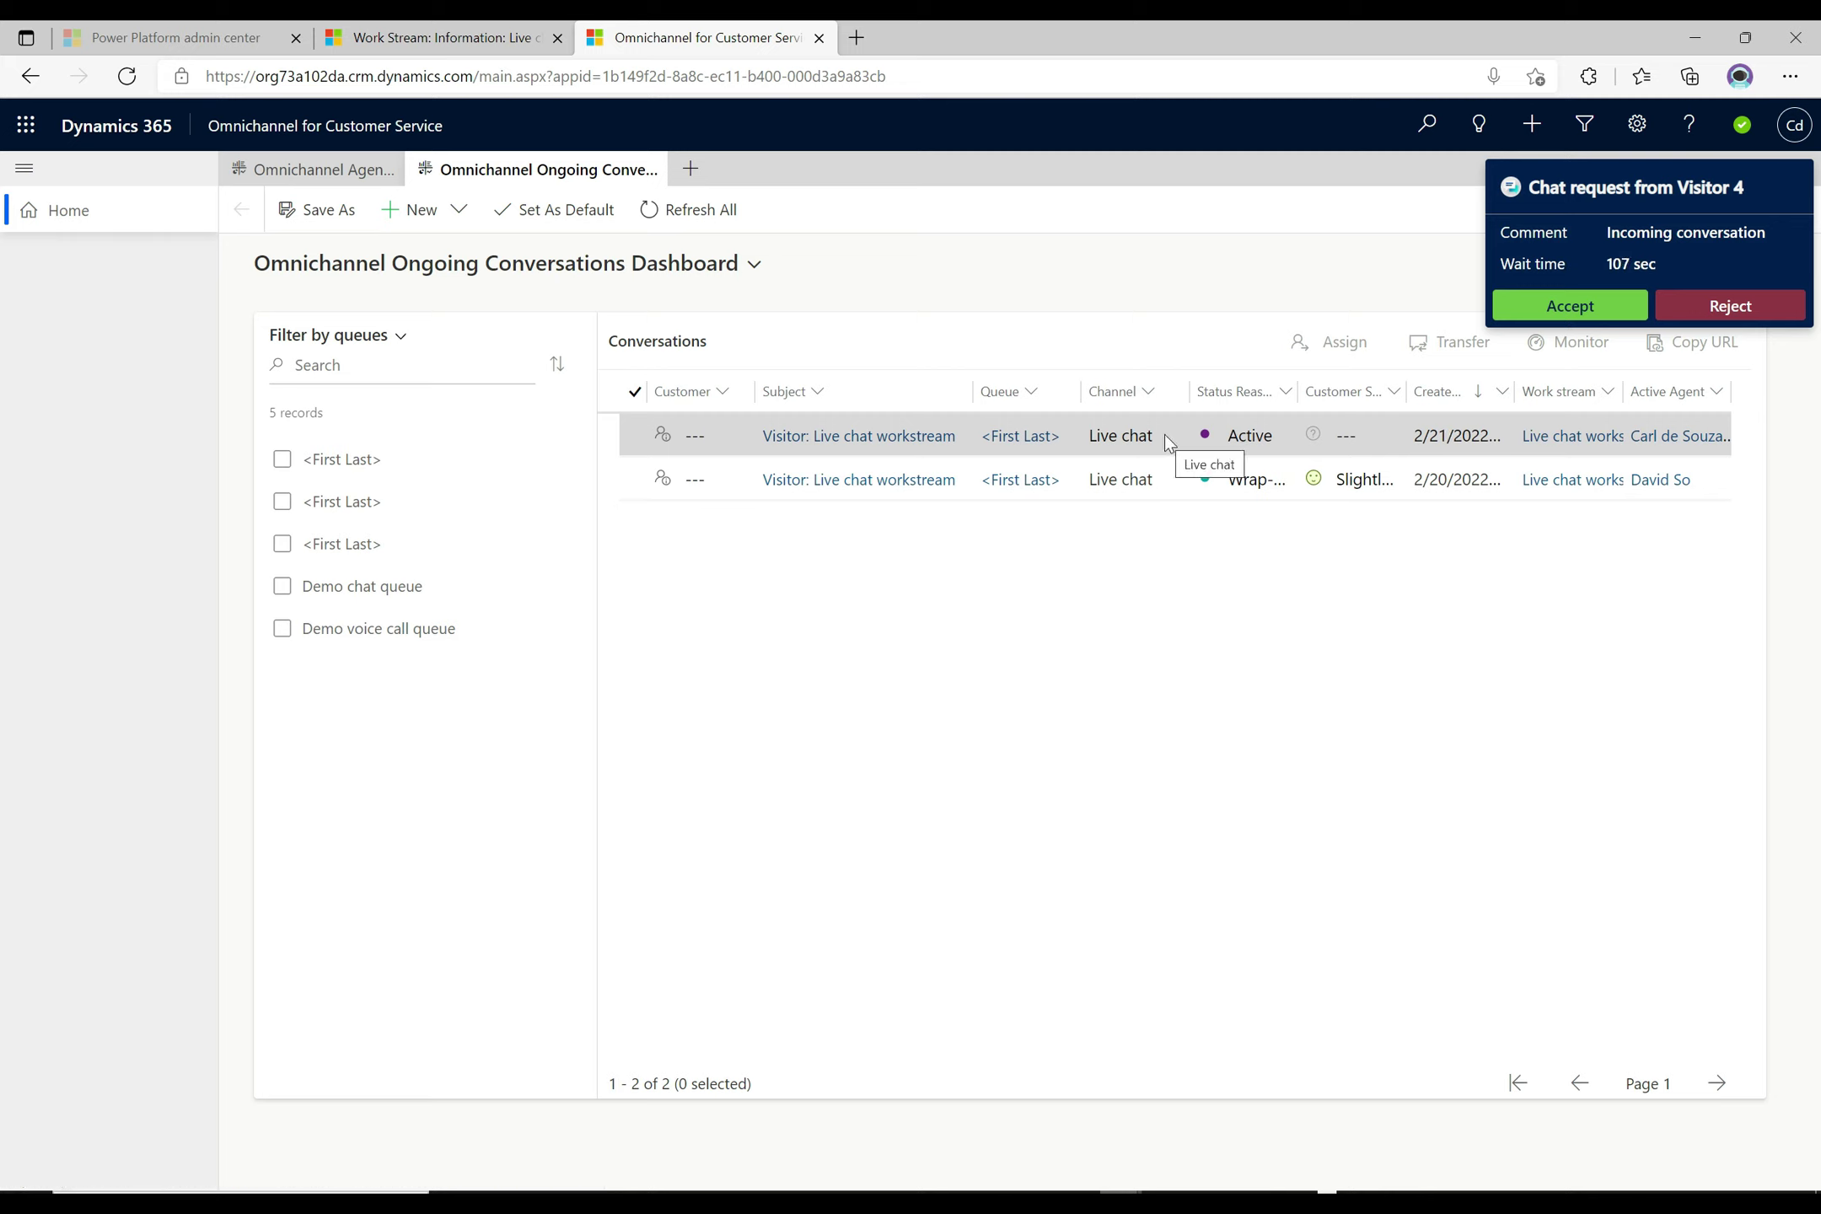
left_click(1709, 313)
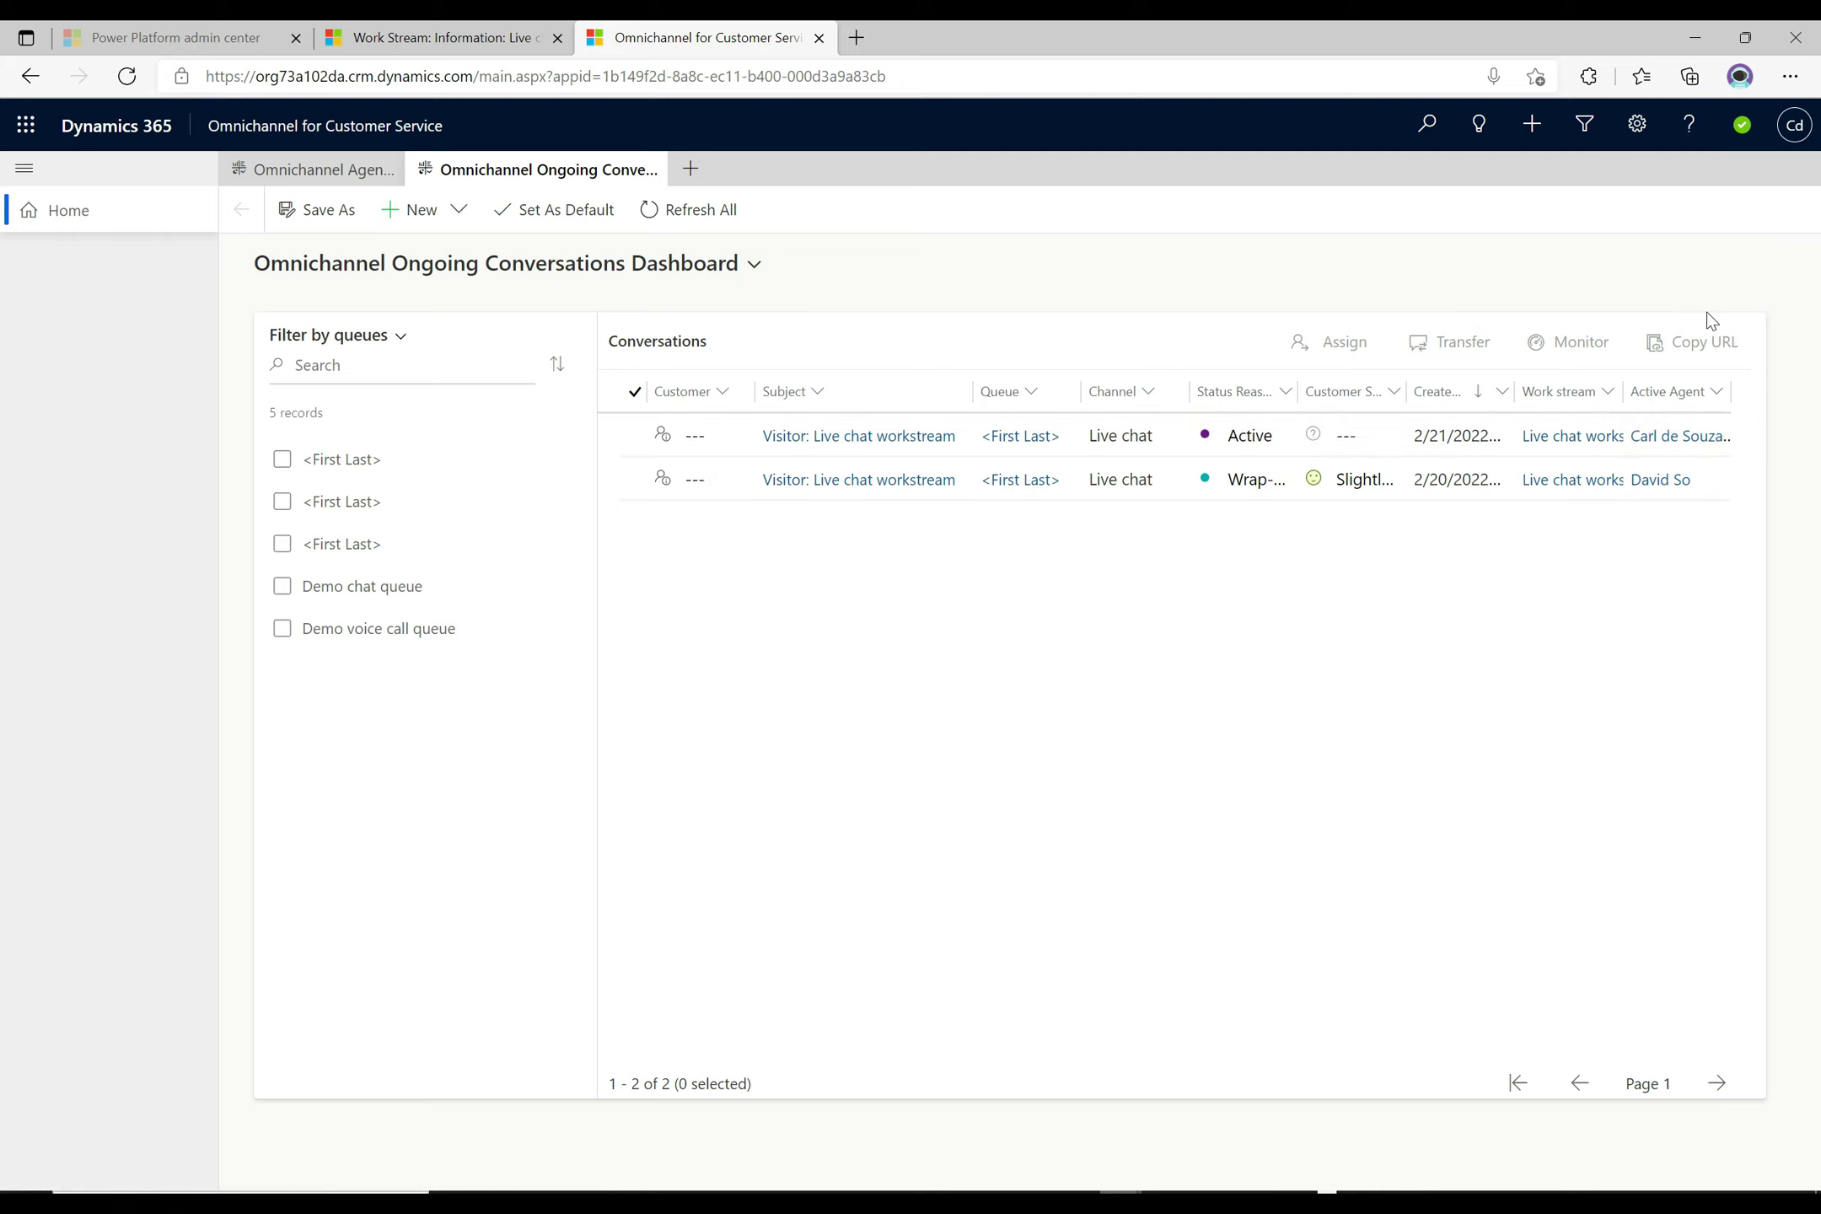
left_click(679, 221)
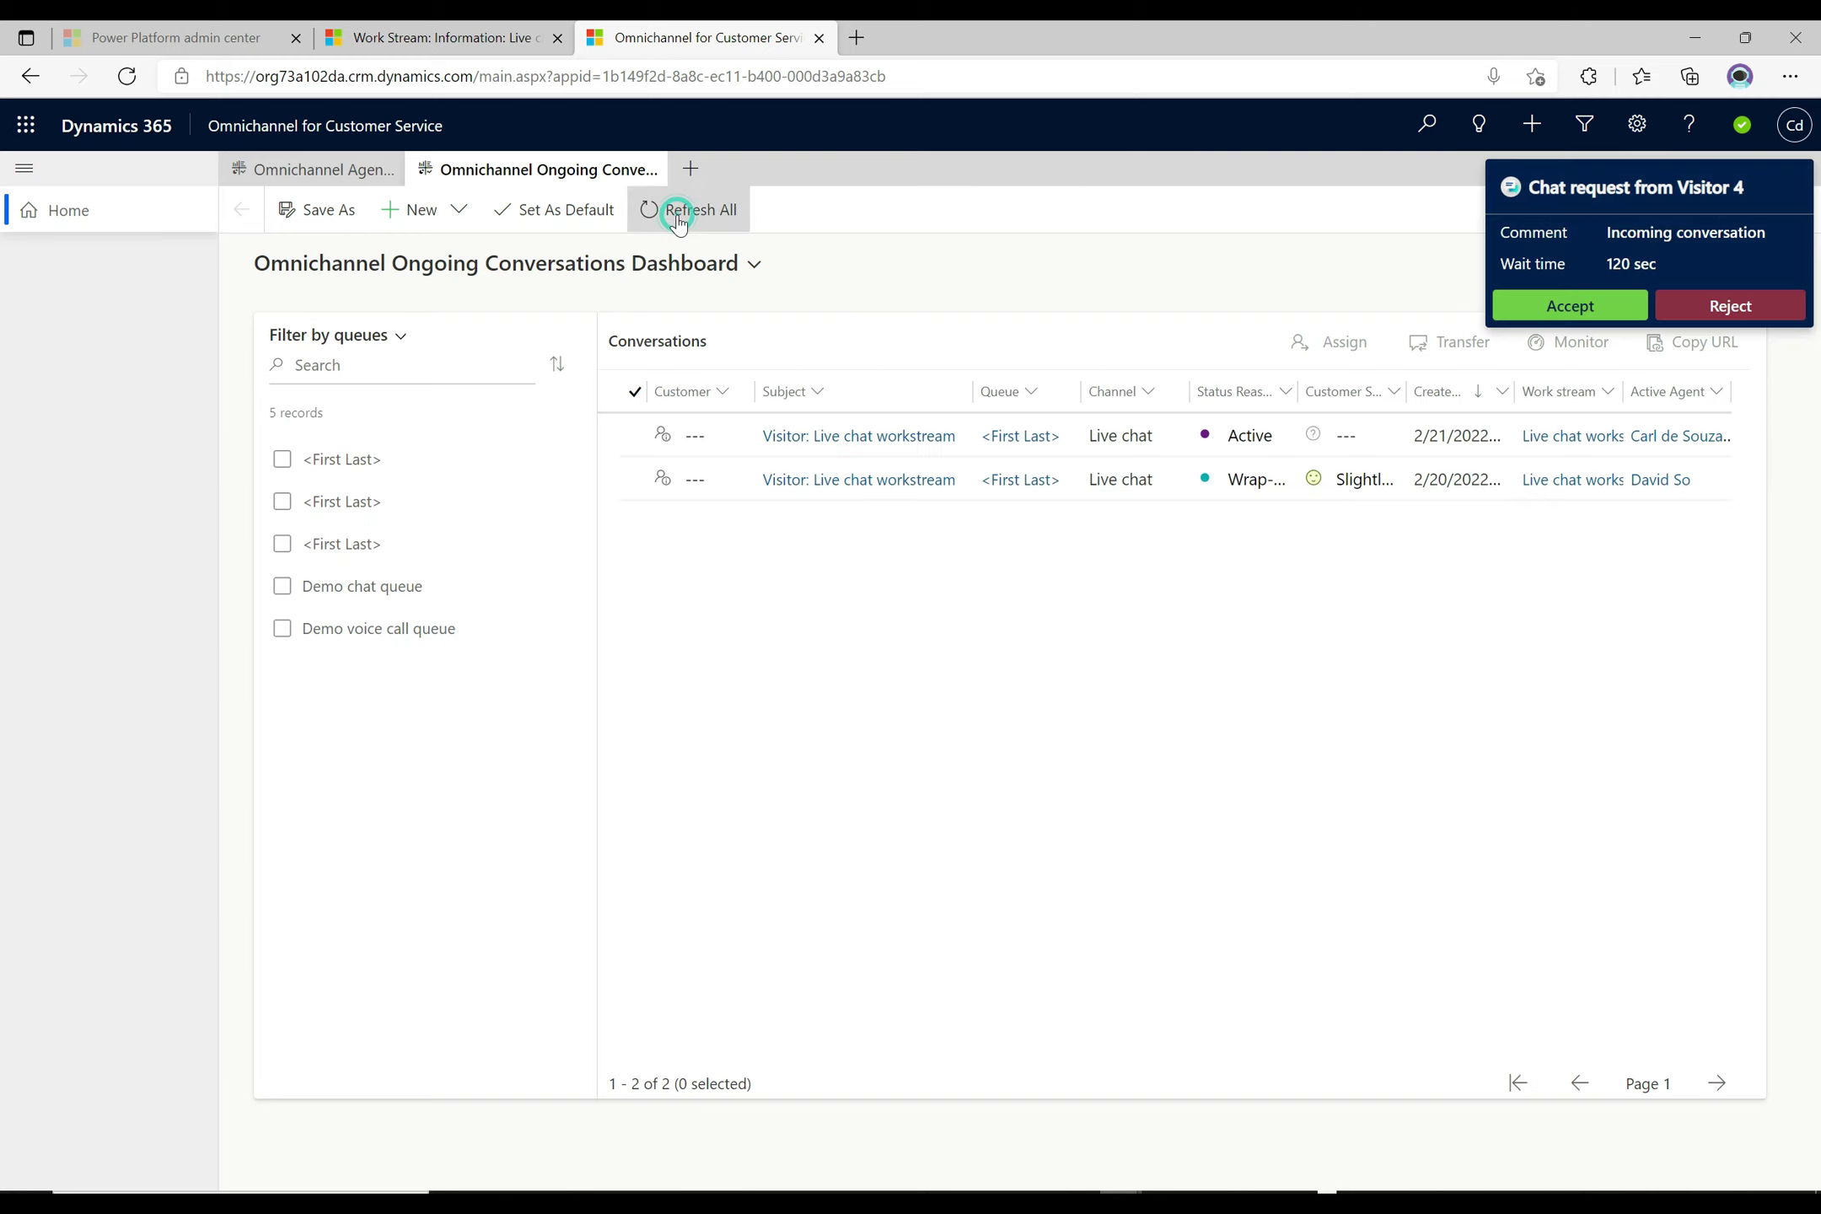
left_click(1732, 306)
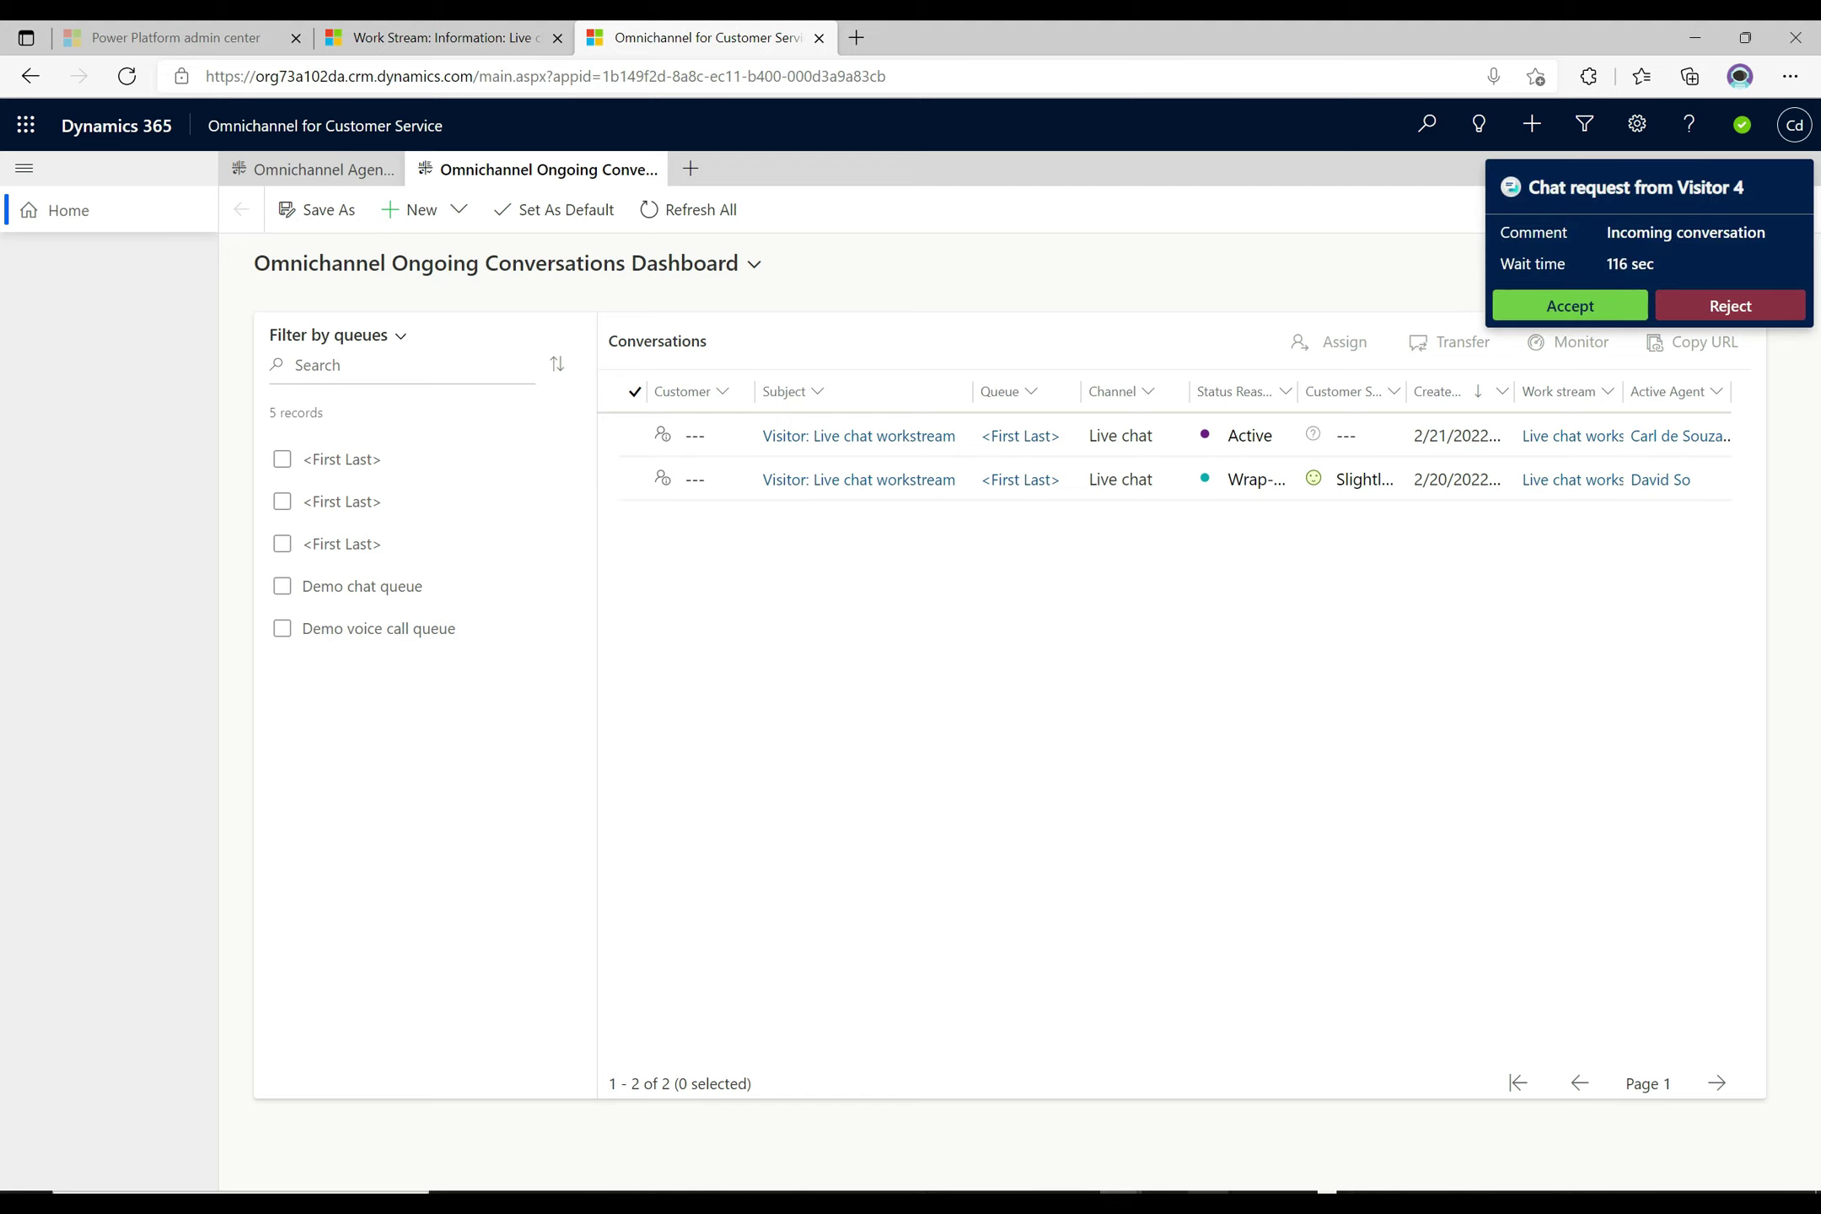
key("alt+Tab")
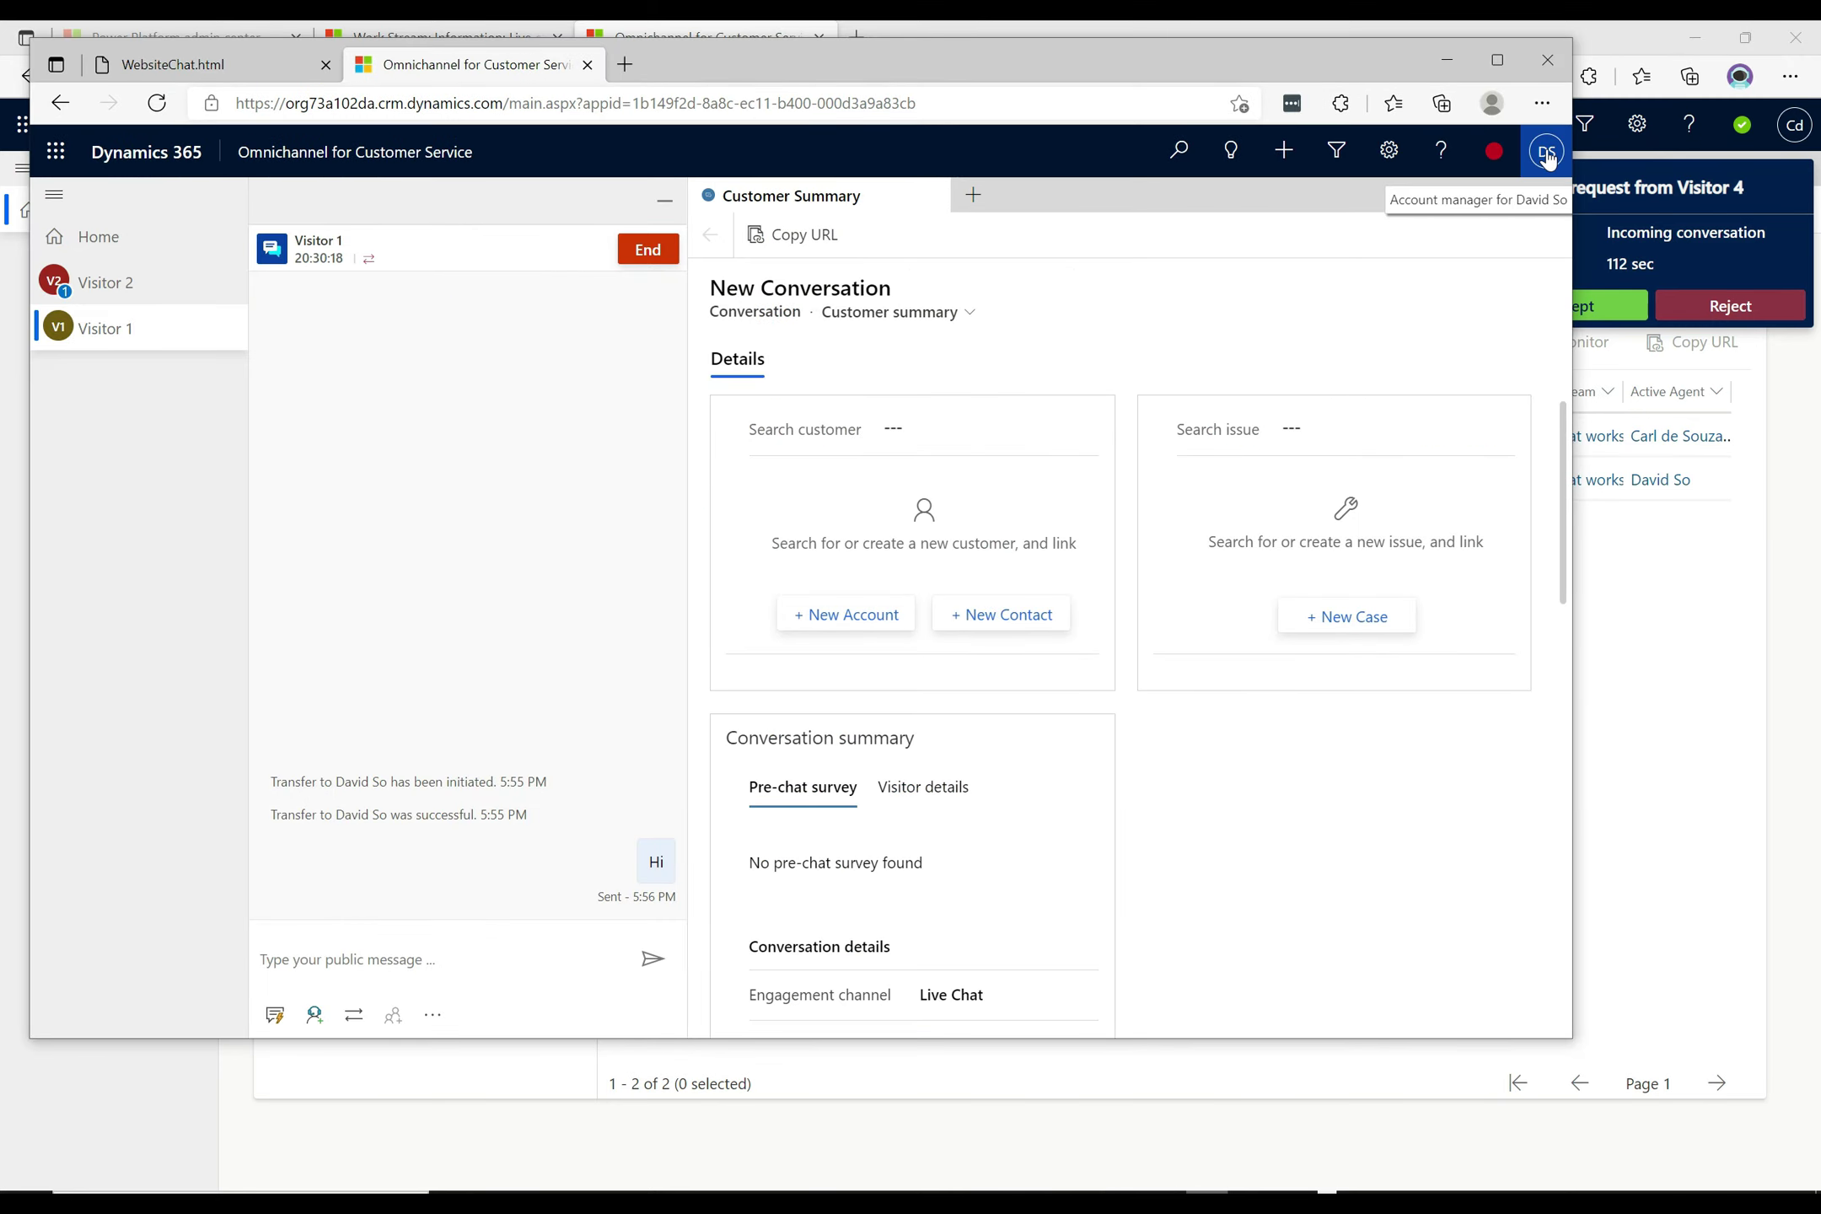
End the Visitor 1 chat and close both the Visitor 1 and Visitor 2 sessions
left_click(623, 259)
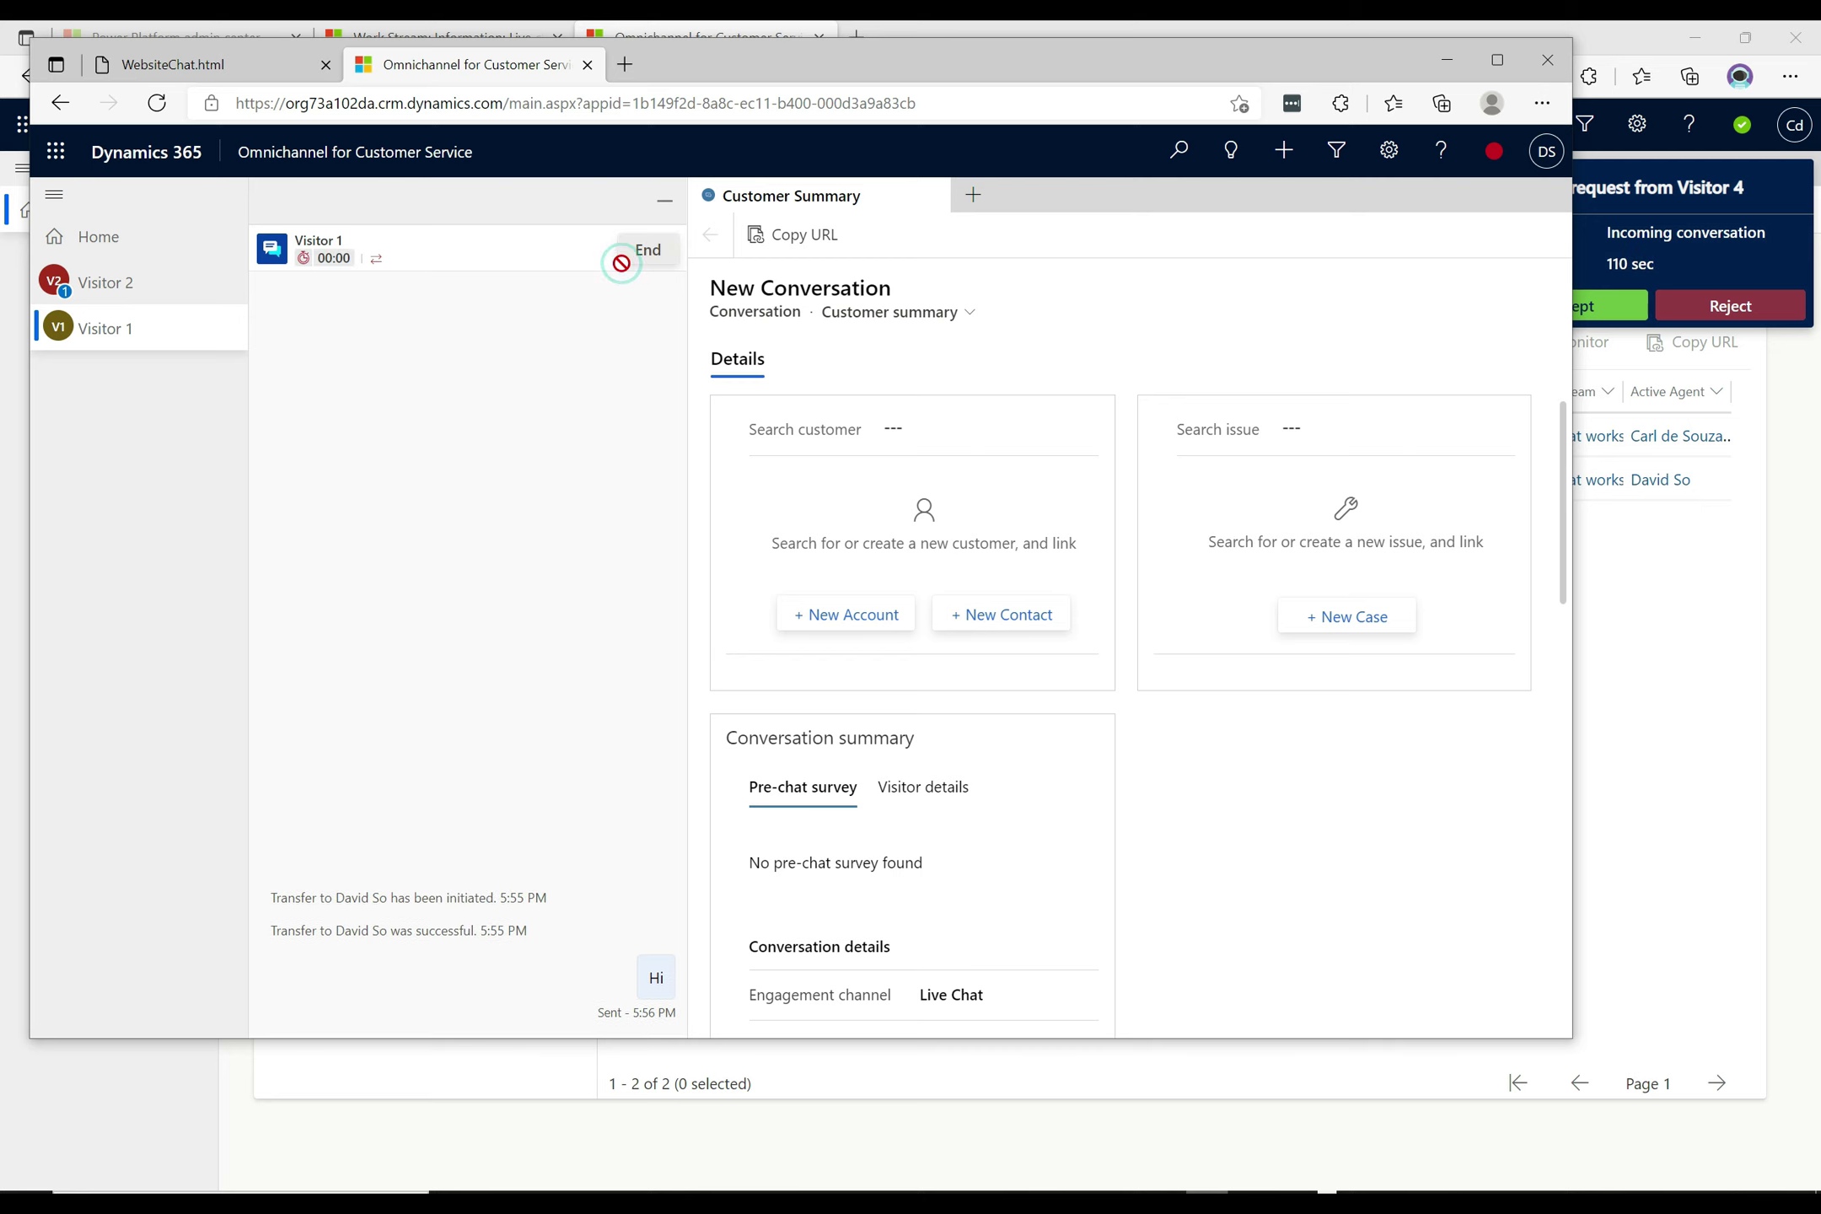
left_click(225, 327)
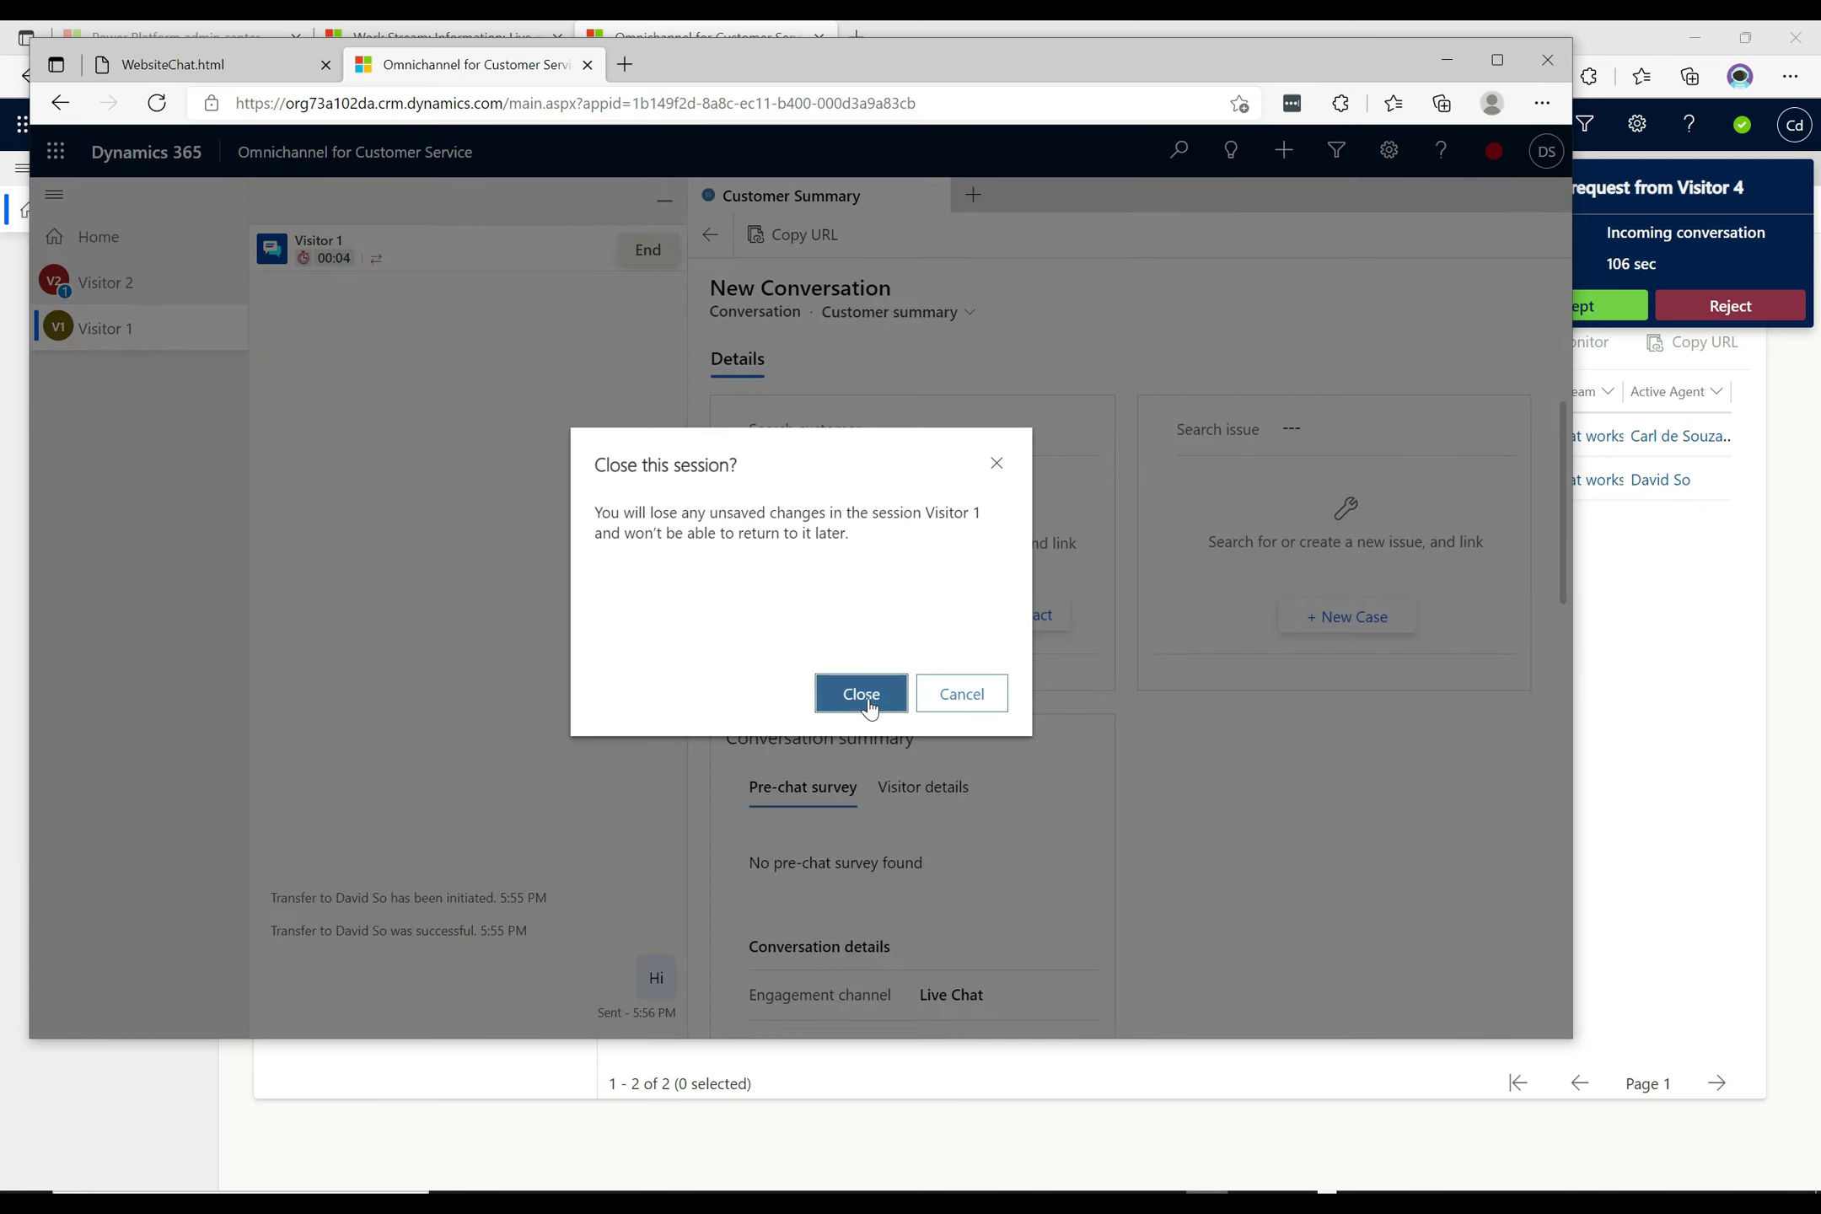
left_click(866, 702)
left_click(224, 282)
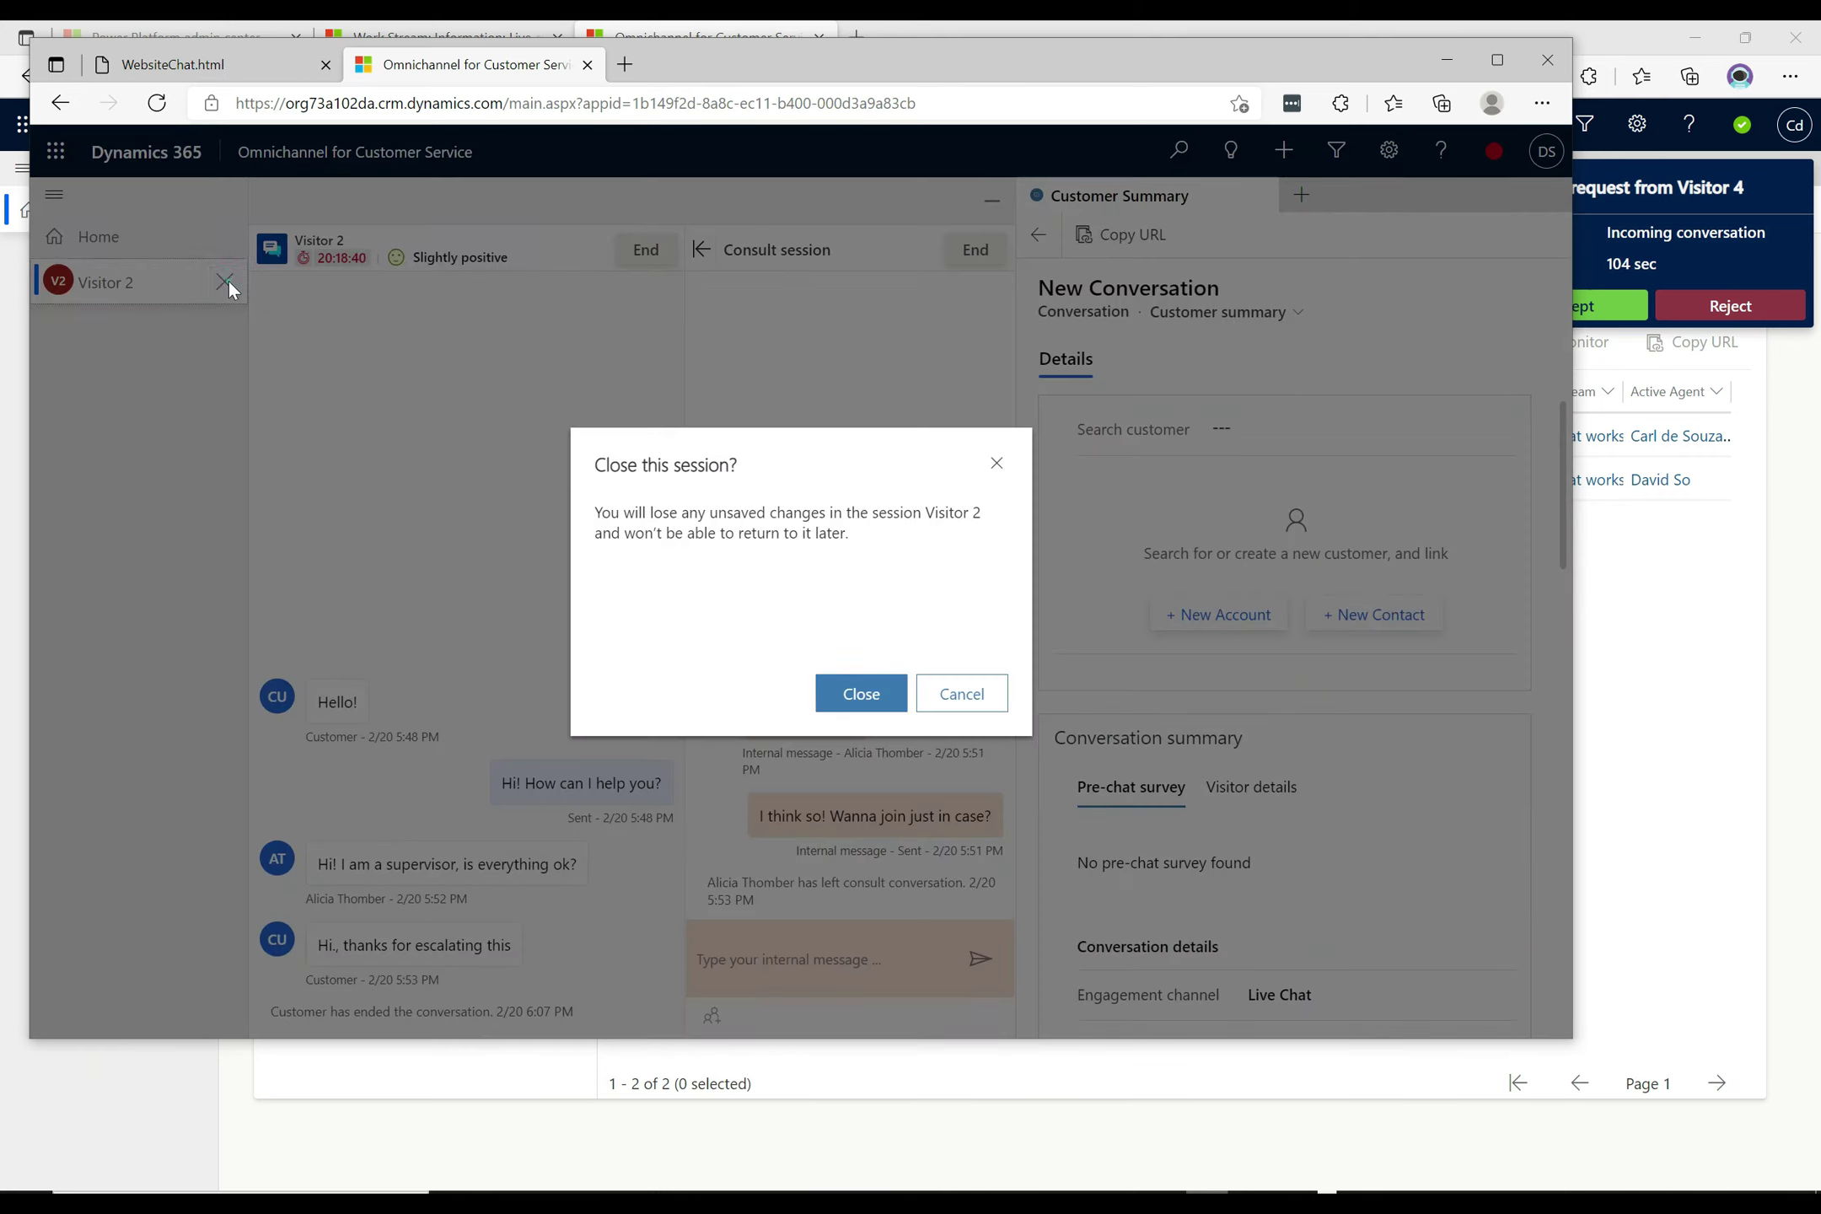
left_click(847, 702)
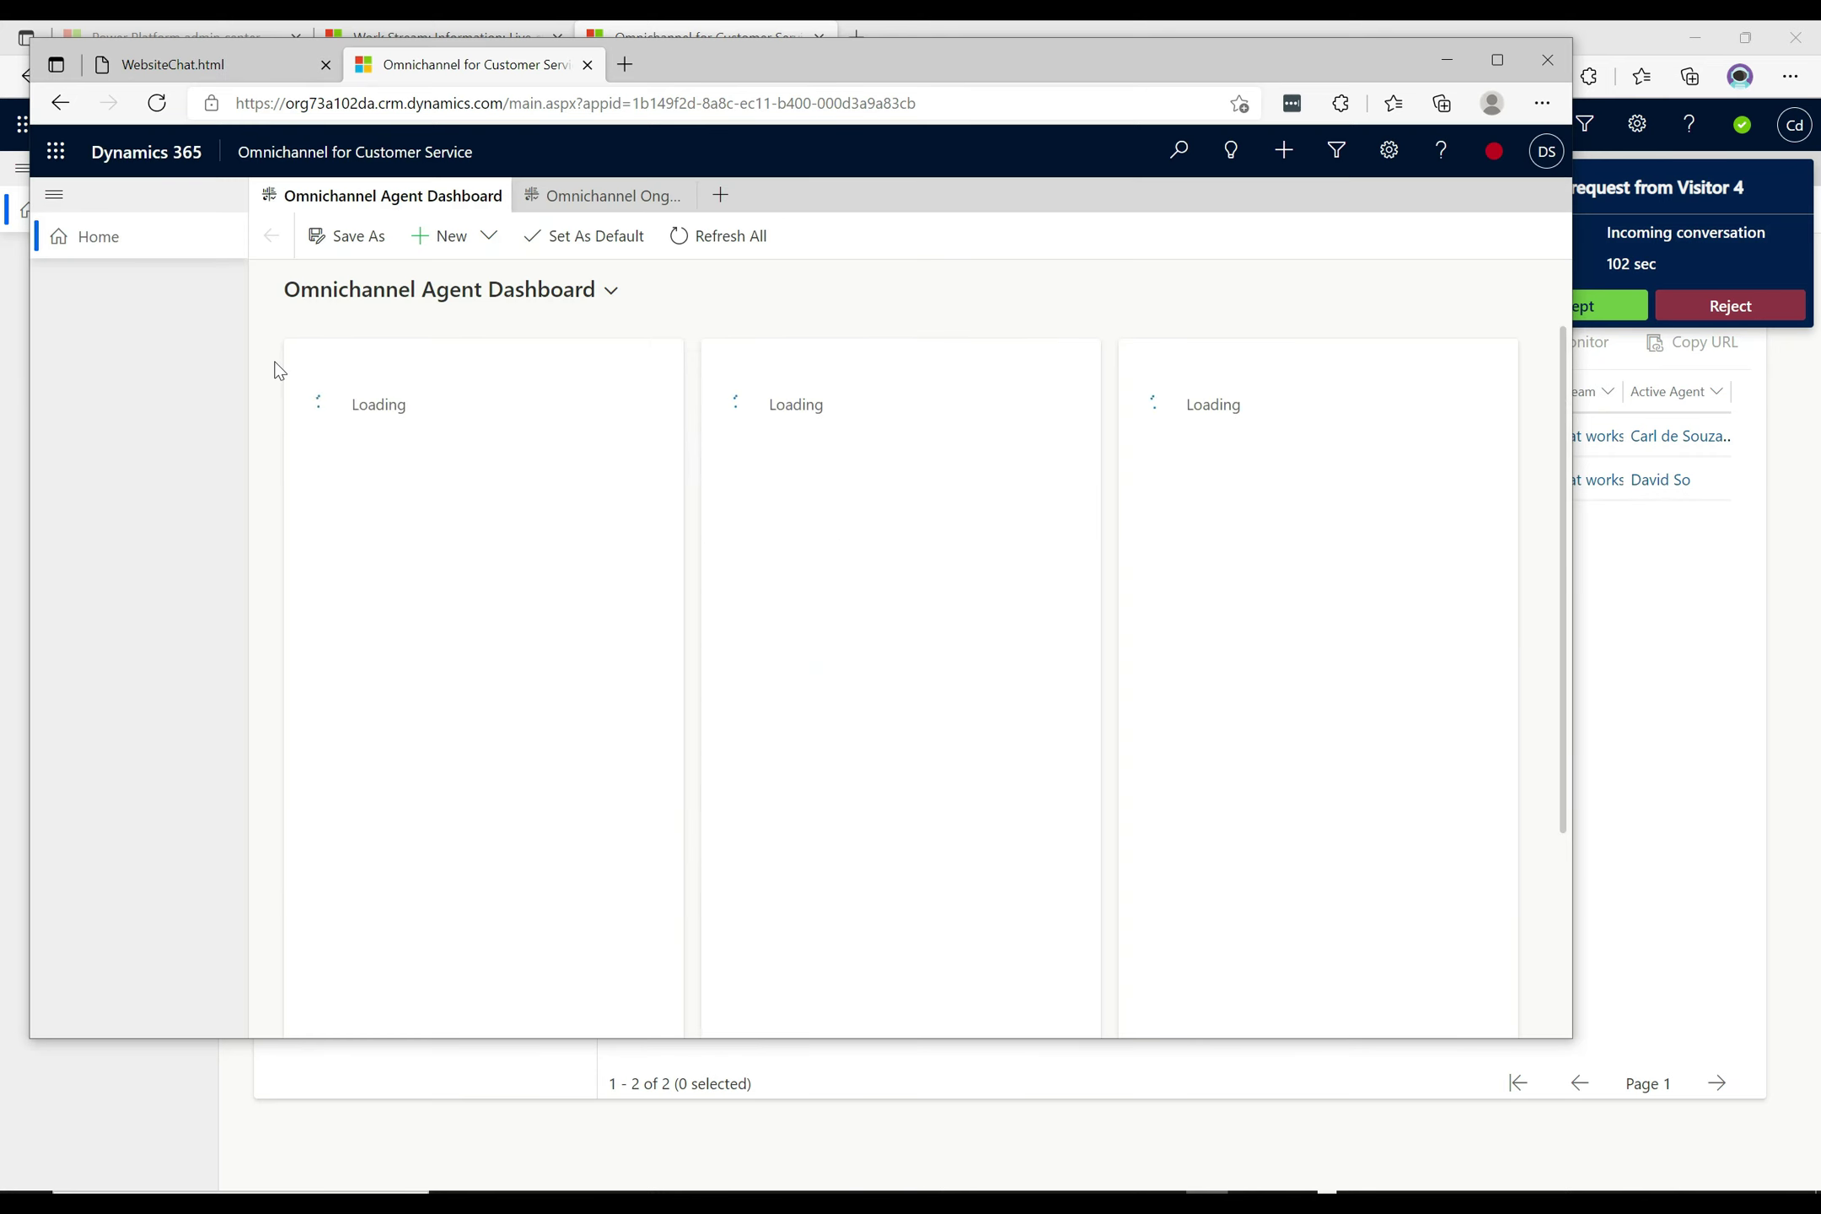
Refresh all work item lists, then bring the second agent's window to the front
left_click(719, 239)
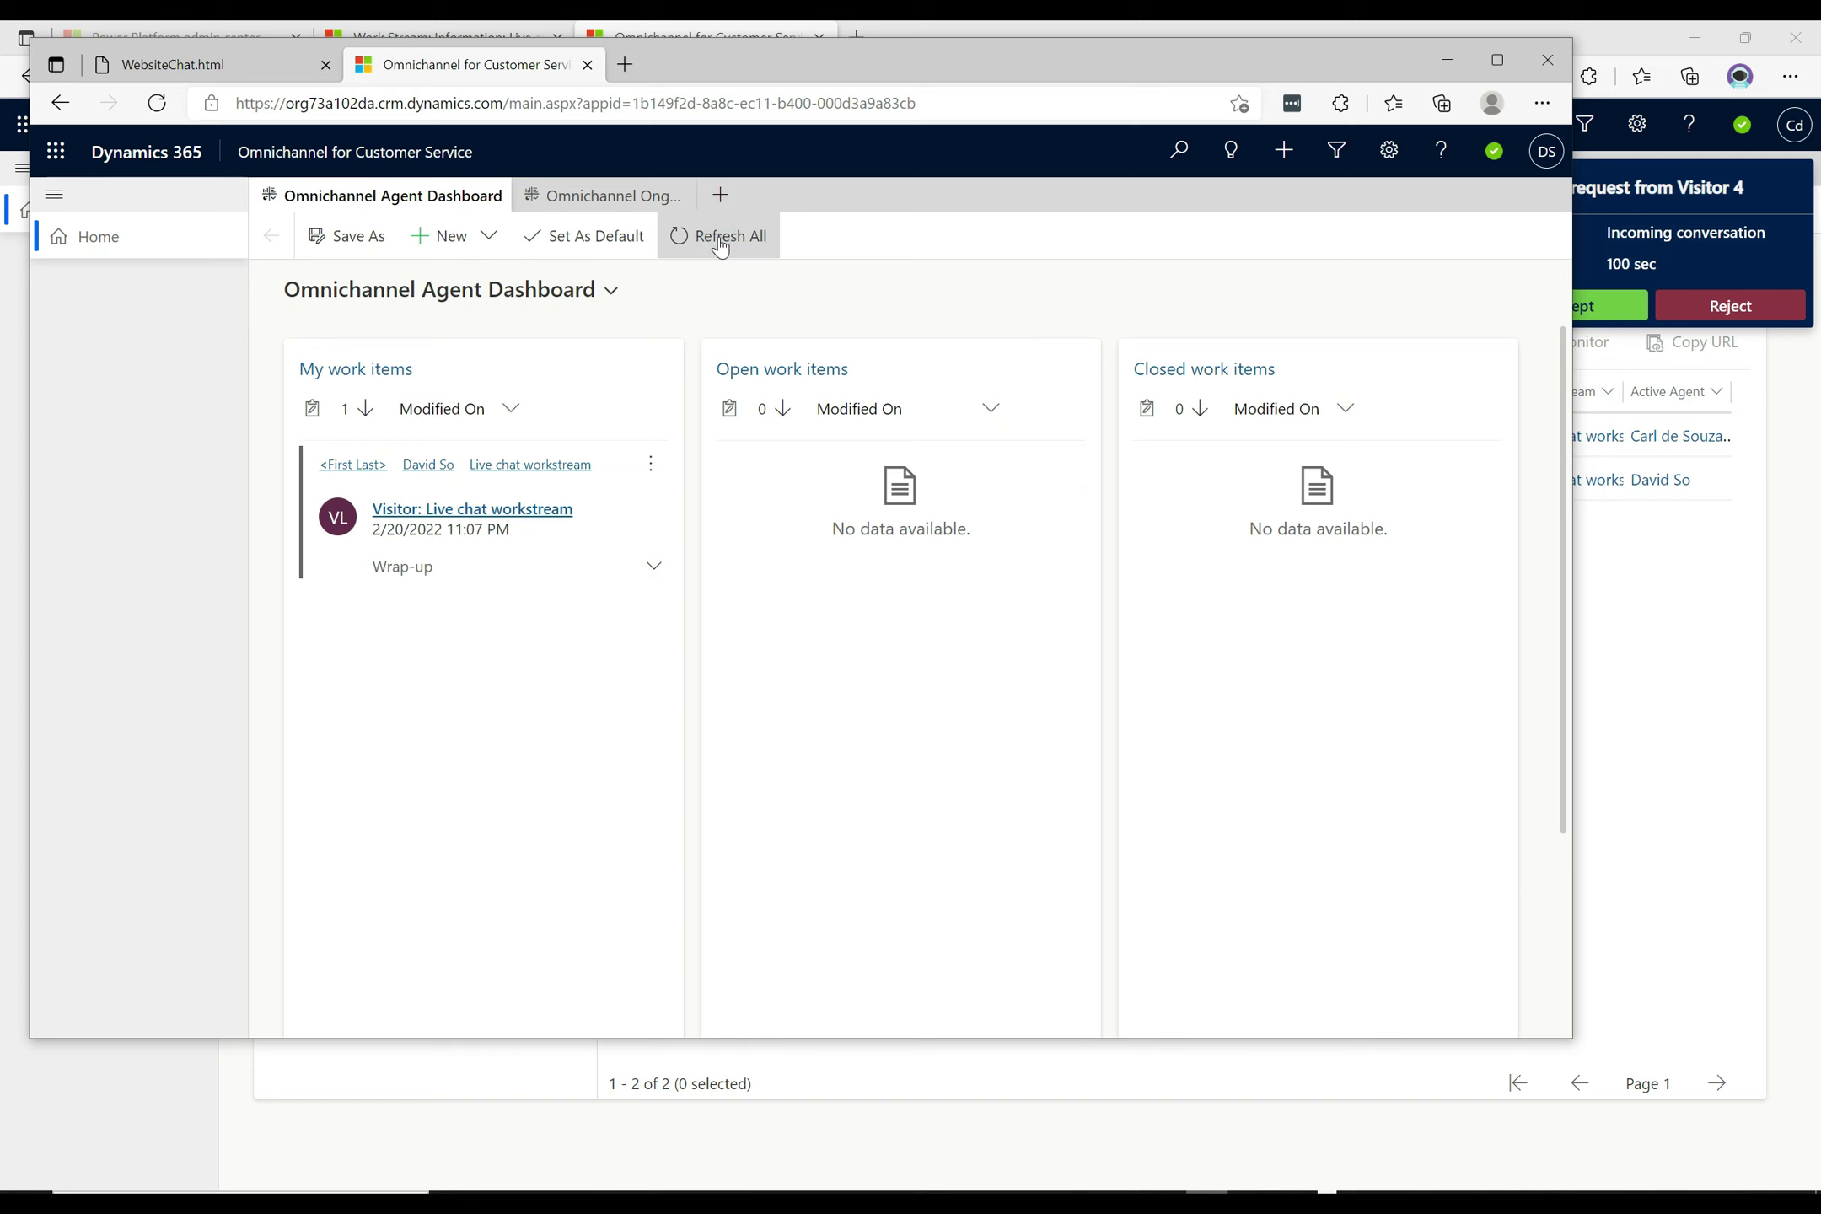
left_click(1771, 309)
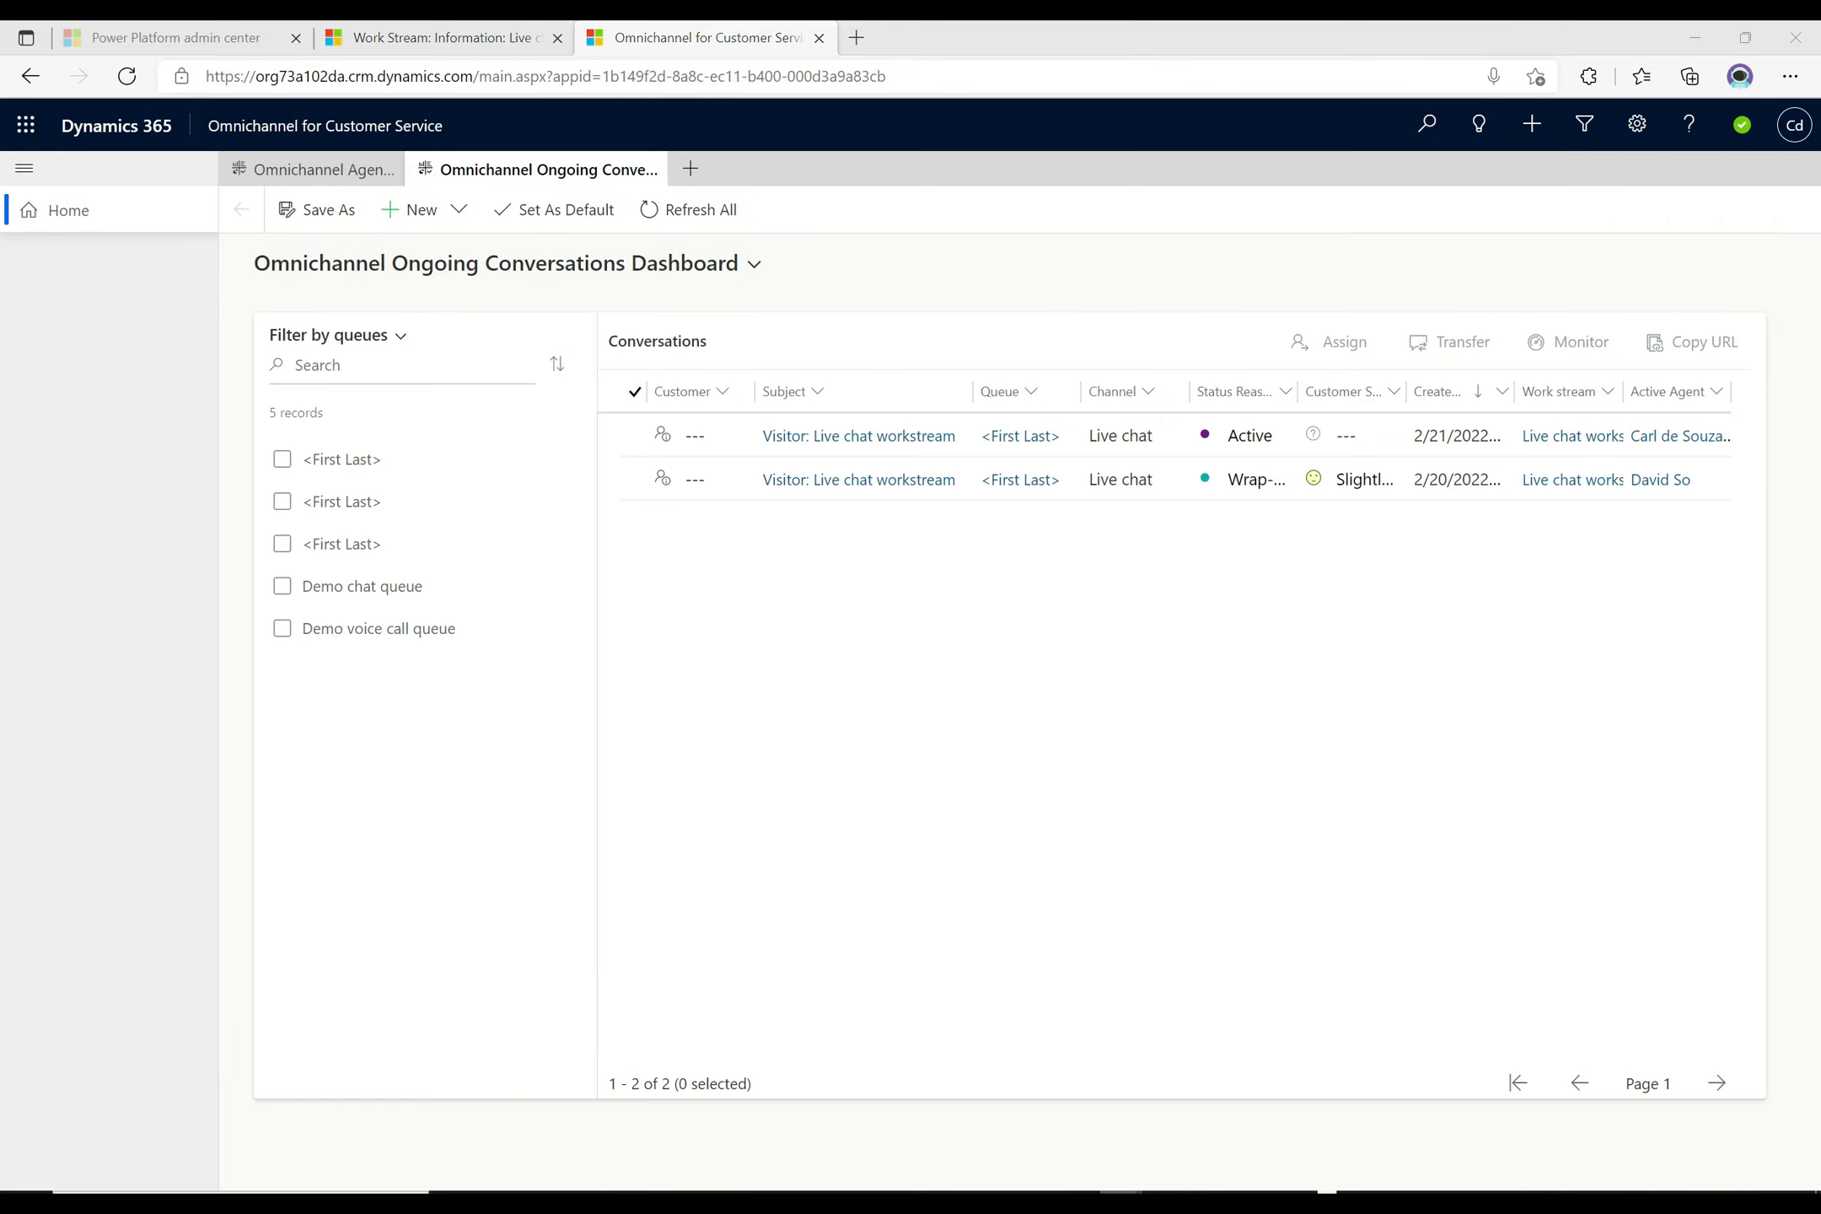
mouse_move(1153, 1190)
left_click(1035, 1072)
mouse_move(1153, 1190)
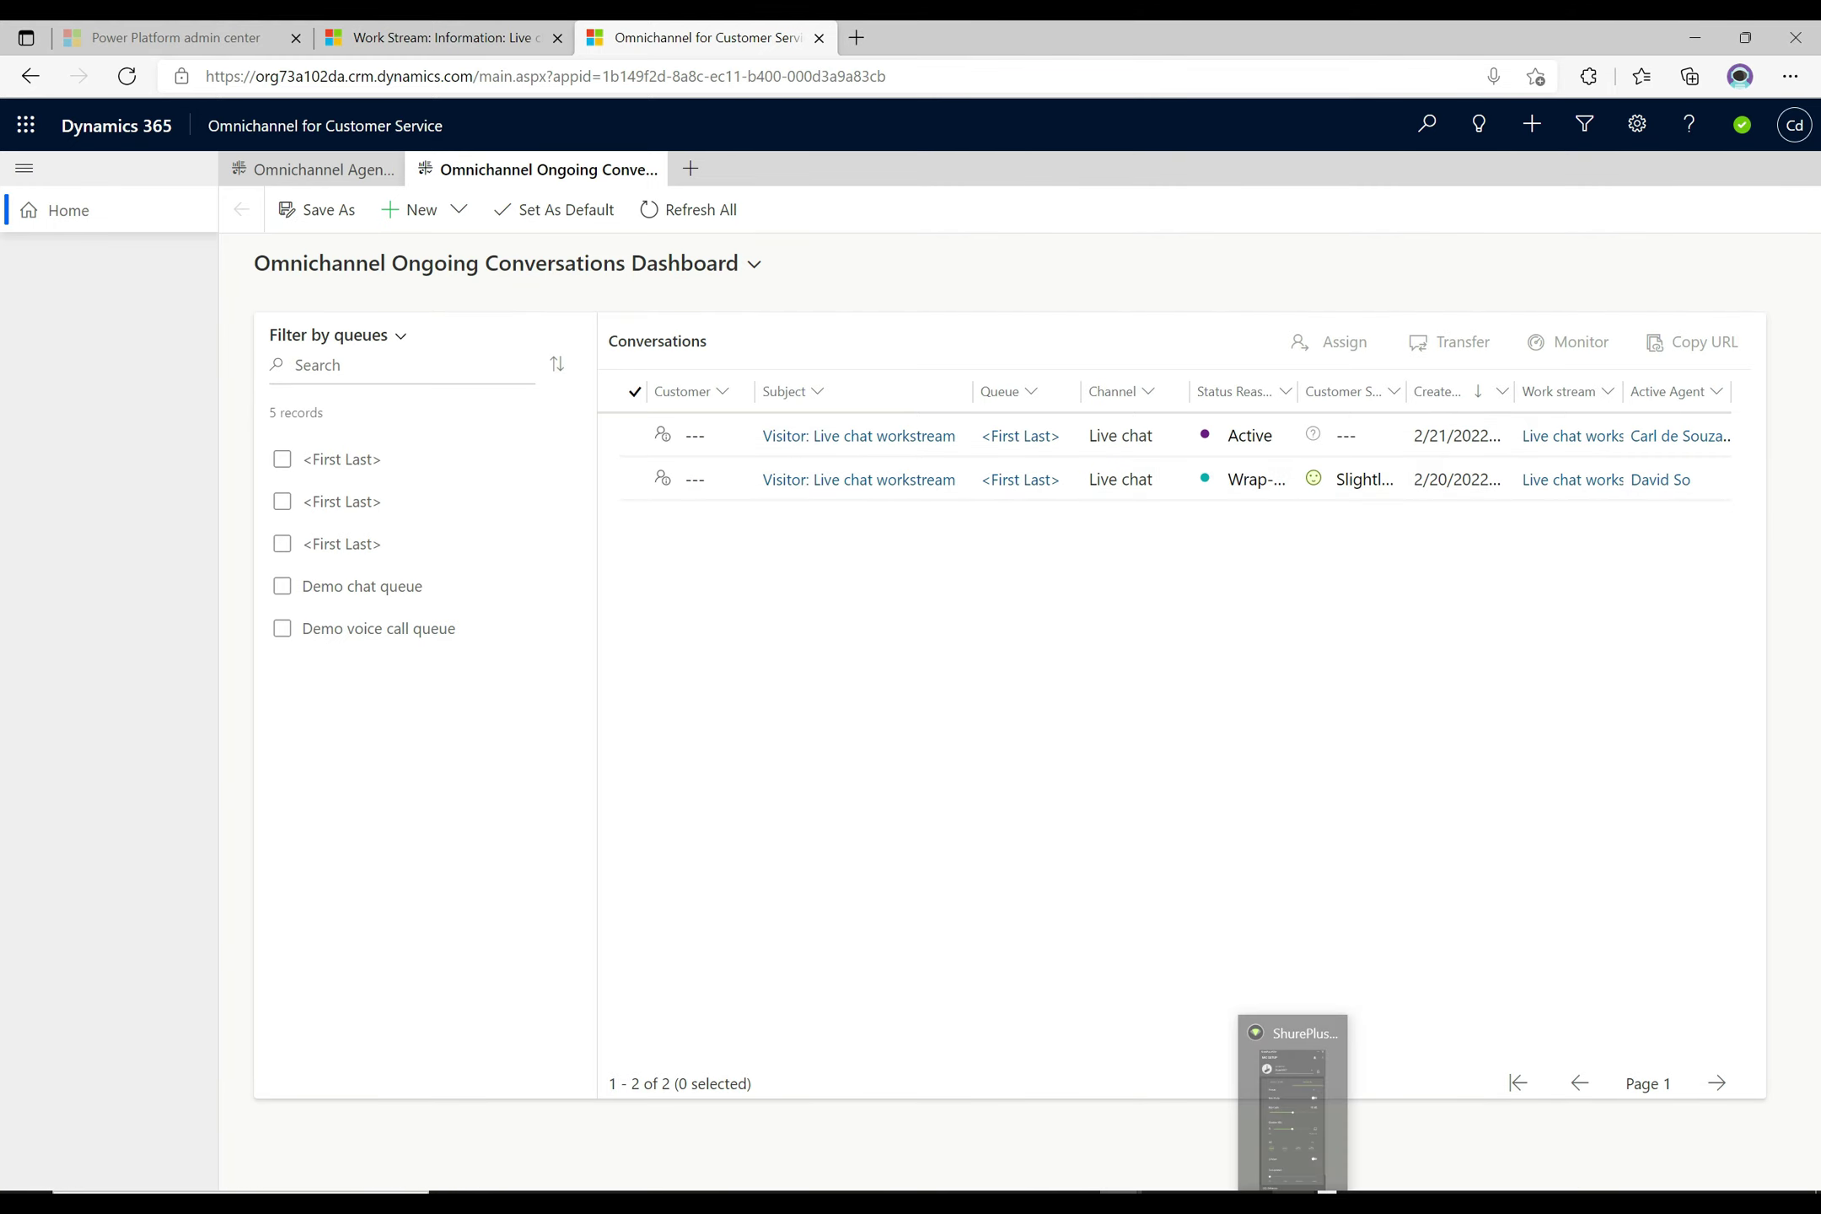
left_click(1197, 1121)
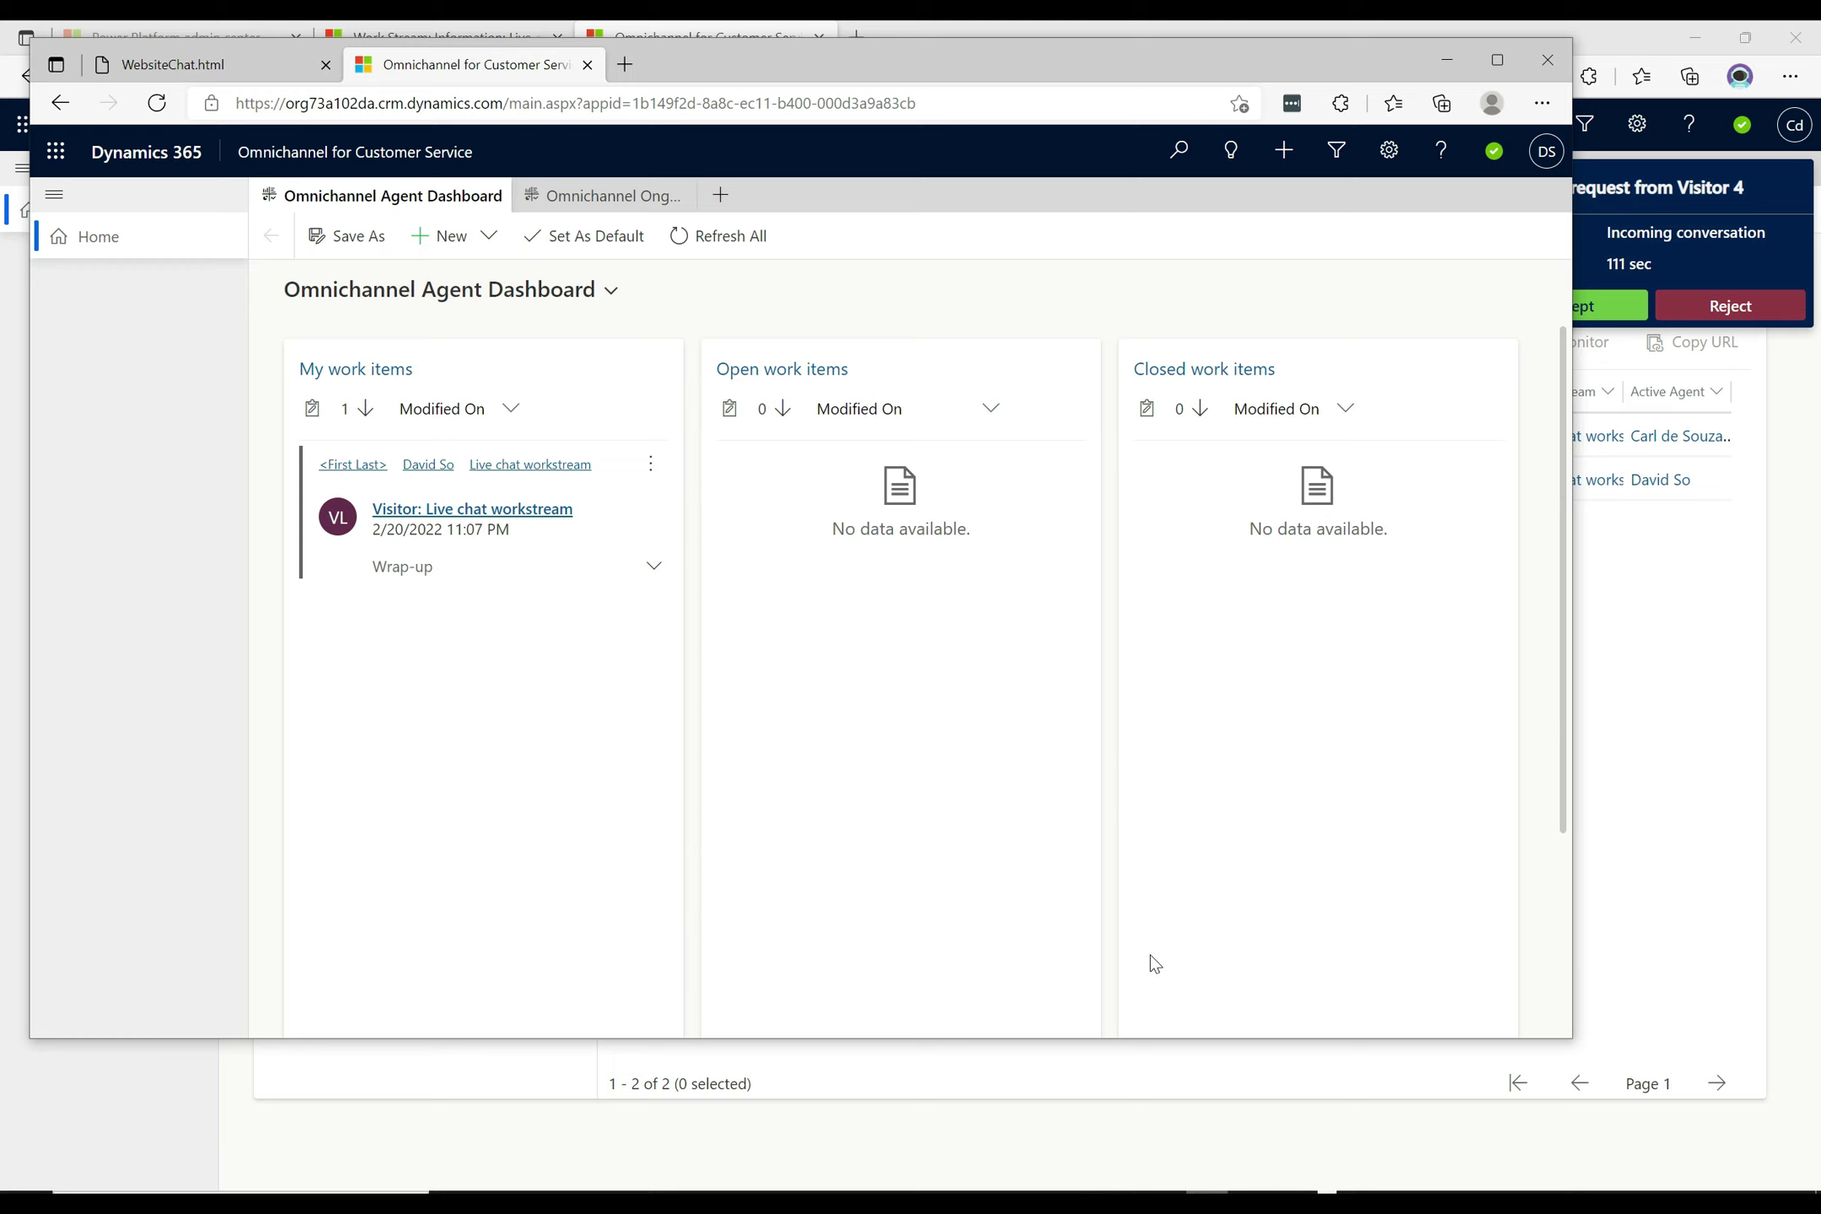
Collapse the chat widget and reload the WebsiteChat.html test page
left_click(176, 68)
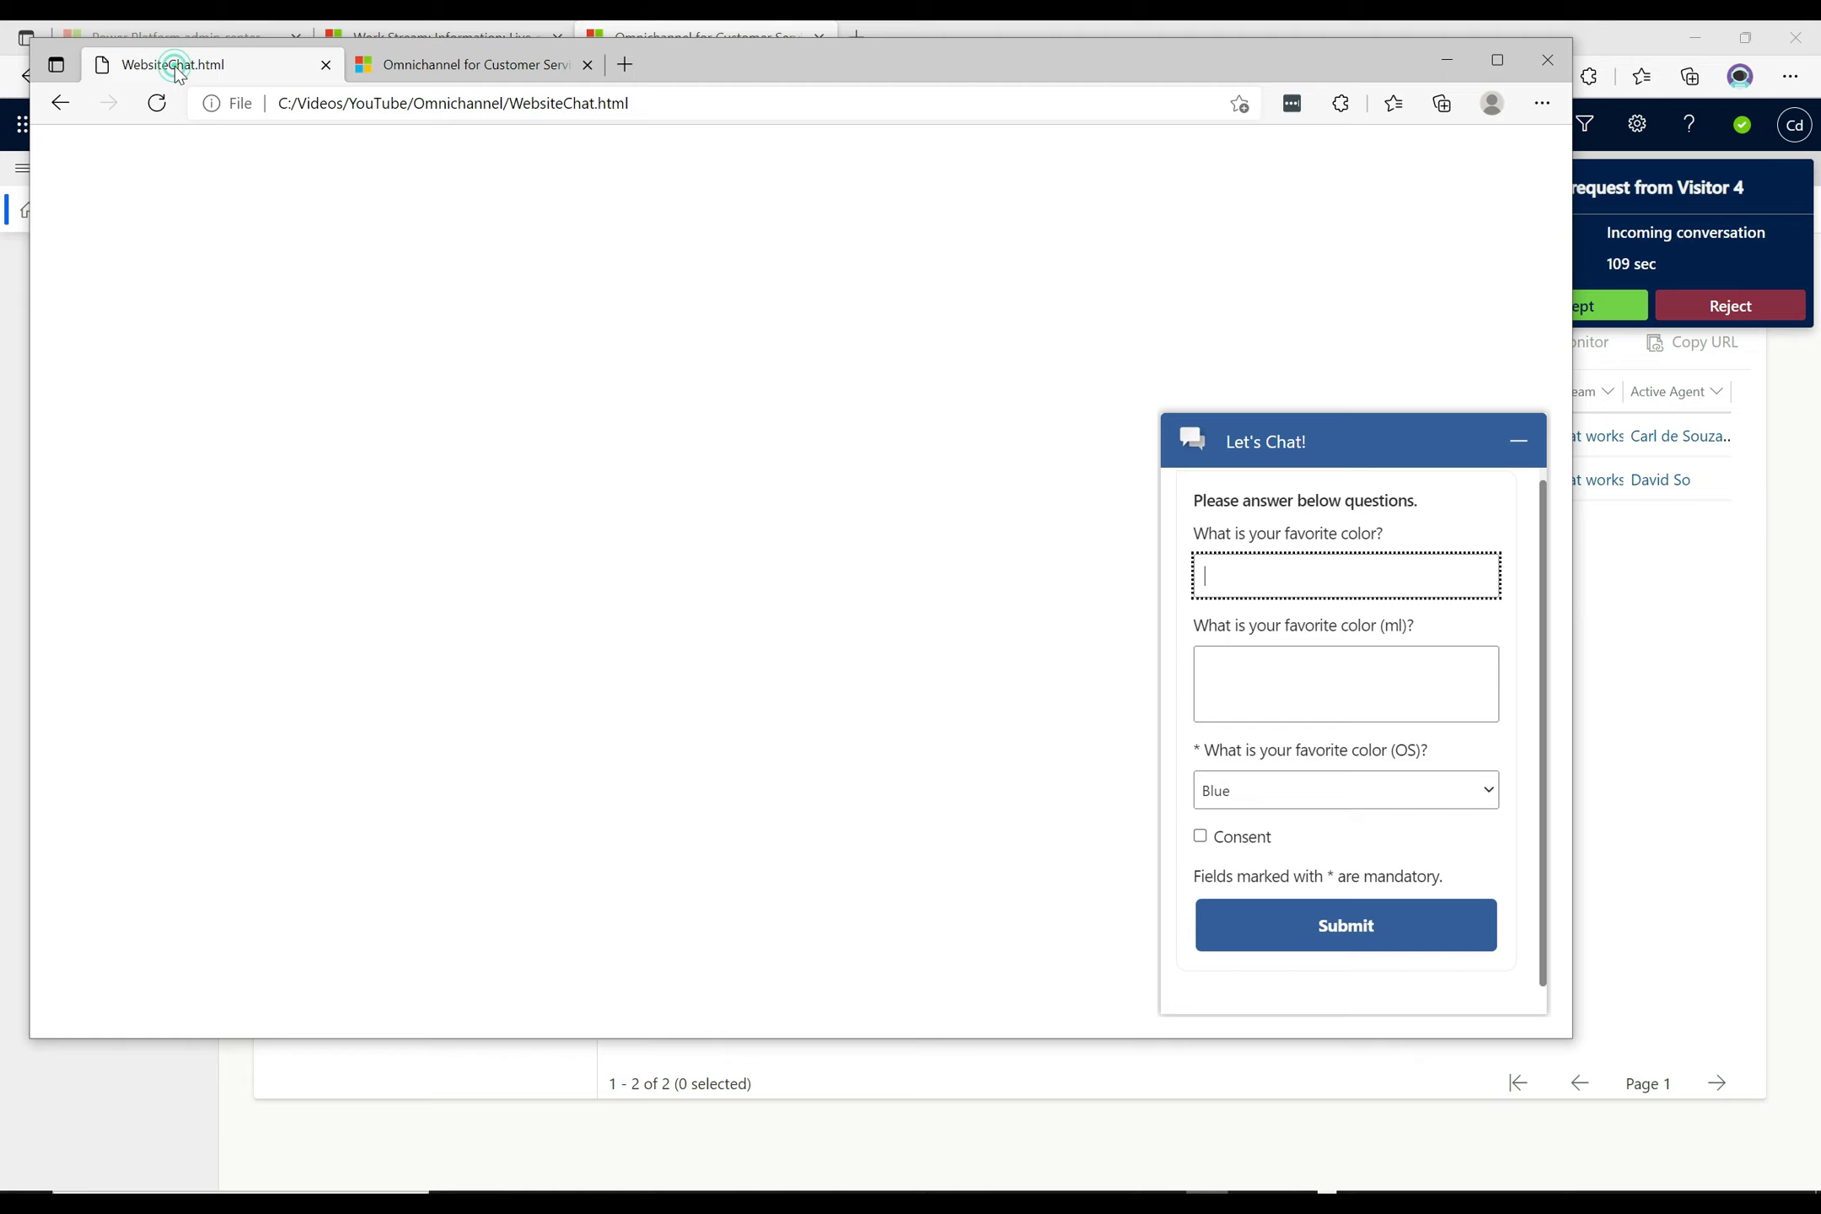
left_click(1518, 441)
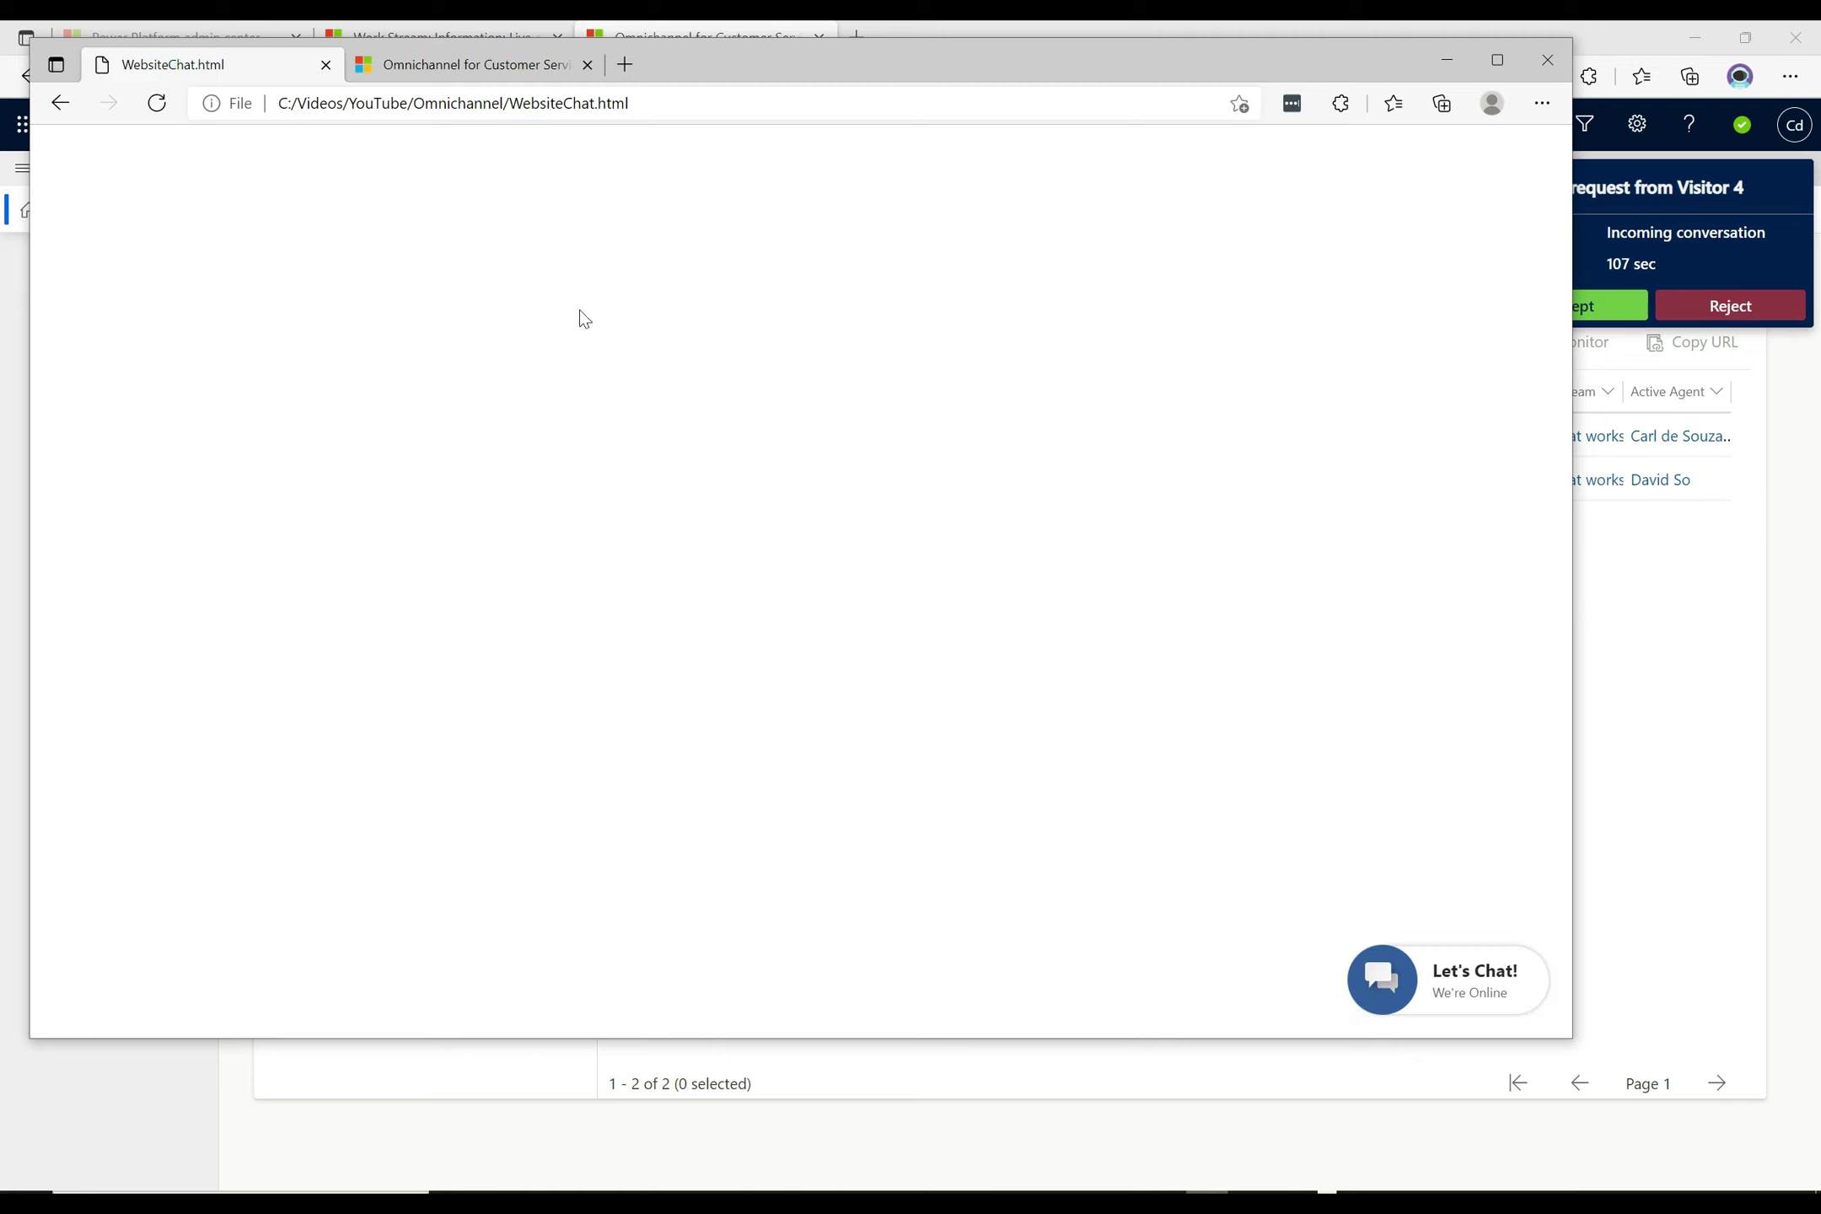
left_click(157, 103)
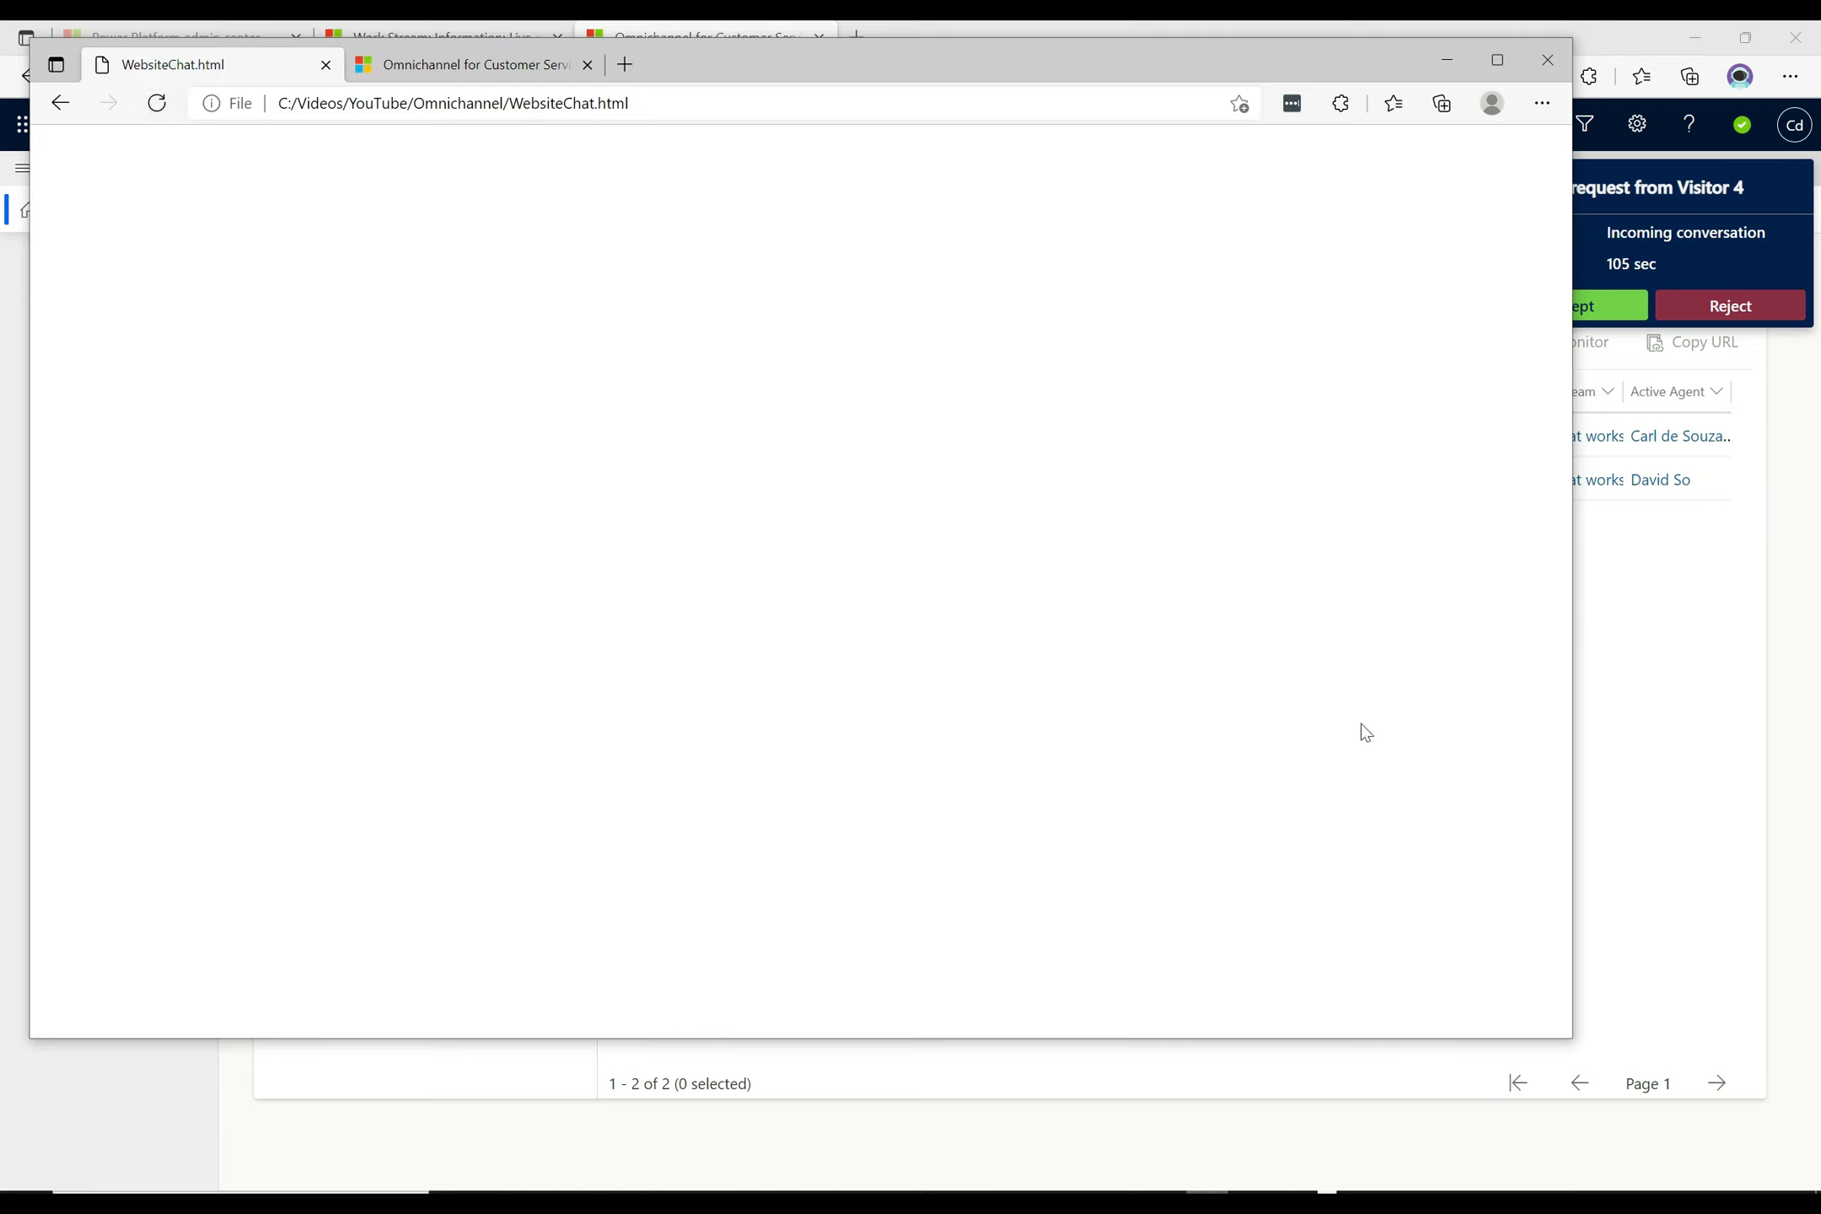
Start a new Let's Chat! session with inquiry type '2 - Support', then return to the agent dashboard
left_click(1427, 988)
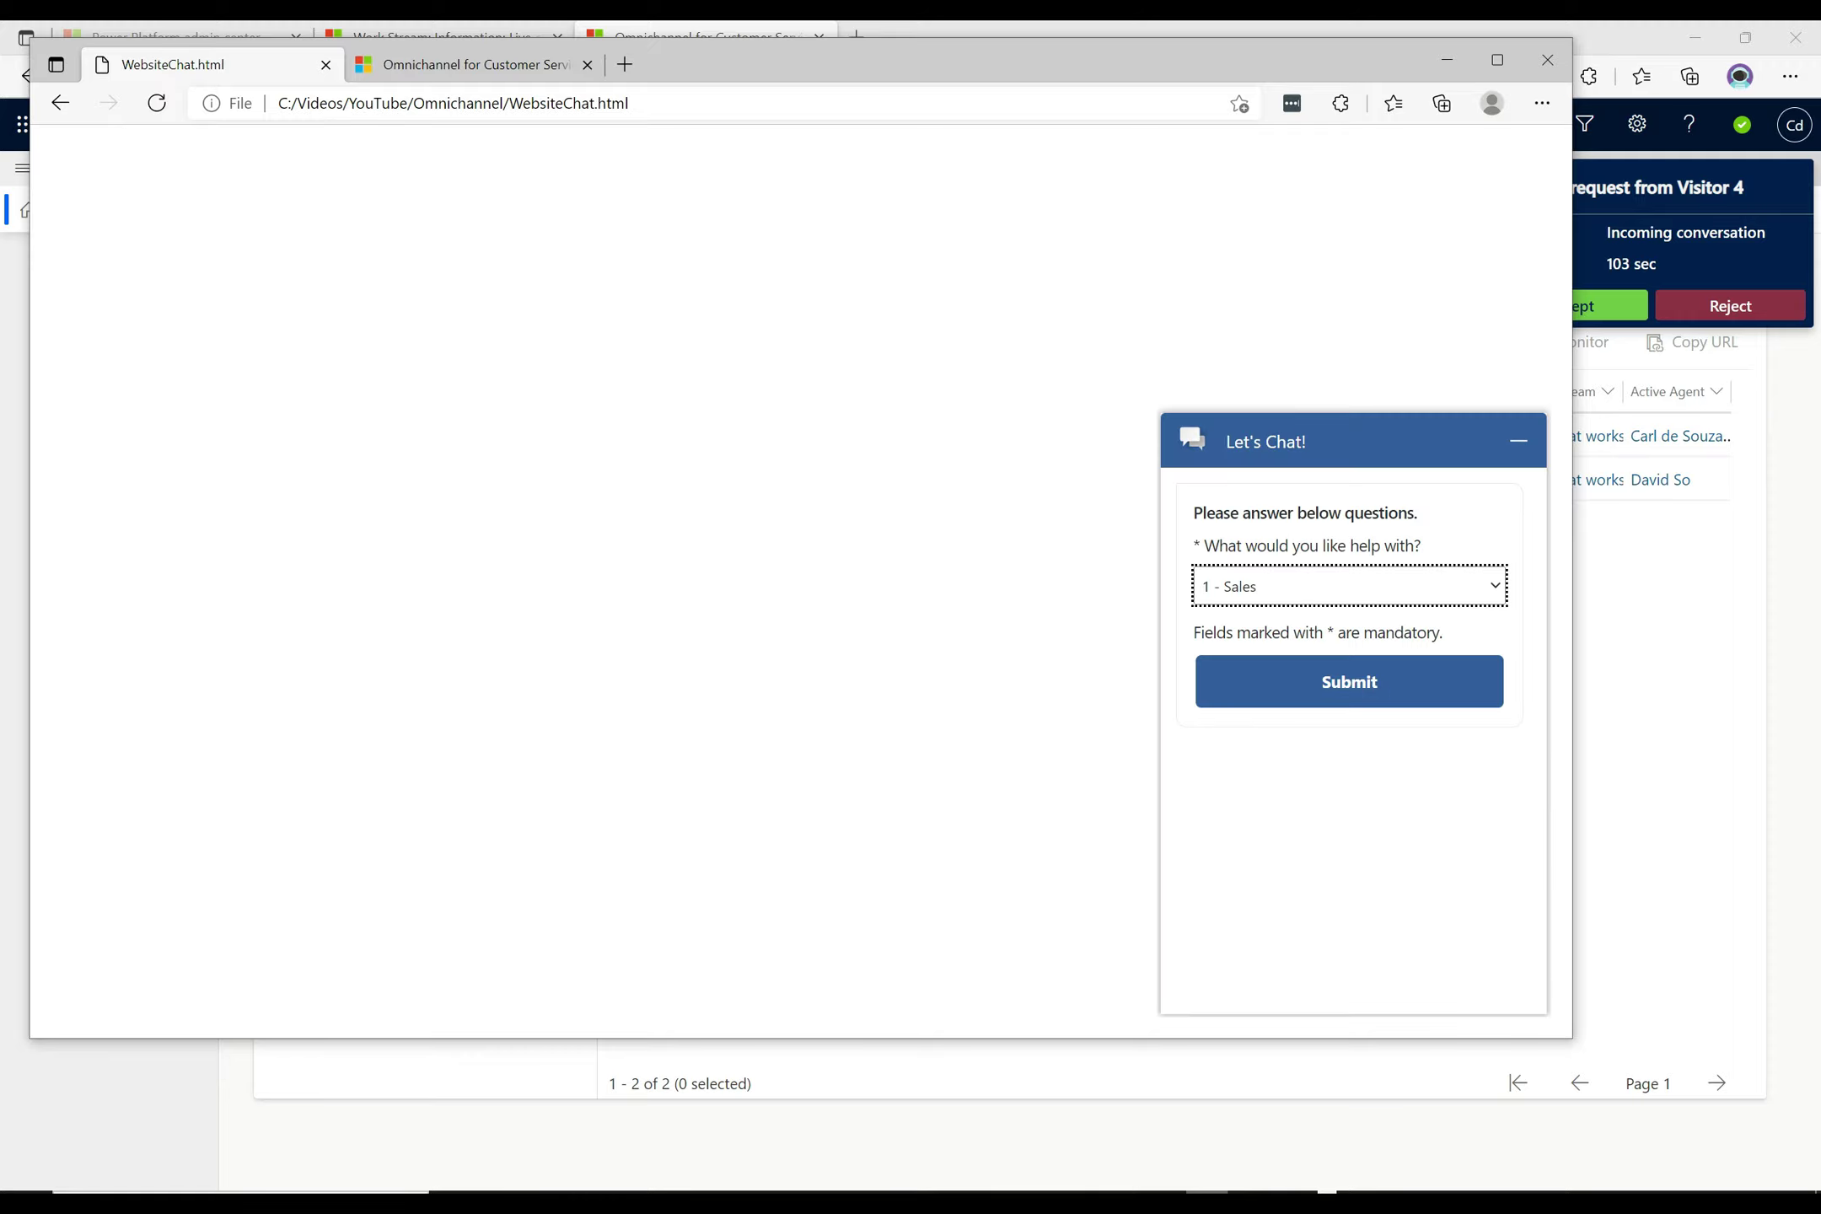
left_click(1340, 595)
left_click(1256, 641)
left_click(1365, 684)
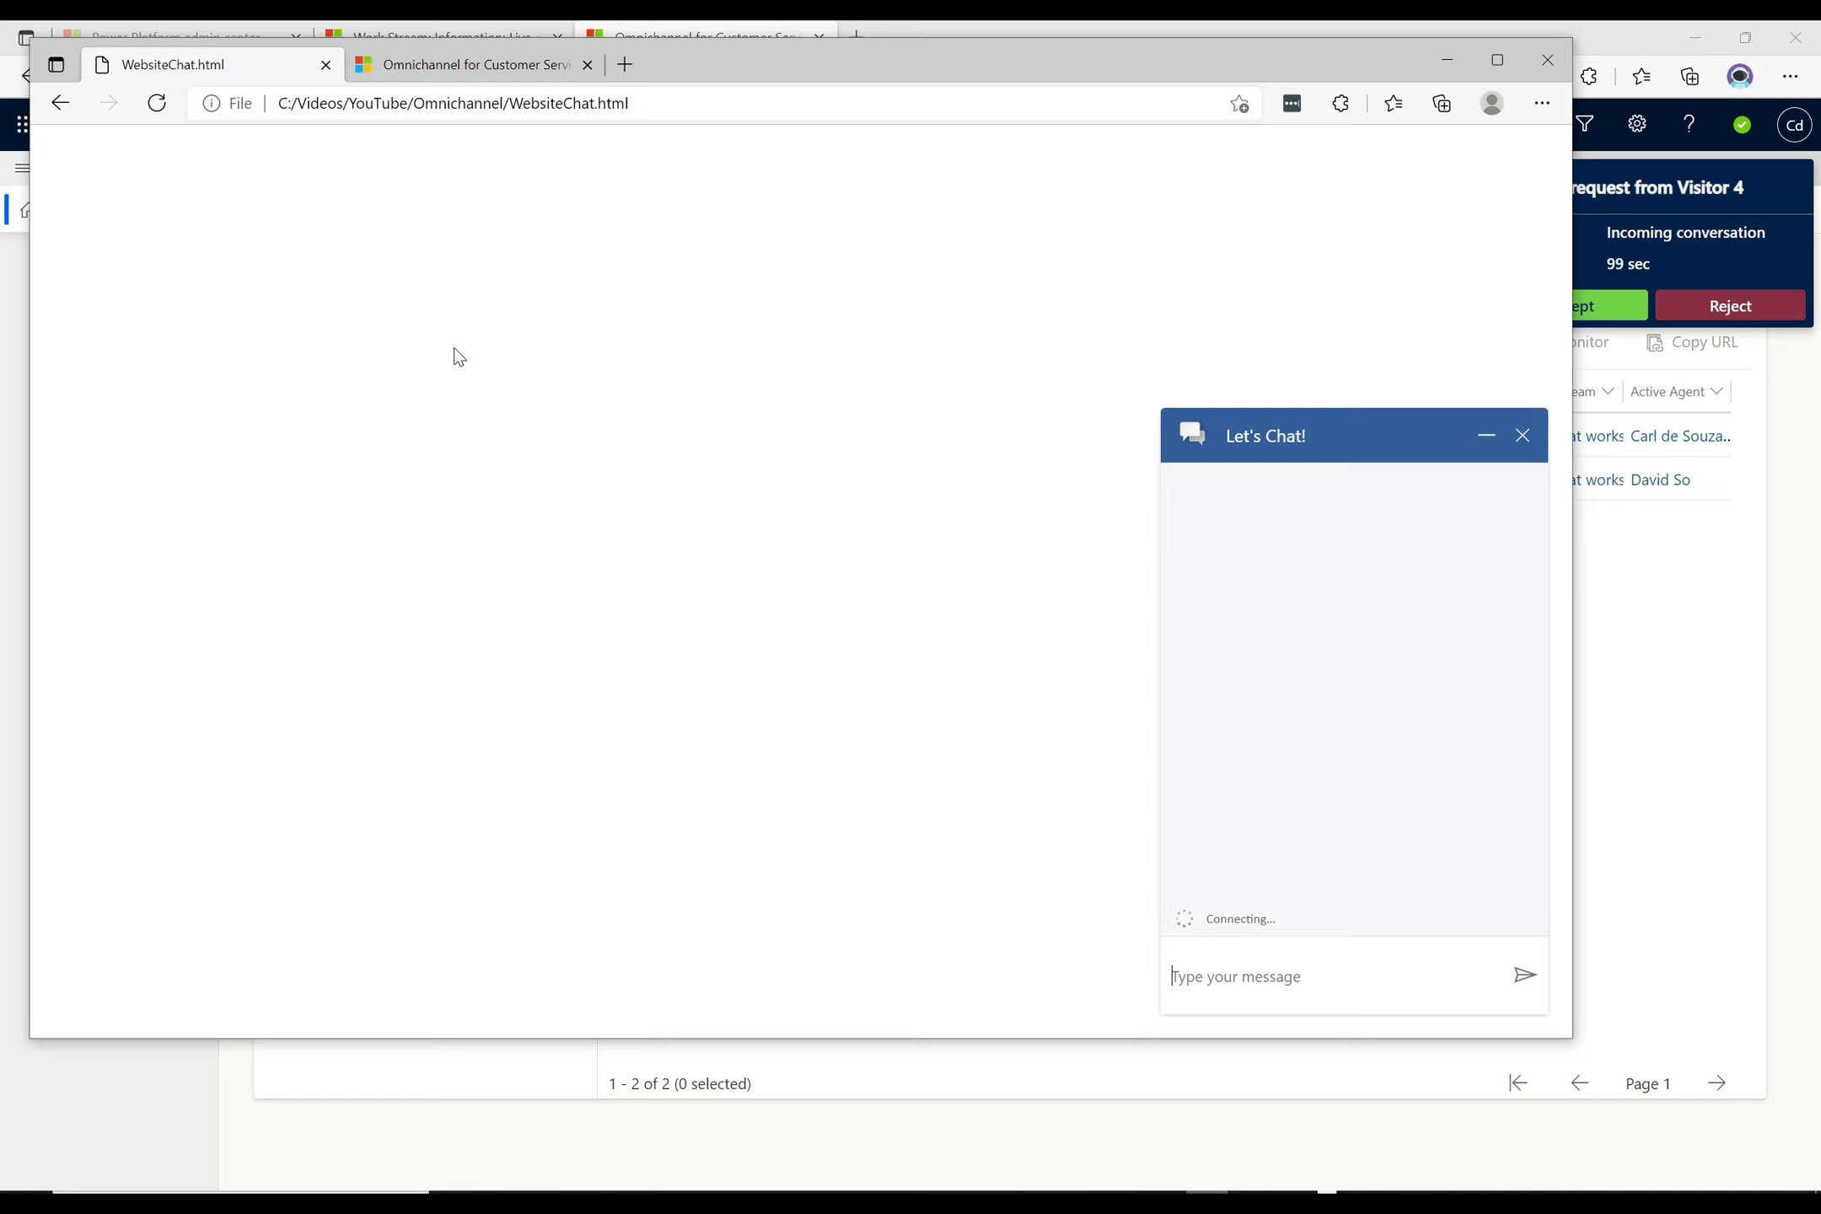
left_click(482, 65)
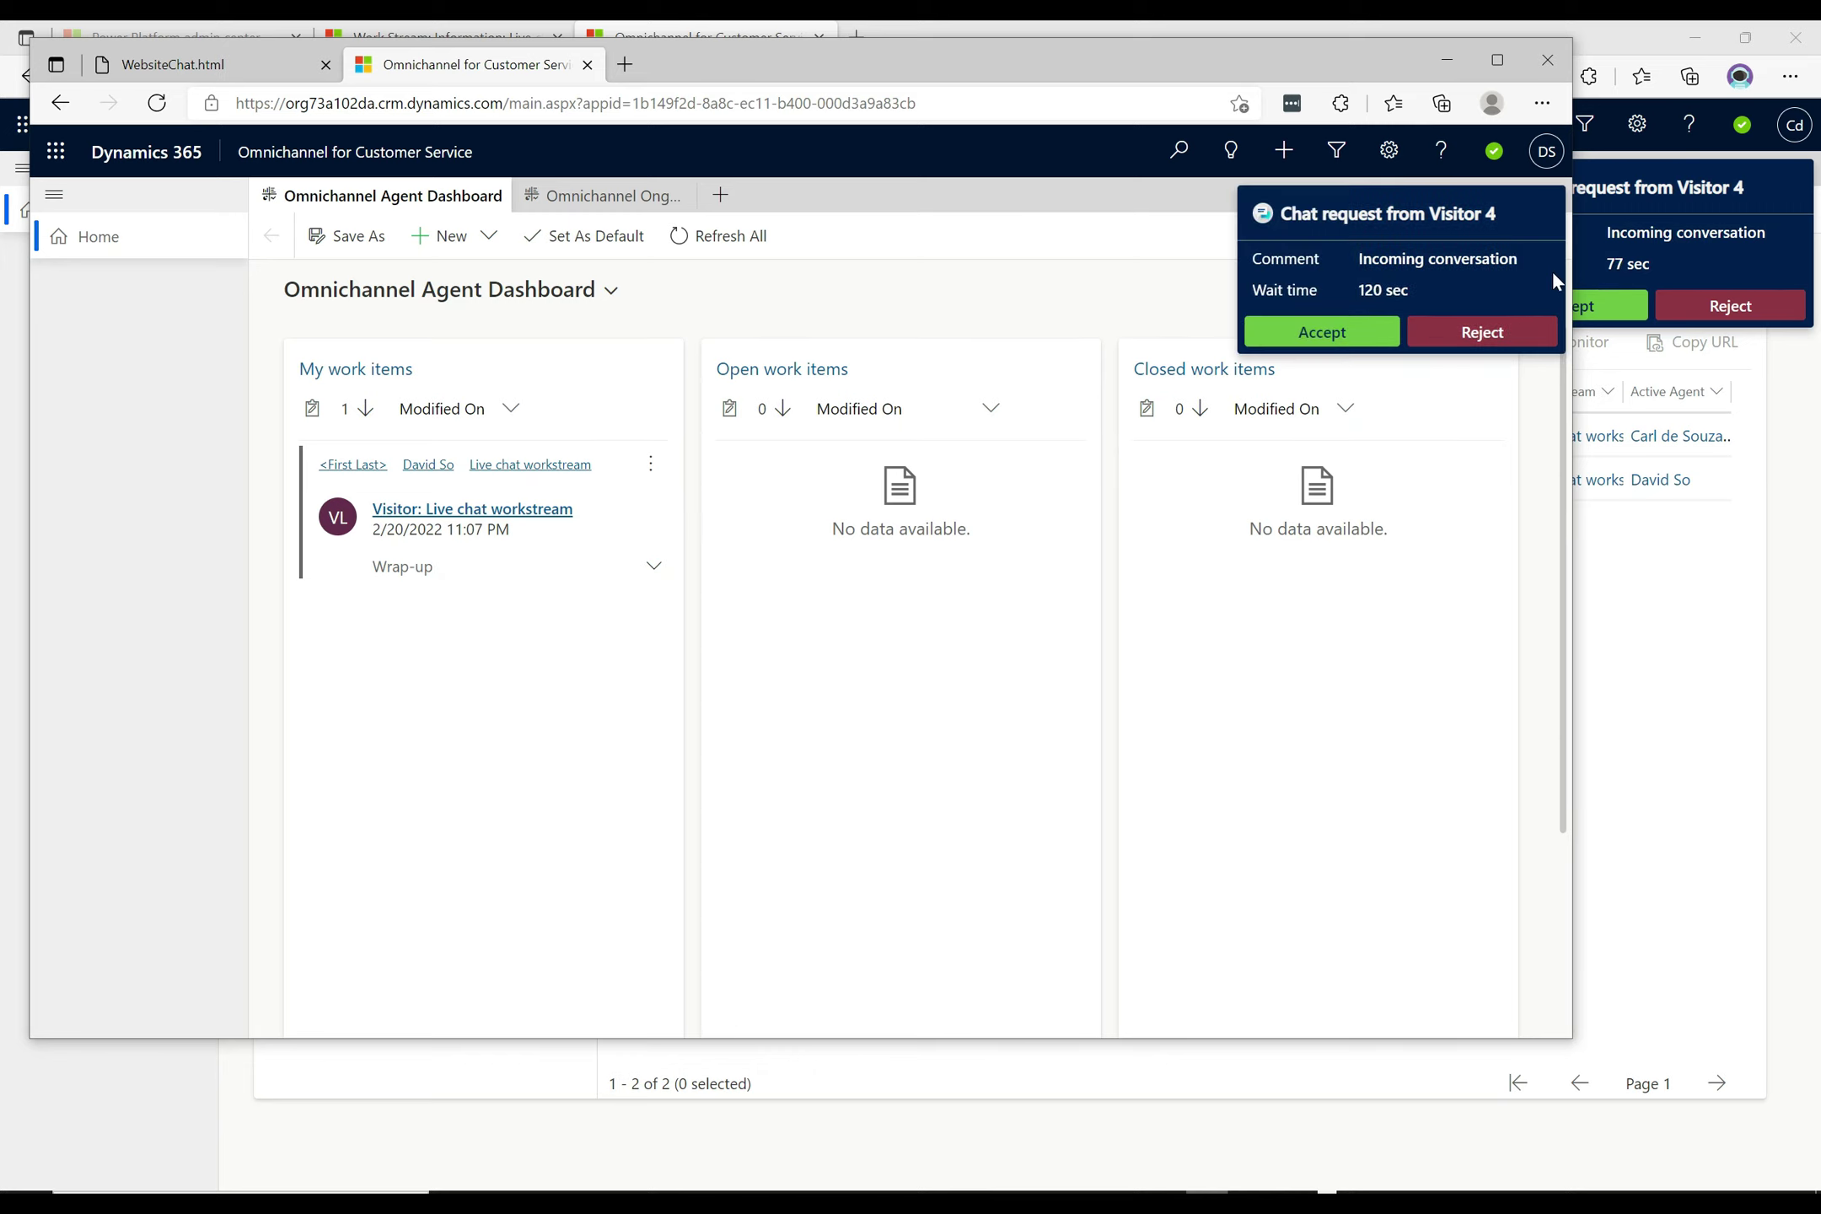
Accept the incoming Visitor 4 chat requests in both agents' windows
left_click(1301, 335)
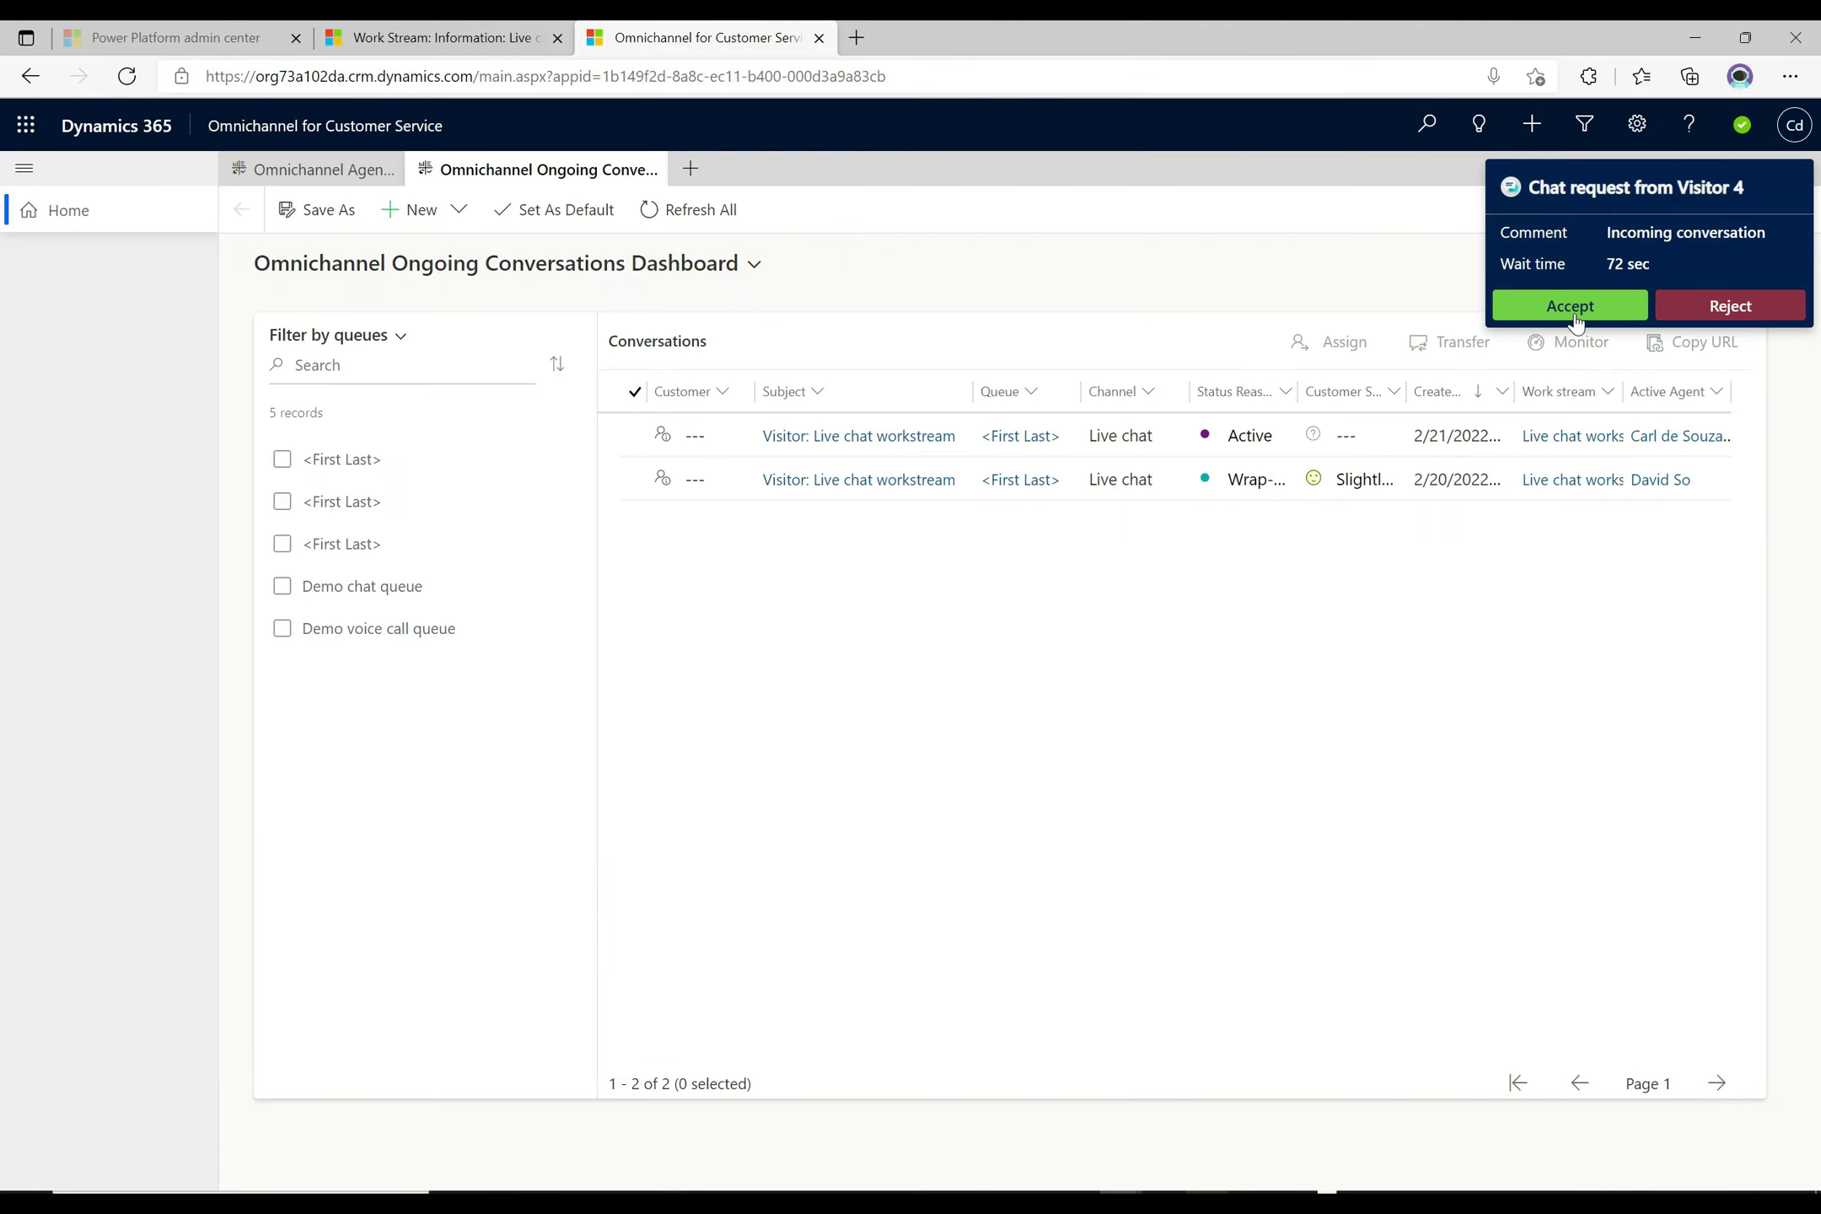
left_click(1570, 306)
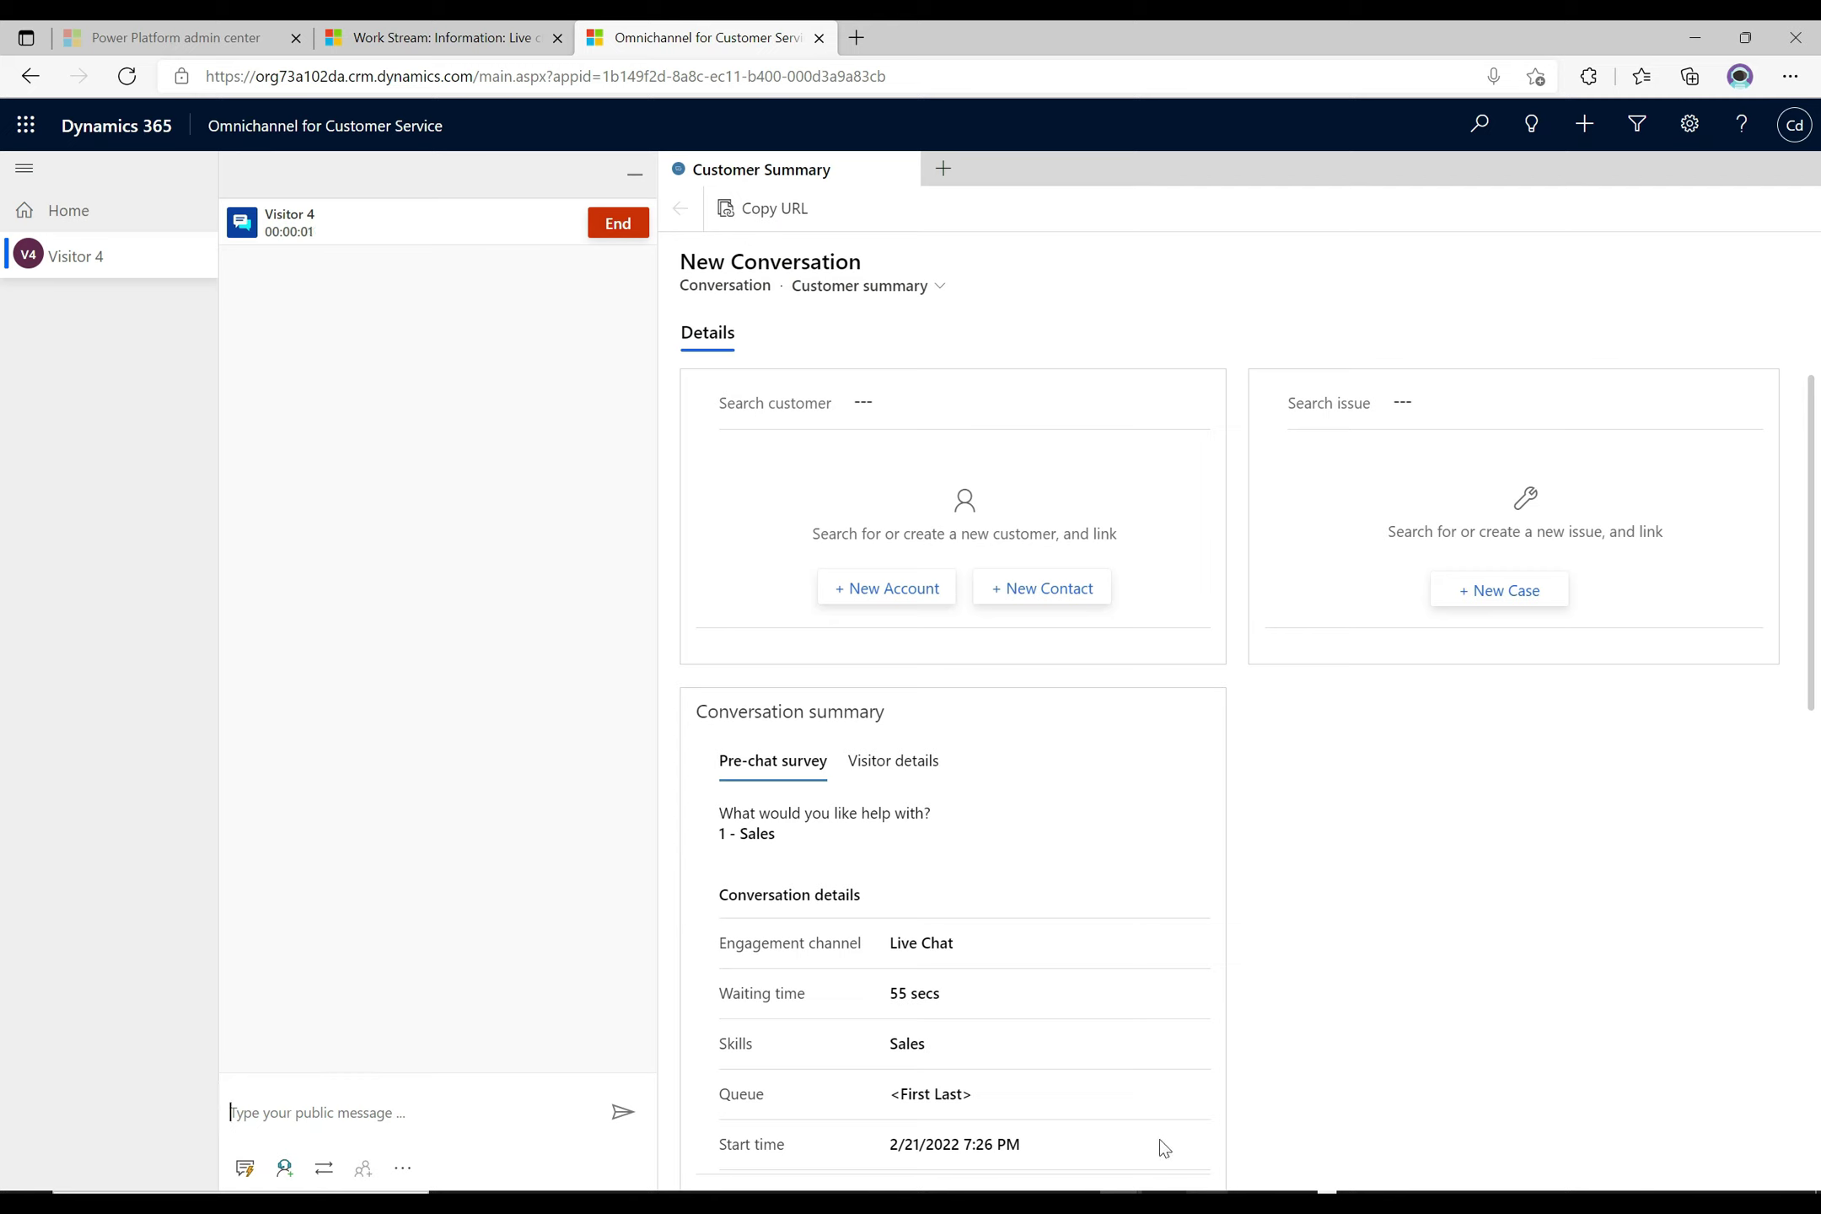
mouse_move(1122, 1201)
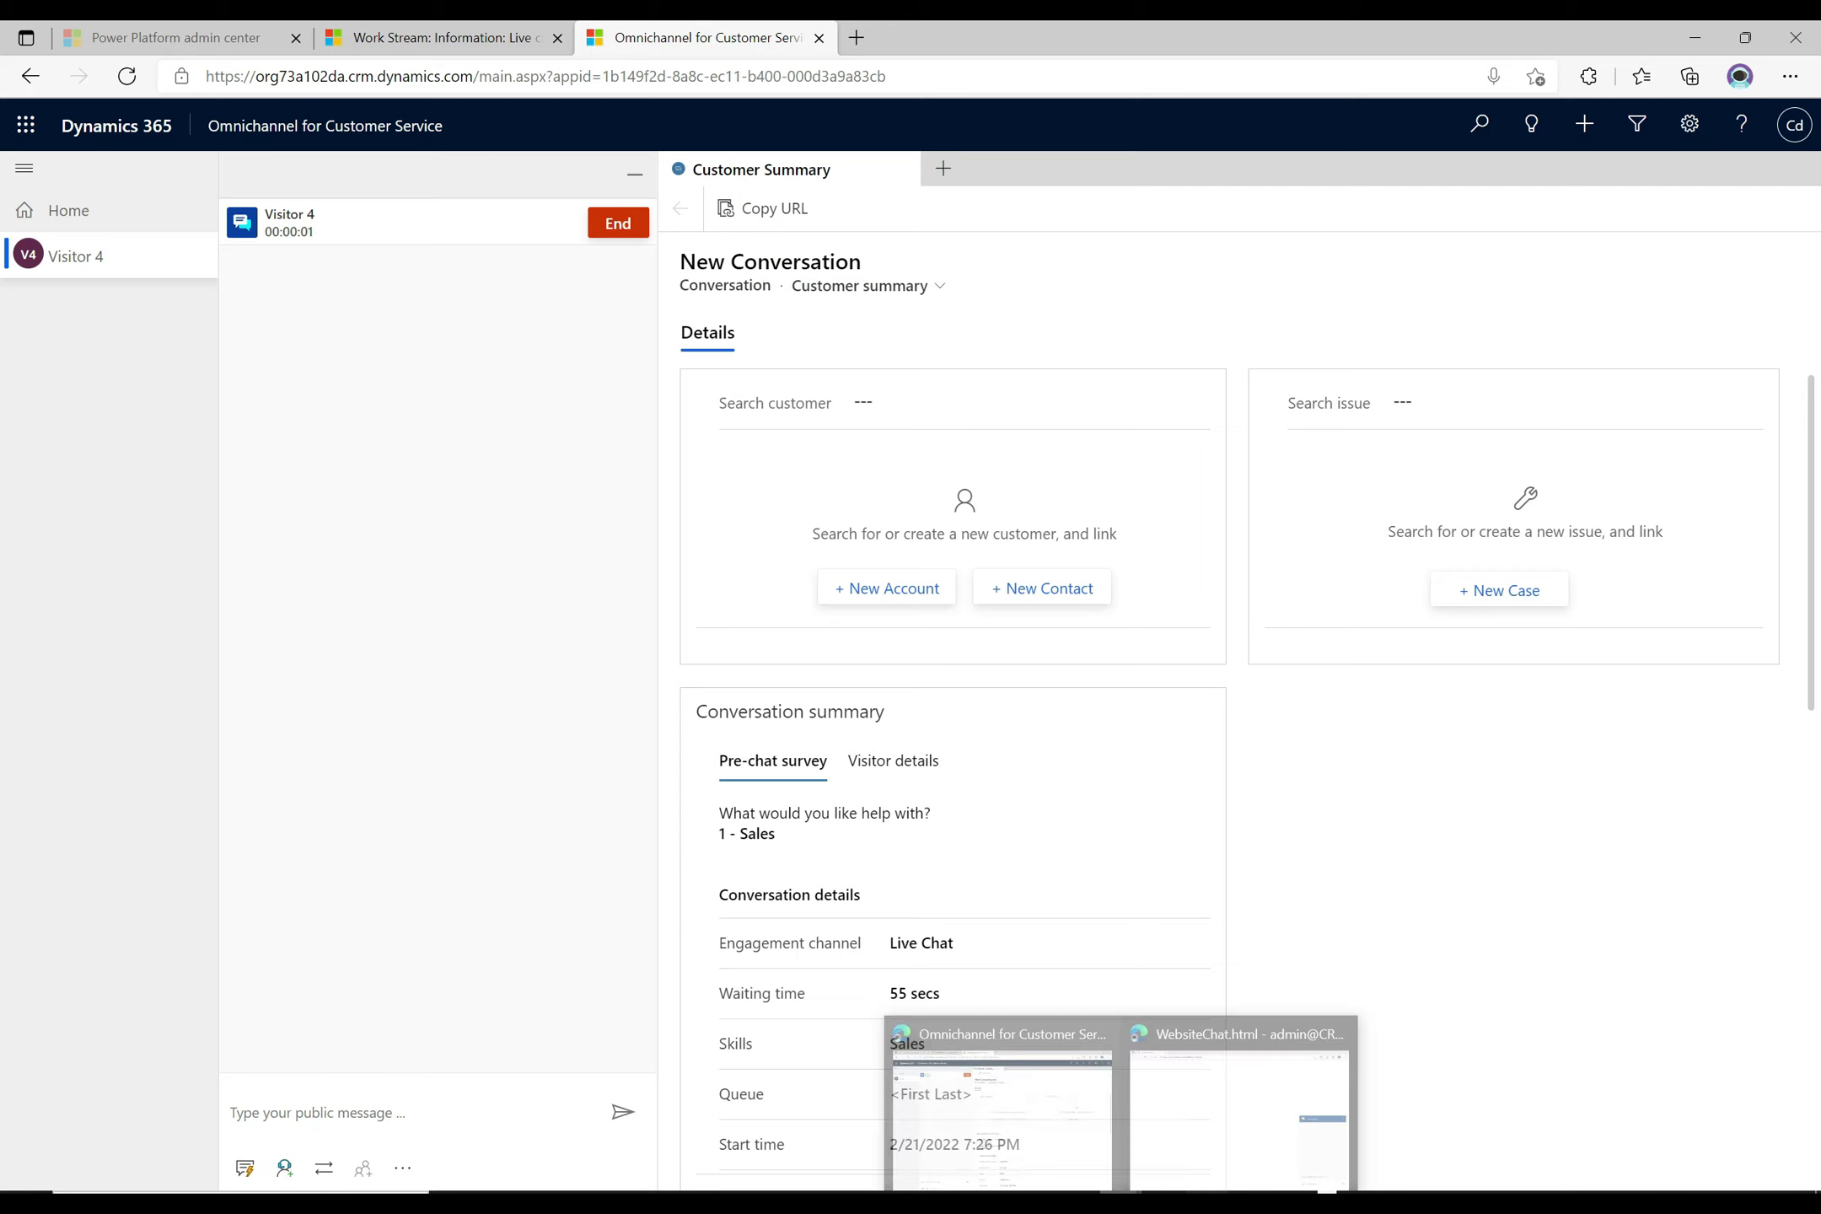
left_click(1068, 1126)
In the second agent's window, check that the pre-chat survey answer reads '2 - Support'
mouse_move(1207, 1201)
left_click(1206, 1112)
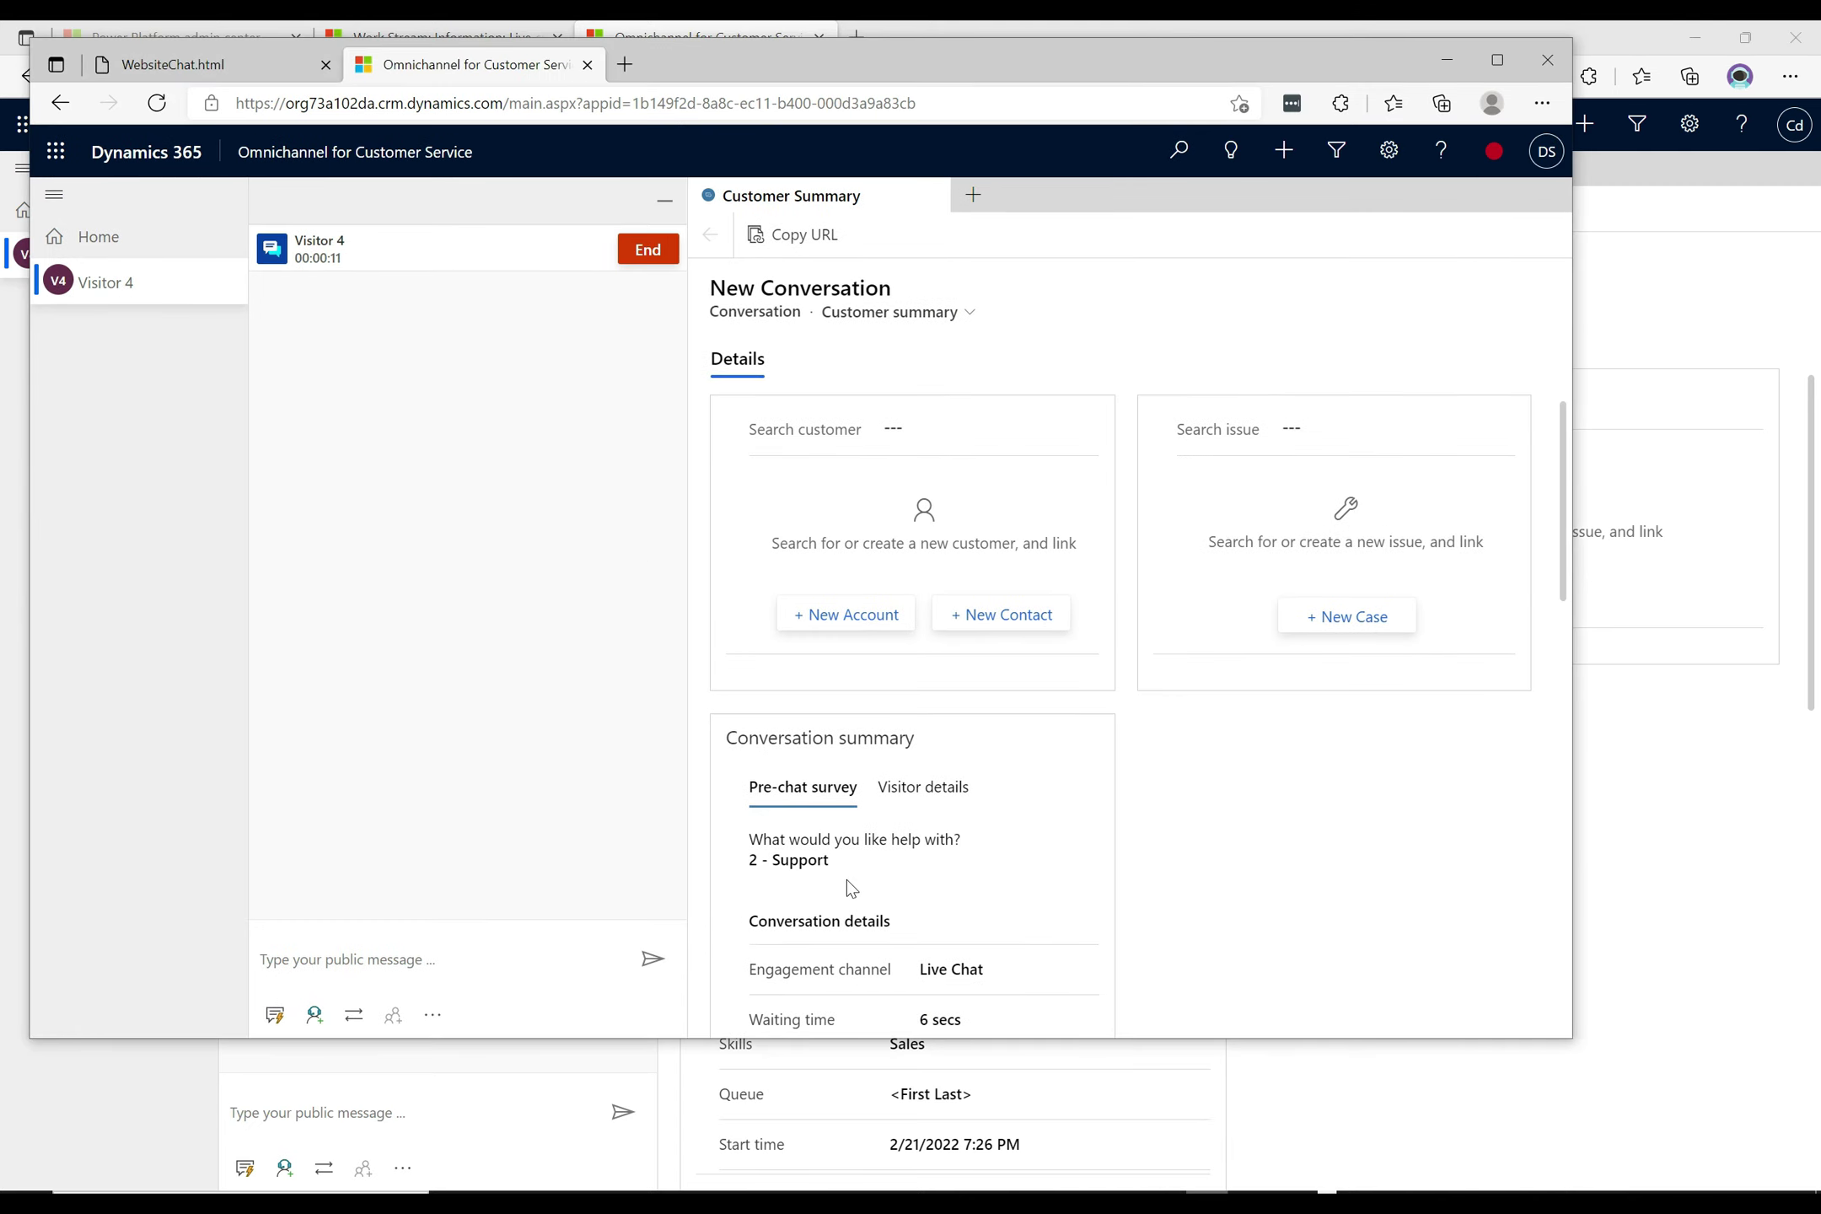
left_click_drag(846, 880, 718, 874)
left_click(718, 884)
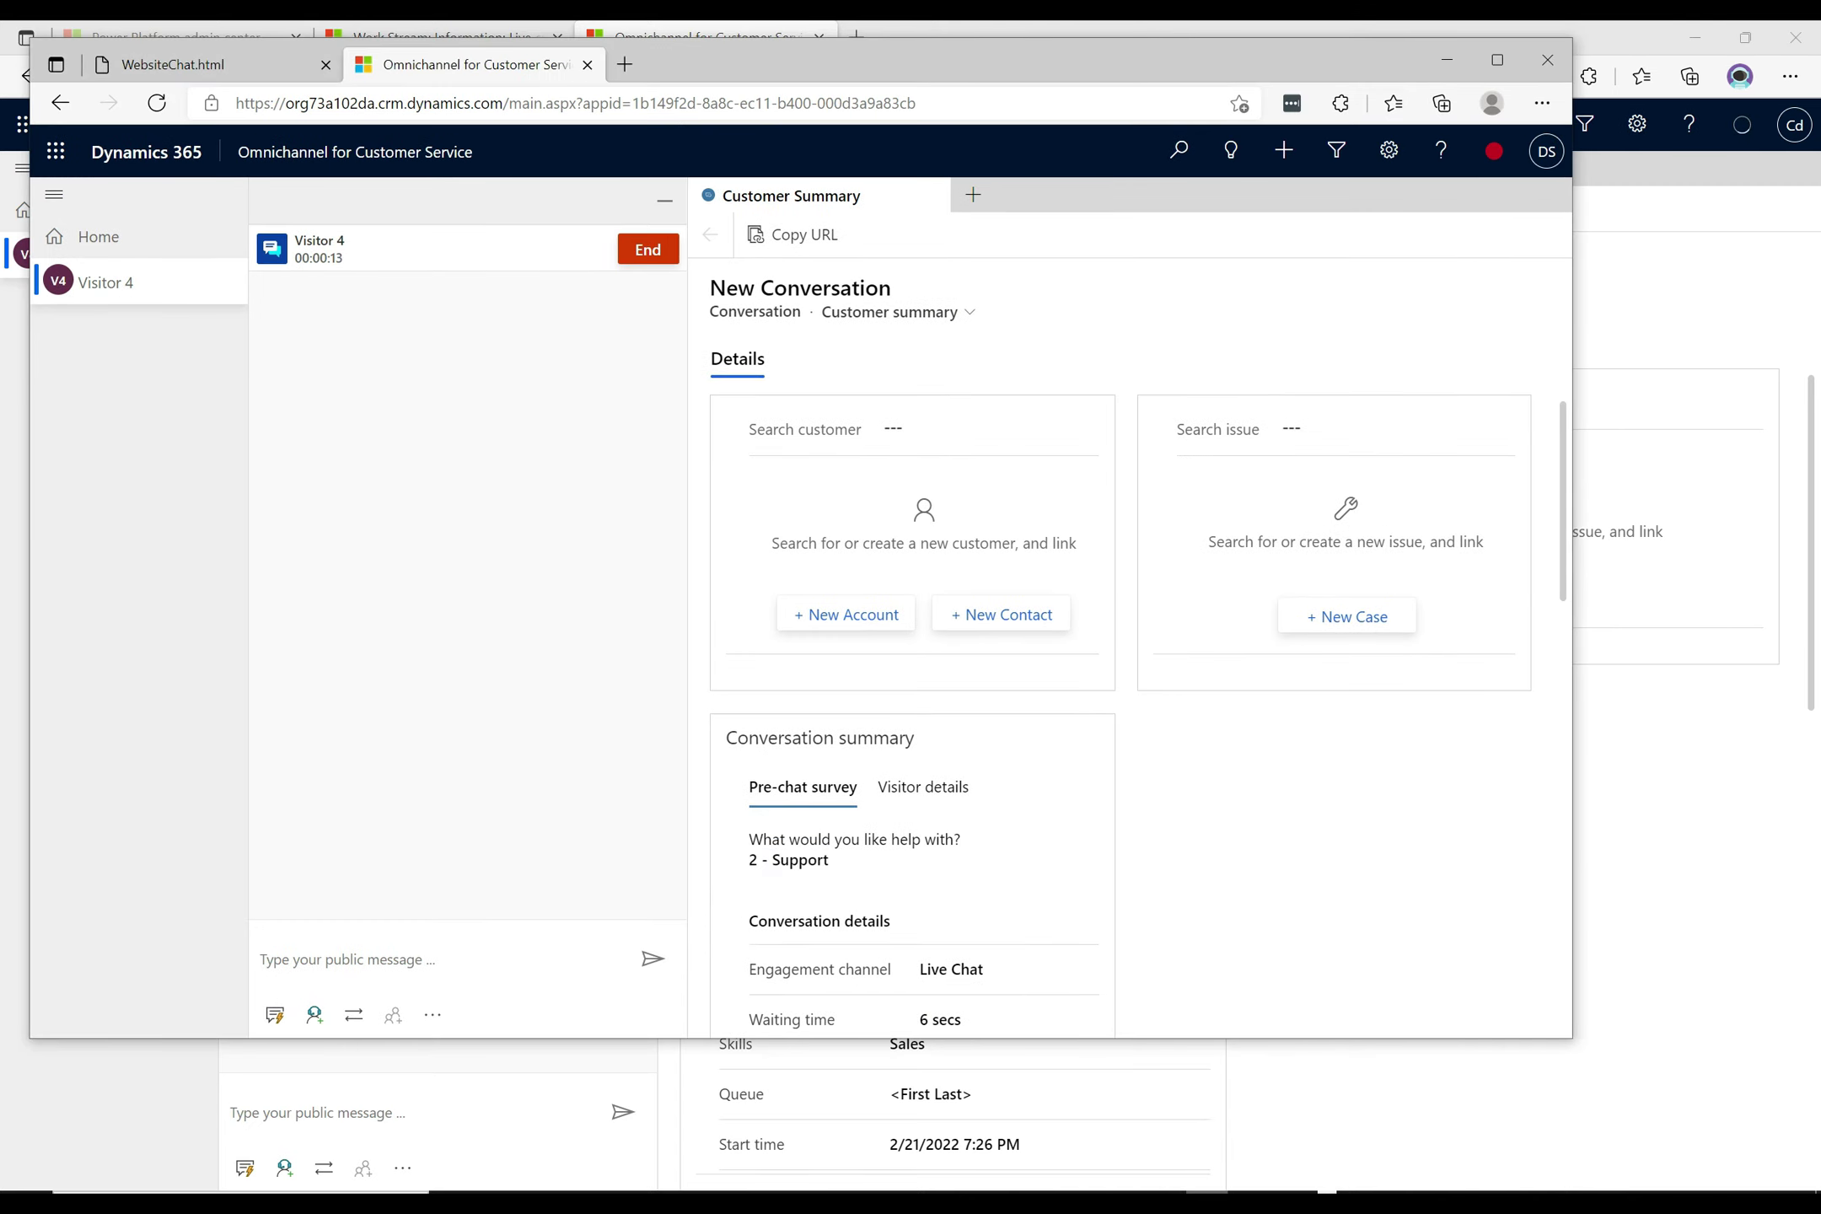